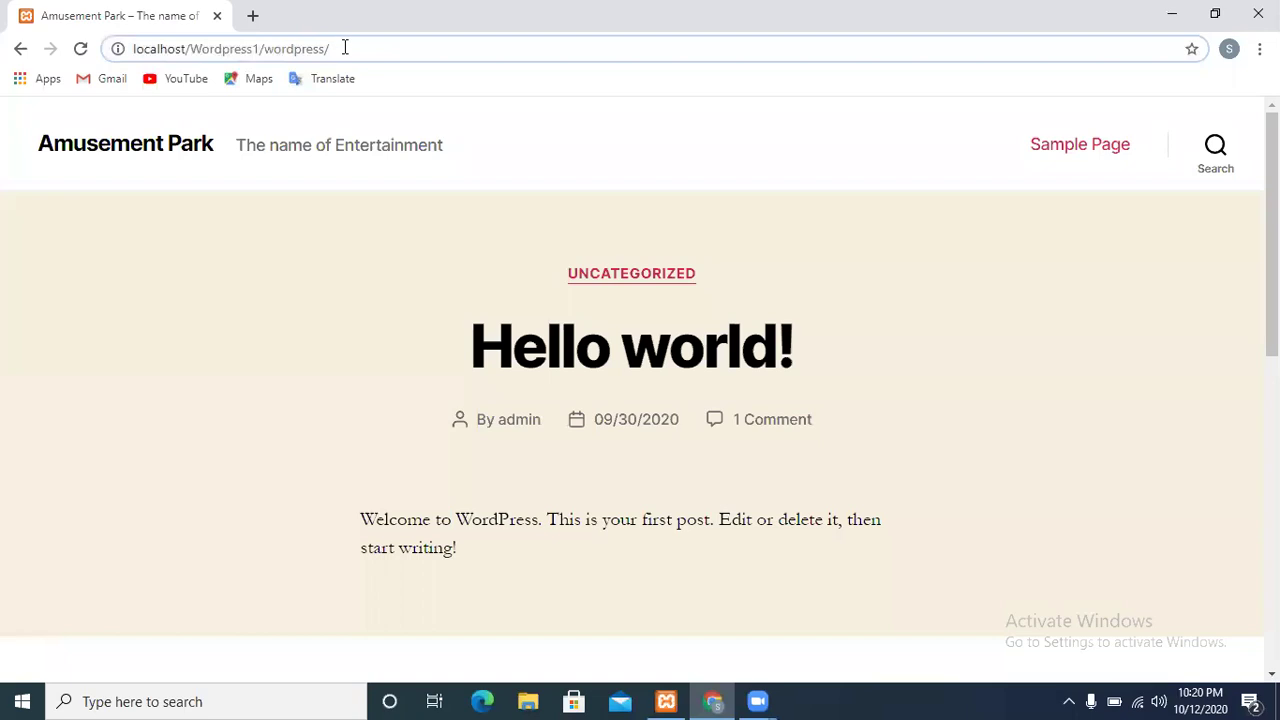
Add wp-admin to the site URL to reach the Amusement Park login page
text(wp)
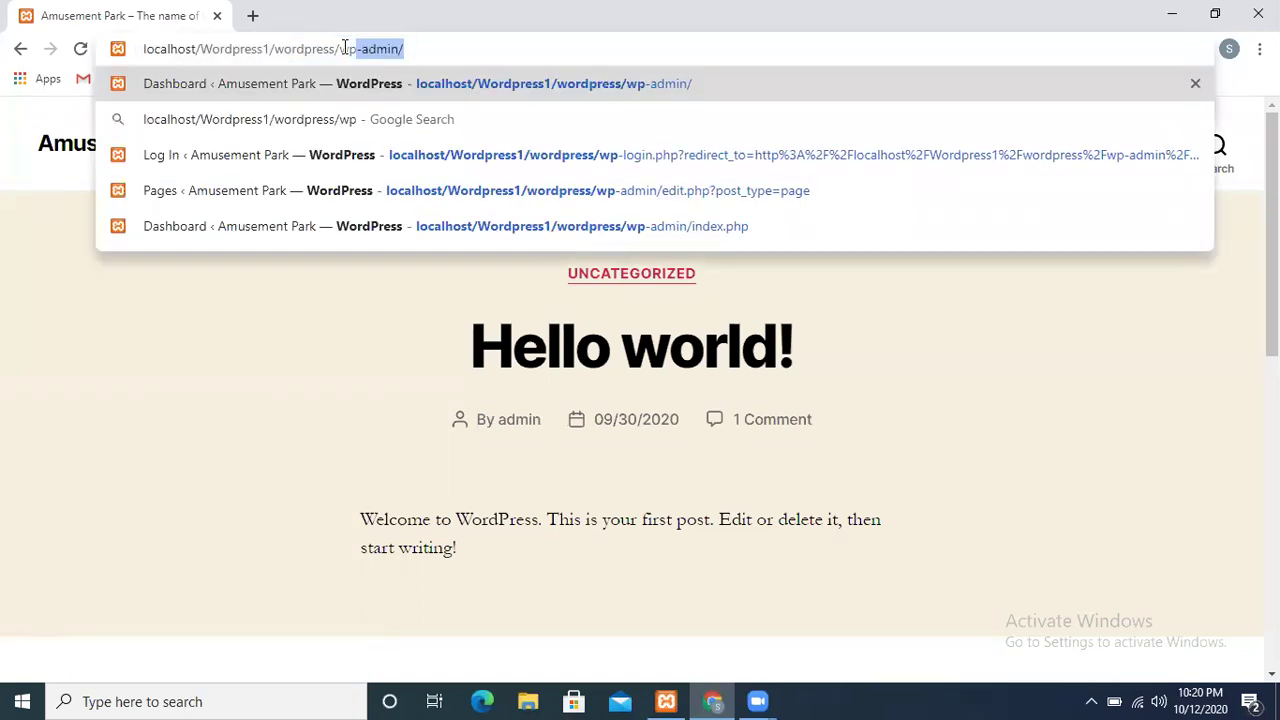
click(346, 50)
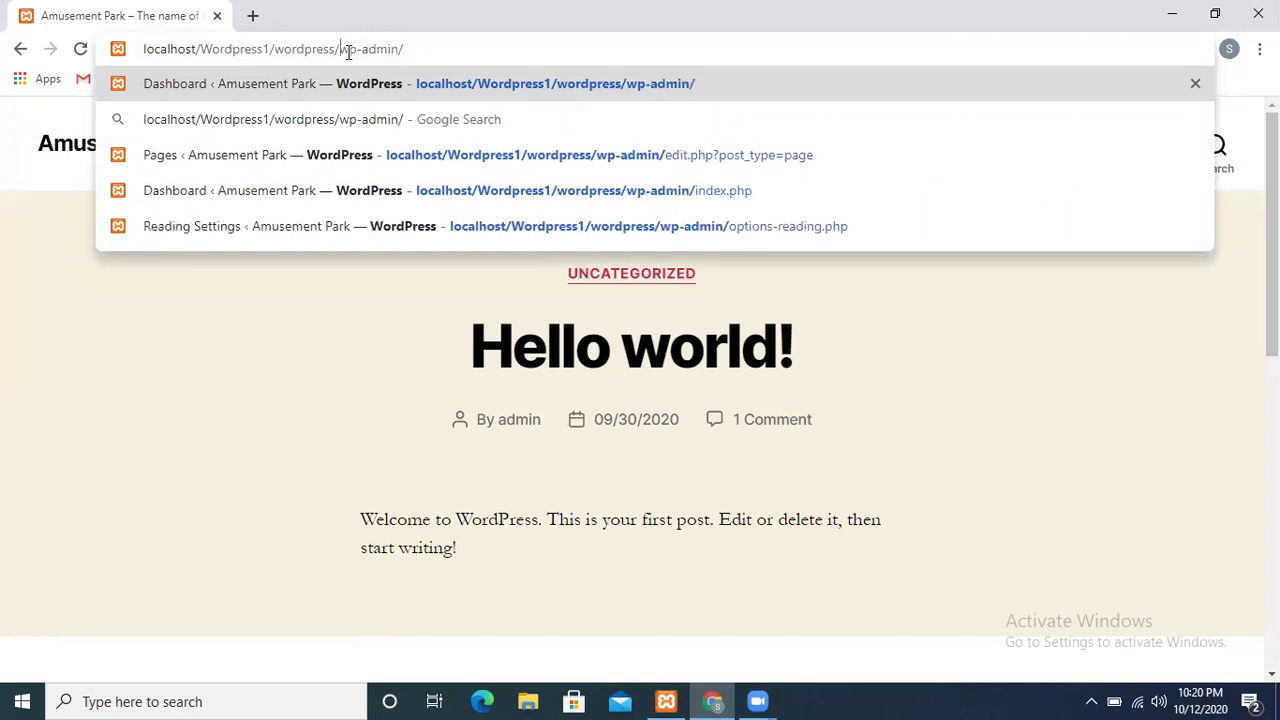
drag(346, 50, 401, 48)
click(406, 48)
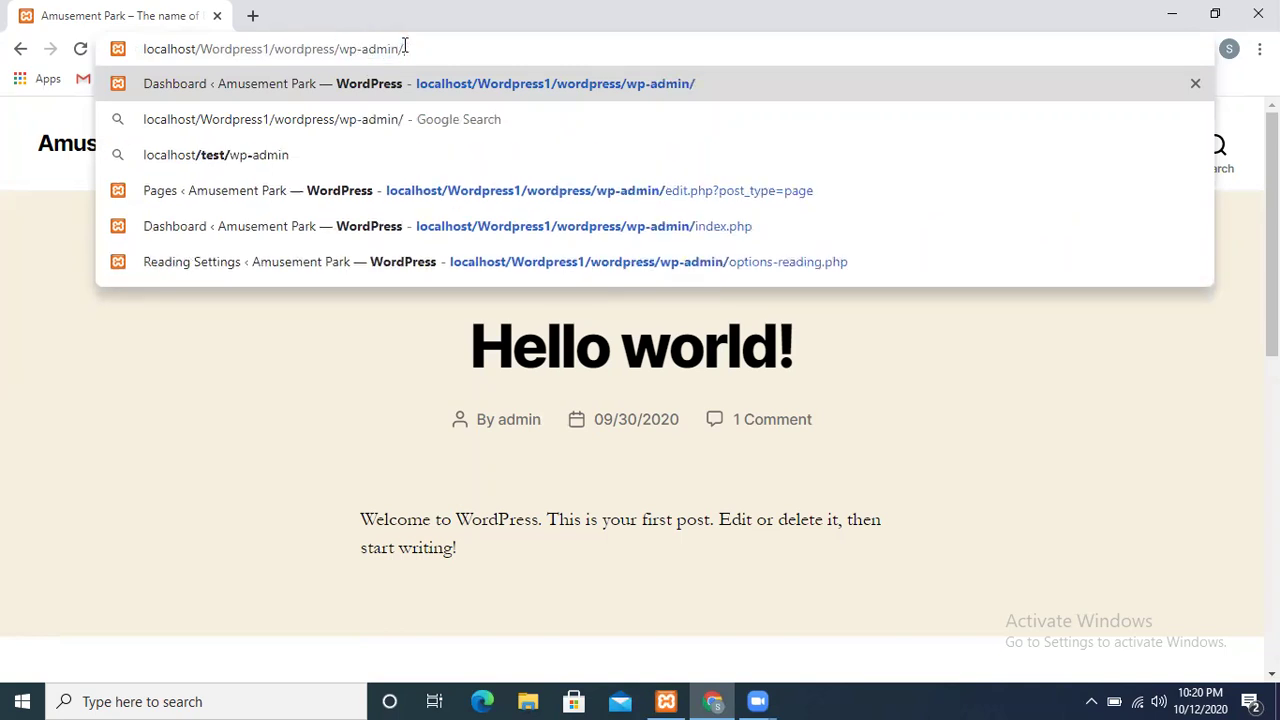
key(Return)
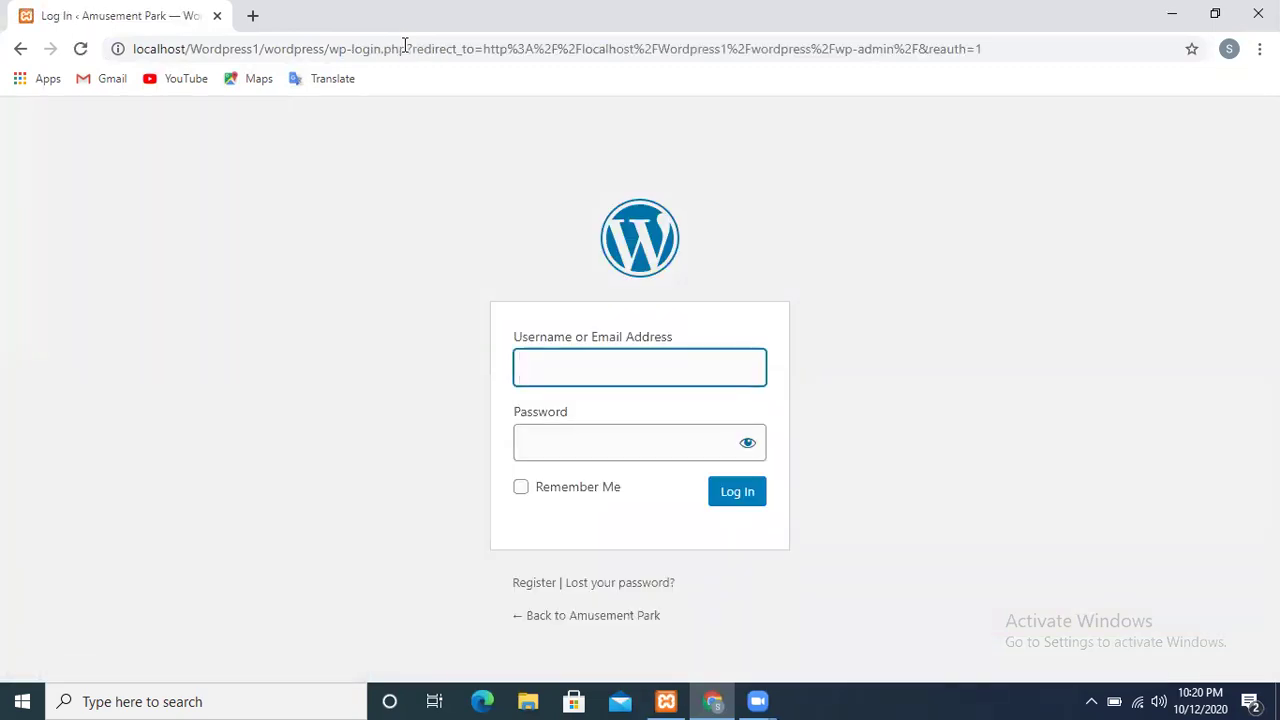
Log in with the administrator's username and password
text(admin)
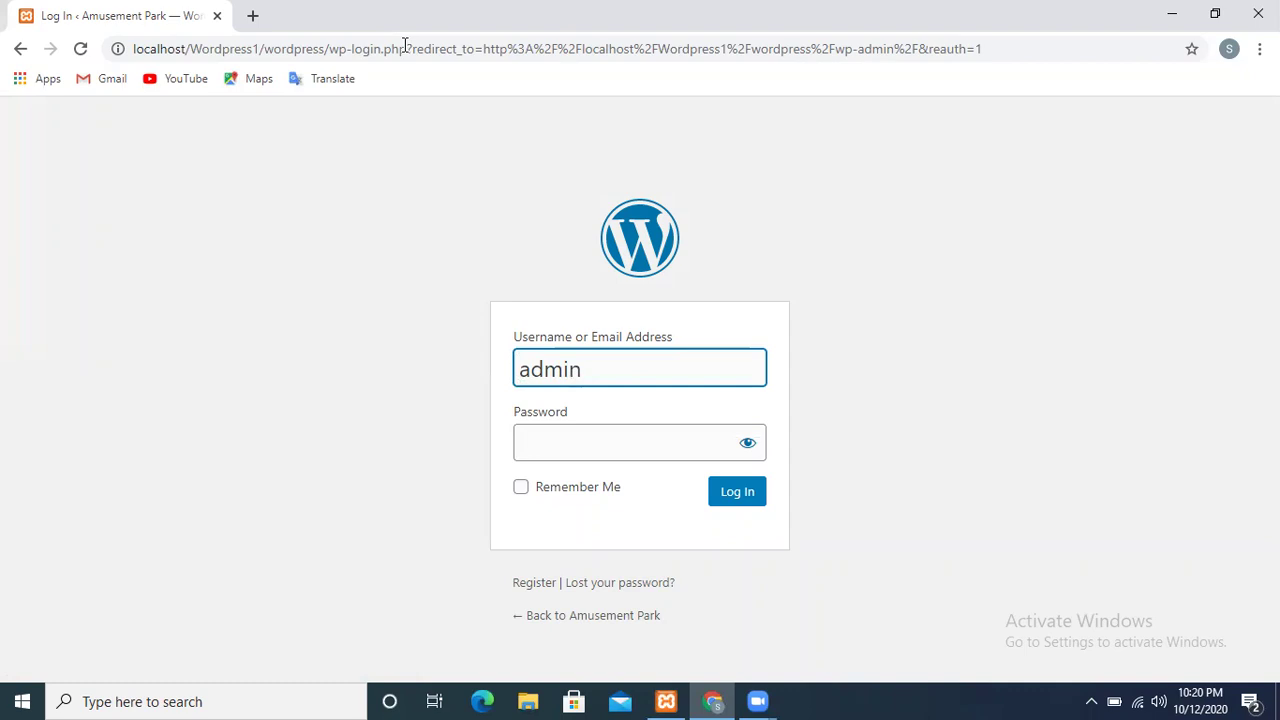
key(Tab)
text(admi)
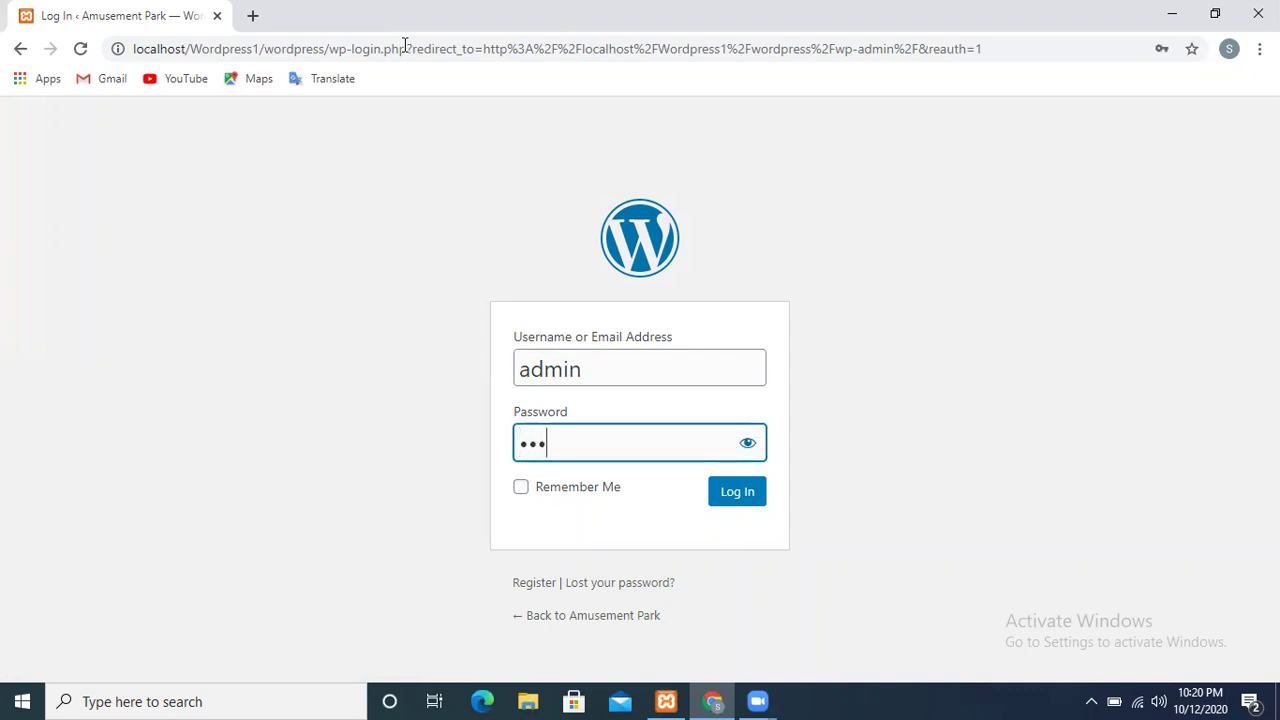
click(749, 508)
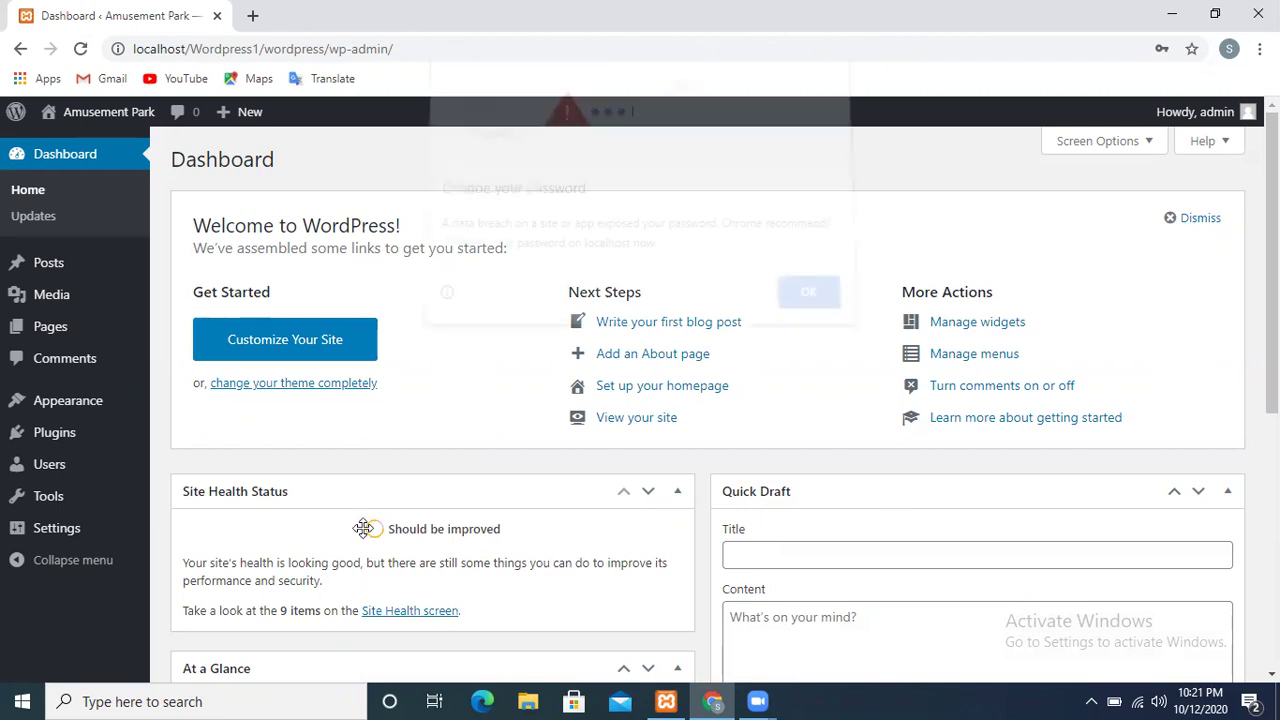
Dismiss Chrome's password warning and look over the admin sidebar menus
click(791, 298)
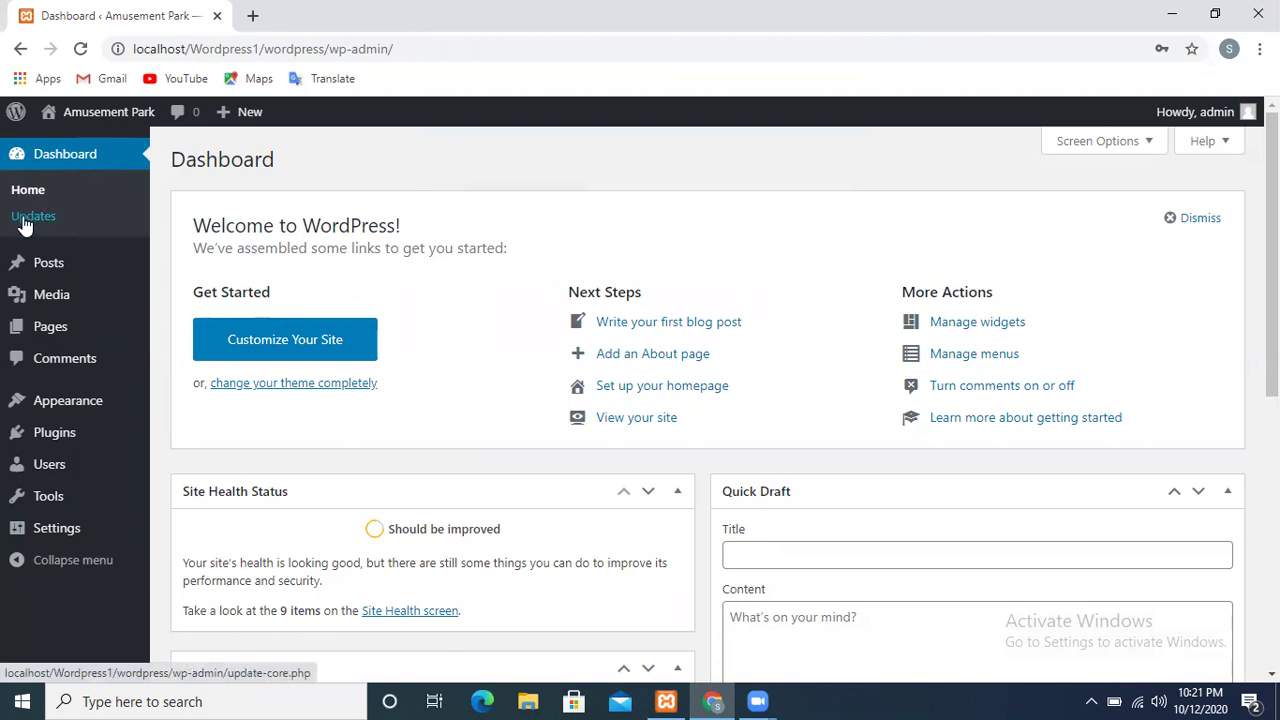
mouse_move(48, 270)
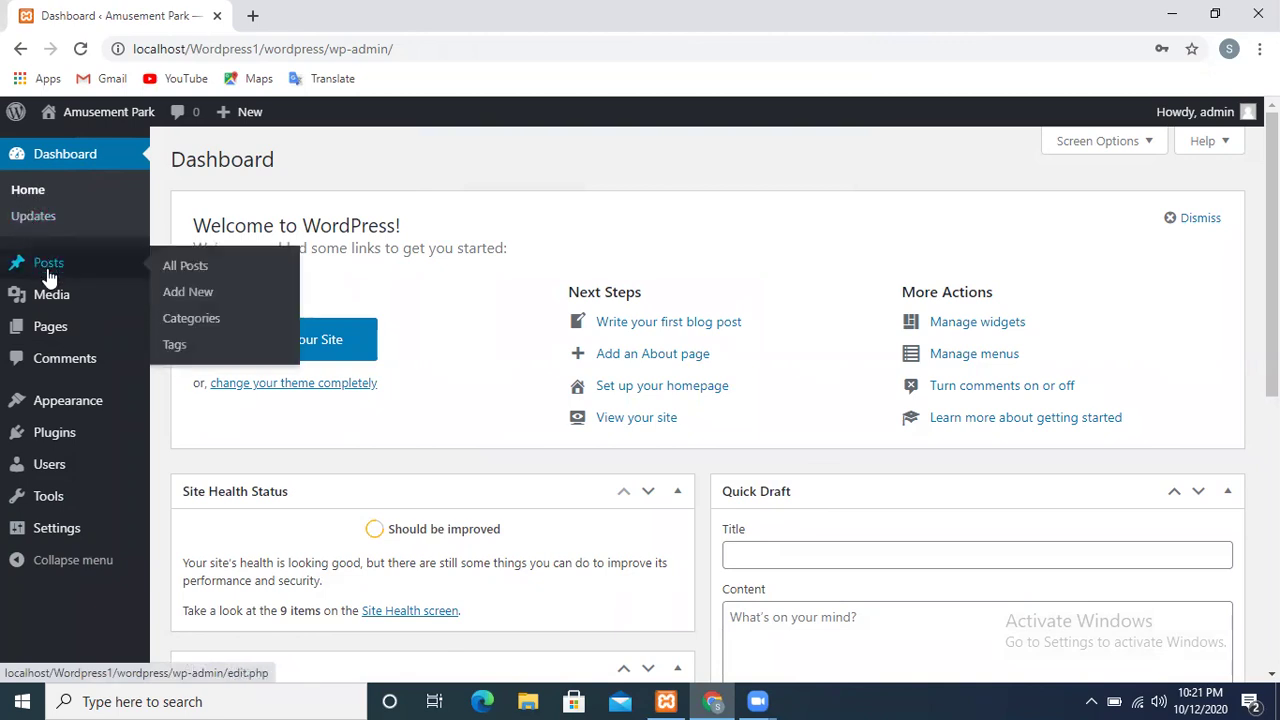
mouse_move(55, 338)
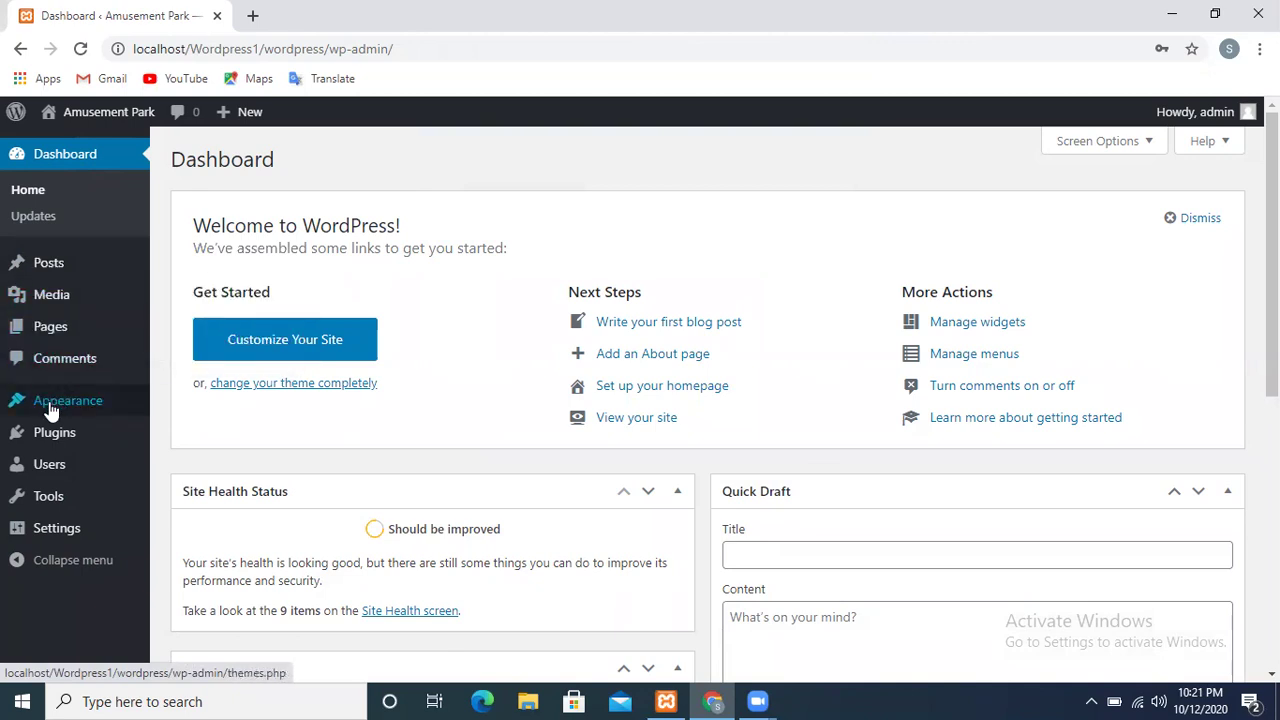
mouse_move(50, 412)
mouse_move(55, 443)
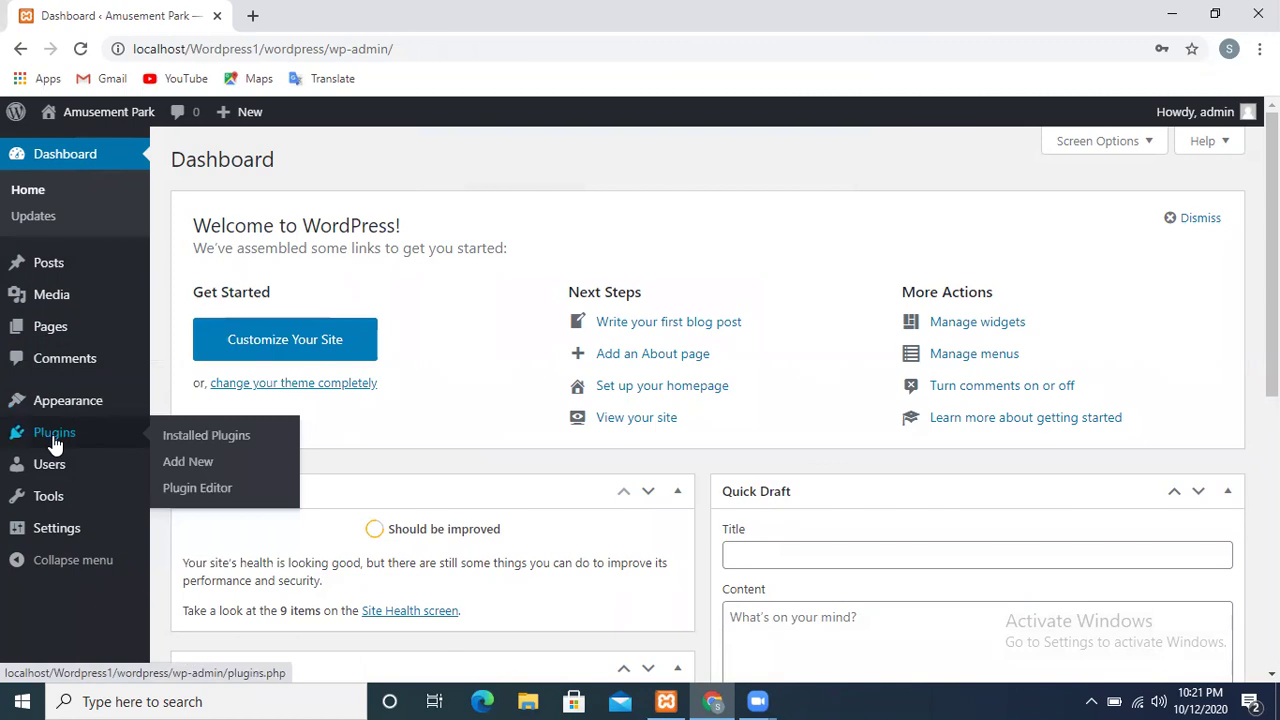
mouse_move(53, 481)
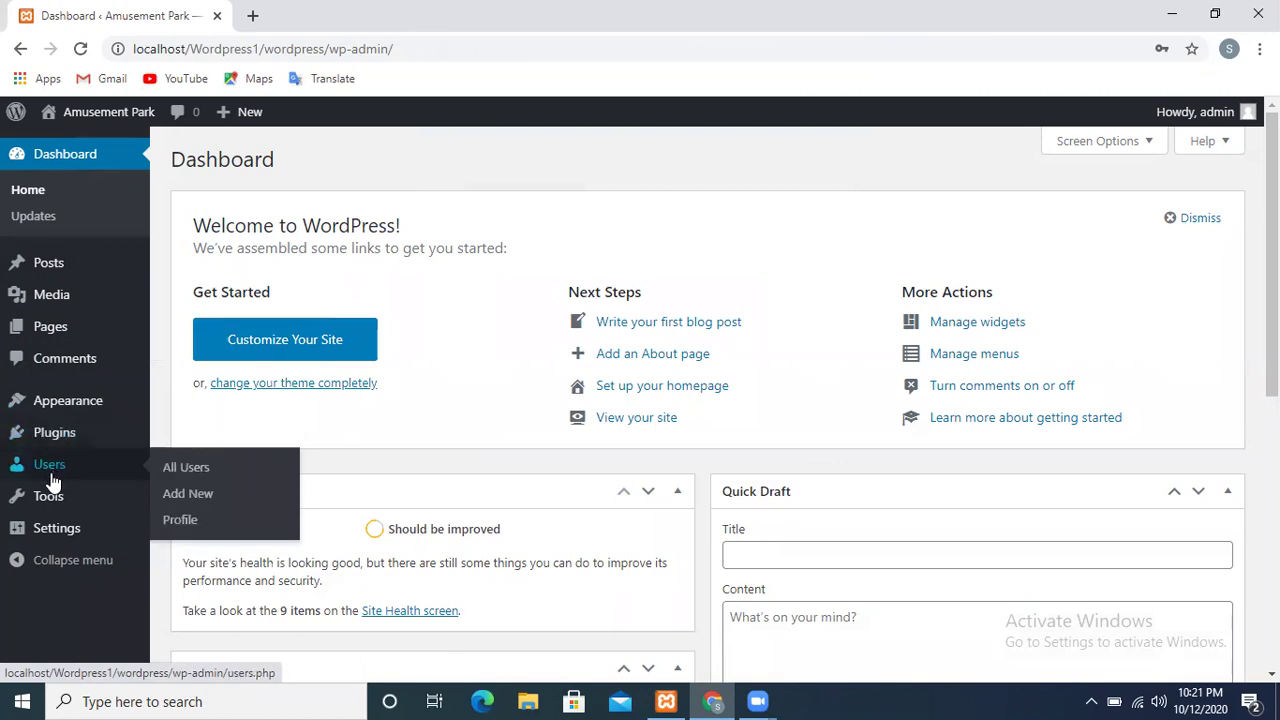
mouse_move(48, 532)
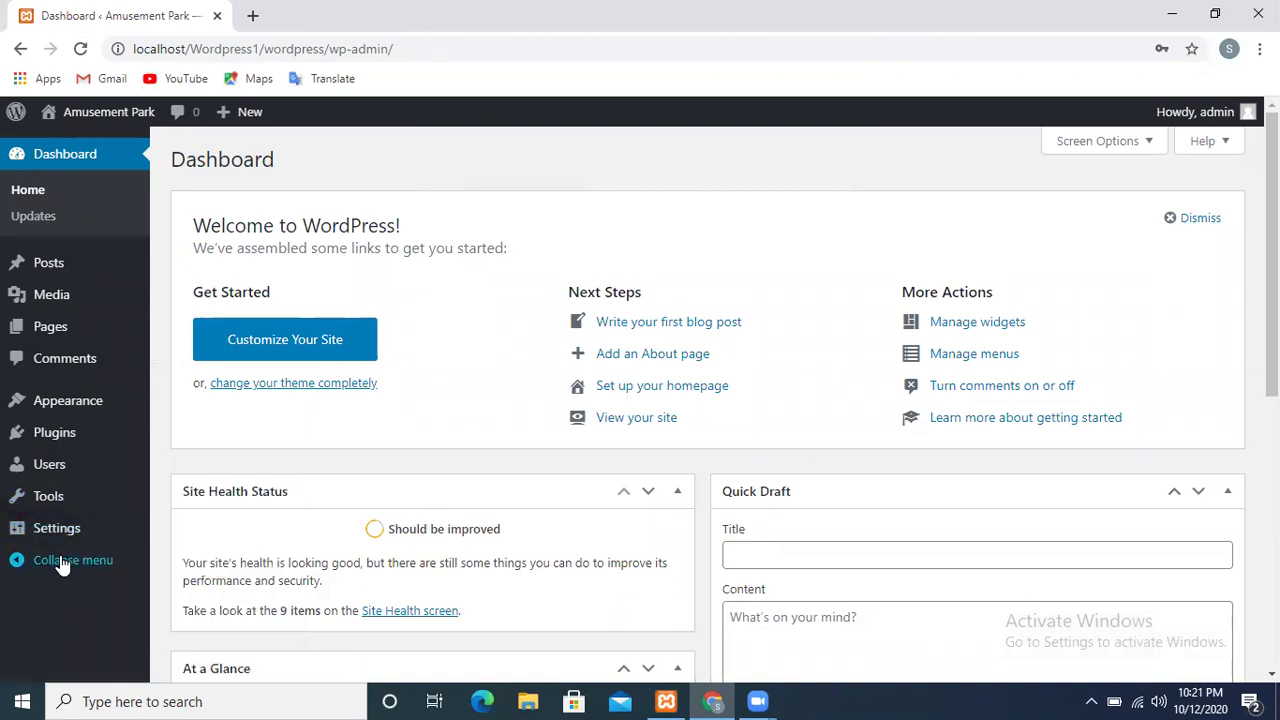
Collapse the admin sidebar to icons, then expand it back to full labels
click(61, 560)
click(20, 493)
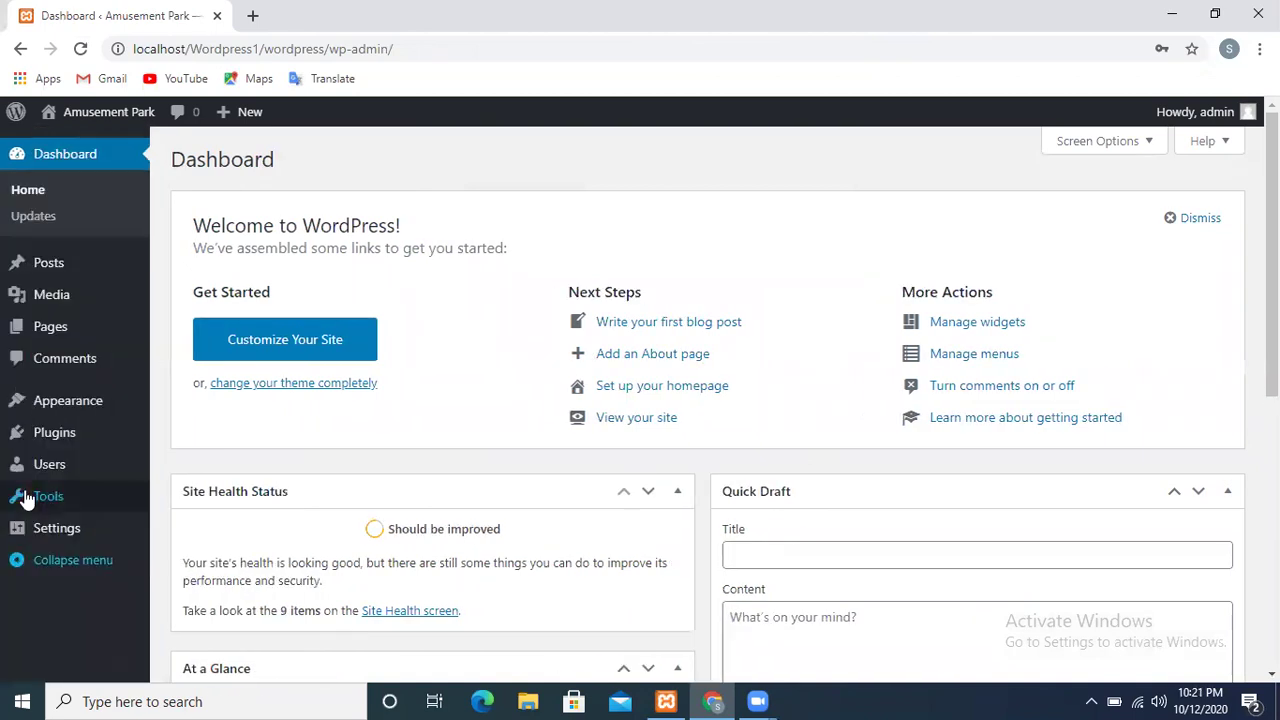
mouse_move(26, 500)
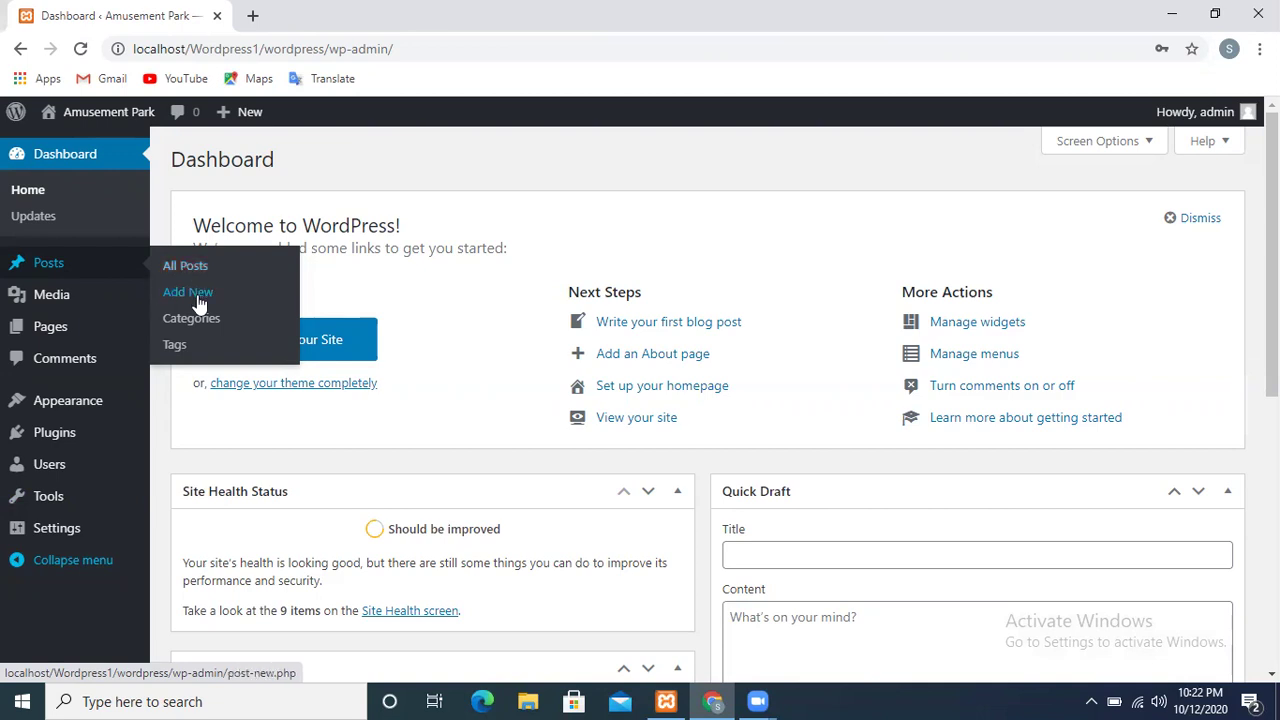
Start a new post titled 'Roller Coster'
click(199, 302)
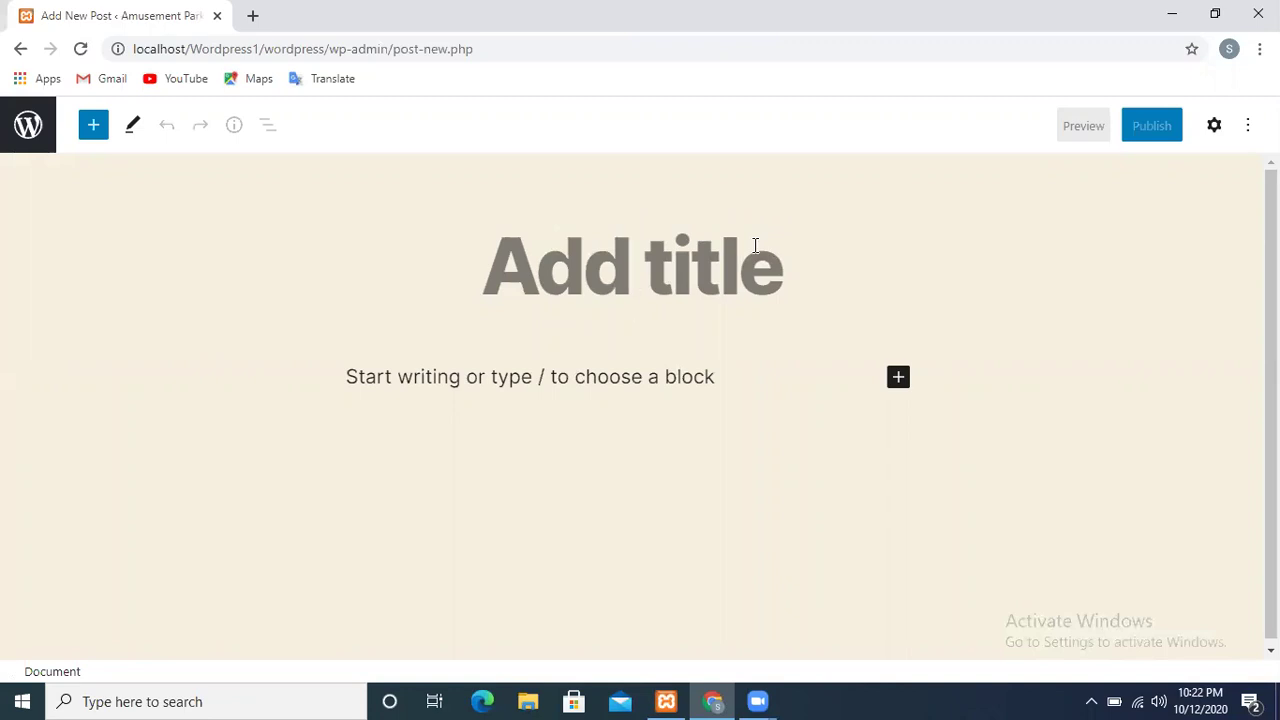
text(R)
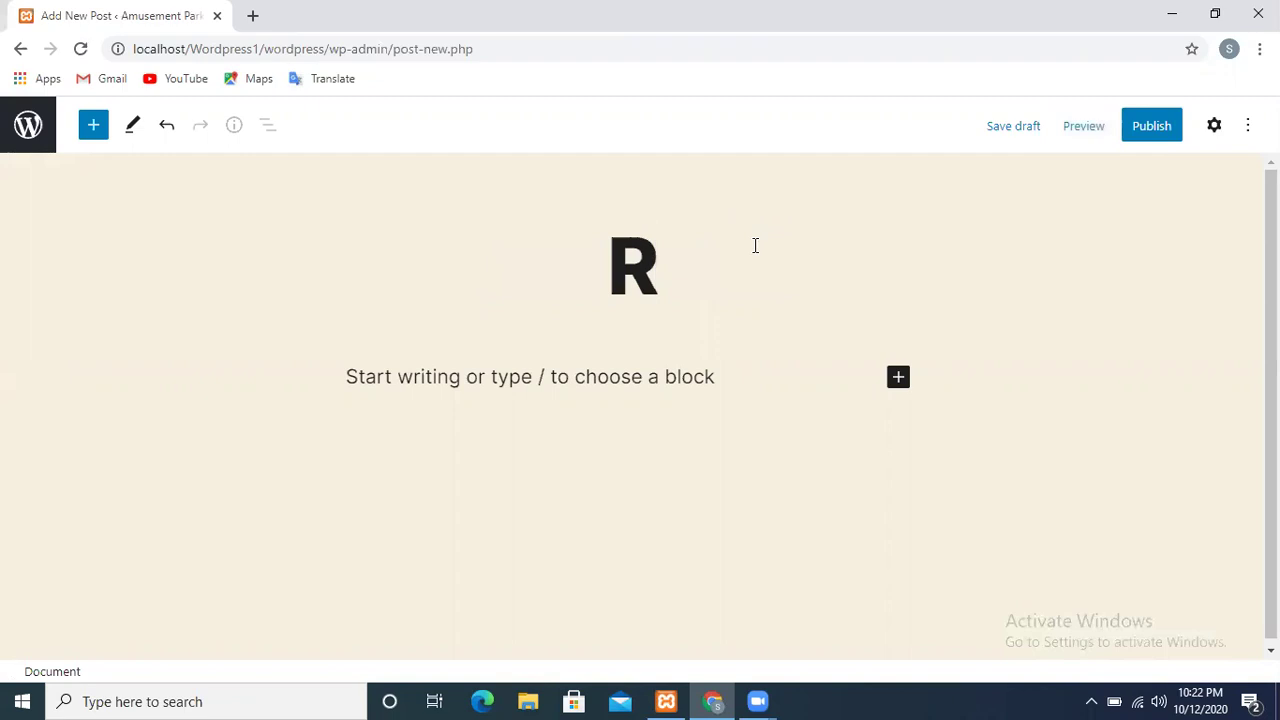
text(oller)
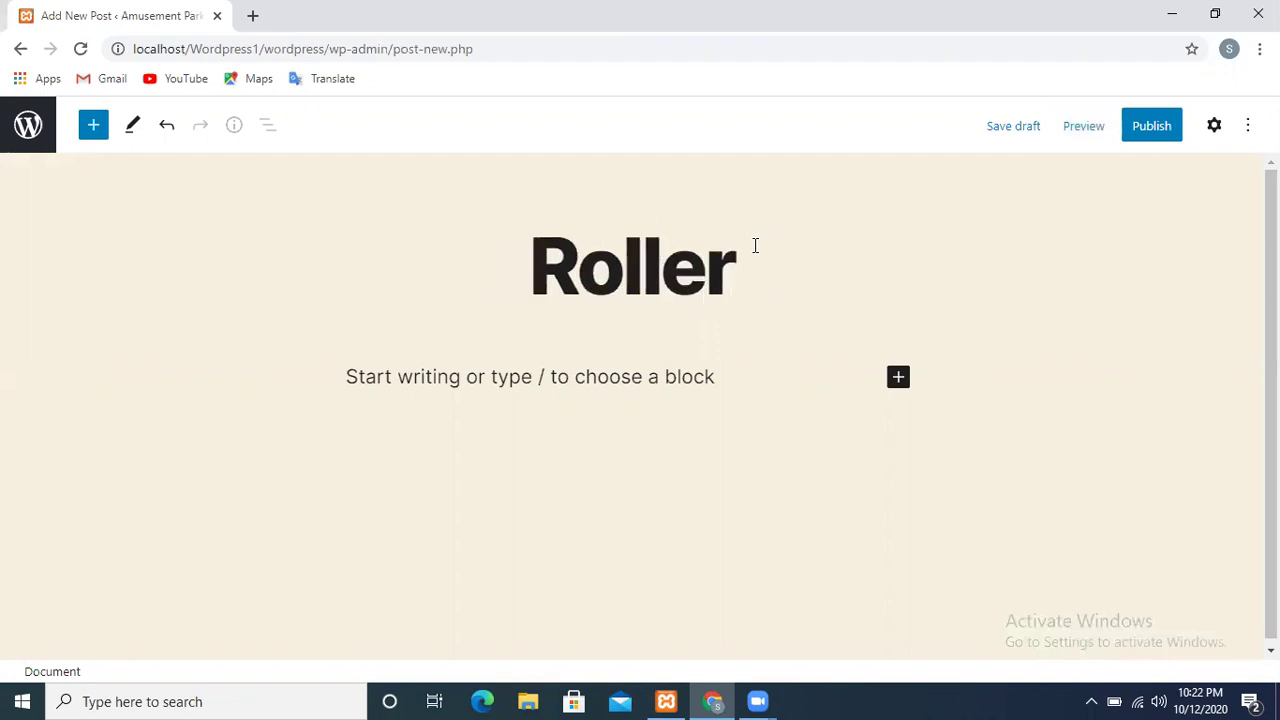
text( Coster)
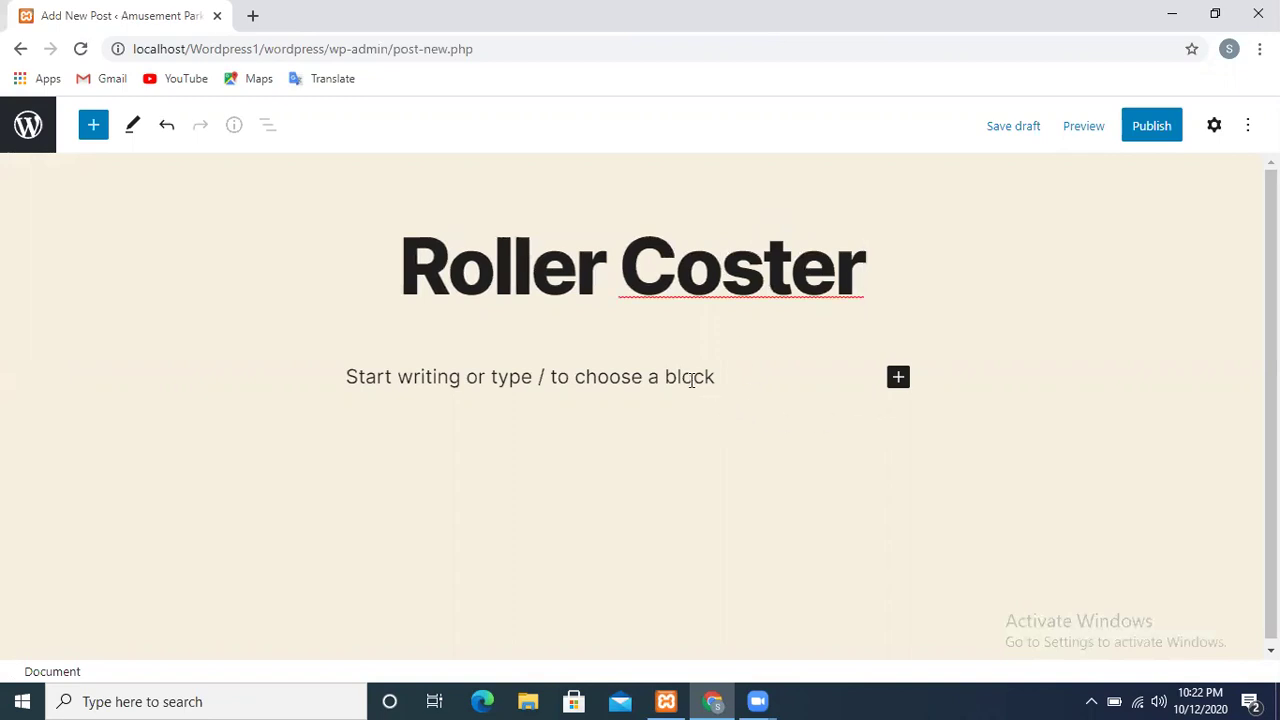
click(898, 377)
click(806, 268)
Correct the title's spelling to 'Roller Costar' using the spelling suggestion
double_click(808, 272)
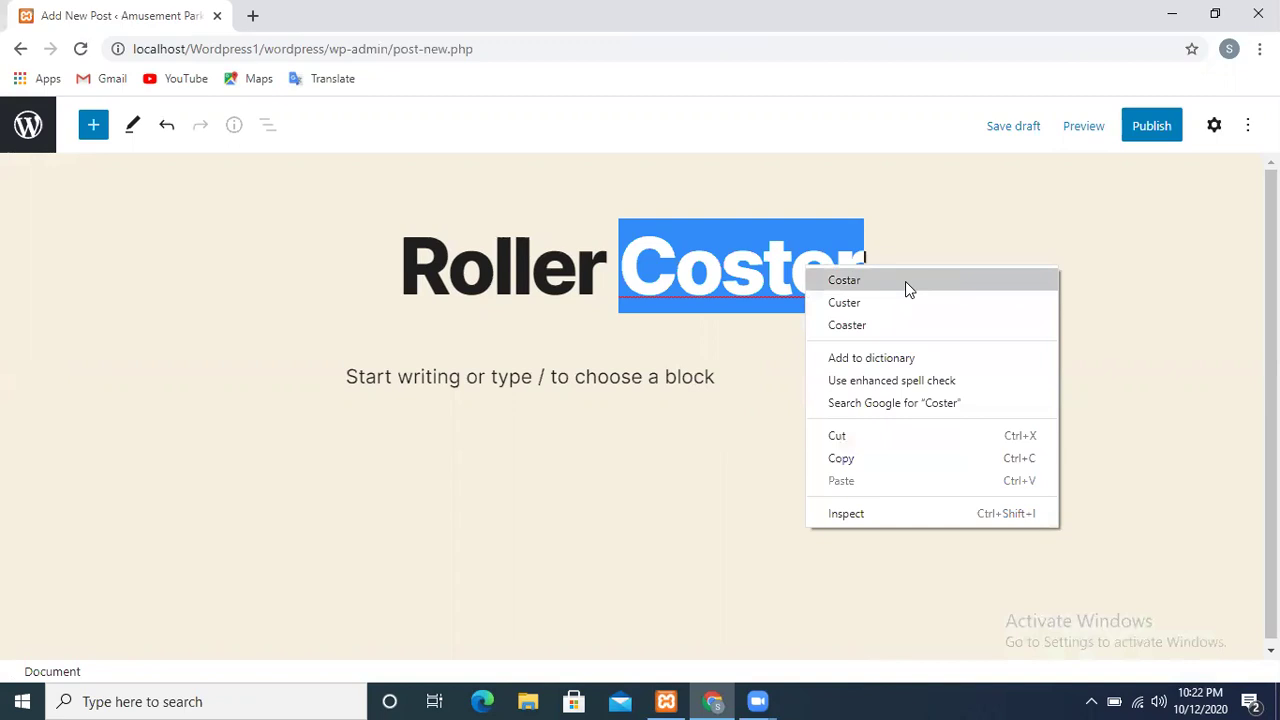
click(905, 281)
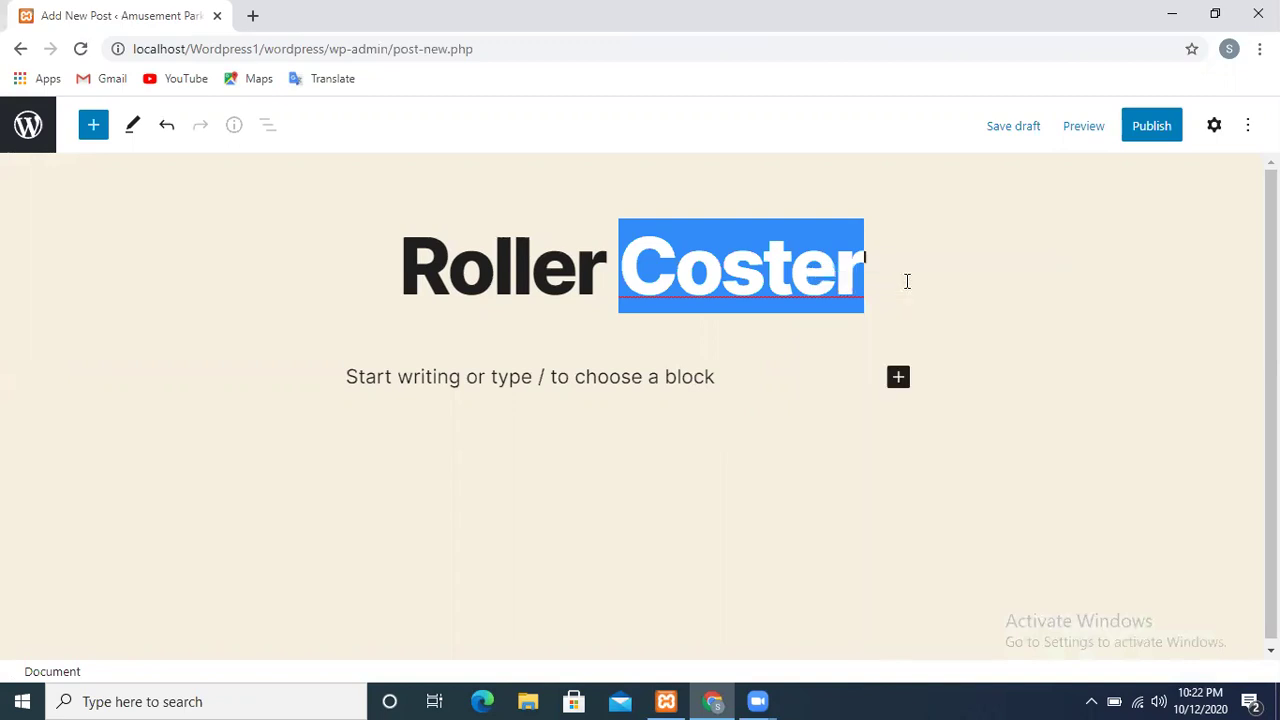
click(790, 390)
Write the paragraph 'The amazing fun loving ride to have in Amusement park.'
text(T)
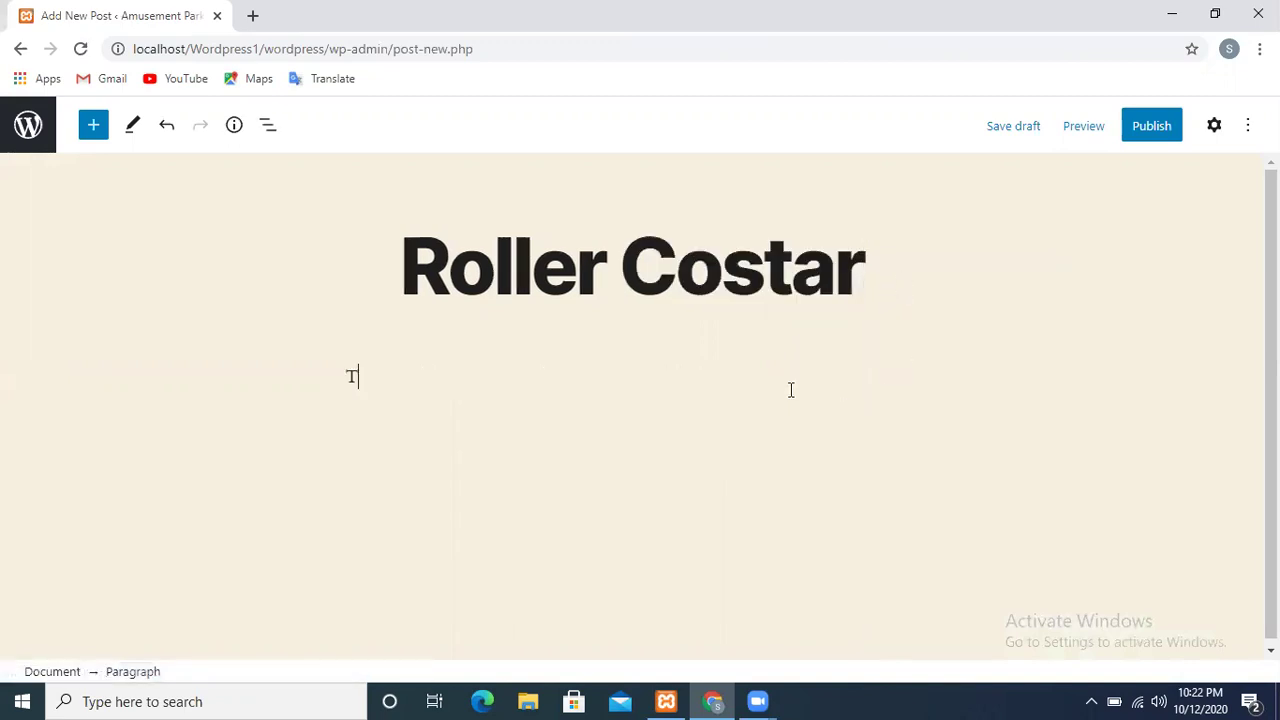
text(he amazing fun )
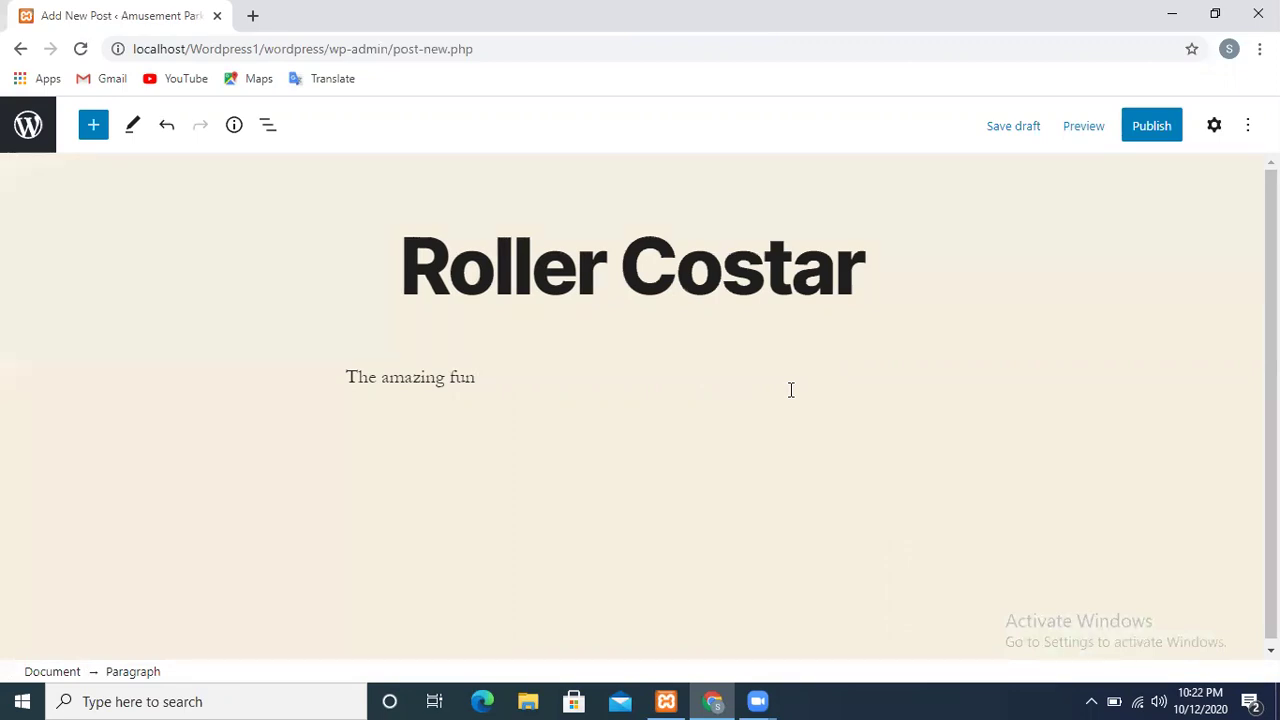
text(loving ride to have in )
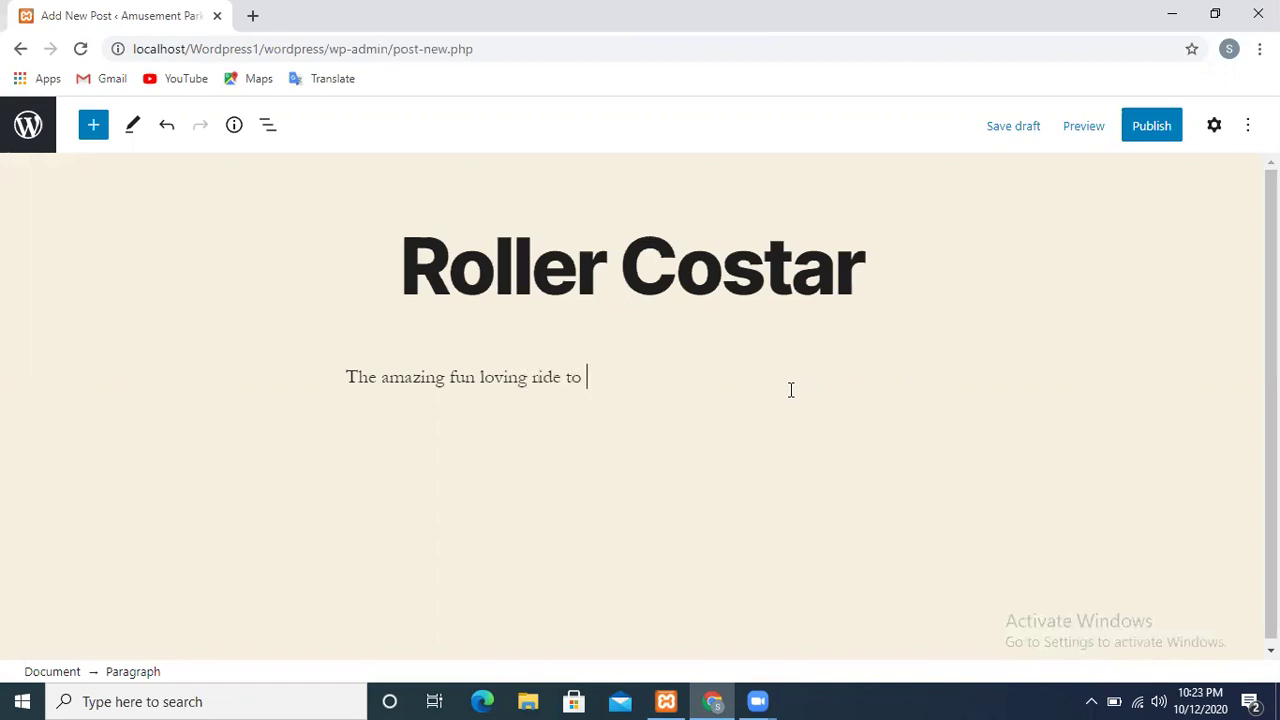
text(Amuse)
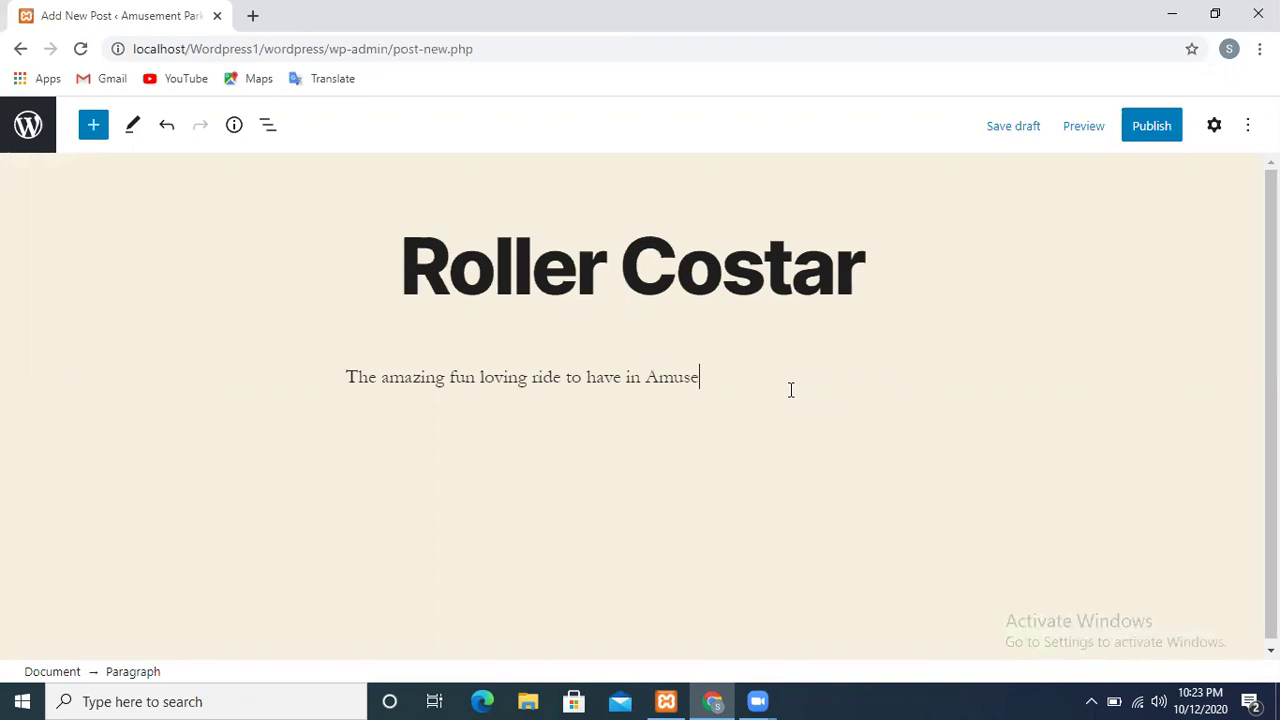
text(ment park)
key(BackSpace)
text(.)
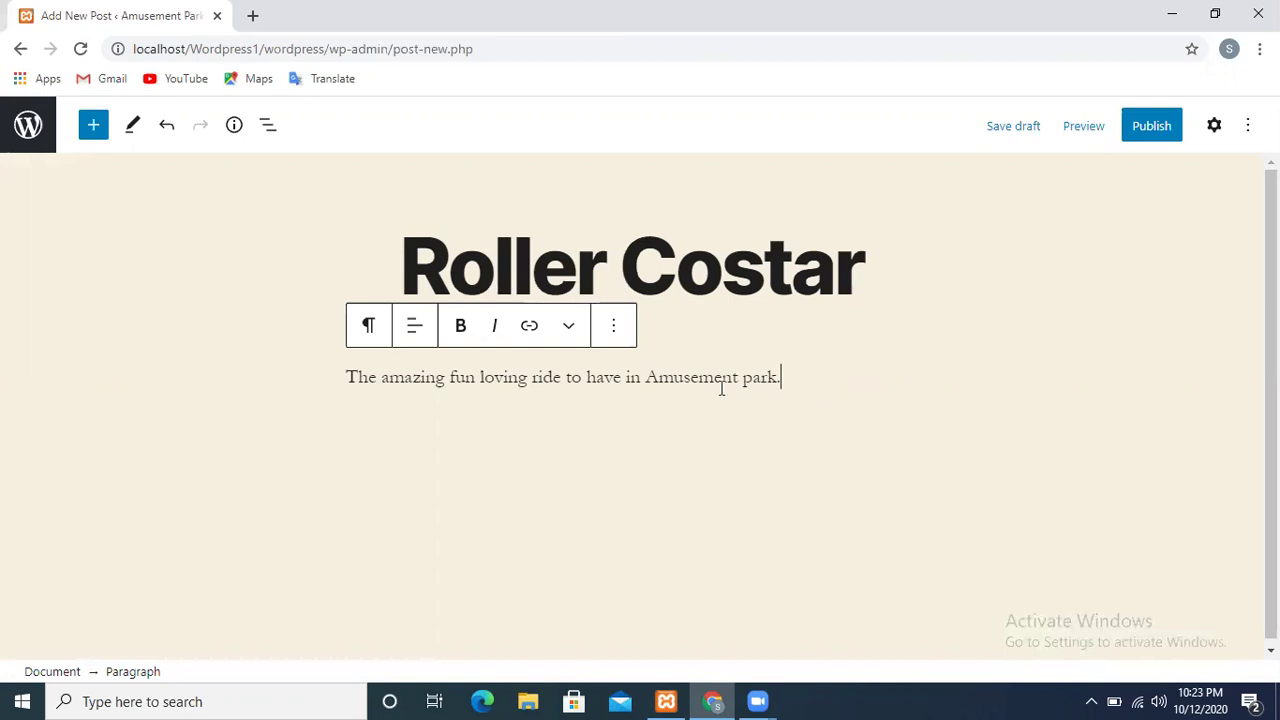
click(420, 335)
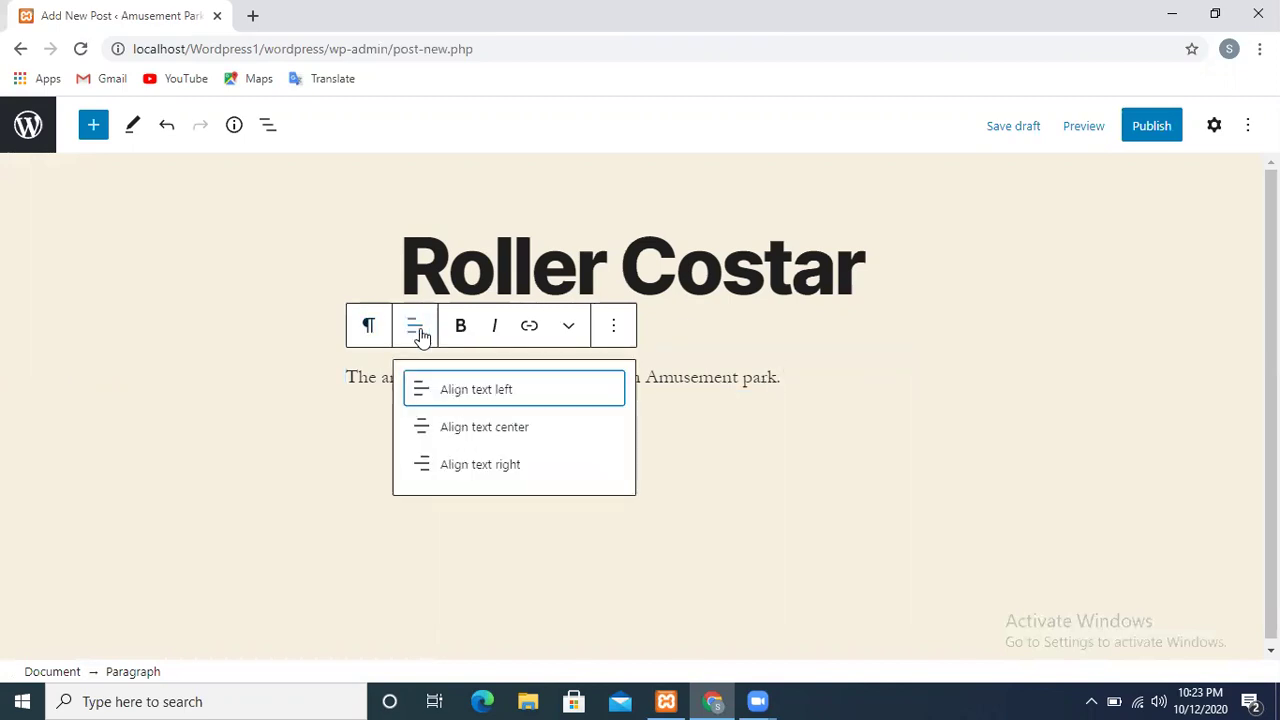
click(474, 438)
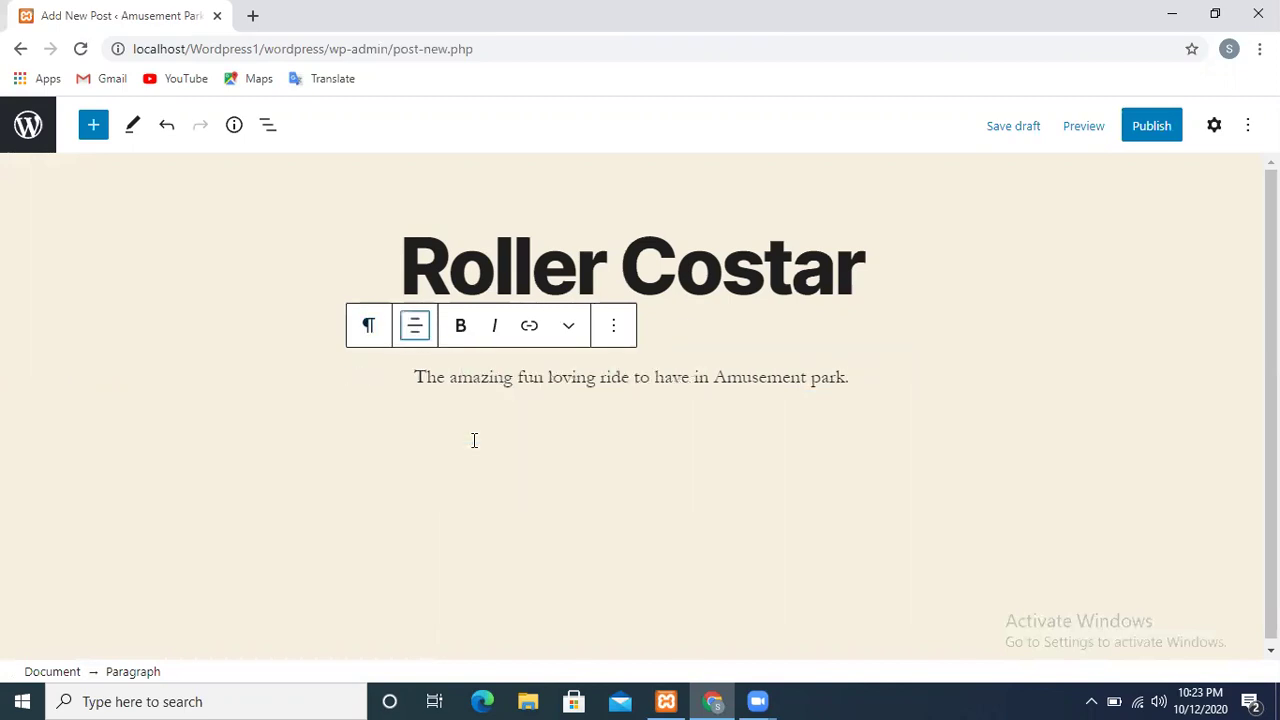
click(453, 338)
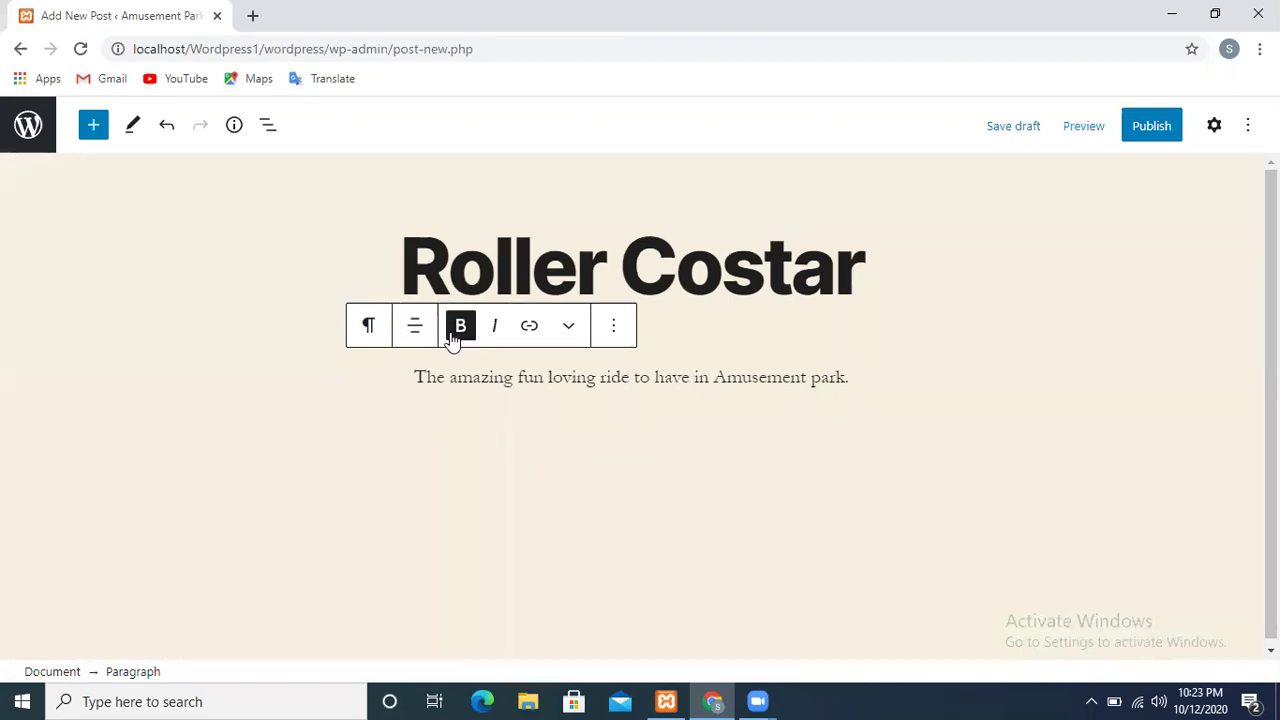
drag(416, 377, 880, 409)
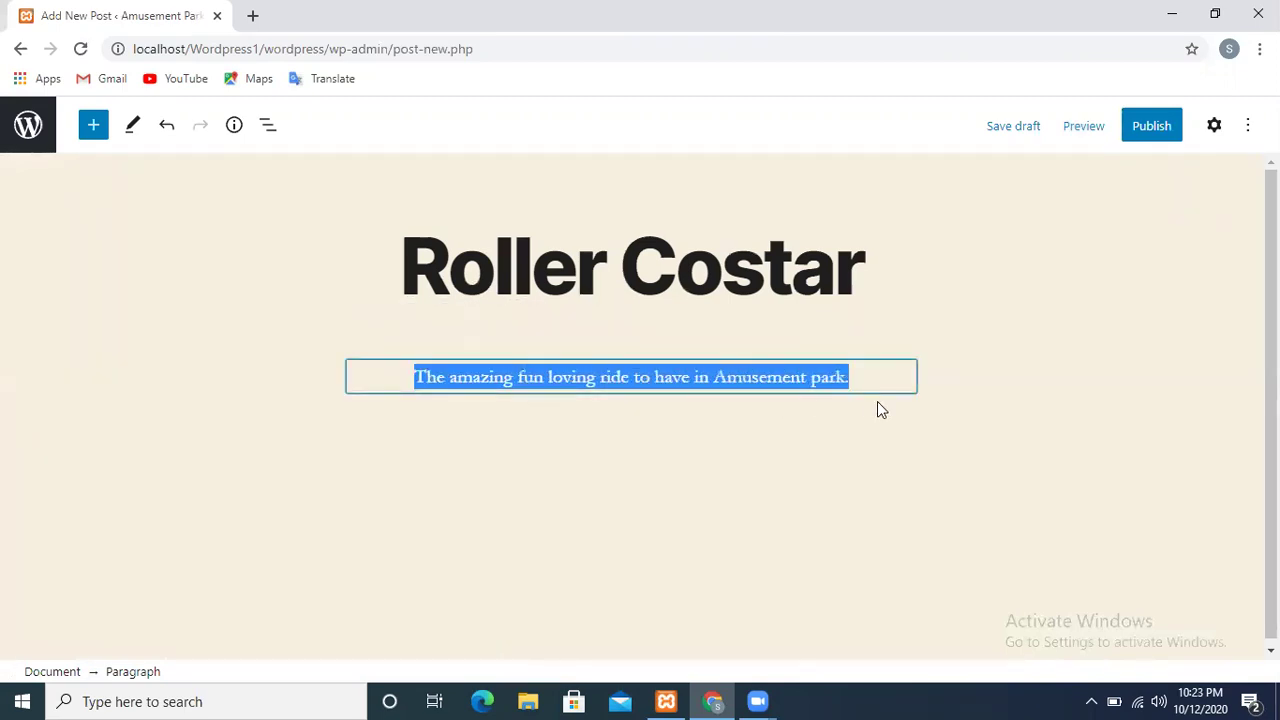
click(460, 327)
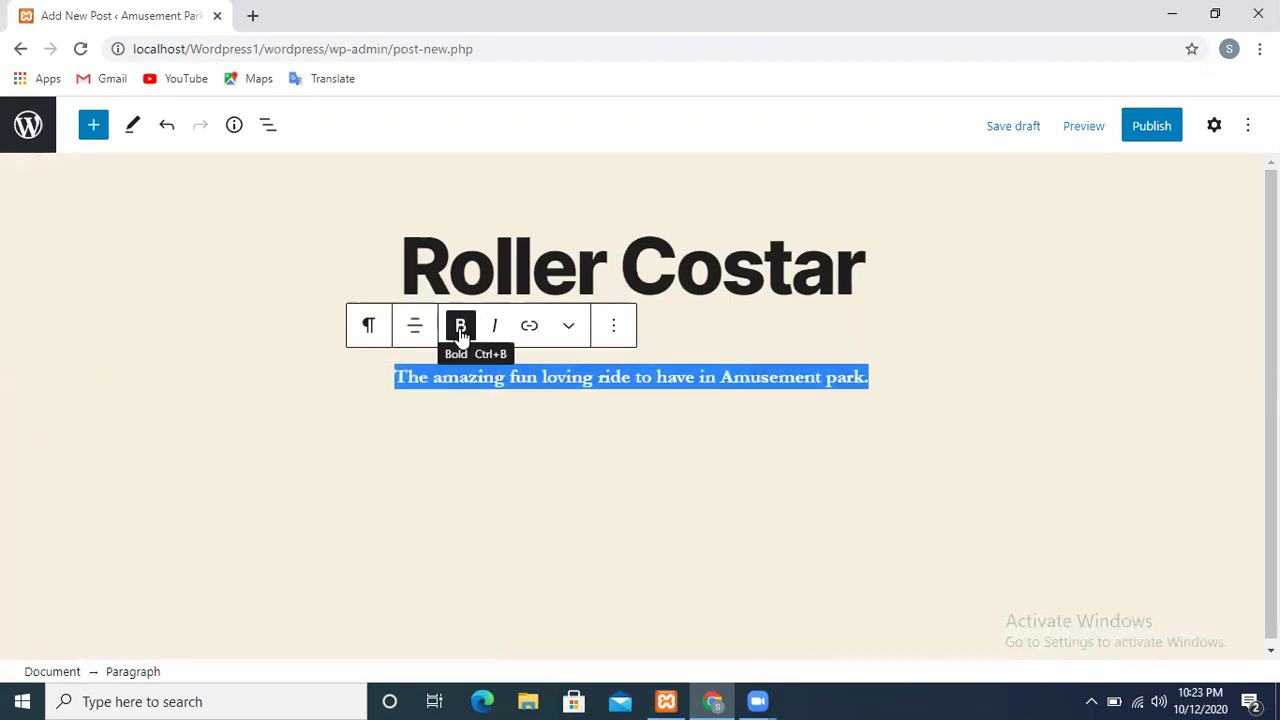
click(564, 338)
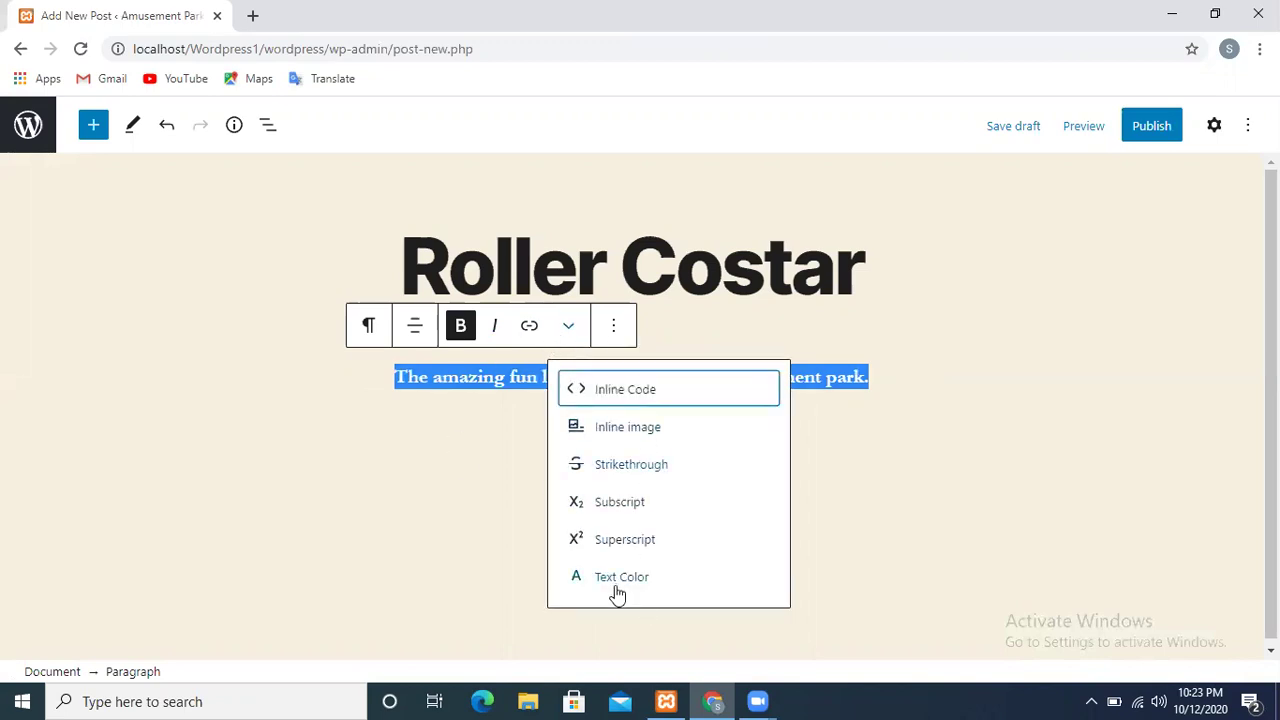
click(487, 524)
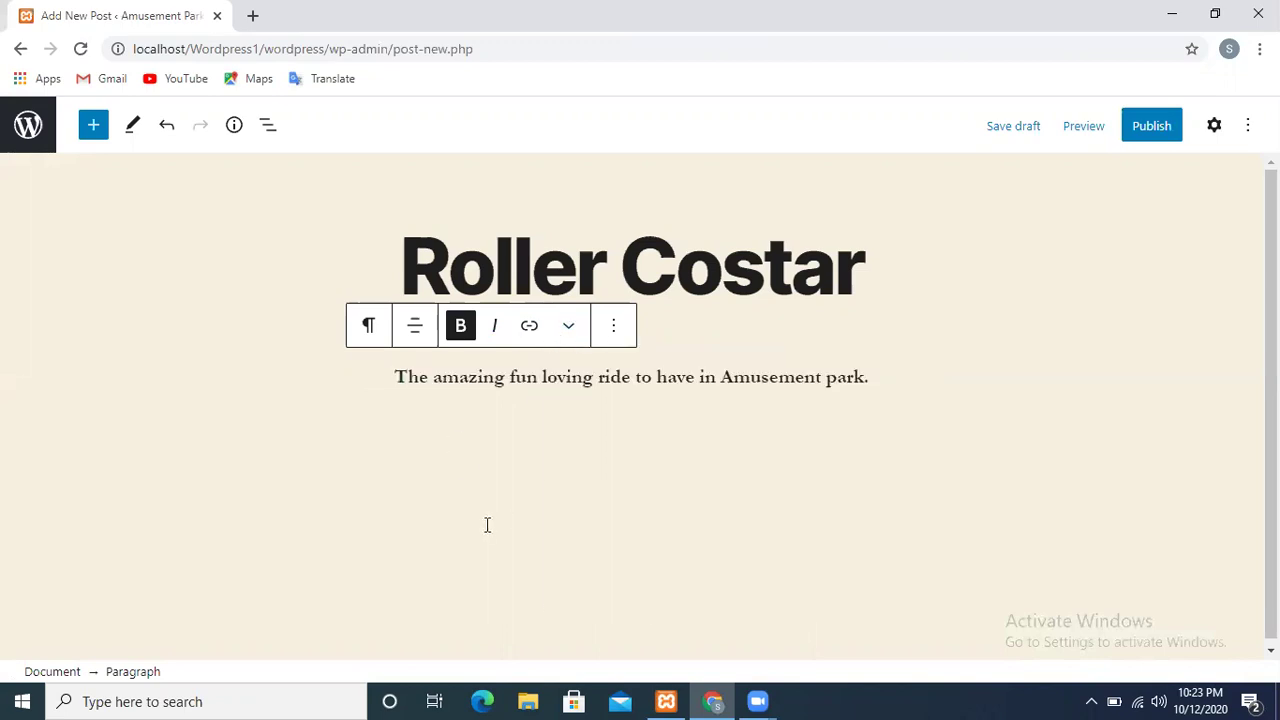
click(617, 330)
mouse_move(826, 470)
mouse_down()
mouse_move(803, 617)
mouse_move(826, 466)
mouse_up()
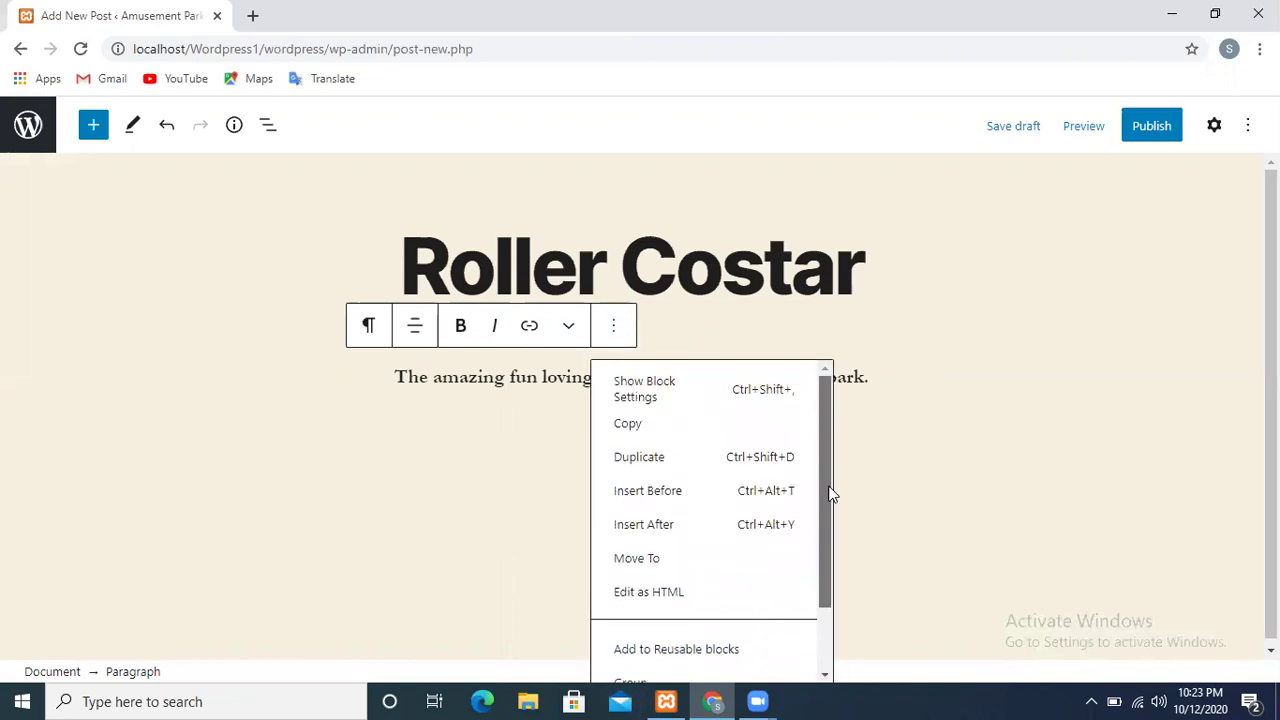
scroll(826, 510, down, 1)
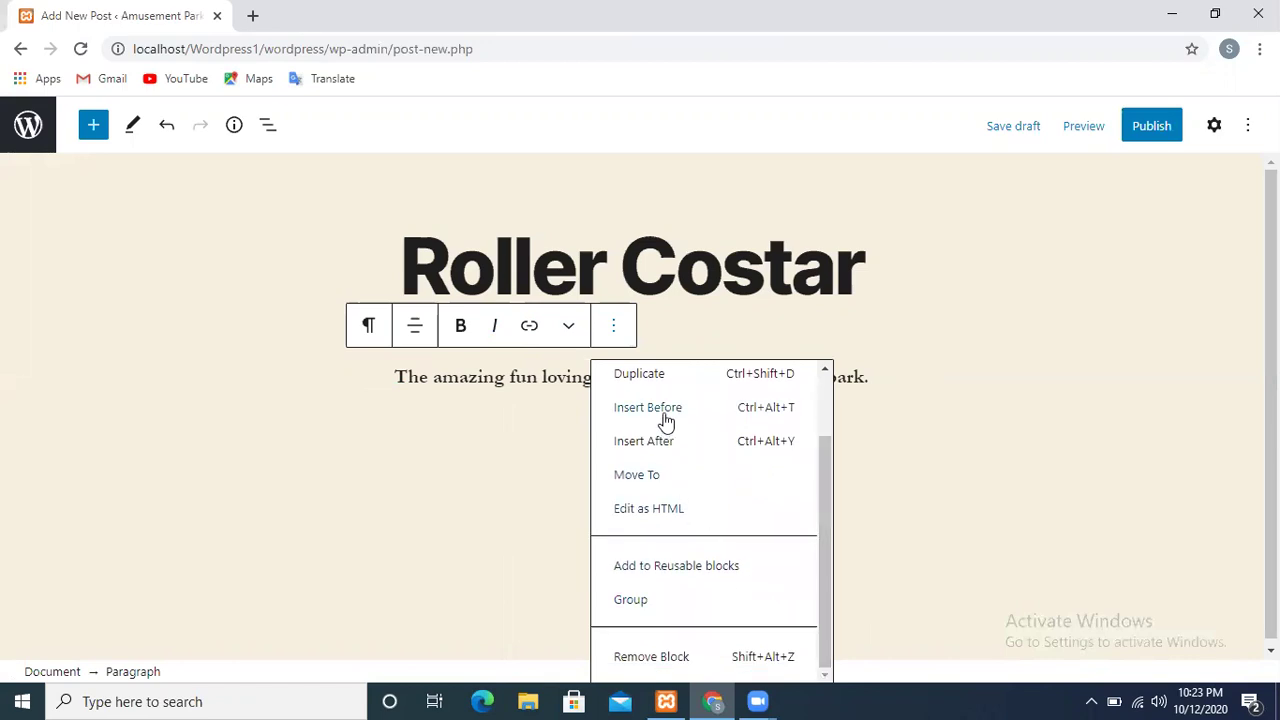
click(967, 313)
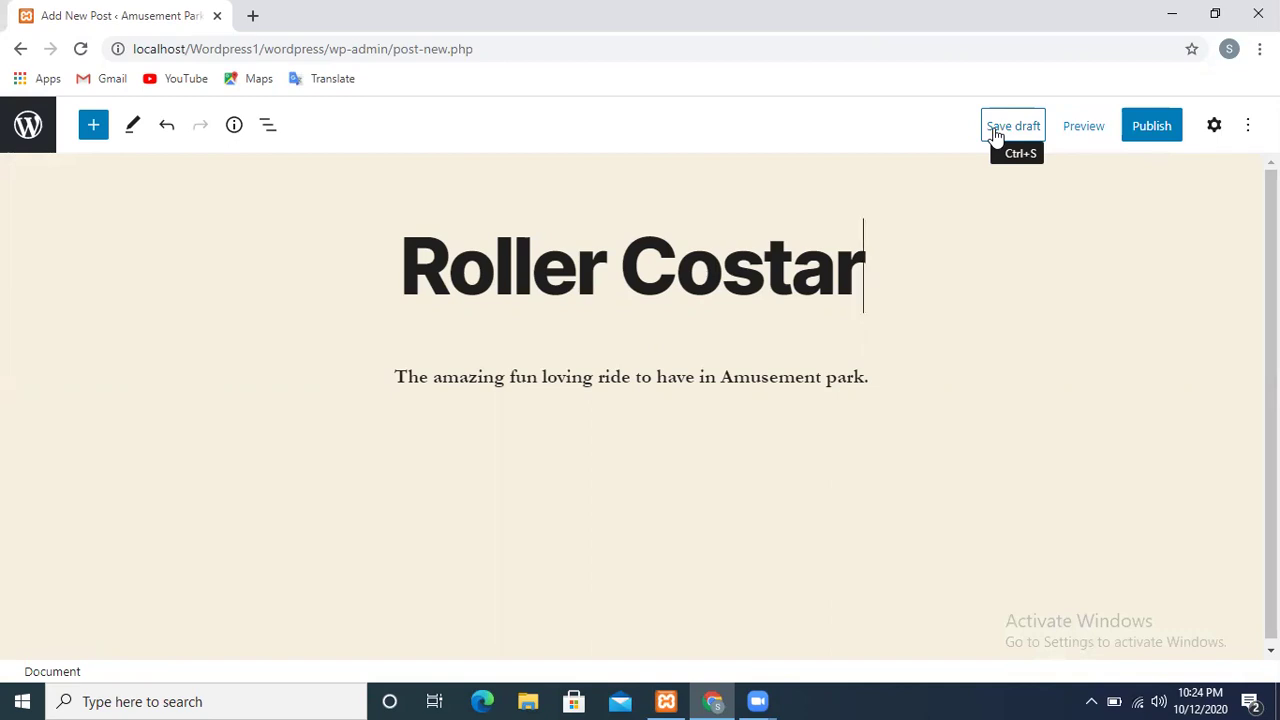
Publish the Roller Costar post, keeping its visibility set to Public
click(1140, 128)
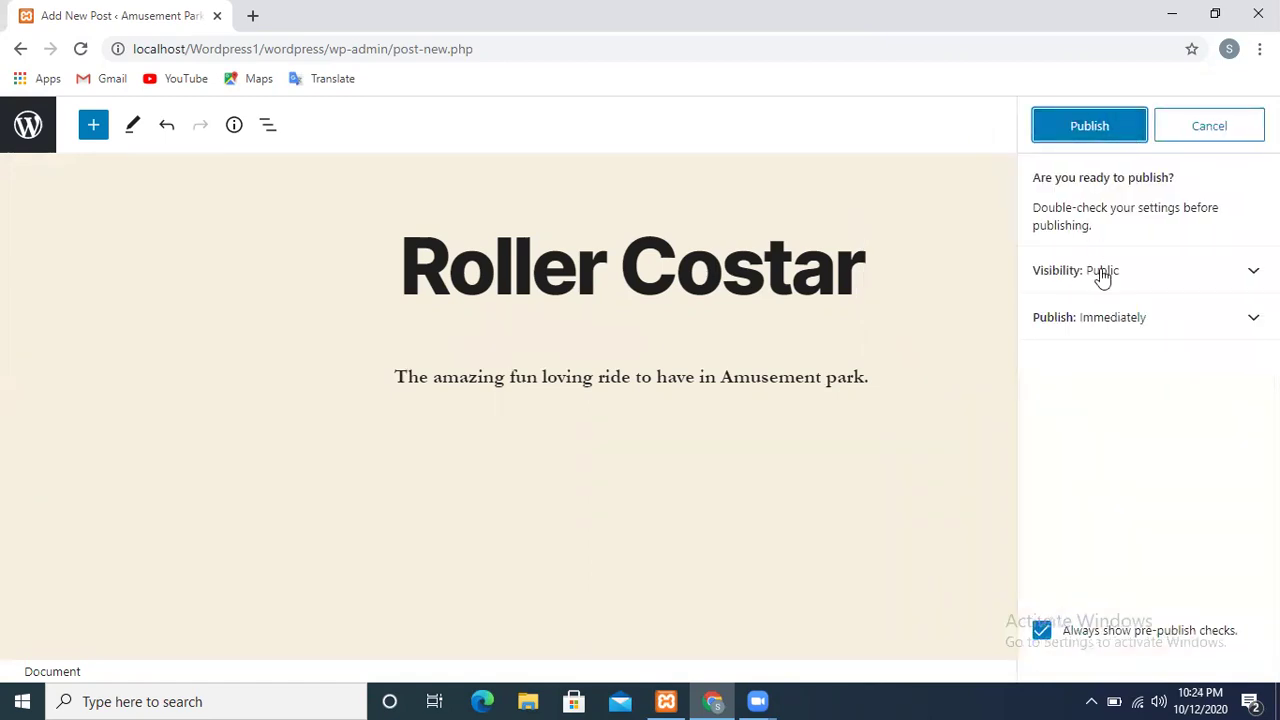
click(1238, 291)
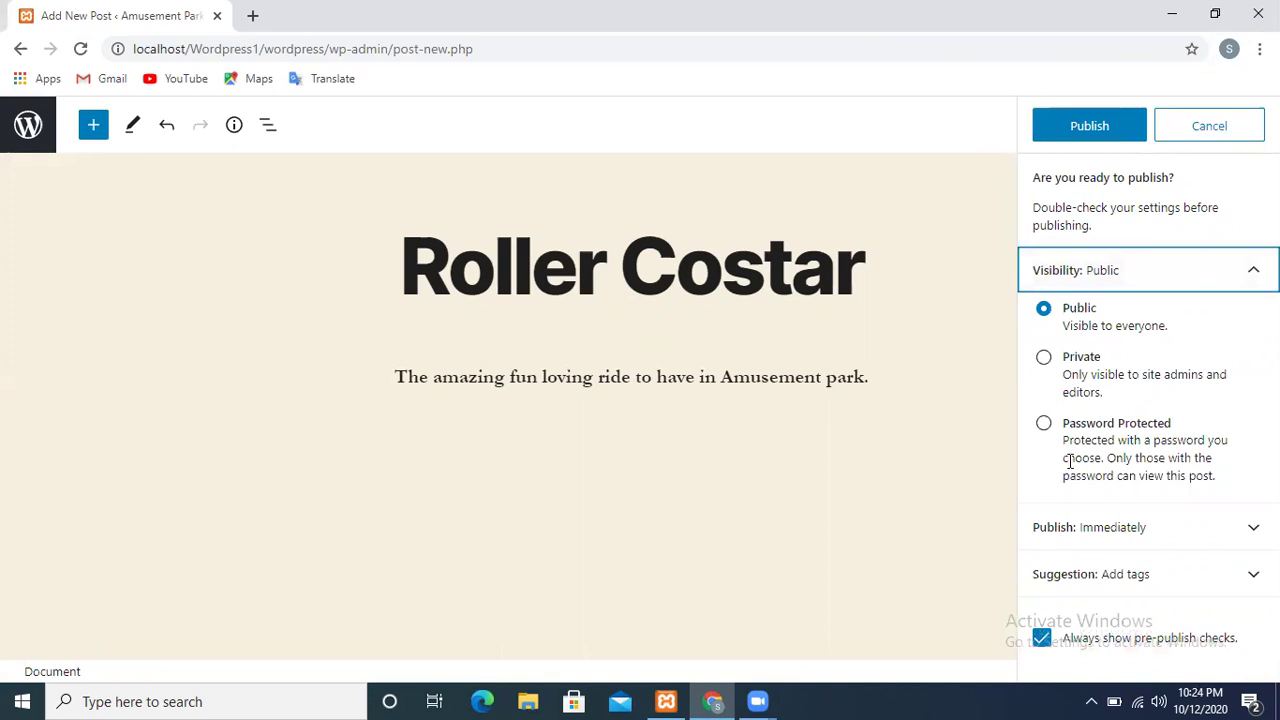
click(1110, 343)
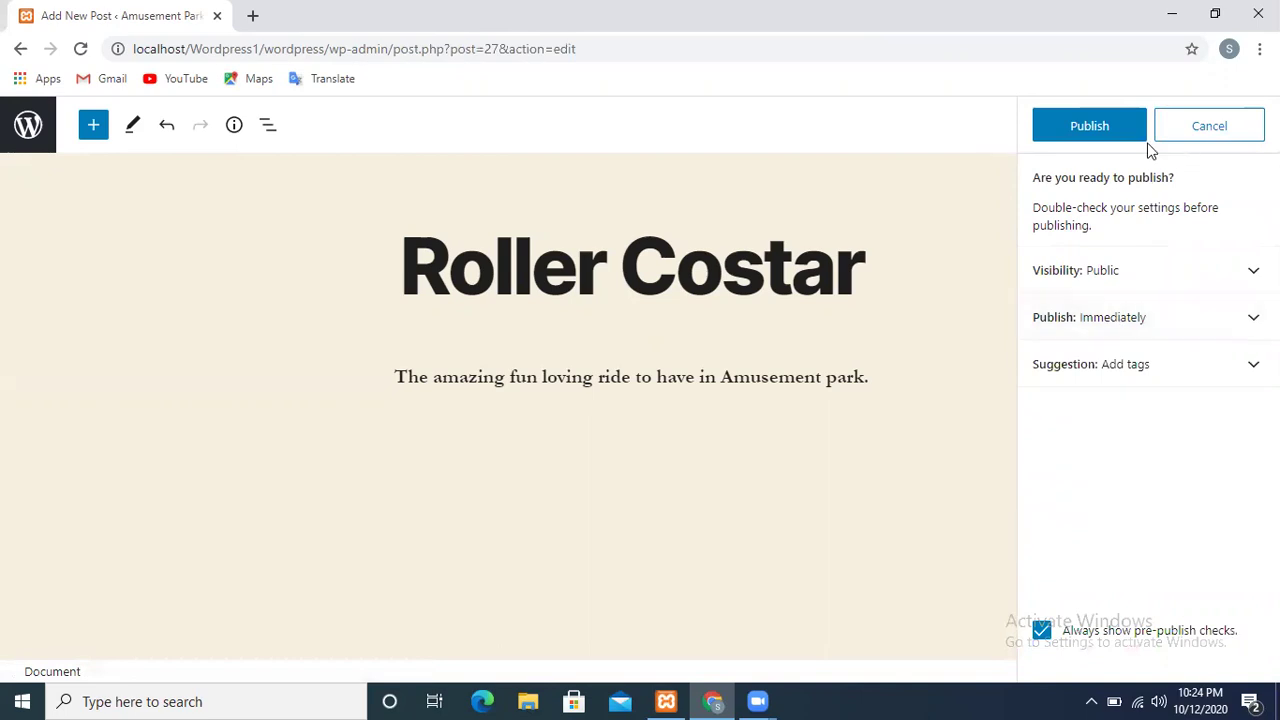
click(1118, 133)
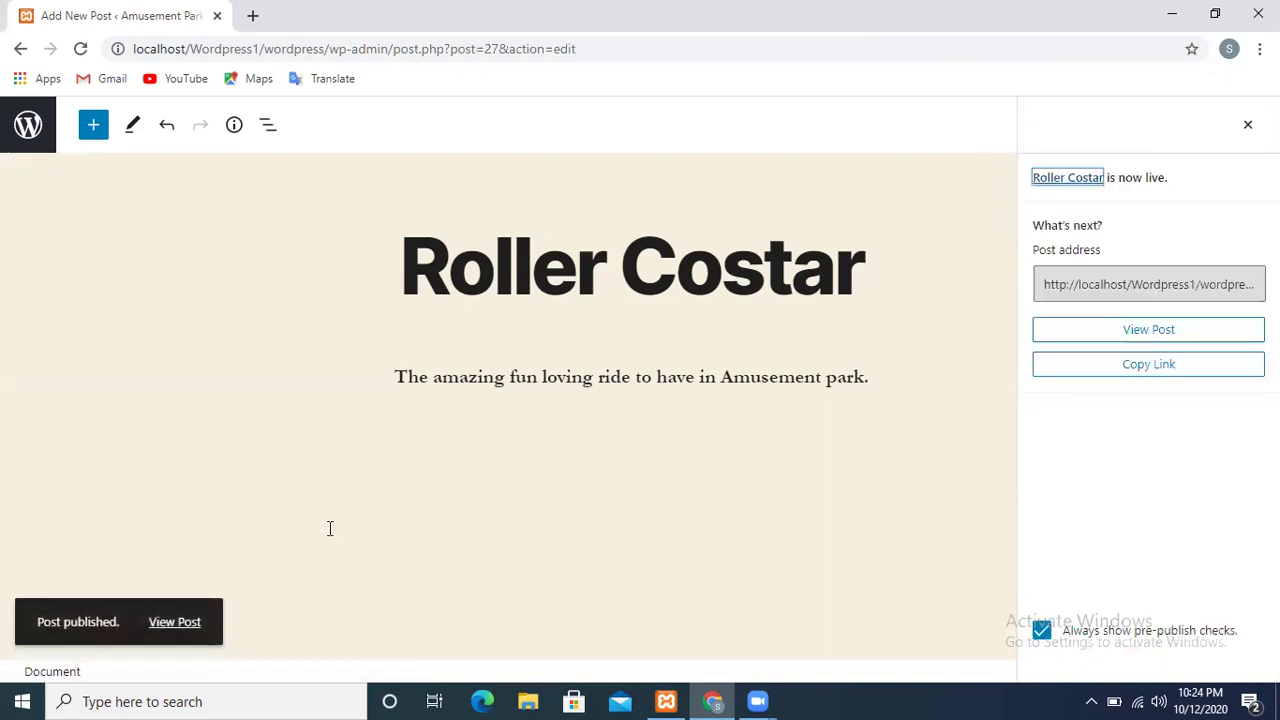
View the live post, open its Uncategorized category listing, then edit that category
click(174, 625)
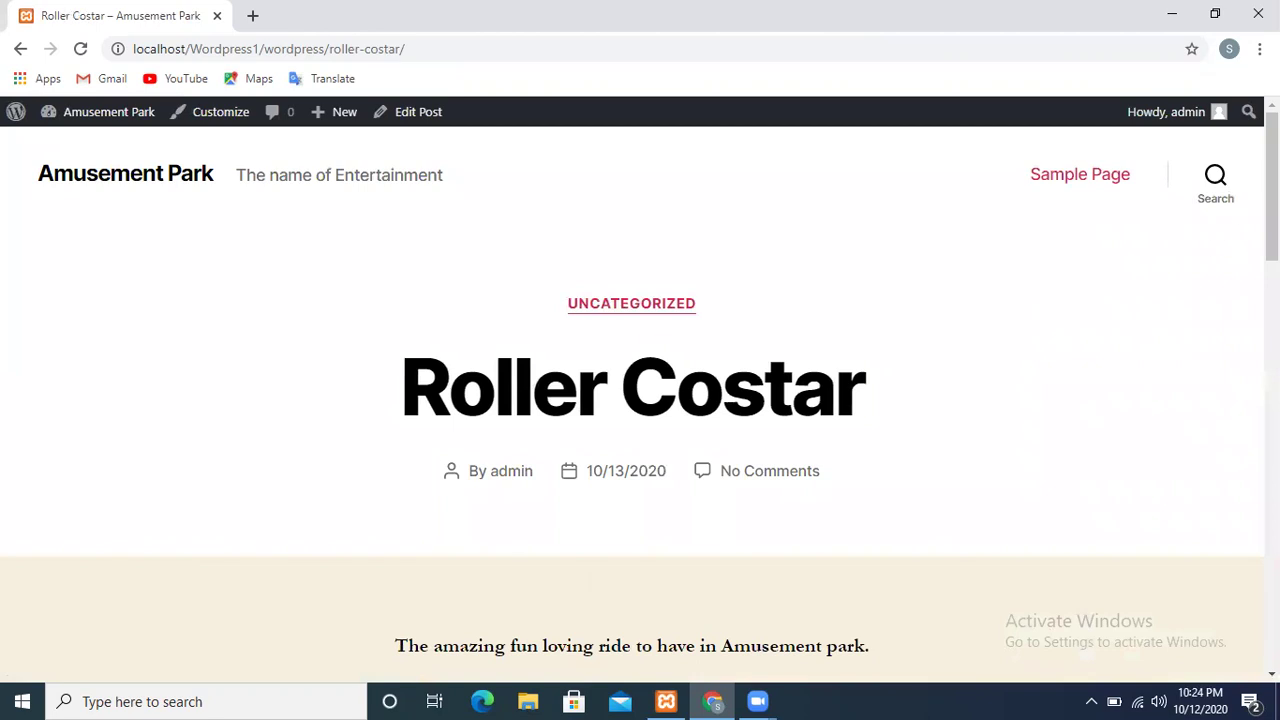
click(615, 320)
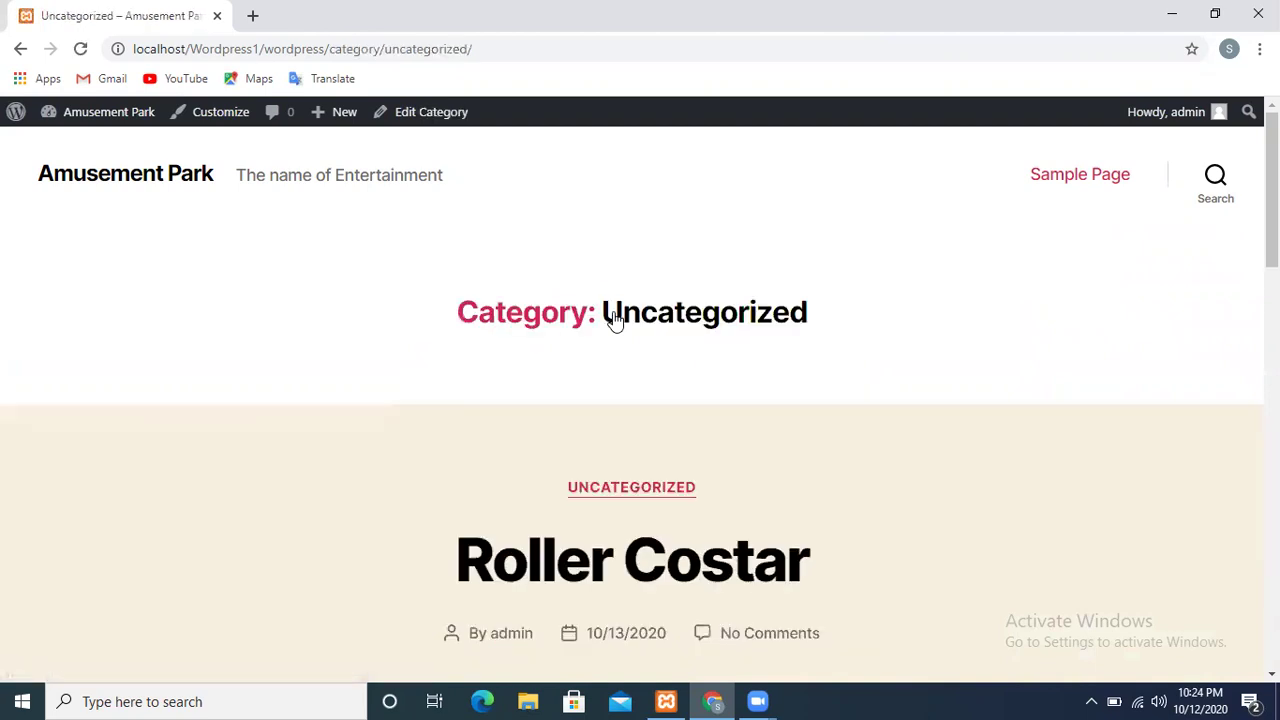
click(615, 496)
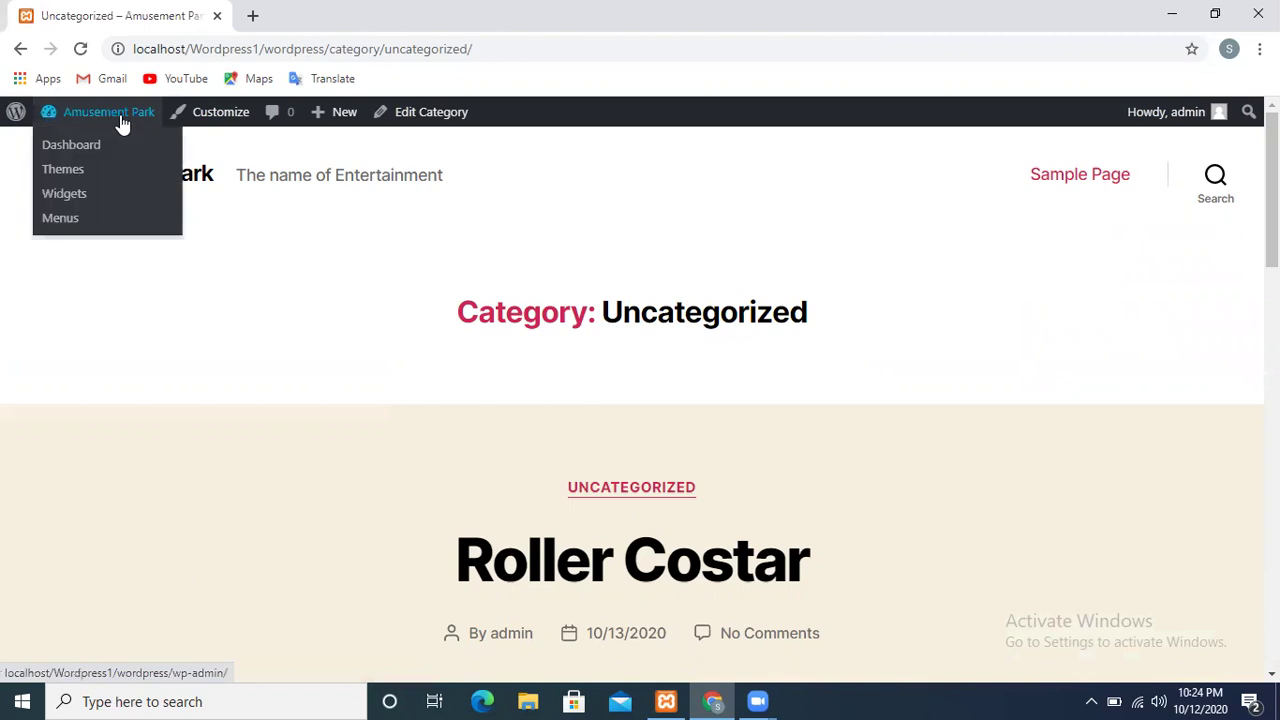
click(417, 123)
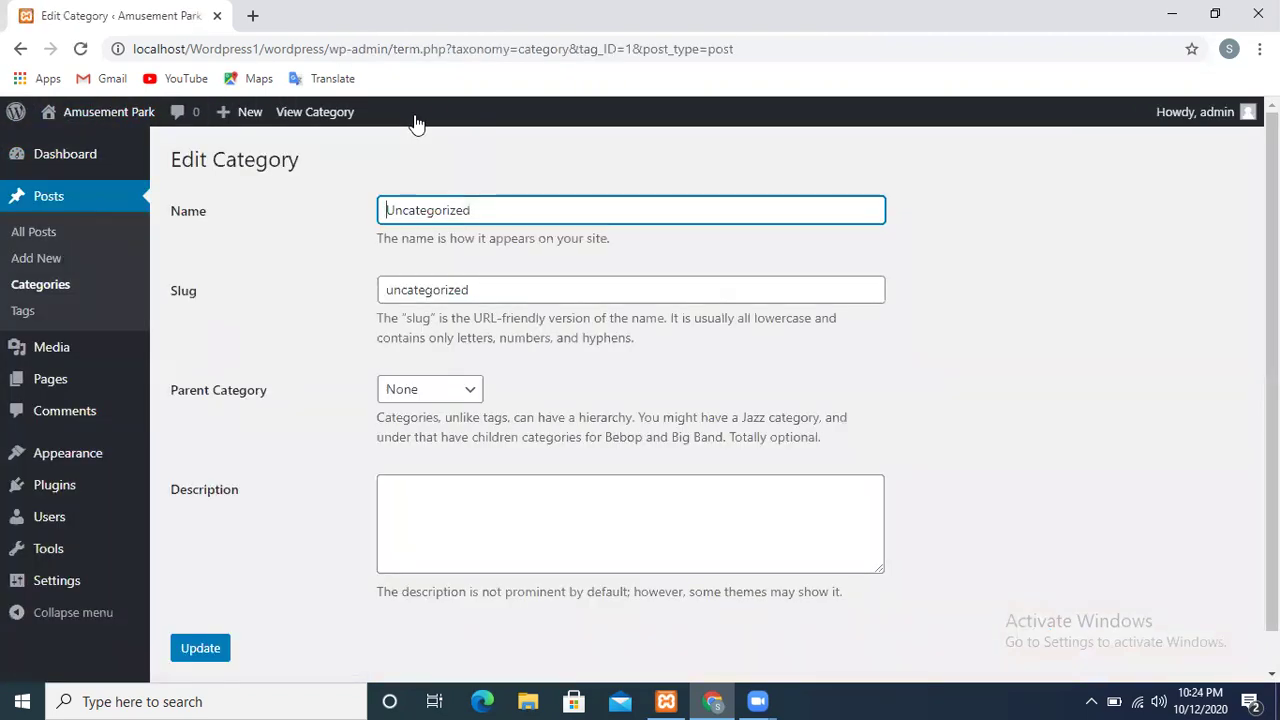
Replace the category name Uncategorized with 'RIDES'
drag(468, 216, 369, 221)
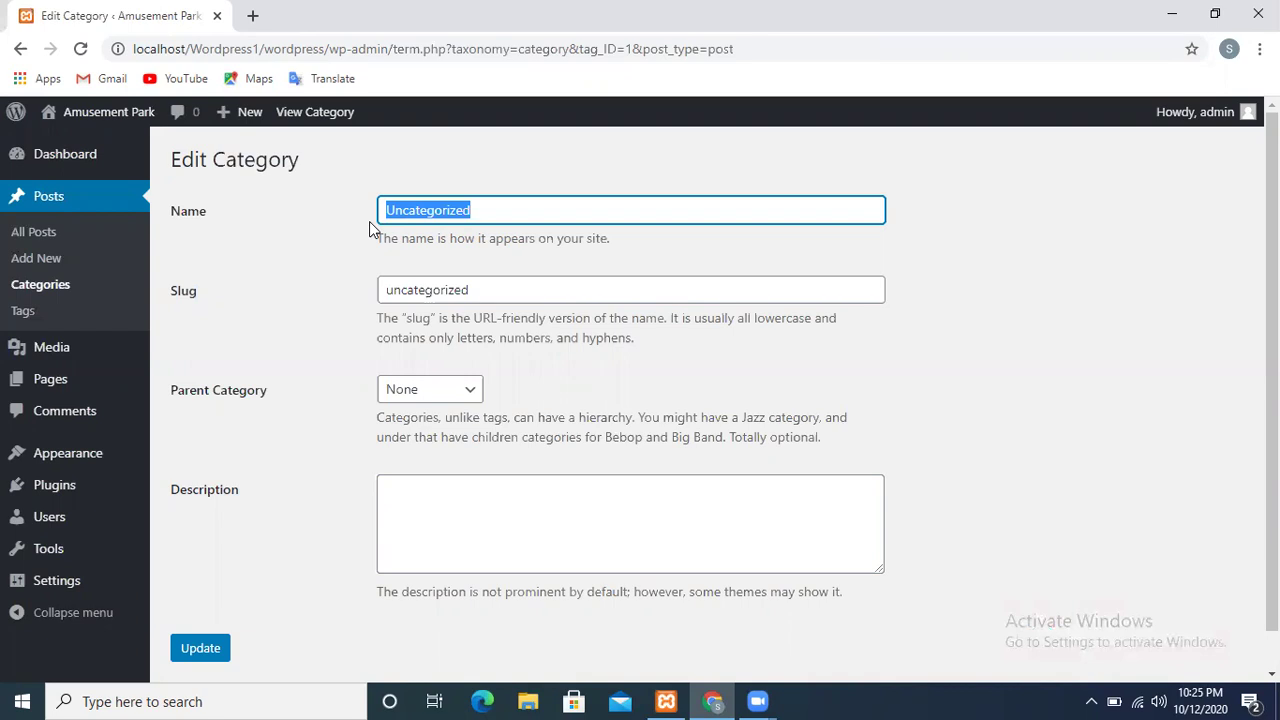
key(BackSpace)
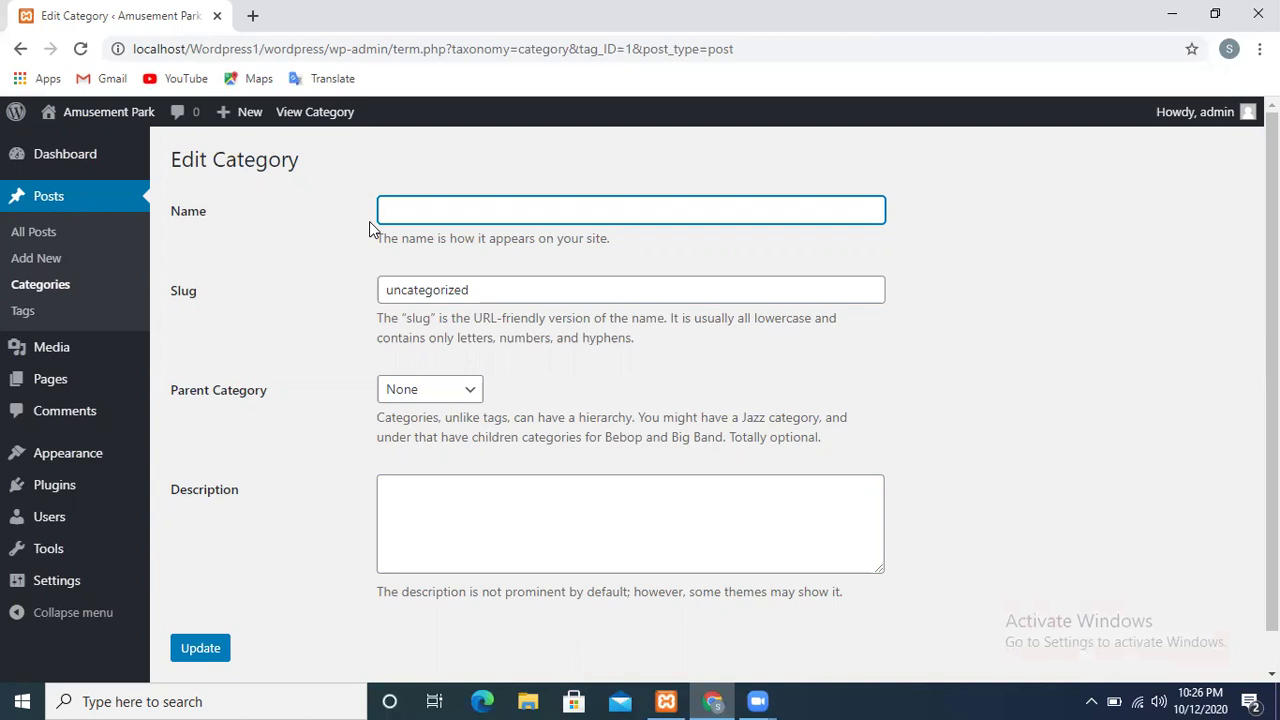
text(DES)
Change the category slug from uncategorized to ride
click(478, 288)
drag(478, 288, 386, 288)
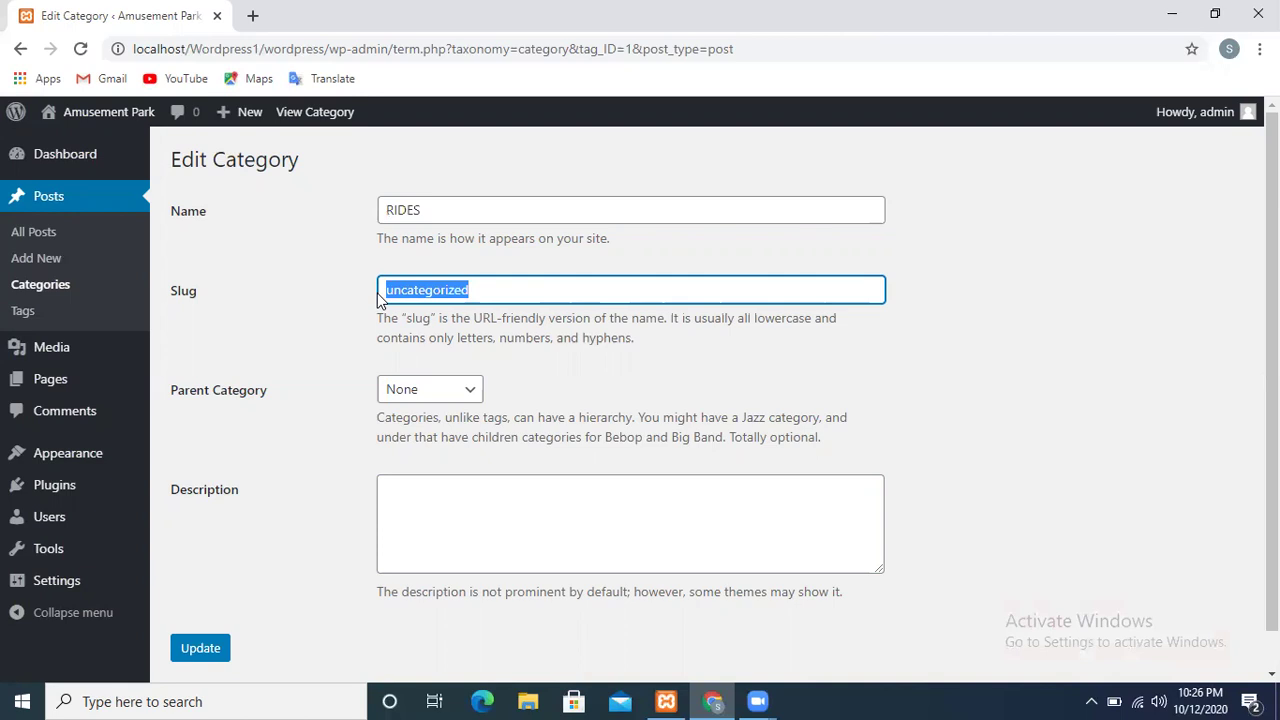
key(BackSpace)
text(ride)
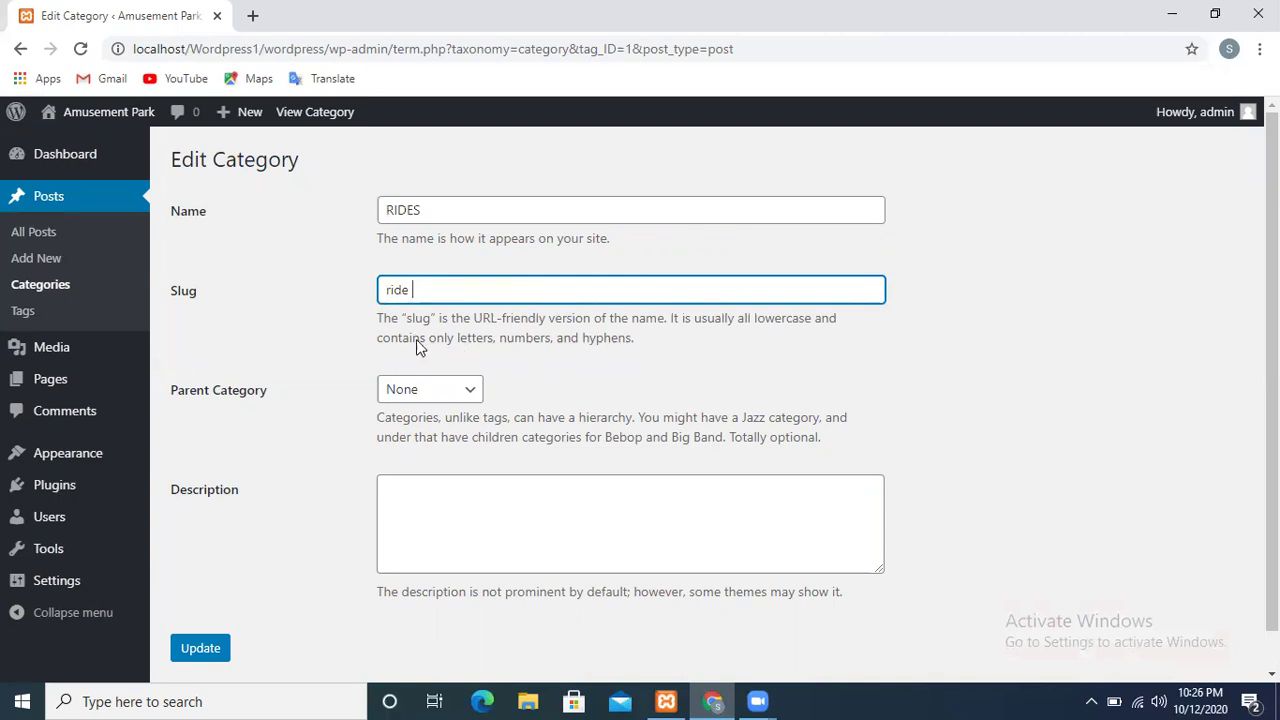
text(r)
Rename the category from 'RIDES' to 'Ride'
click(426, 208)
double_click(427, 207)
click(427, 207)
key(BackSpace)
key(BackSpace)
key(BackSpace)
key(BackSpace)
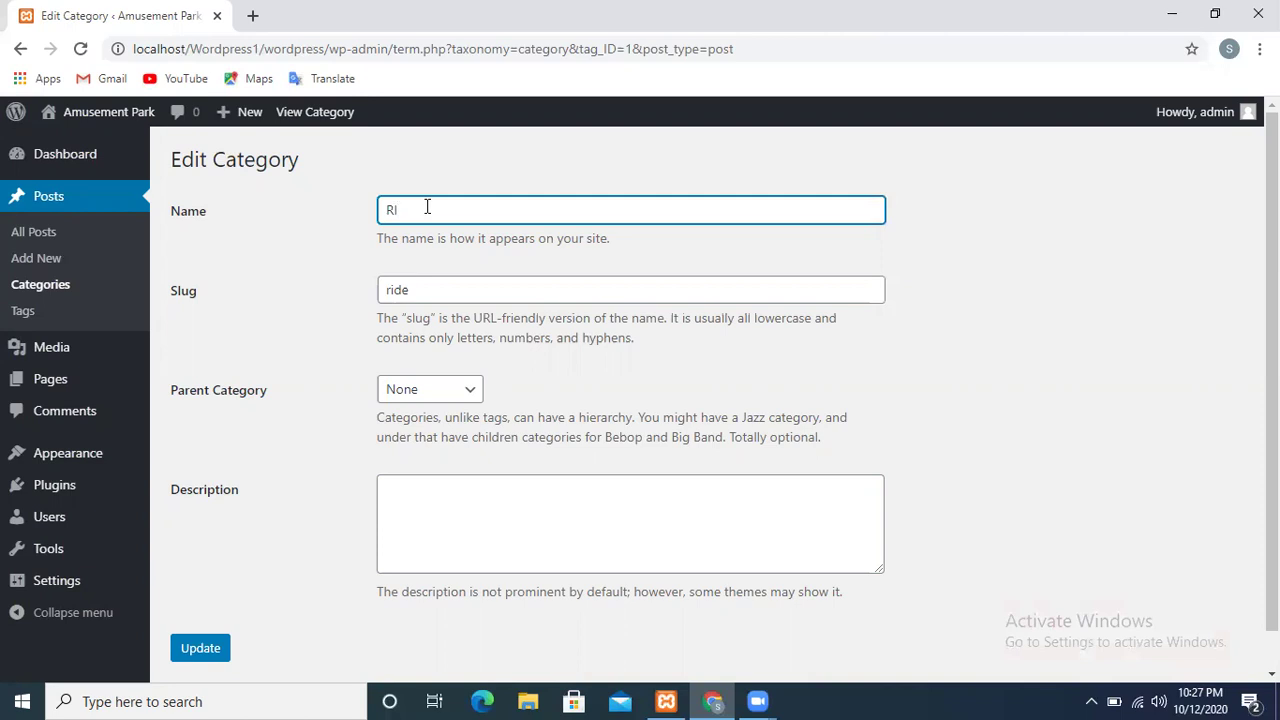
text(de)
Keep the parent category as None and save the Ride category
click(425, 397)
click(425, 397)
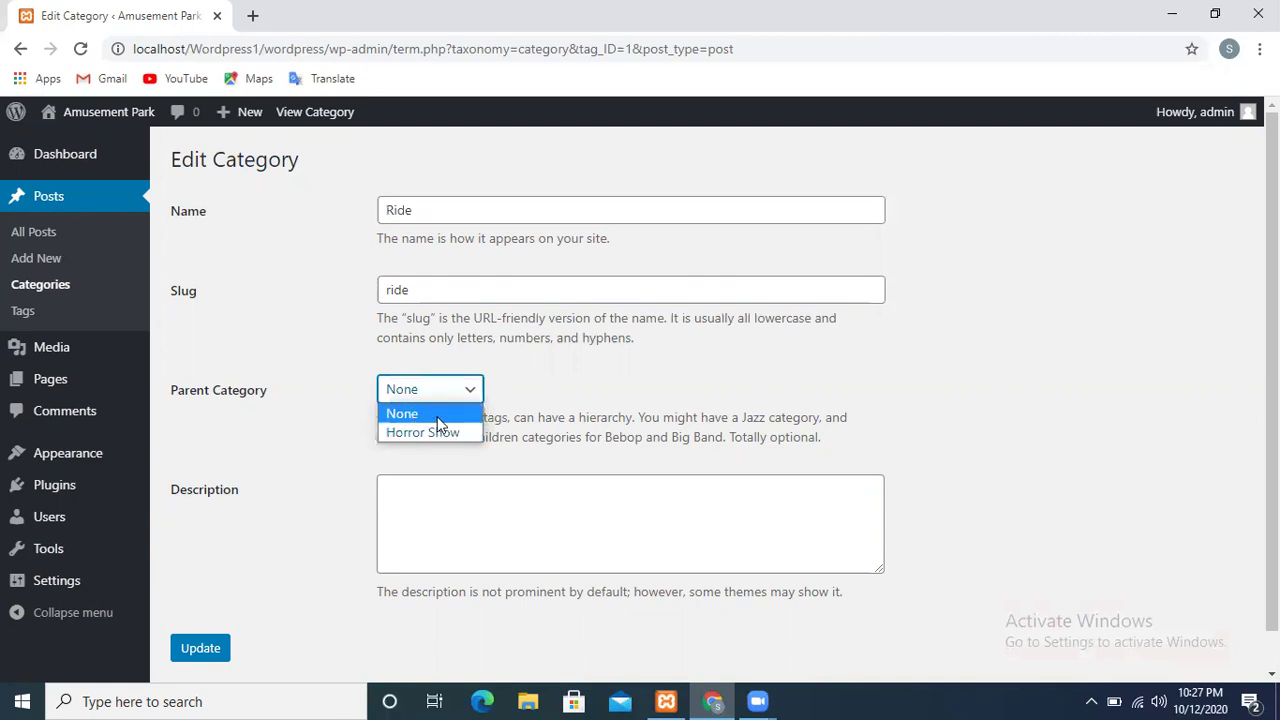
click(433, 416)
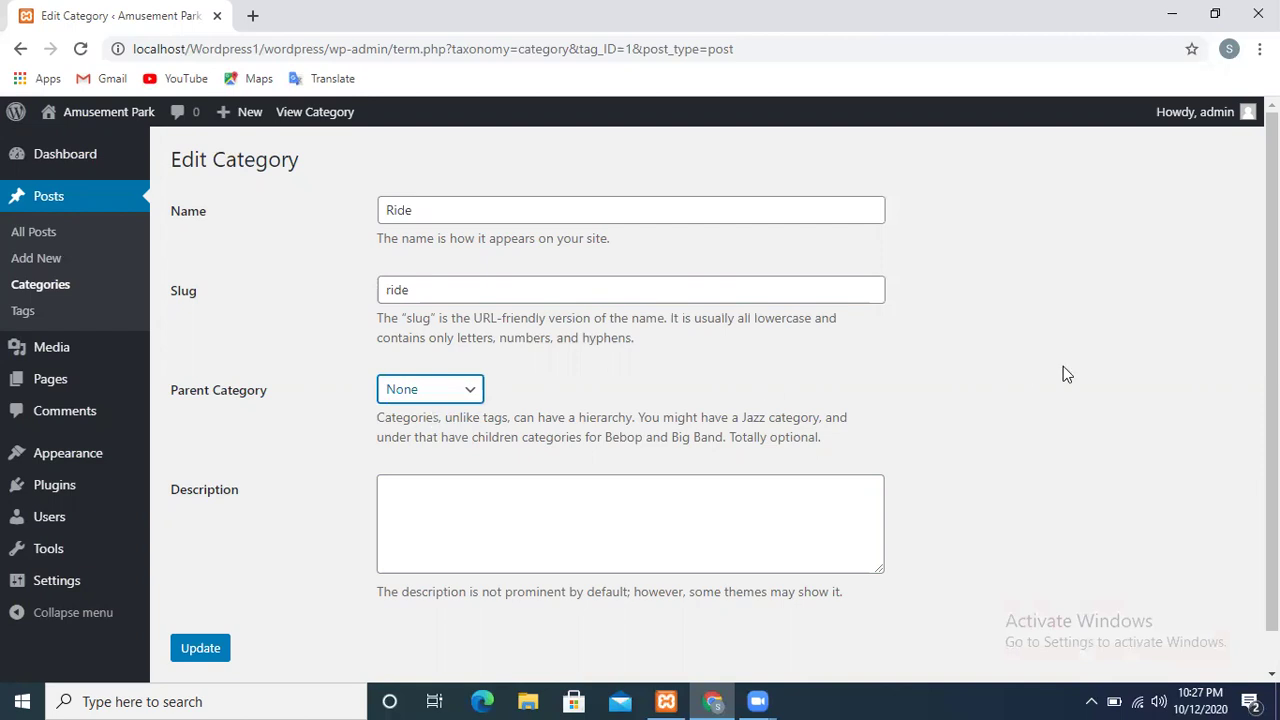
scroll(1250, 400, down, 1)
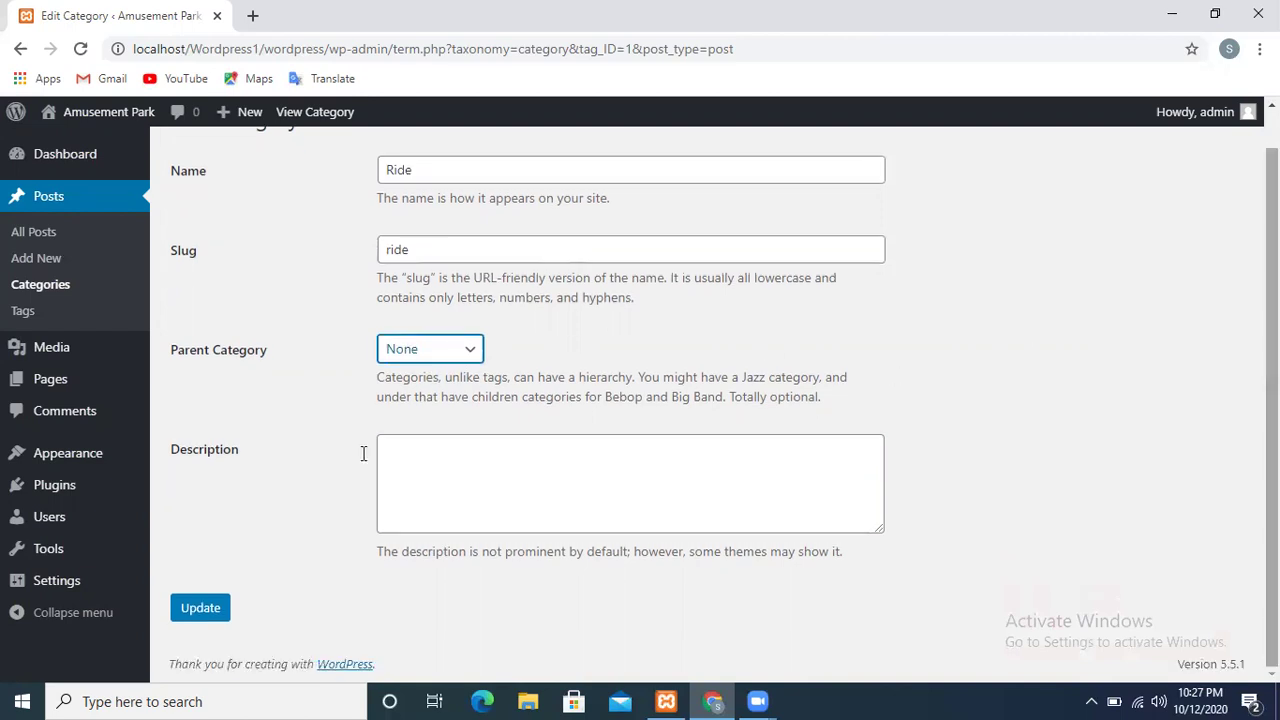
click(201, 610)
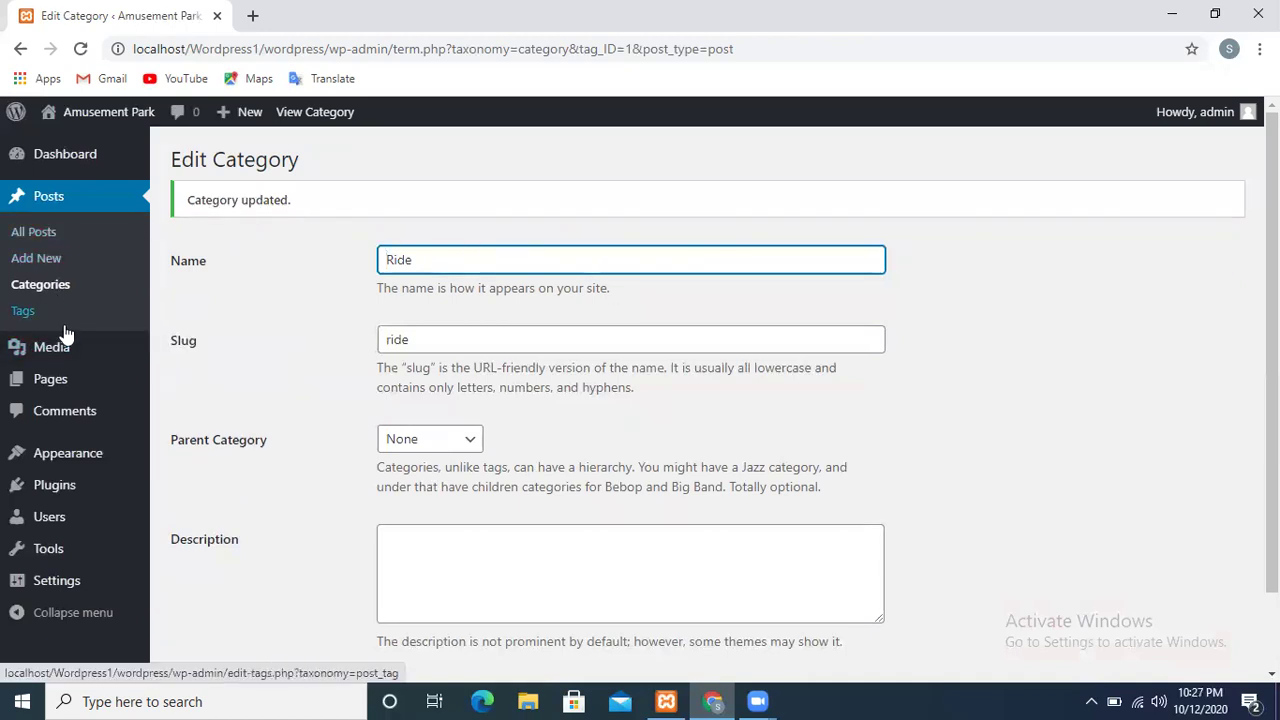
Go to the Tags screen under Posts
click(22, 320)
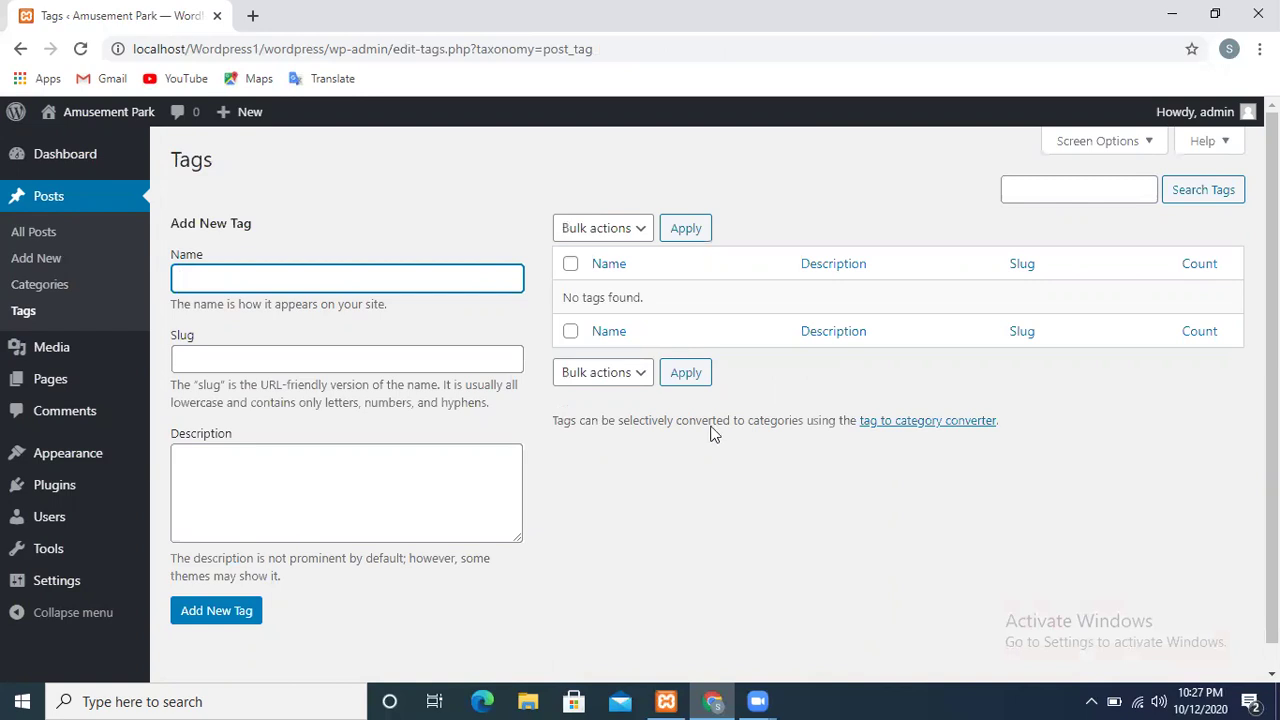
Check the tag bulk actions, then add a new tag named 'ride' with slug 'ride'
click(646, 231)
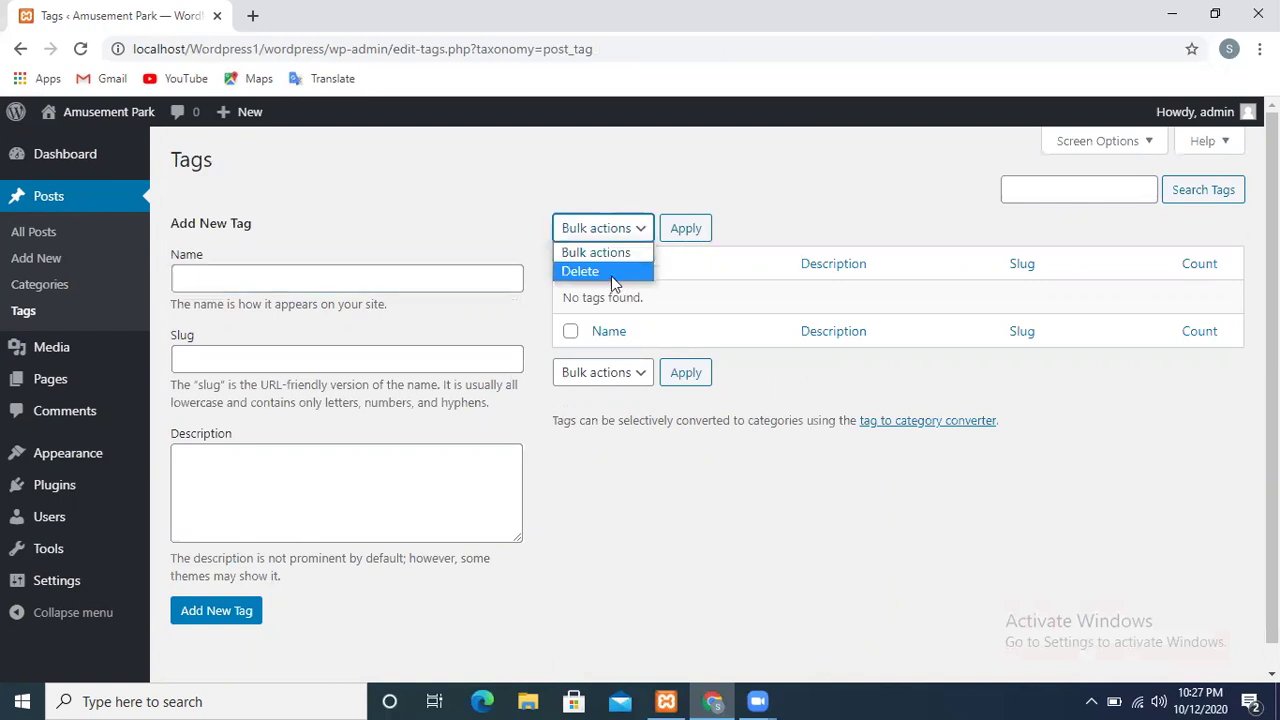
click(624, 384)
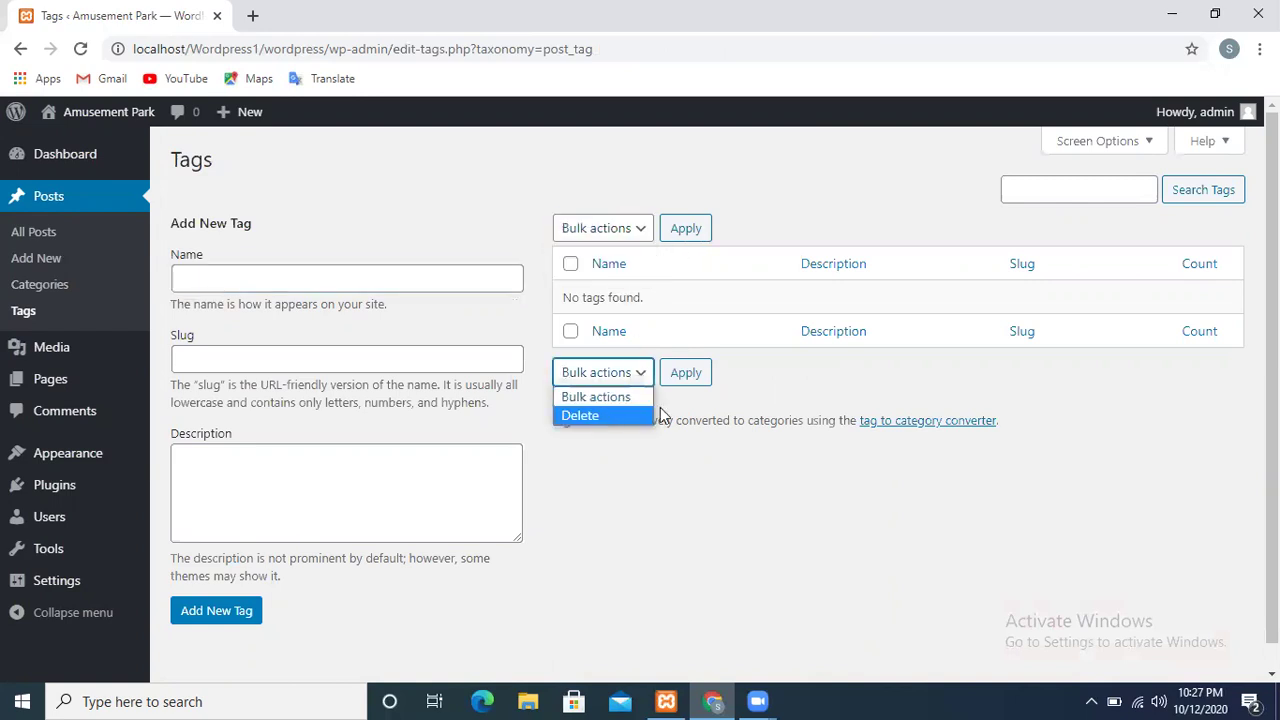
click(843, 383)
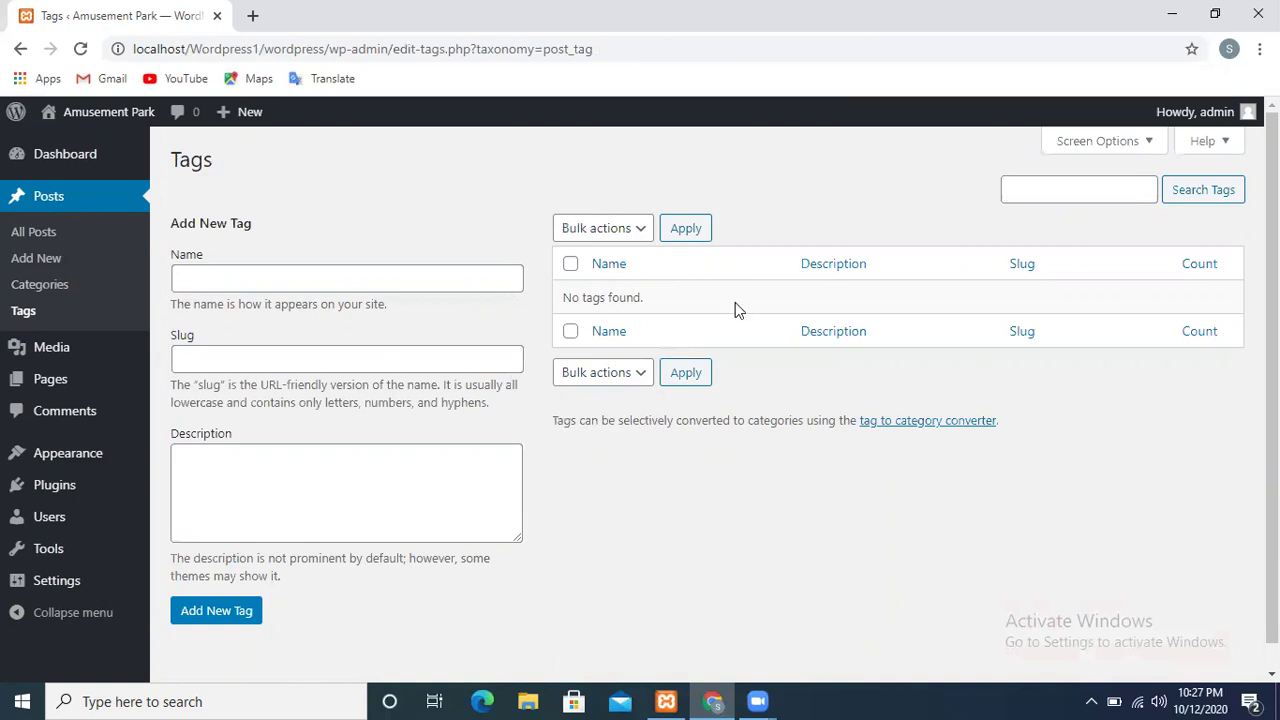
click(277, 287)
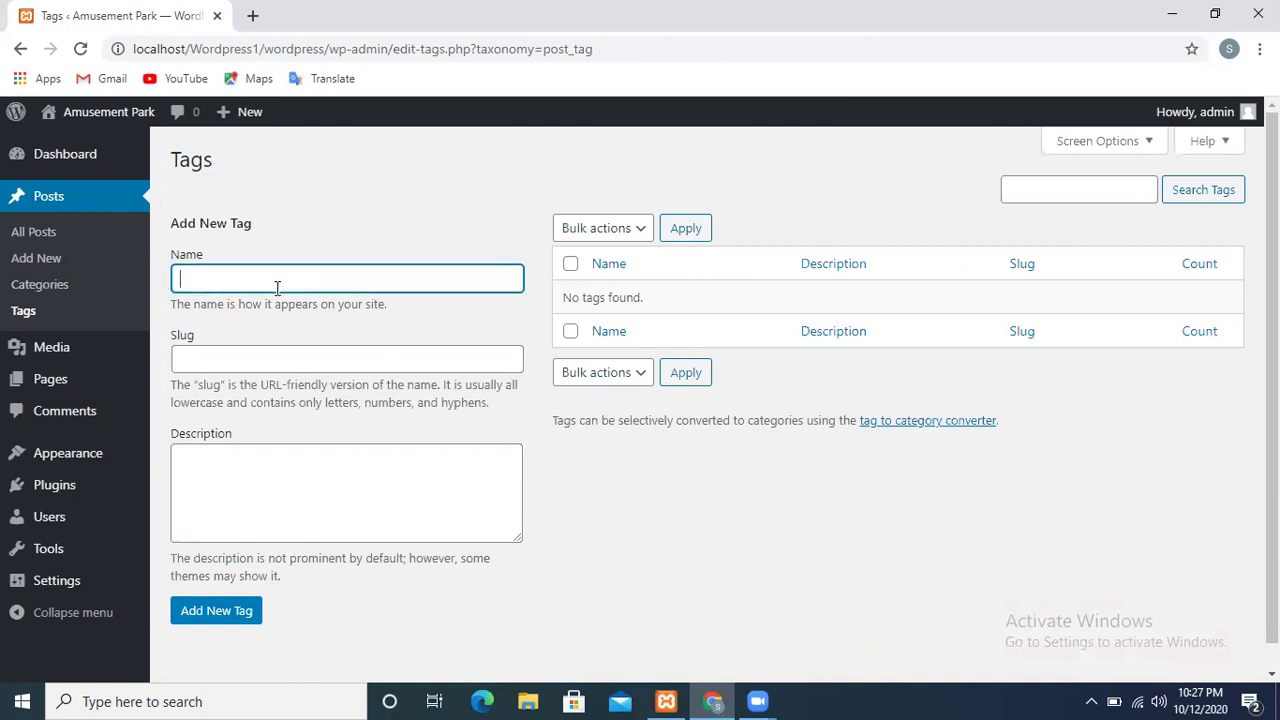
text(ride)
click(247, 370)
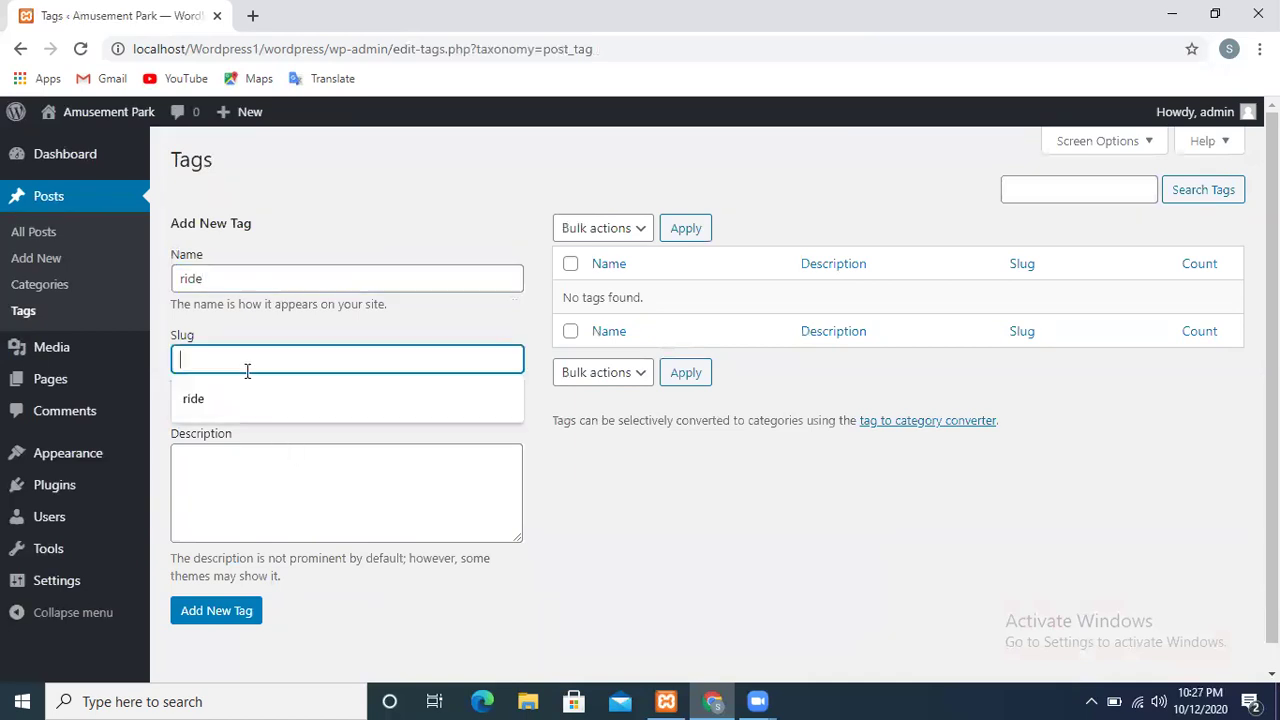
text(ride)
click(225, 616)
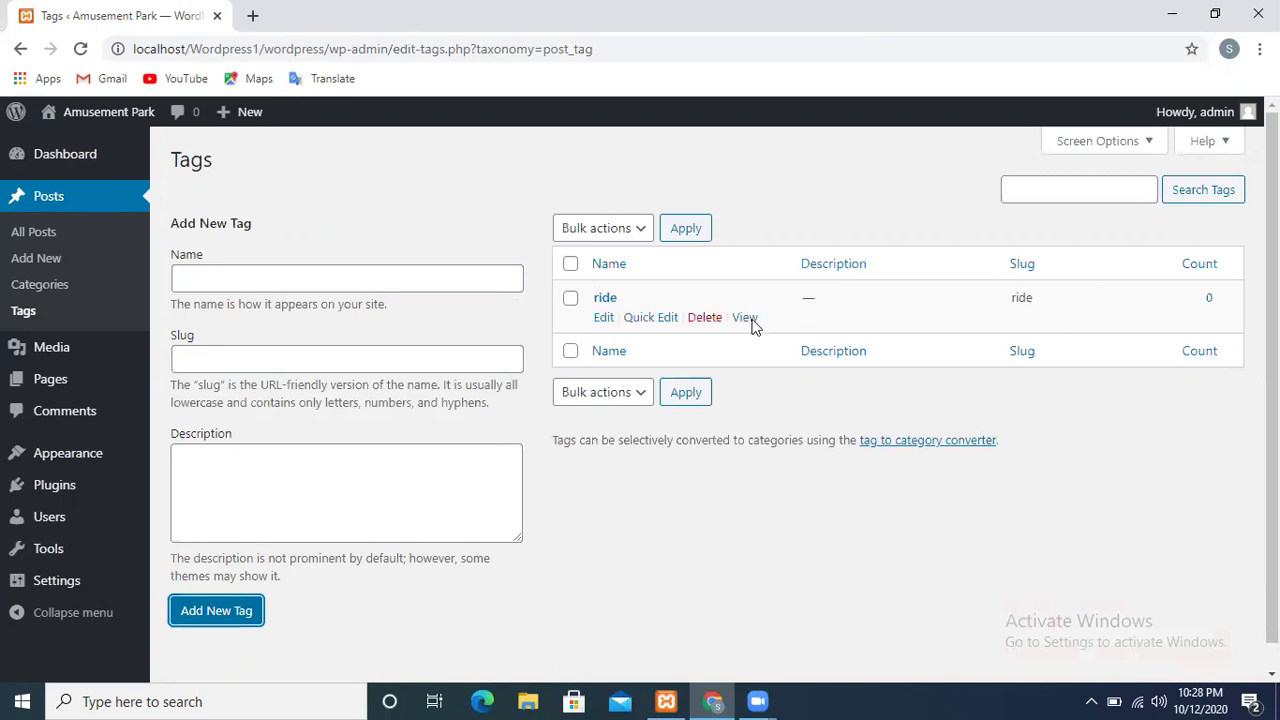
Open the ride tag's edit screen, then go to the Media Library
click(603, 320)
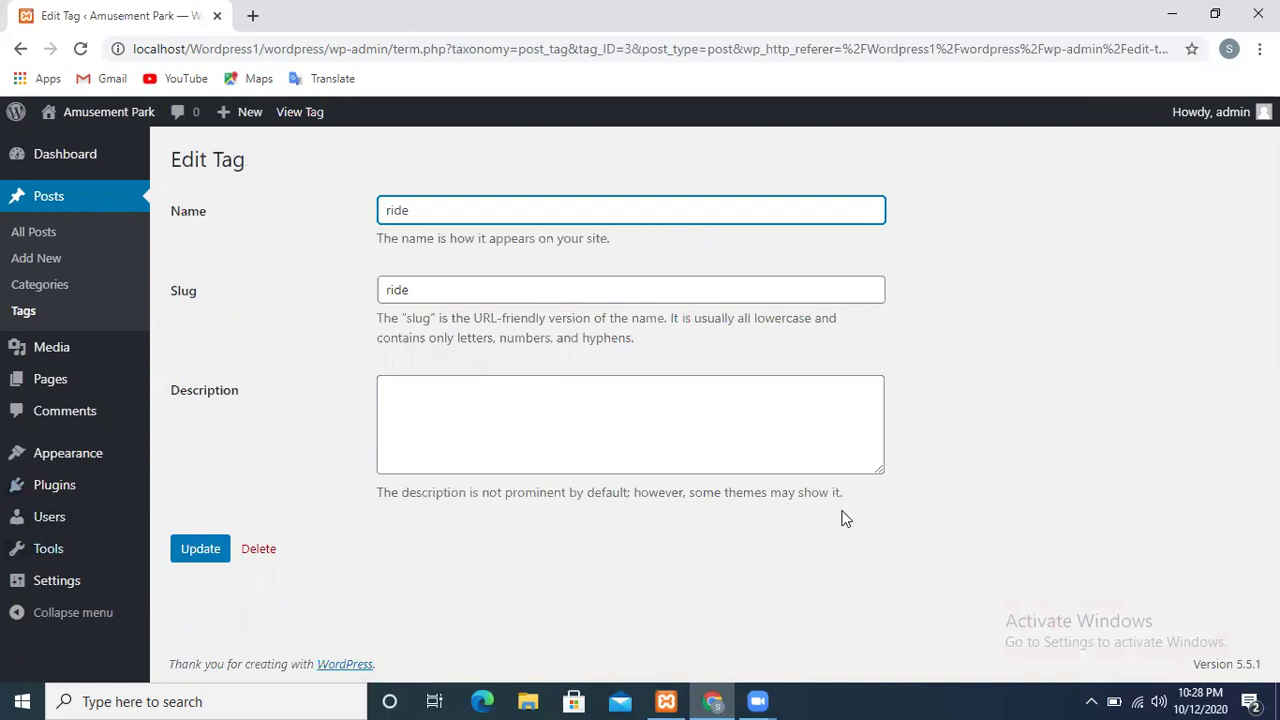
click(1216, 511)
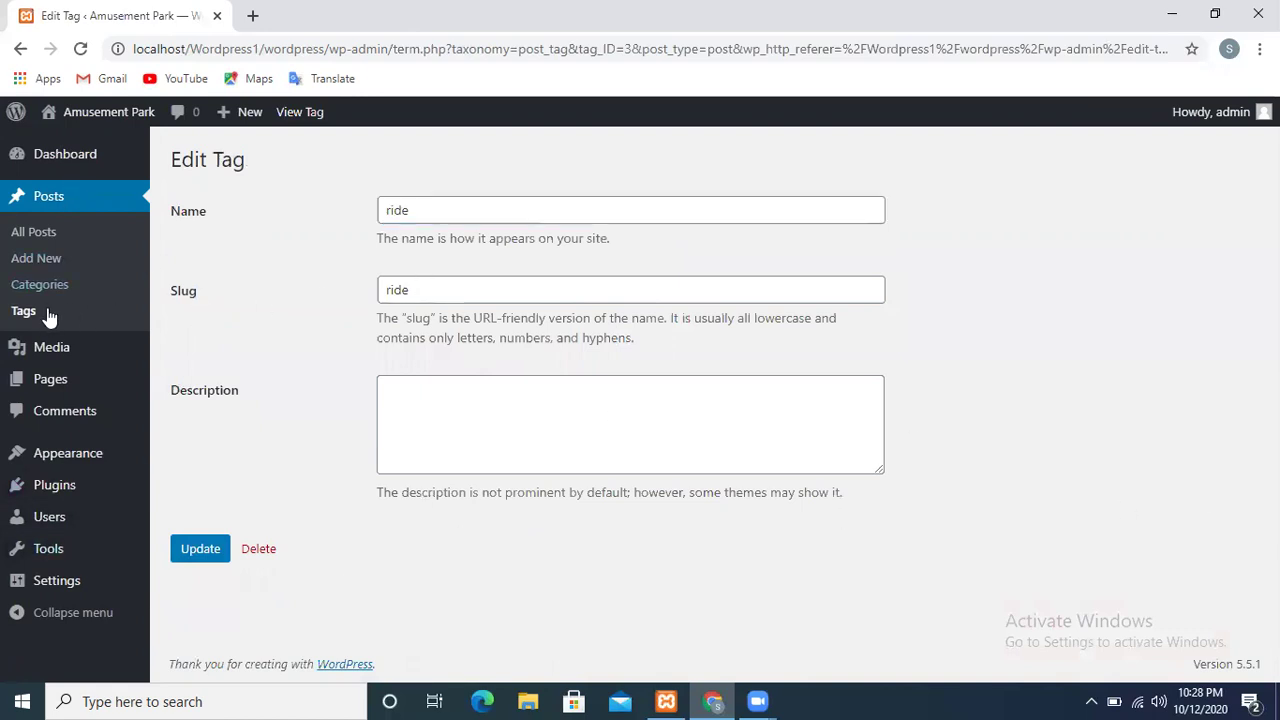
click(38, 360)
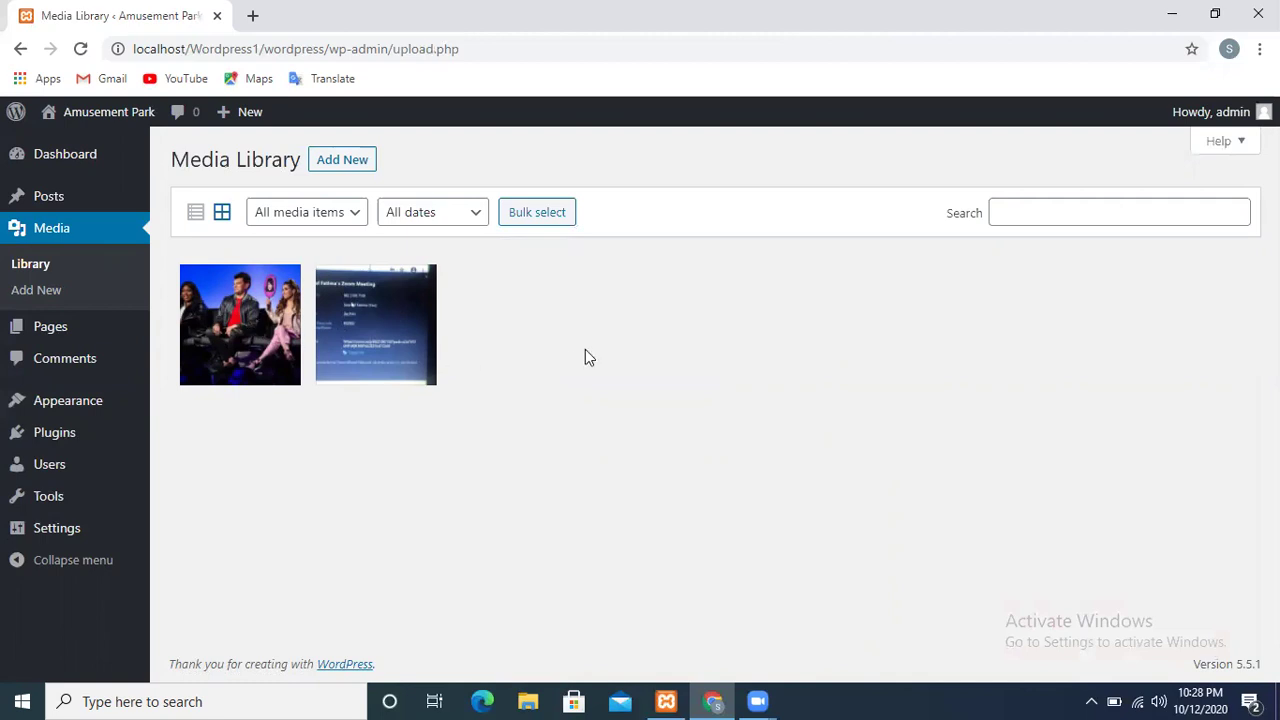
Try the media type and date filters, then mark and unmark both images in Bulk select without deleting
click(340, 220)
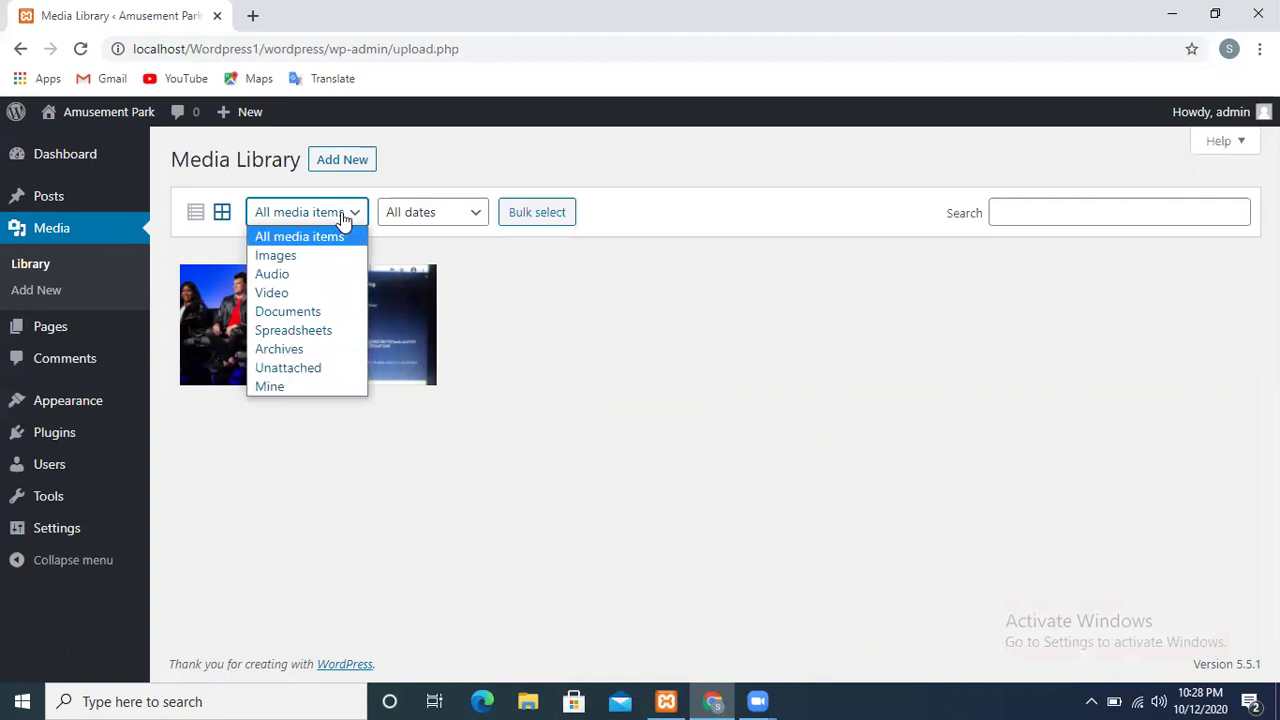
click(469, 208)
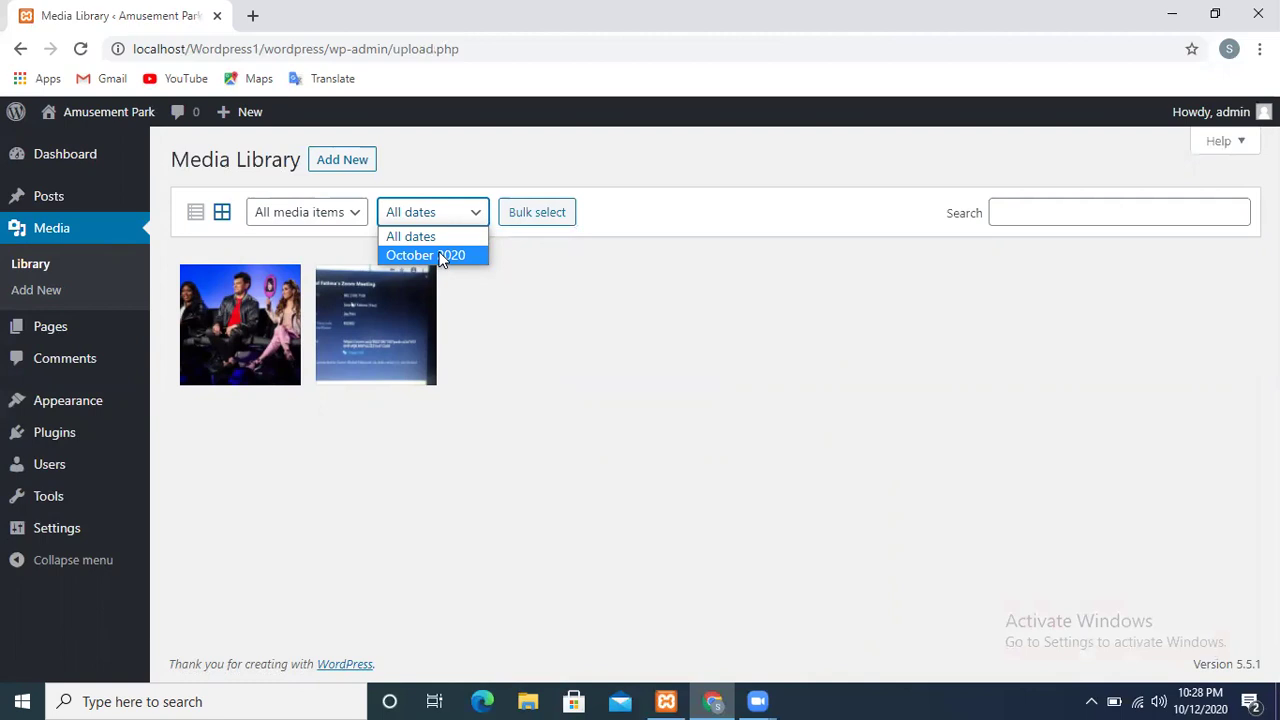
click(478, 216)
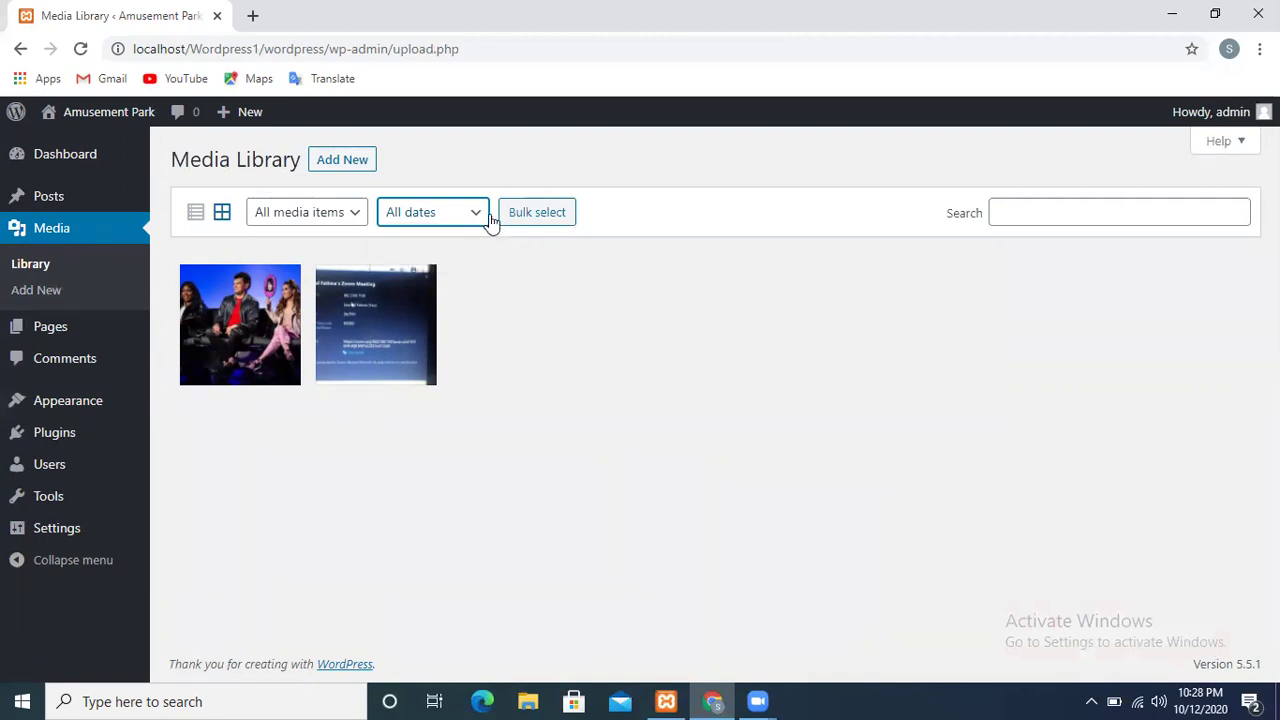
click(503, 222)
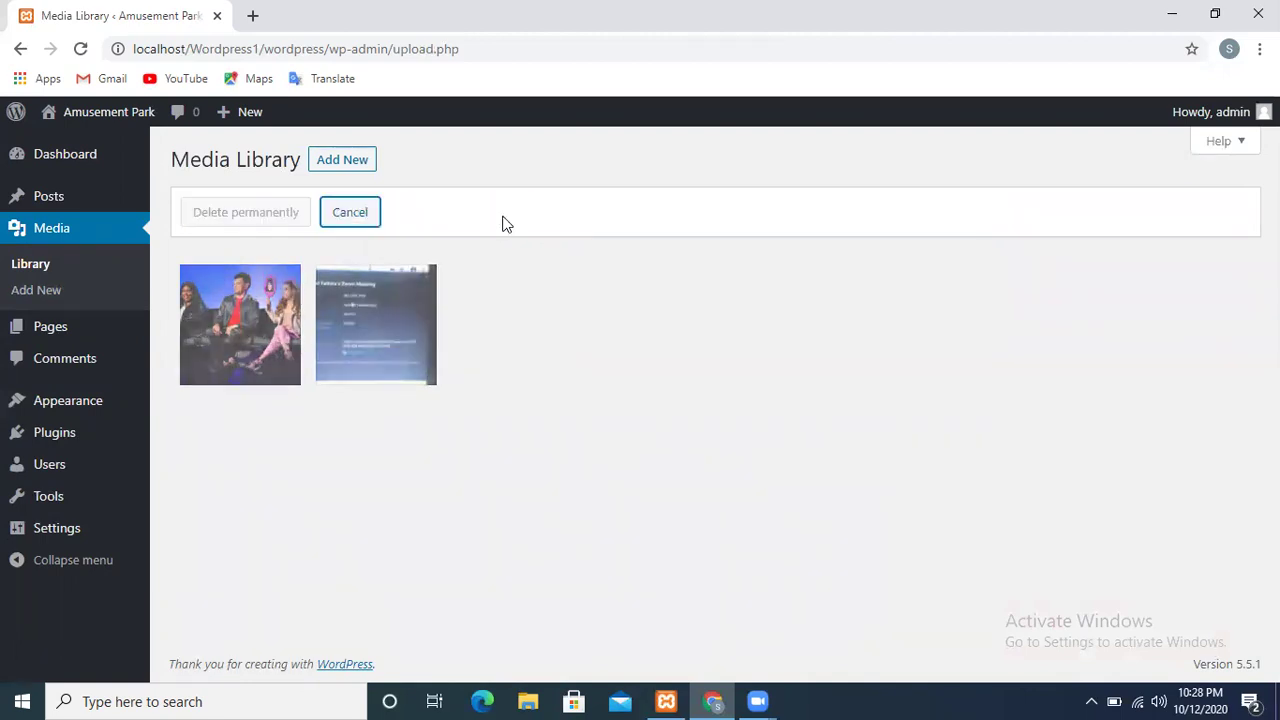
click(240, 320)
click(338, 342)
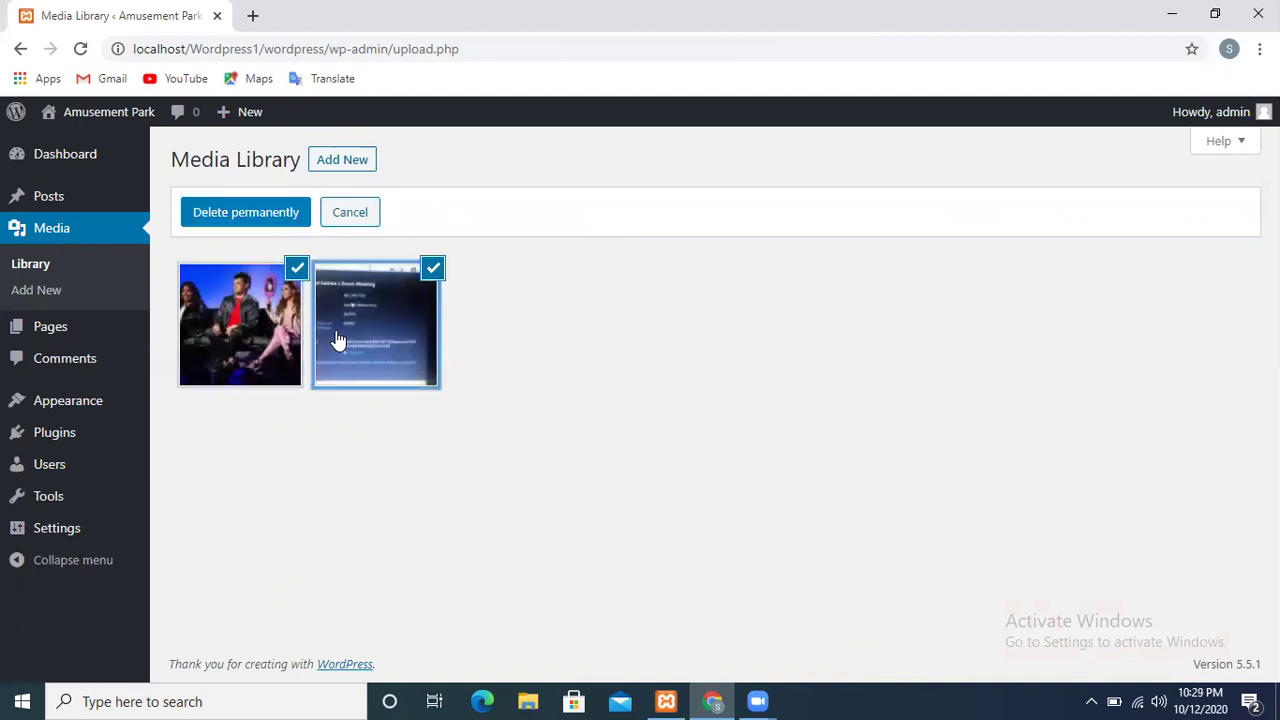
click(229, 336)
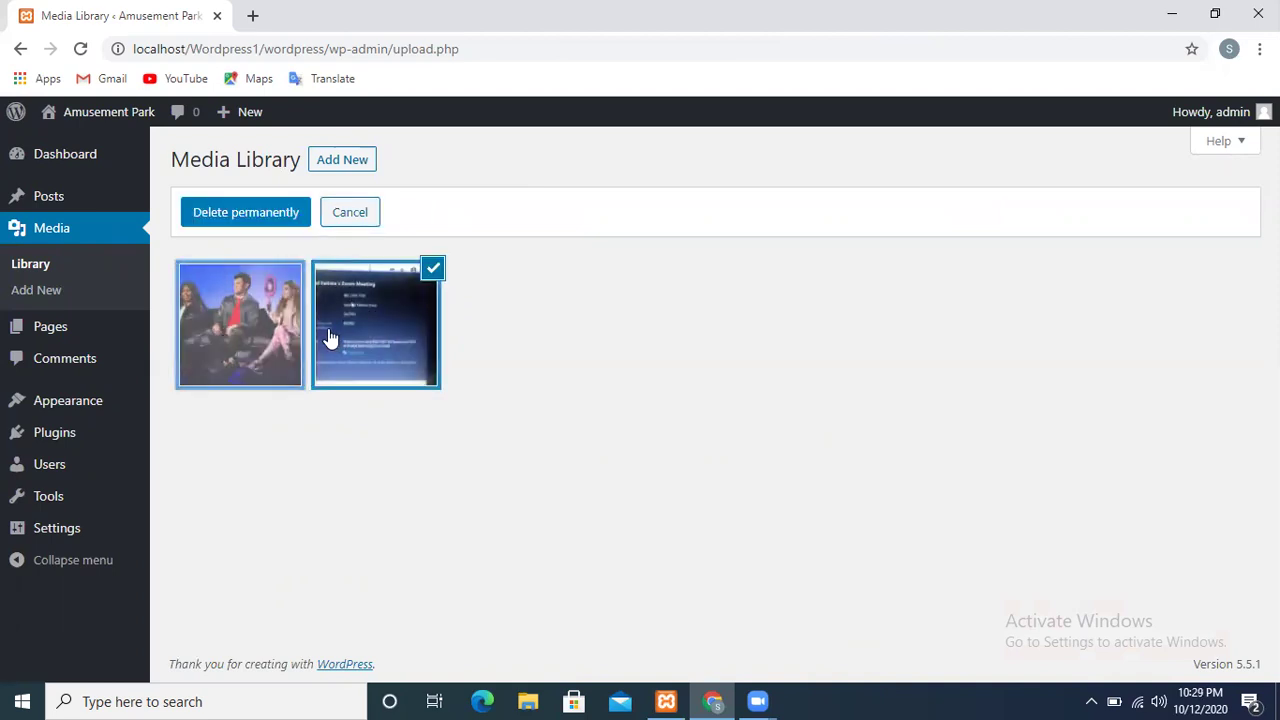
click(332, 338)
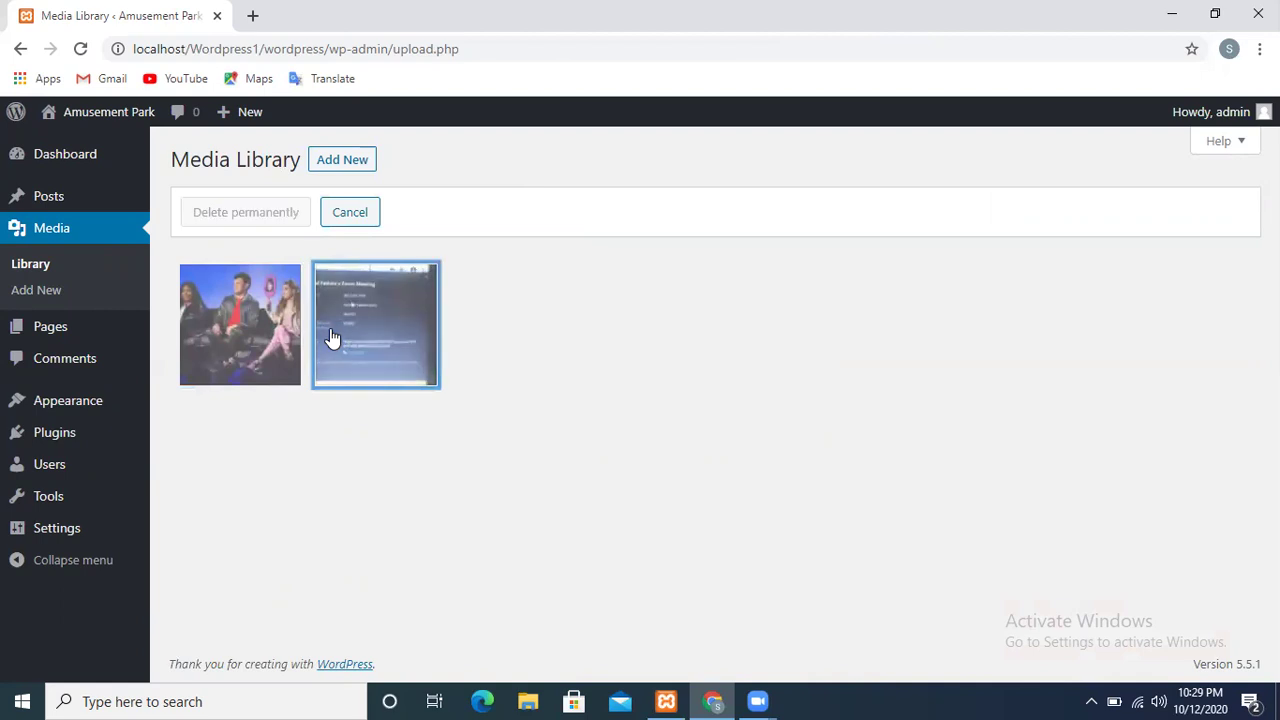
click(334, 218)
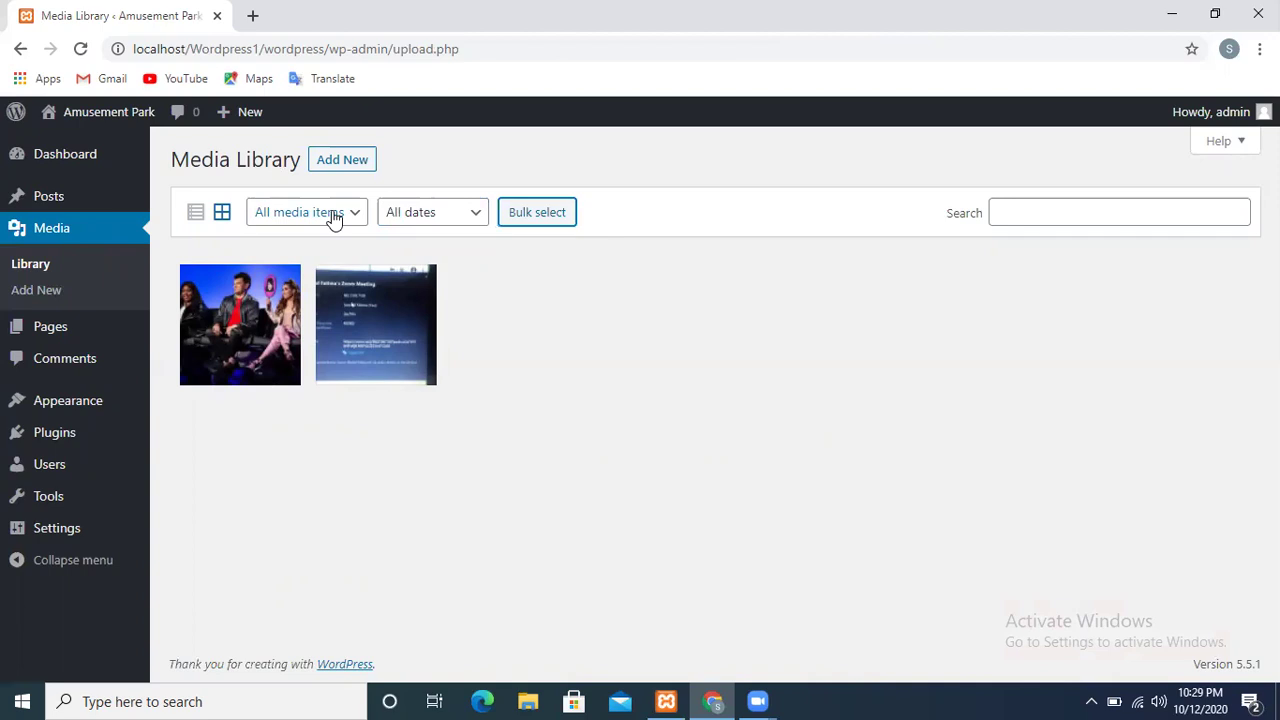
Switch the Media Library to list view and open the Funny Show post the image is attached to
click(223, 218)
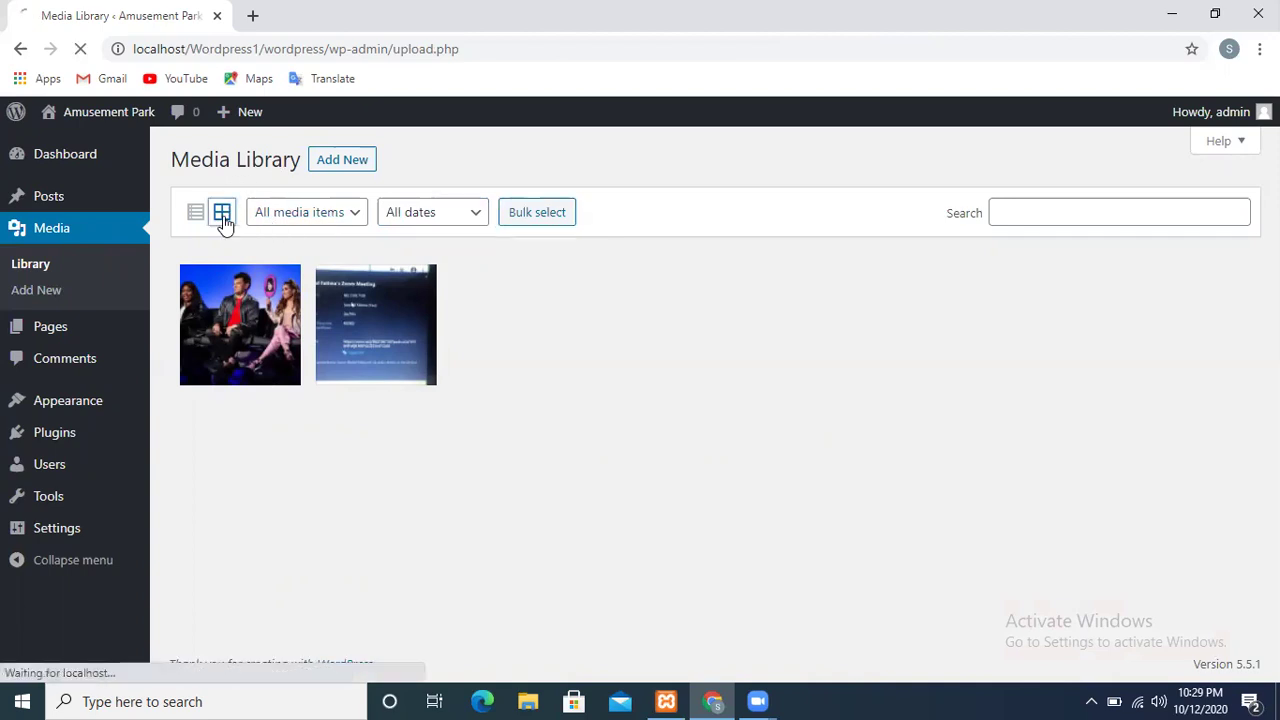
click(196, 214)
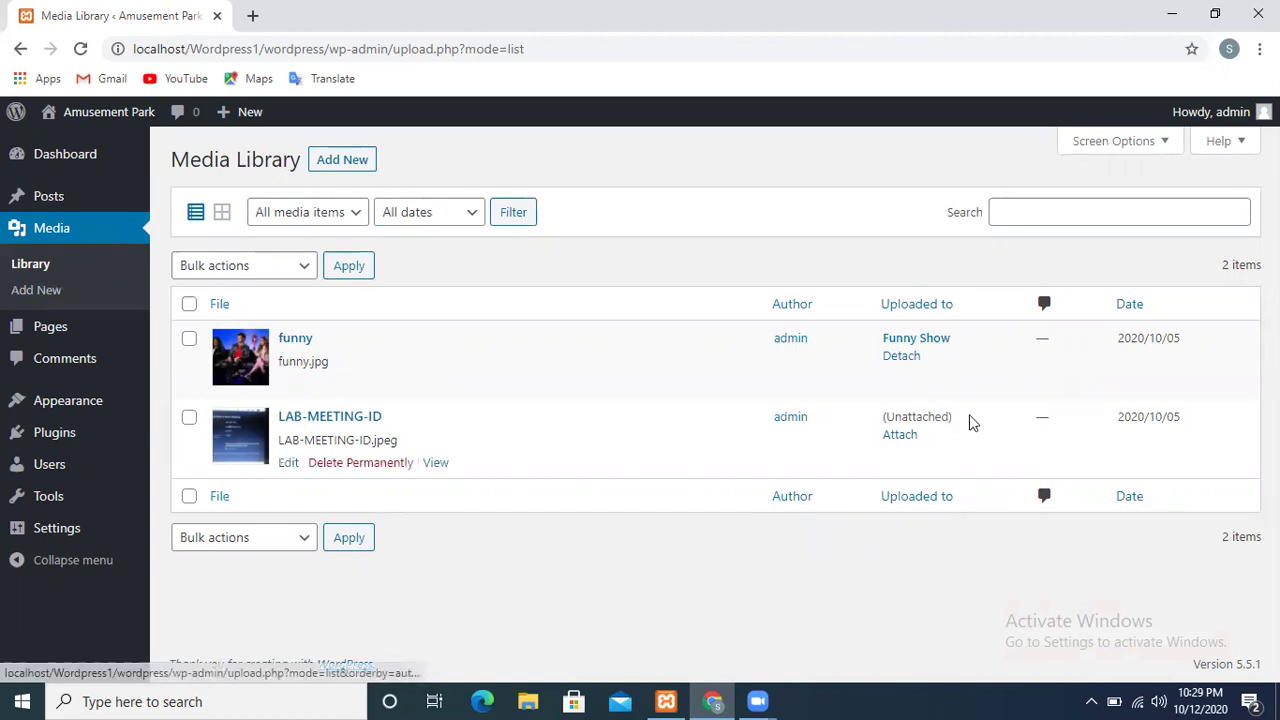
click(929, 346)
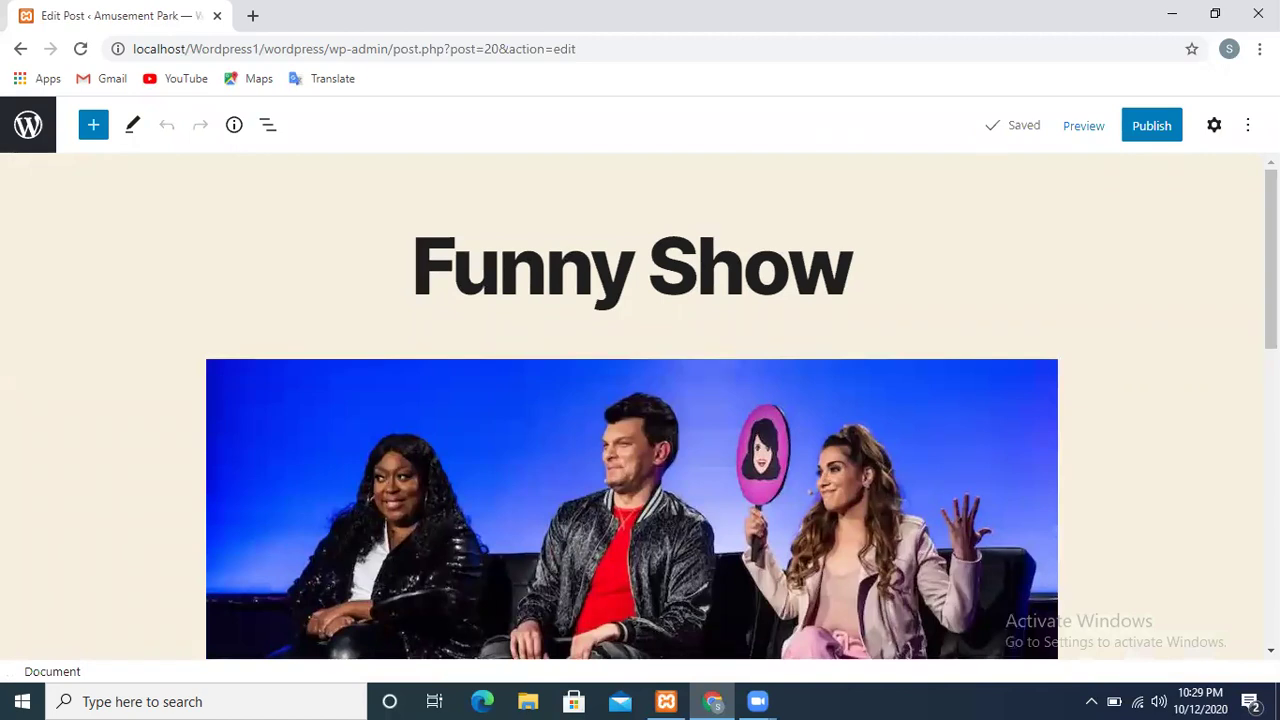
Publish the Funny Show post, confirming in the pre-publish panel, then view it live
scroll(1095, 456, down, 5)
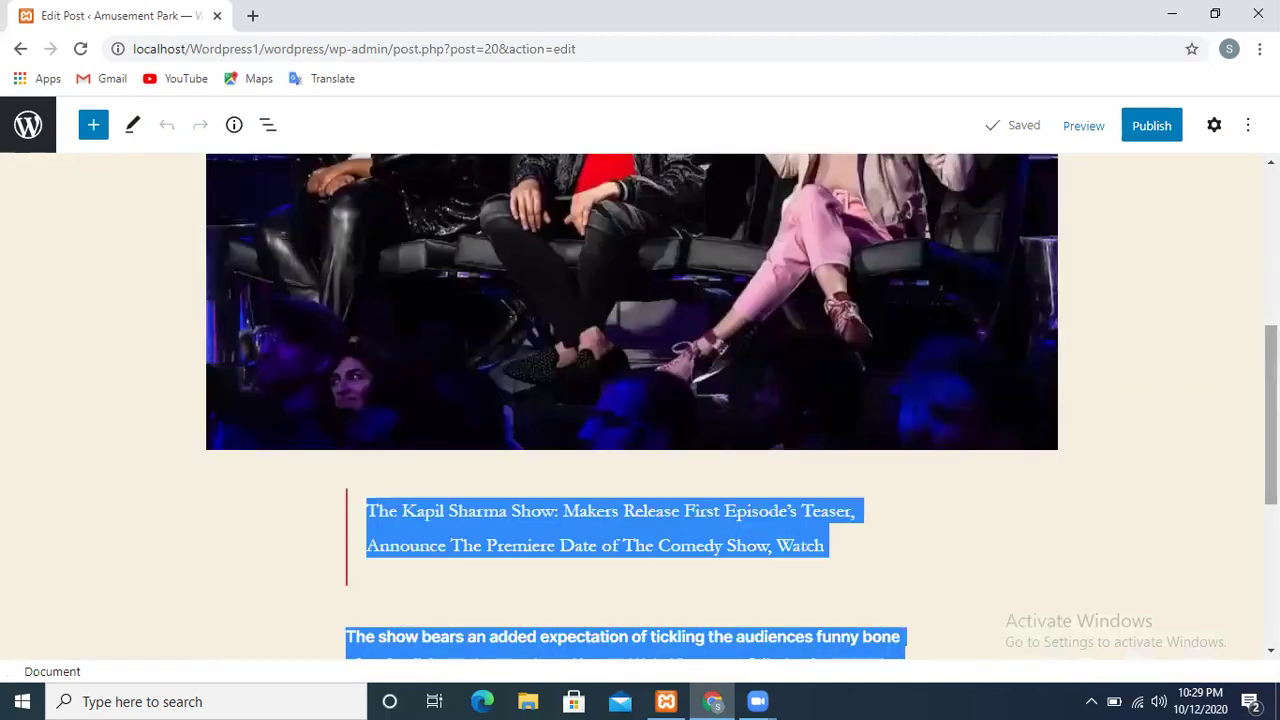
click(1095, 456)
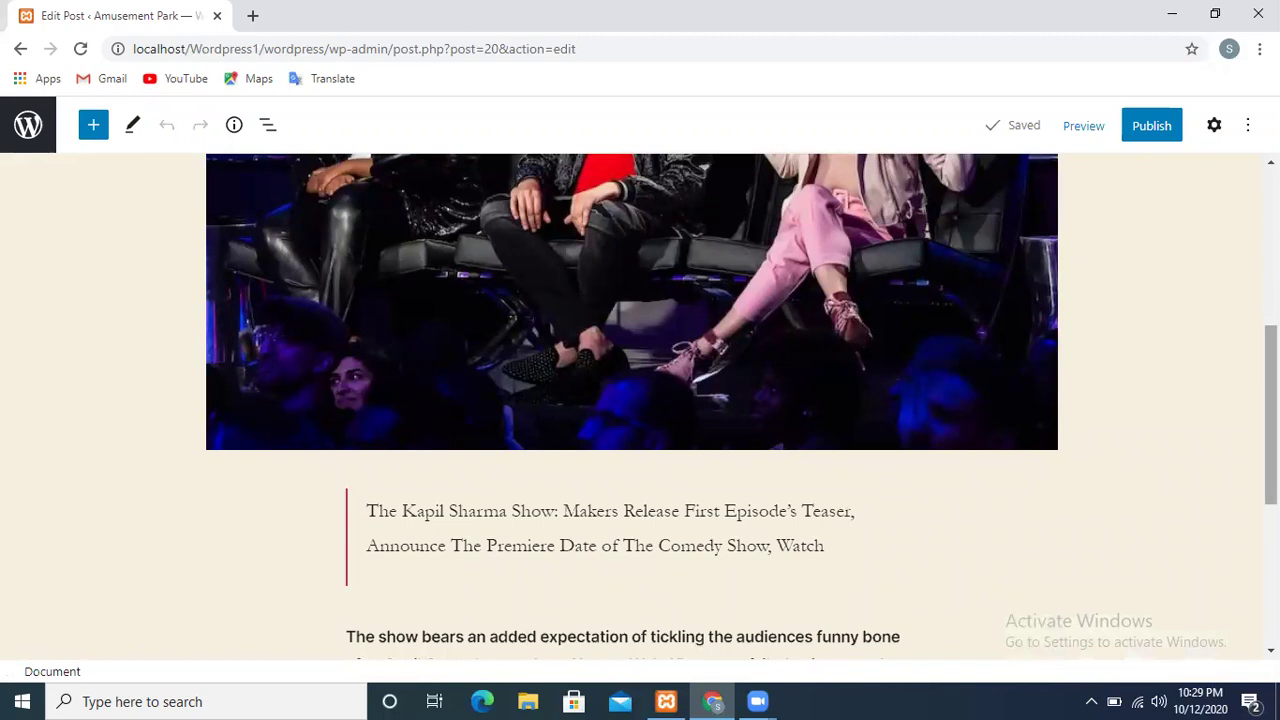
scroll(1270, 420, down, 3)
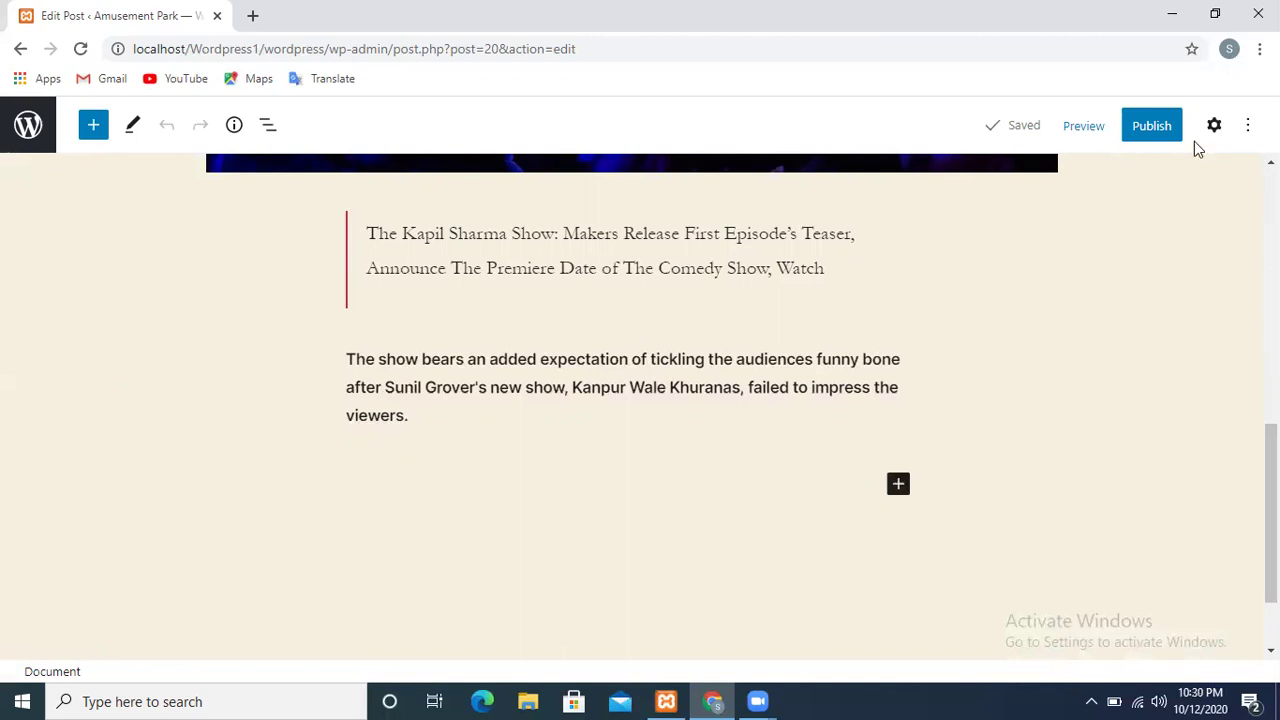
click(1155, 138)
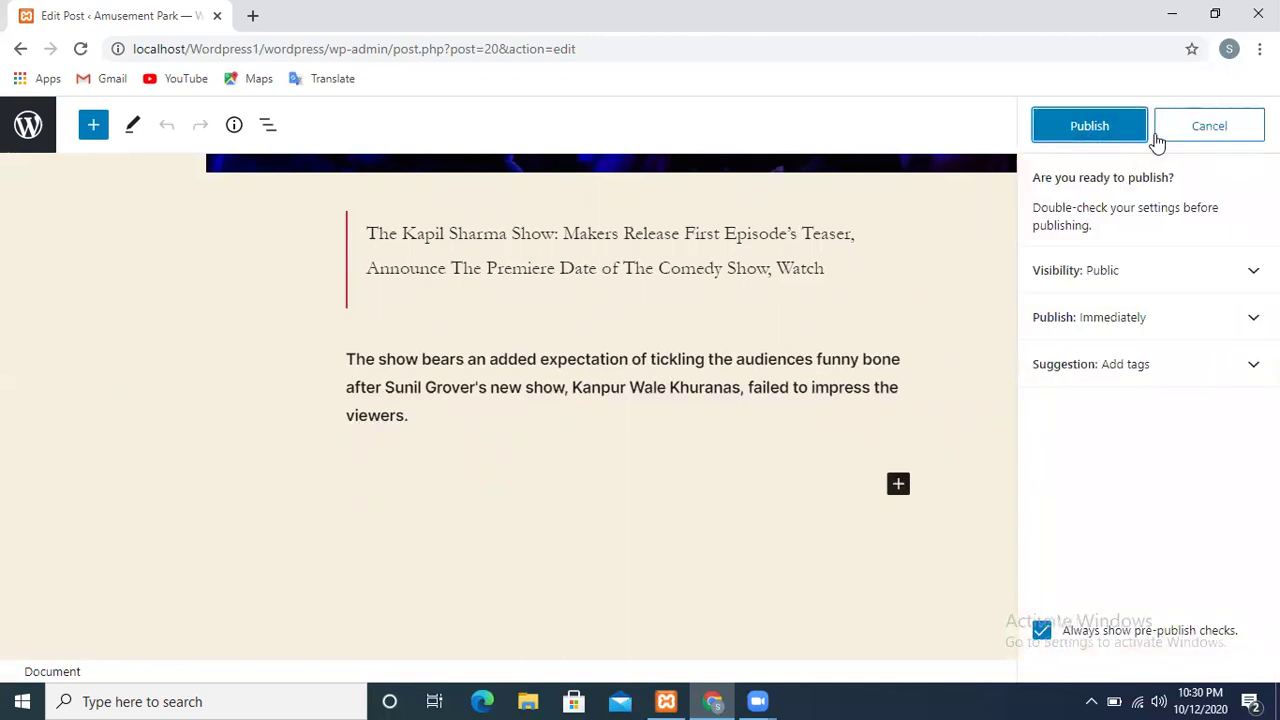
click(1066, 131)
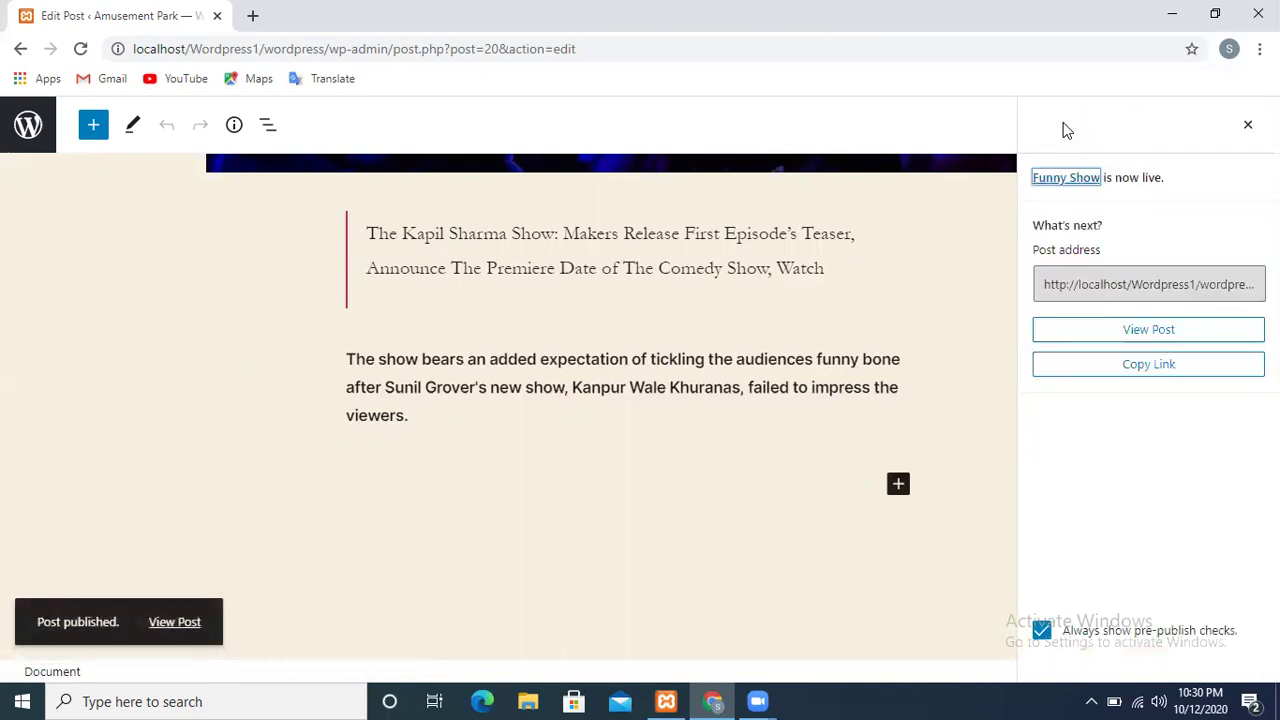
click(1120, 342)
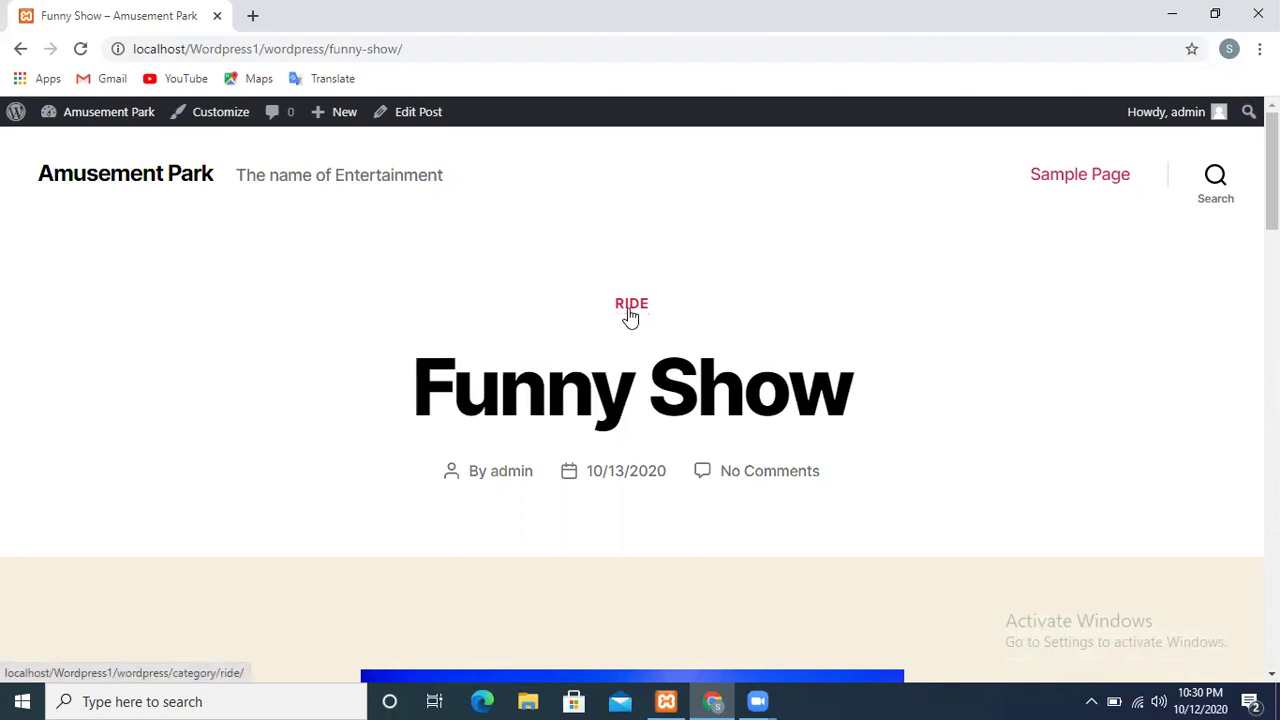
Open the Customizer from the Amusement Park menu in the admin bar
mouse_move(88, 131)
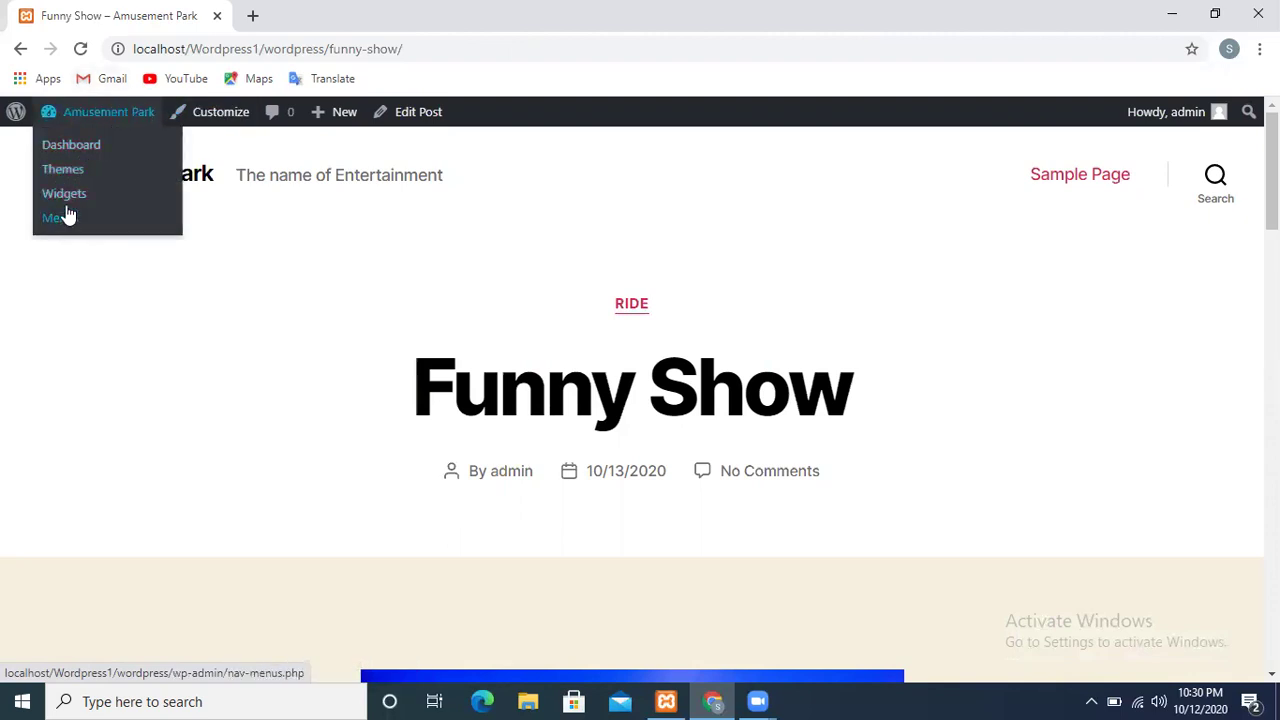
click(197, 118)
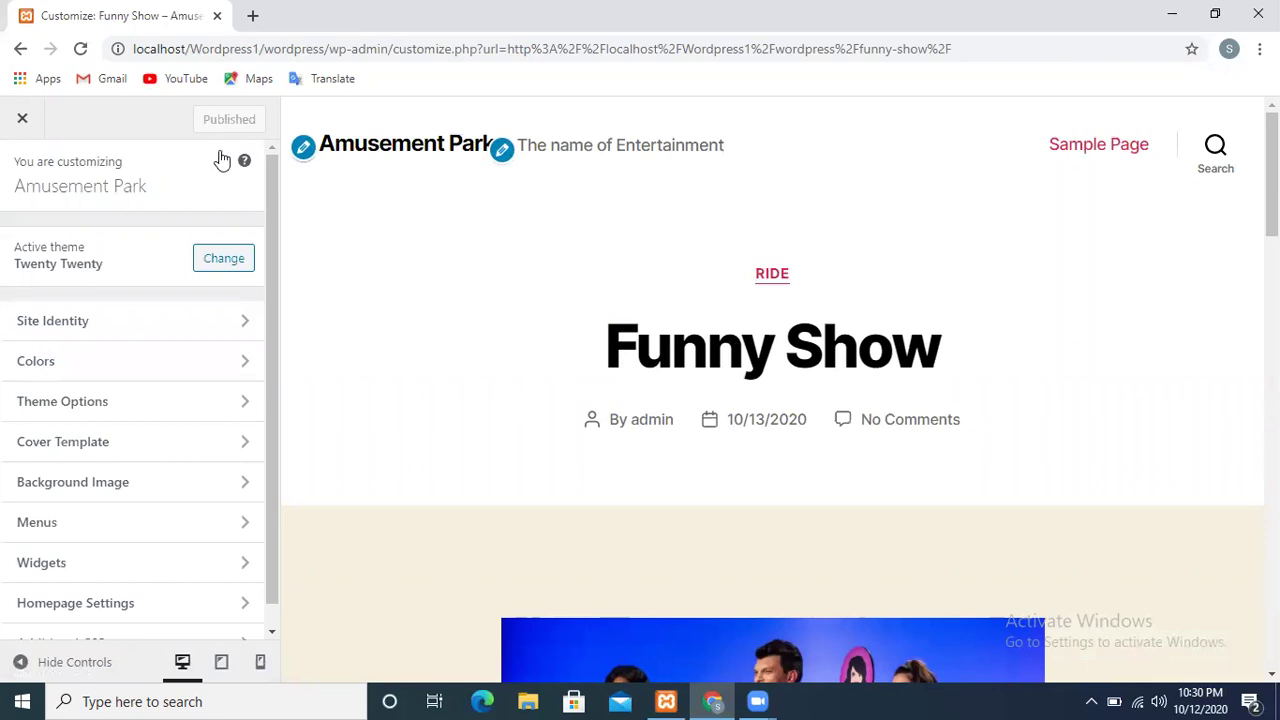
Open Site Identity and select the Amusement Park title and 'The name of Entertainment' tagline
click(43, 338)
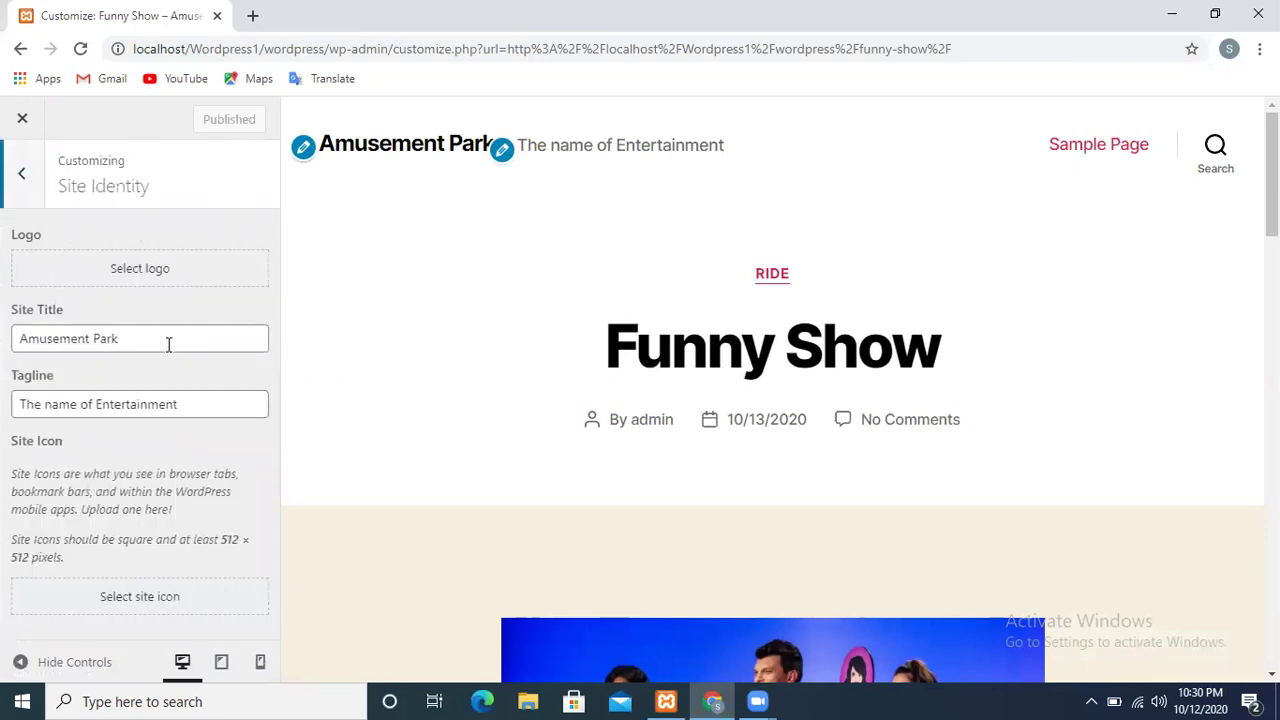
drag(132, 343, 47, 340)
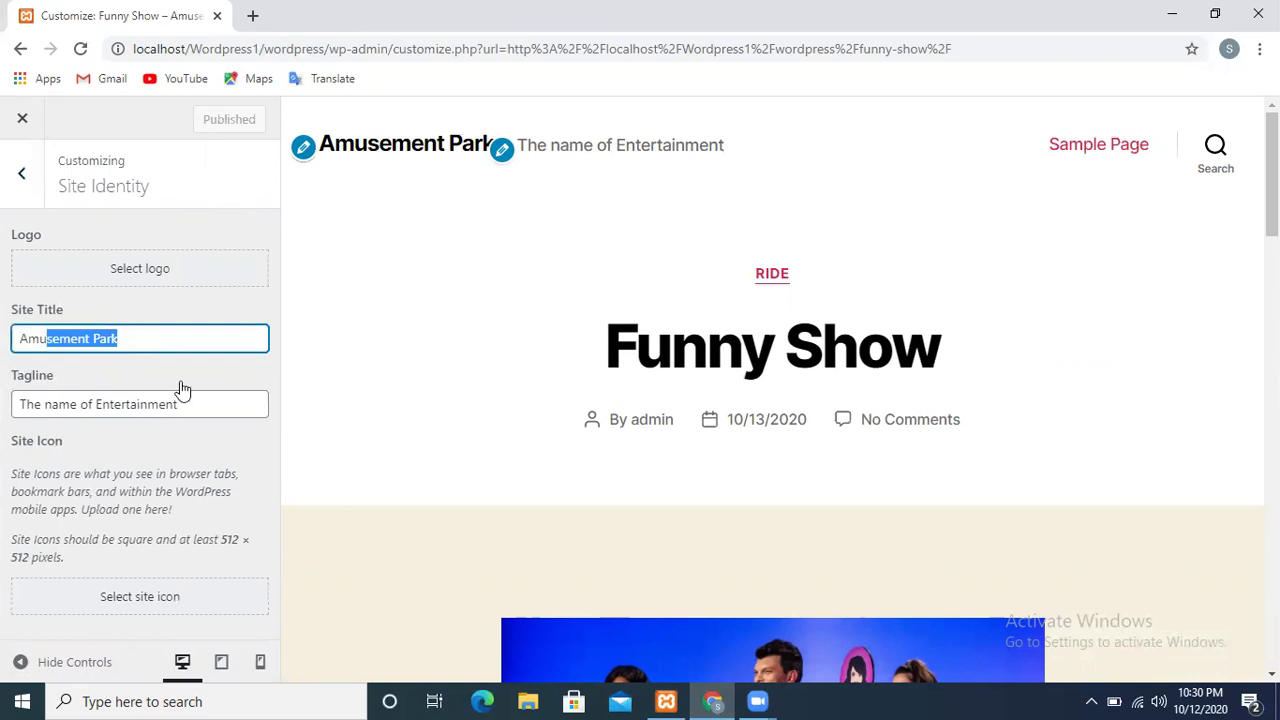
drag(183, 403, 22, 403)
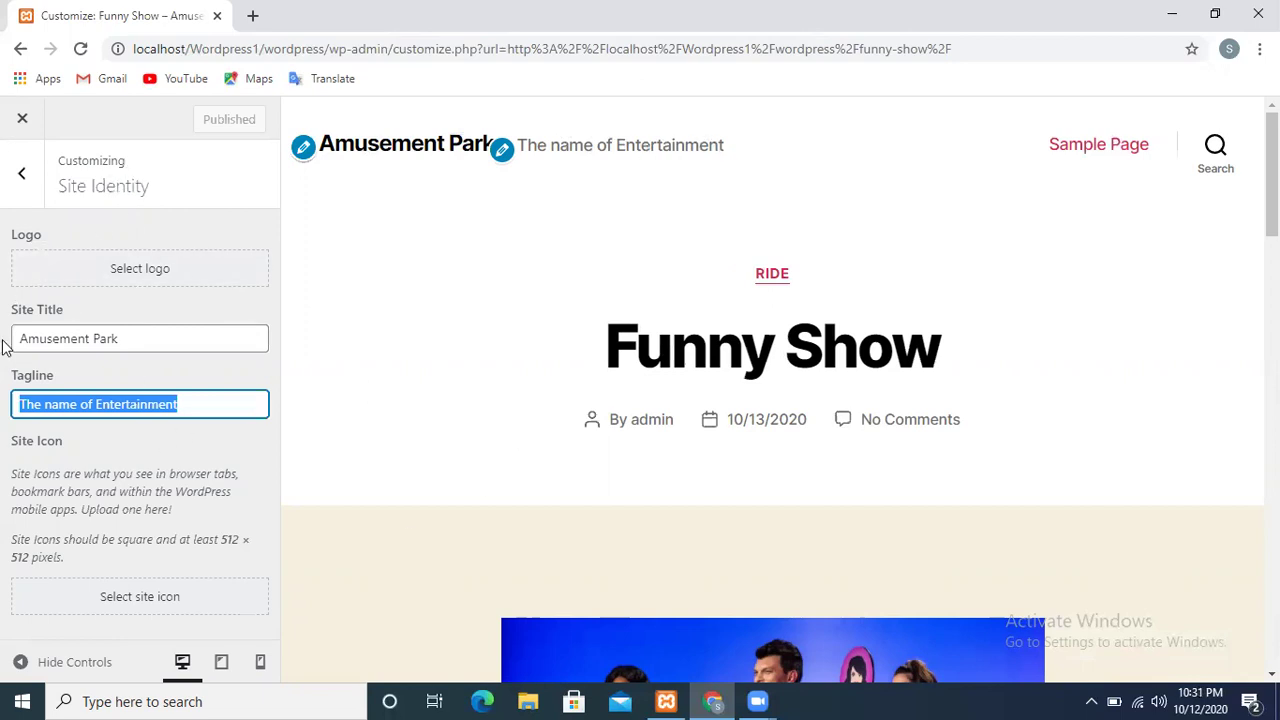
Open the site icon image picker, close and reopen it, then choose to upload a file from the computer
click(148, 605)
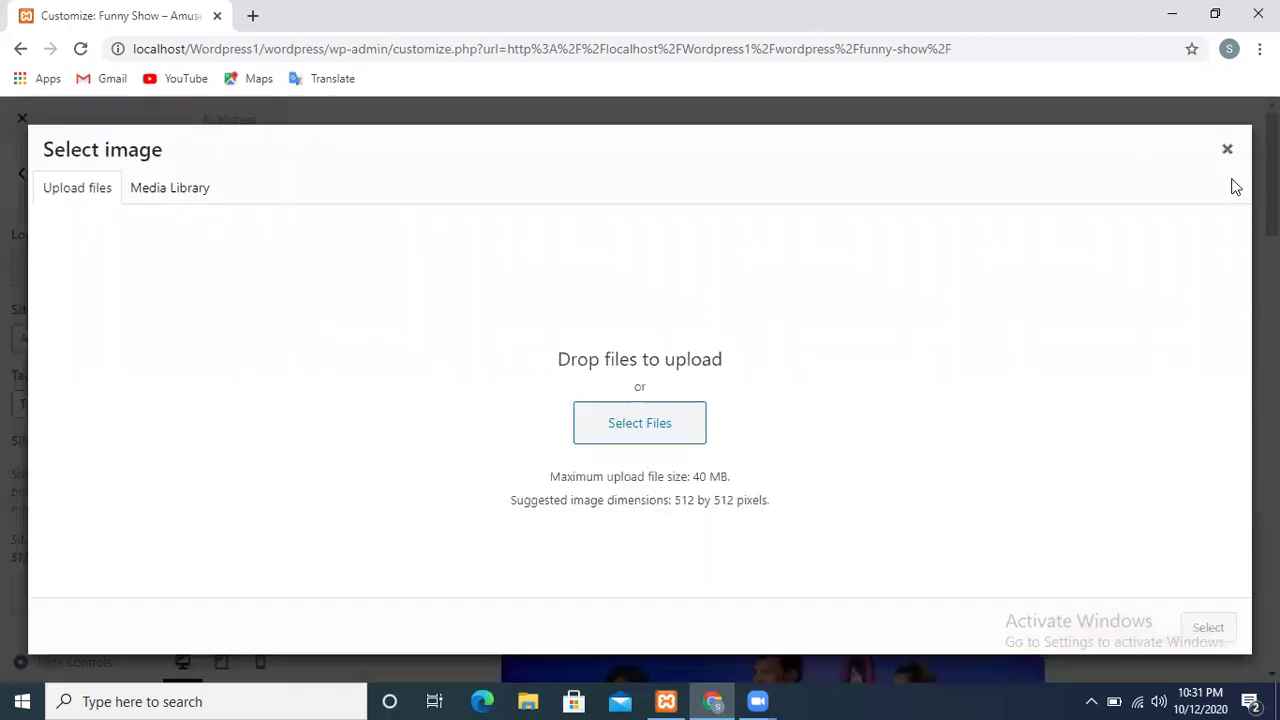
click(1228, 150)
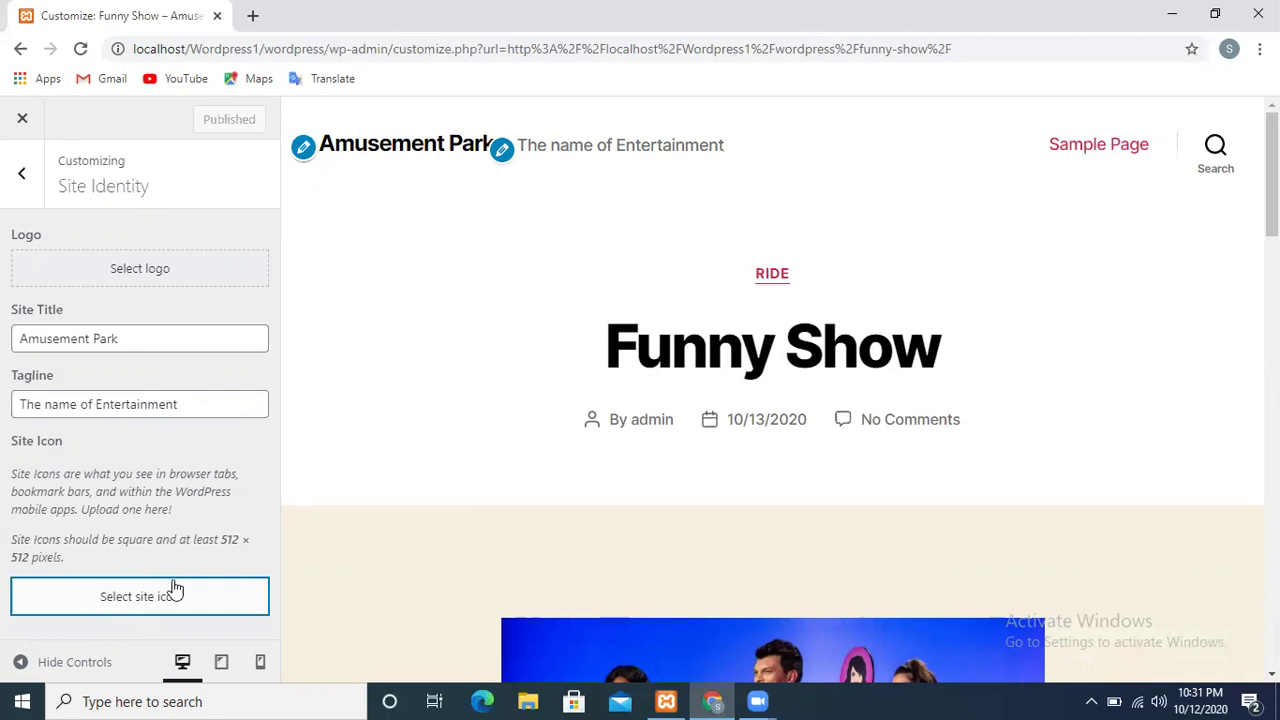
click(133, 598)
click(634, 432)
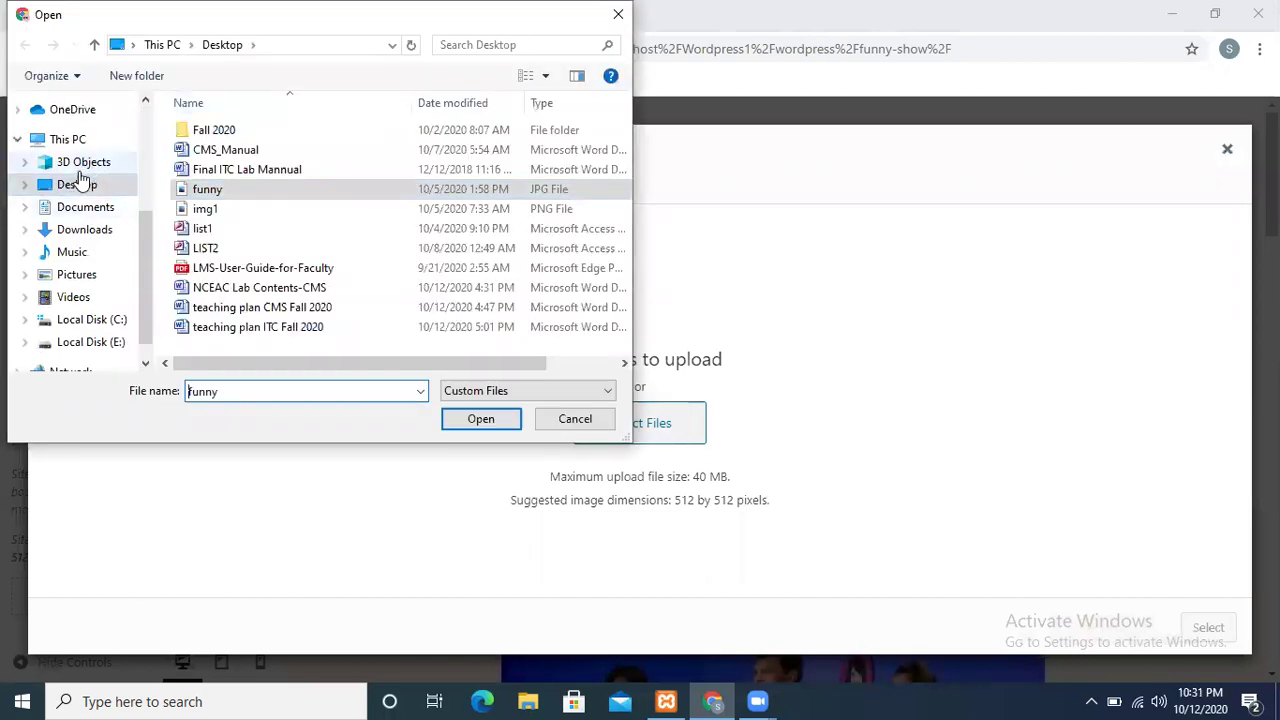
Pick the join image from the Downloads folder and upload it
click(78, 229)
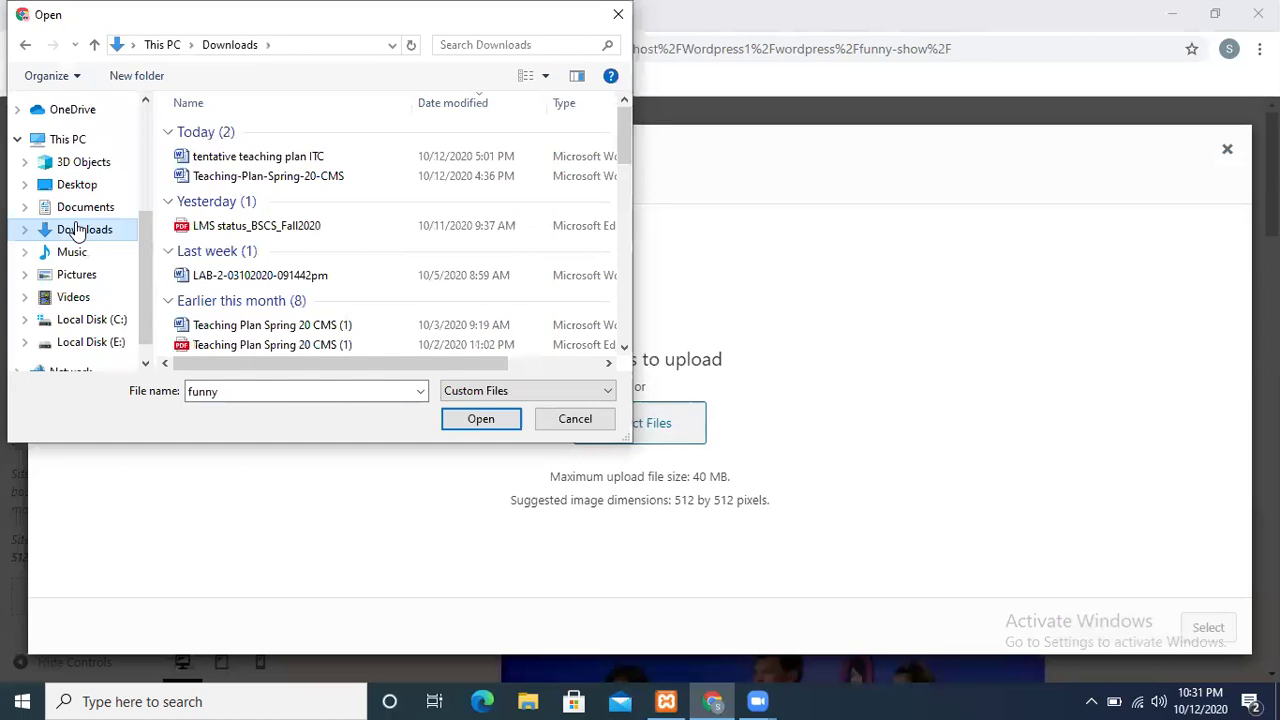
click(521, 46)
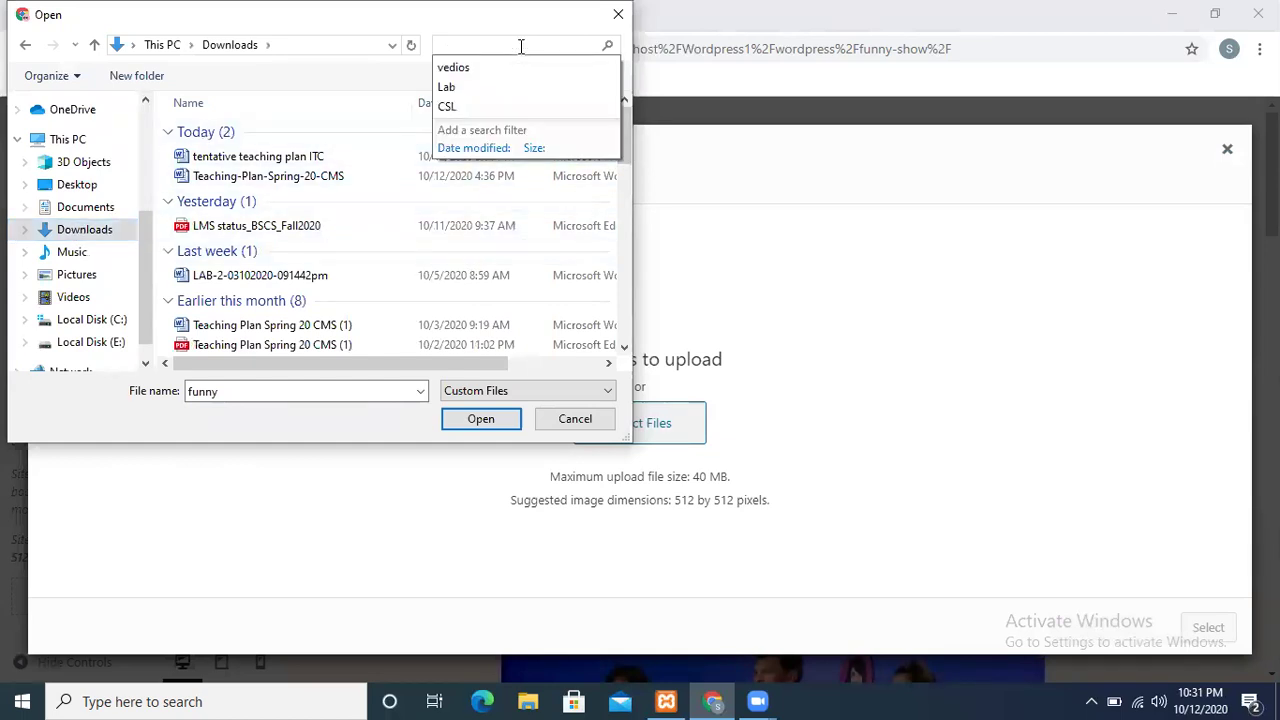
click(624, 146)
drag(626, 159, 620, 287)
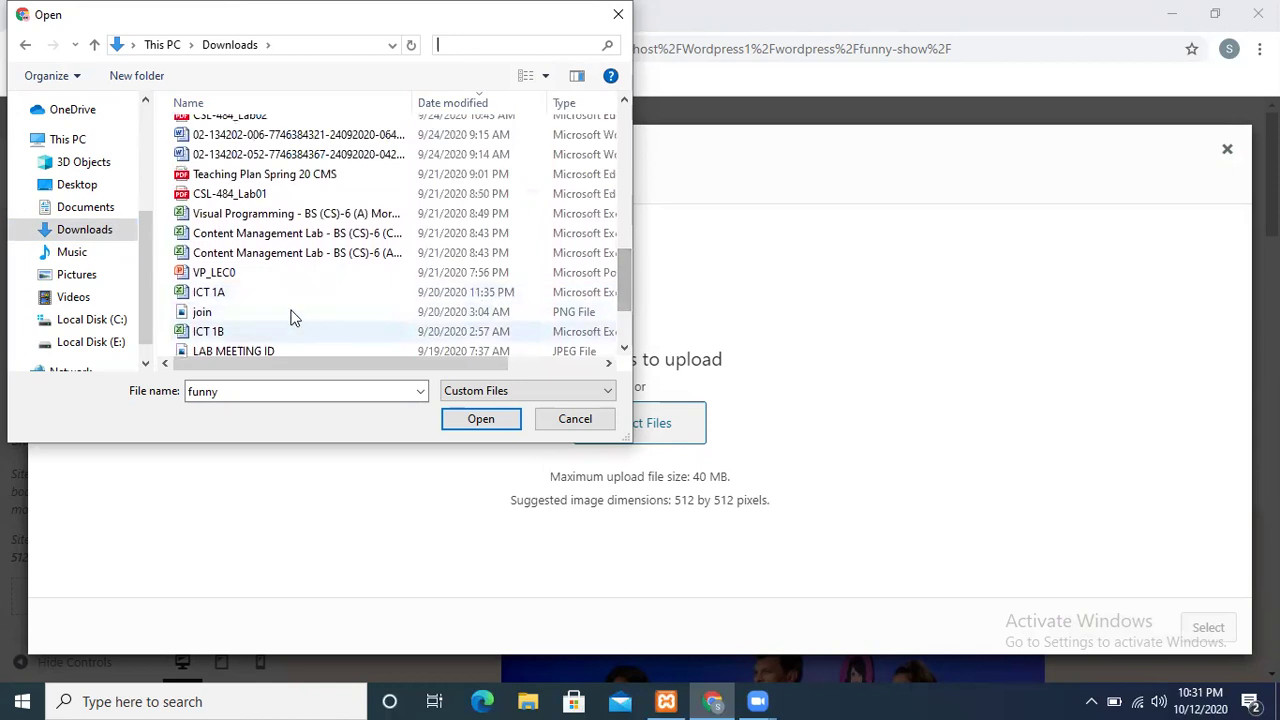
click(221, 313)
click(478, 420)
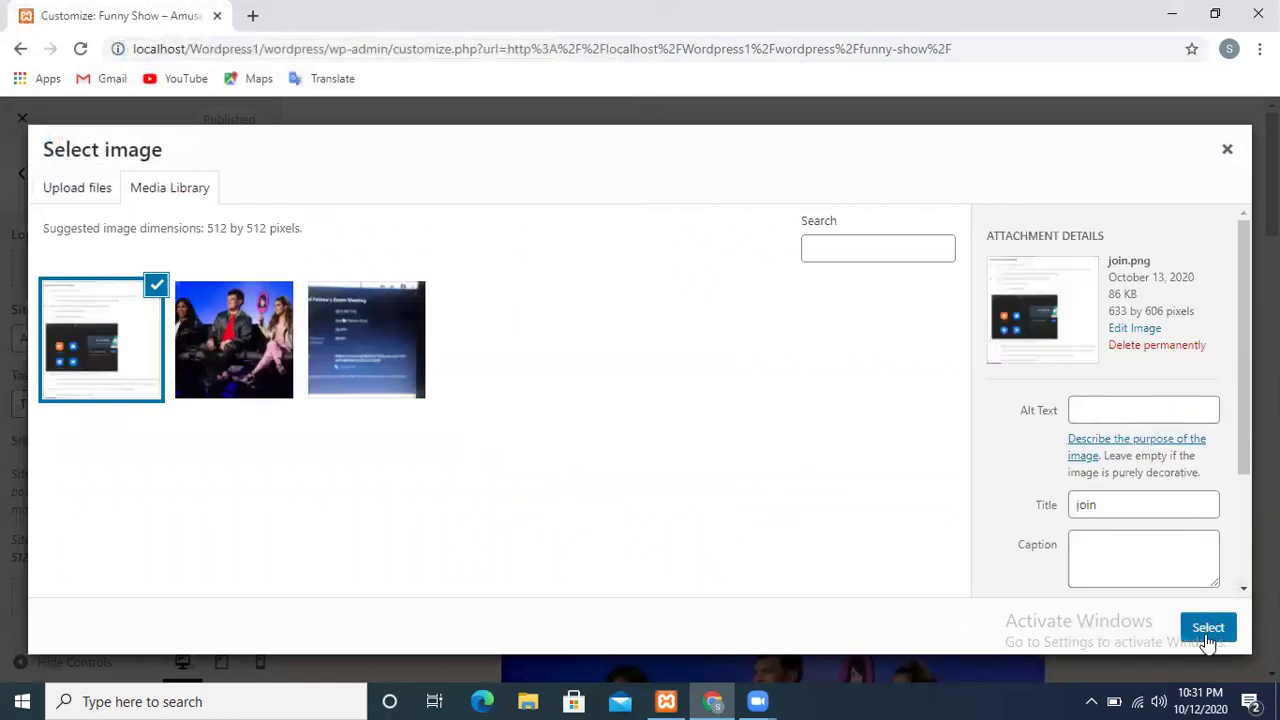
Give join.png alt text 'logo' and caption 'Park', then continue to cropping
click(1105, 407)
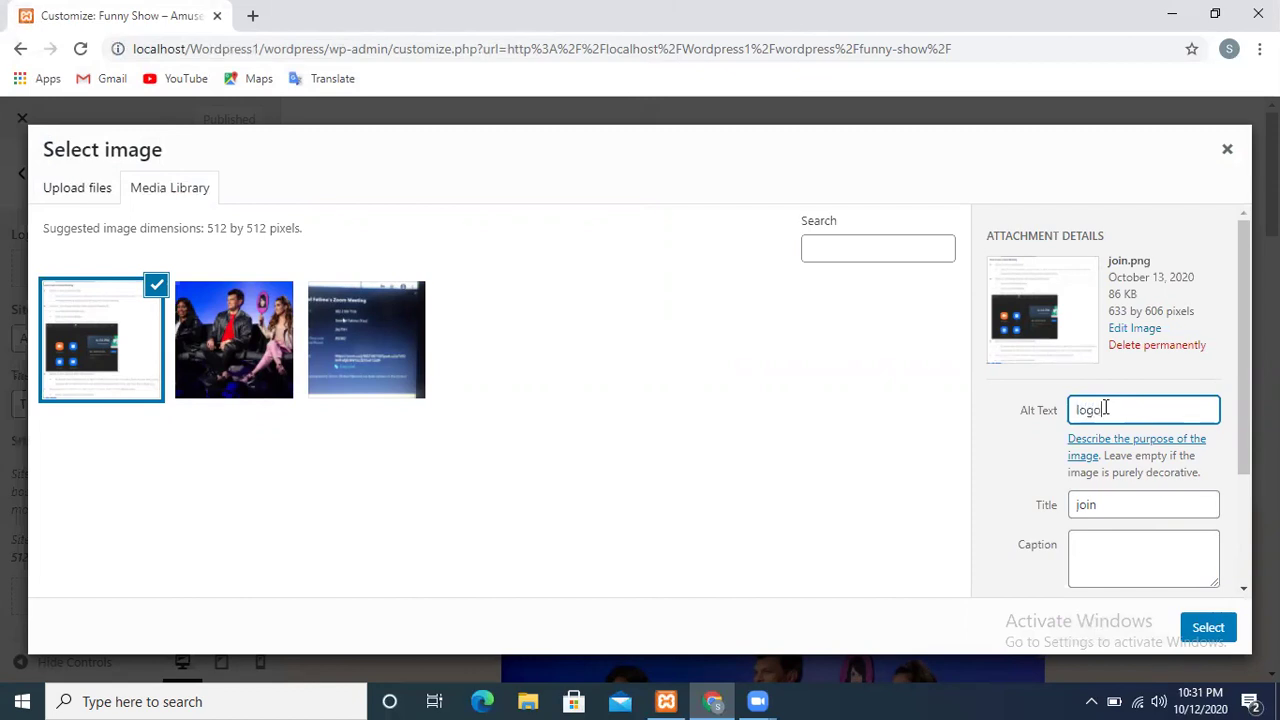
click(1126, 562)
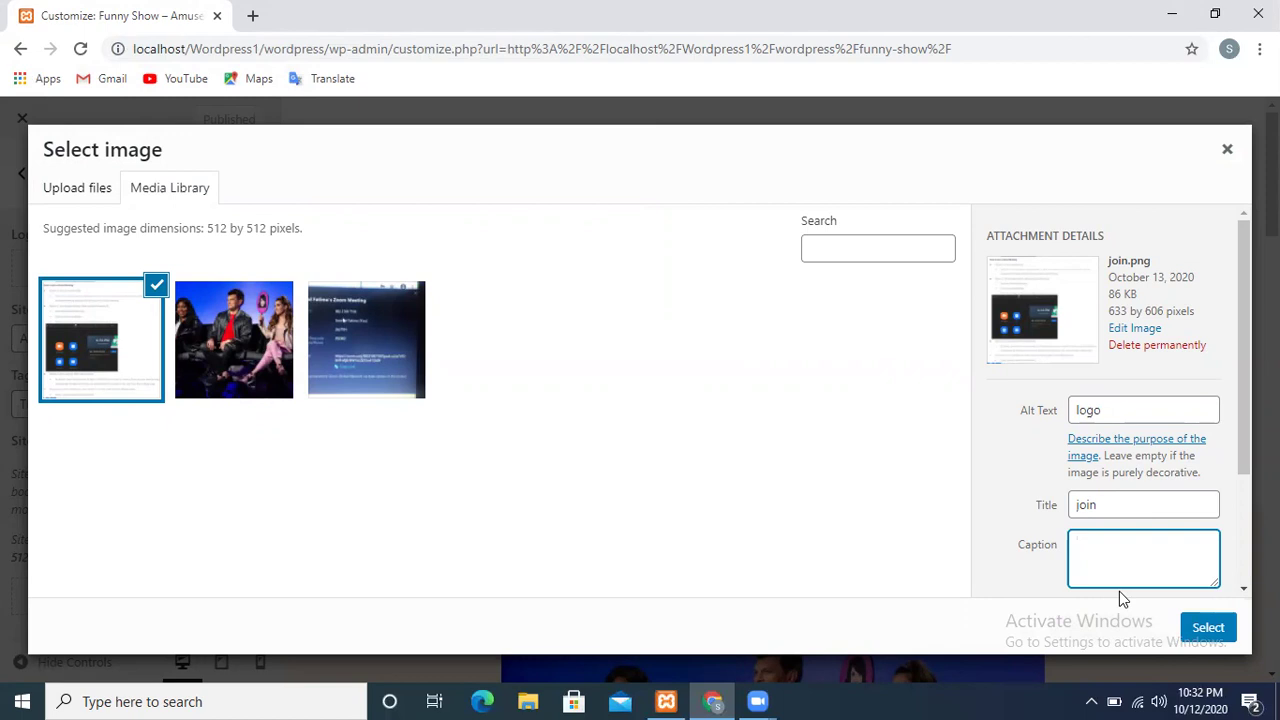
text(Park)
click(1194, 641)
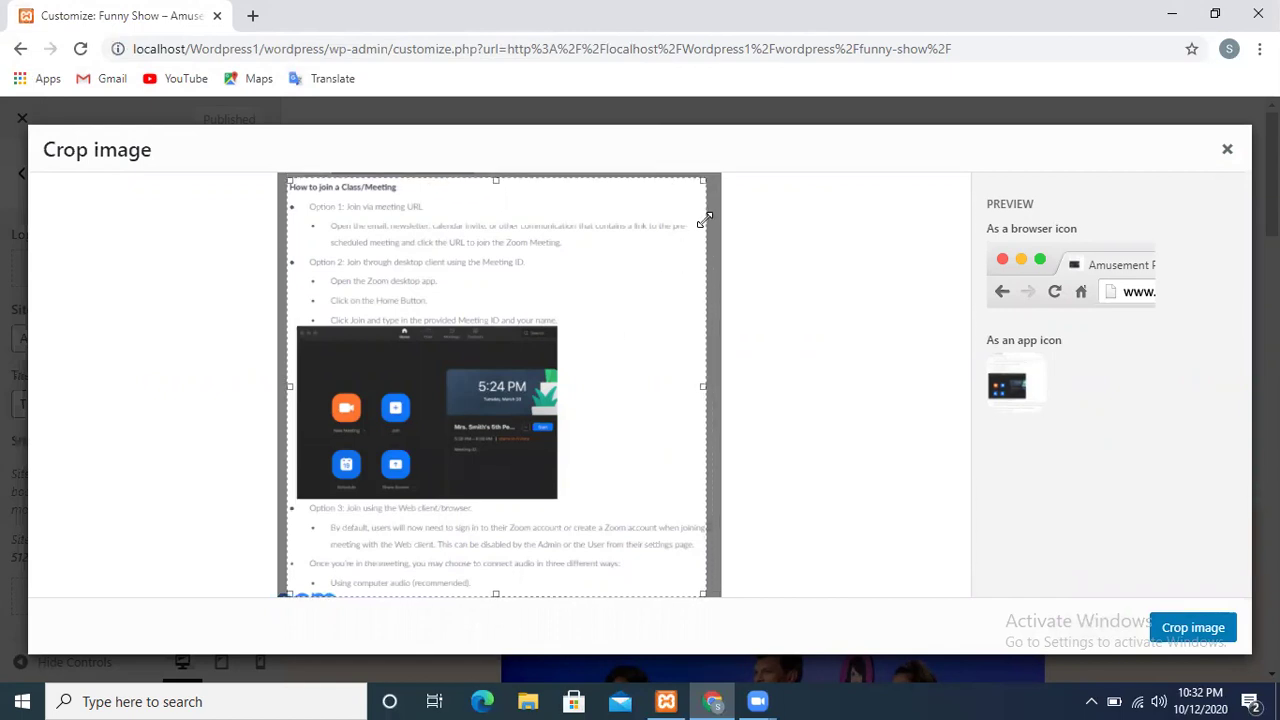
Crop join.png to make it the Amusement Park site icon and return to the main Customizer menu
click(1165, 625)
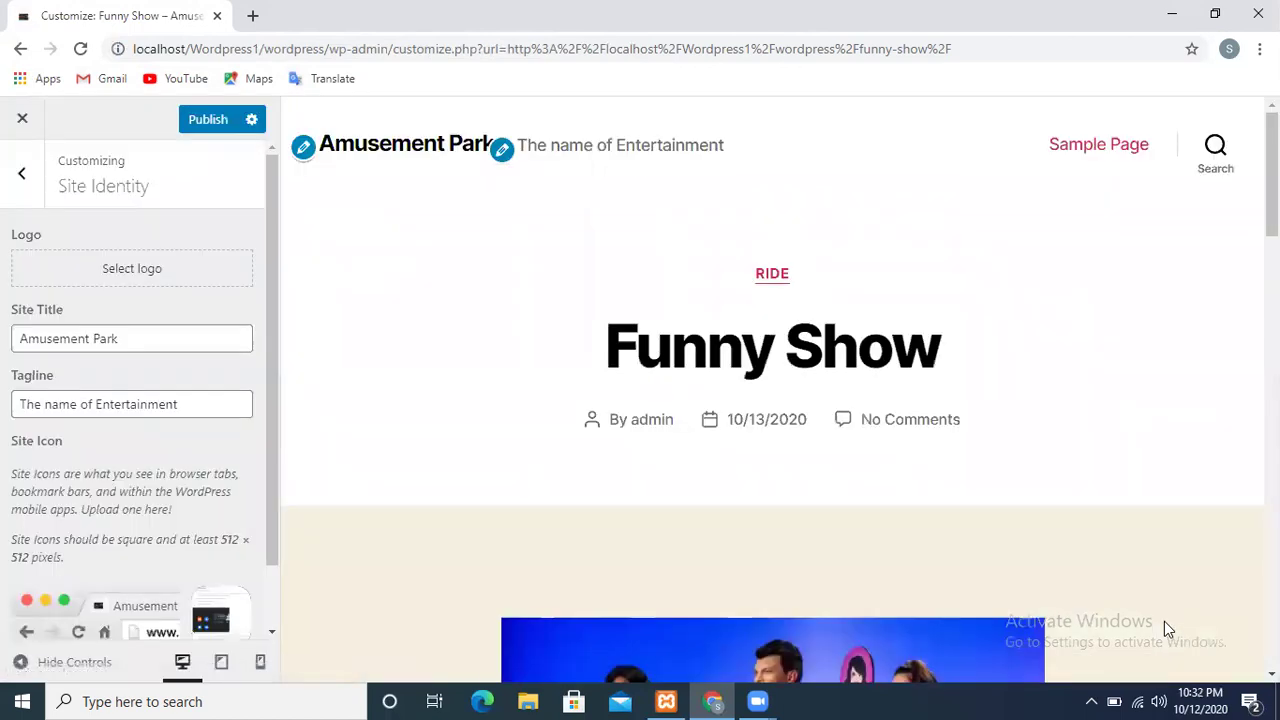
drag(274, 503, 253, 613)
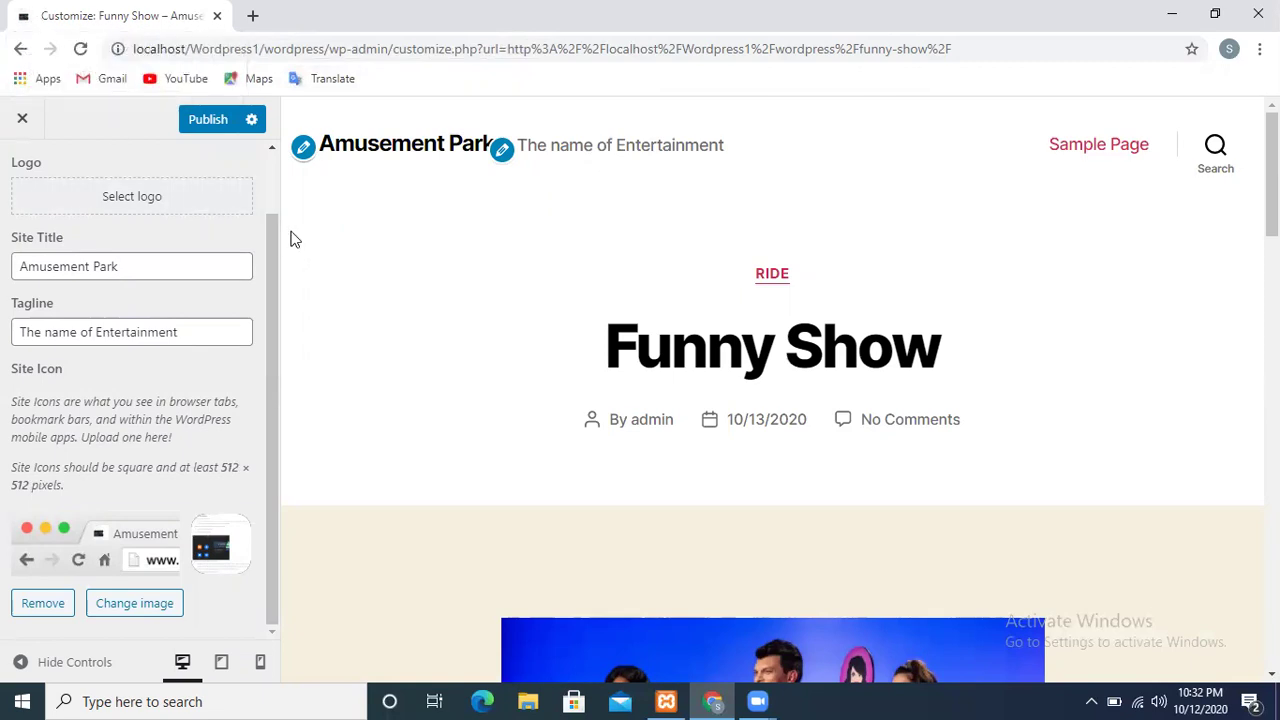
scroll(274, 171, up, 1)
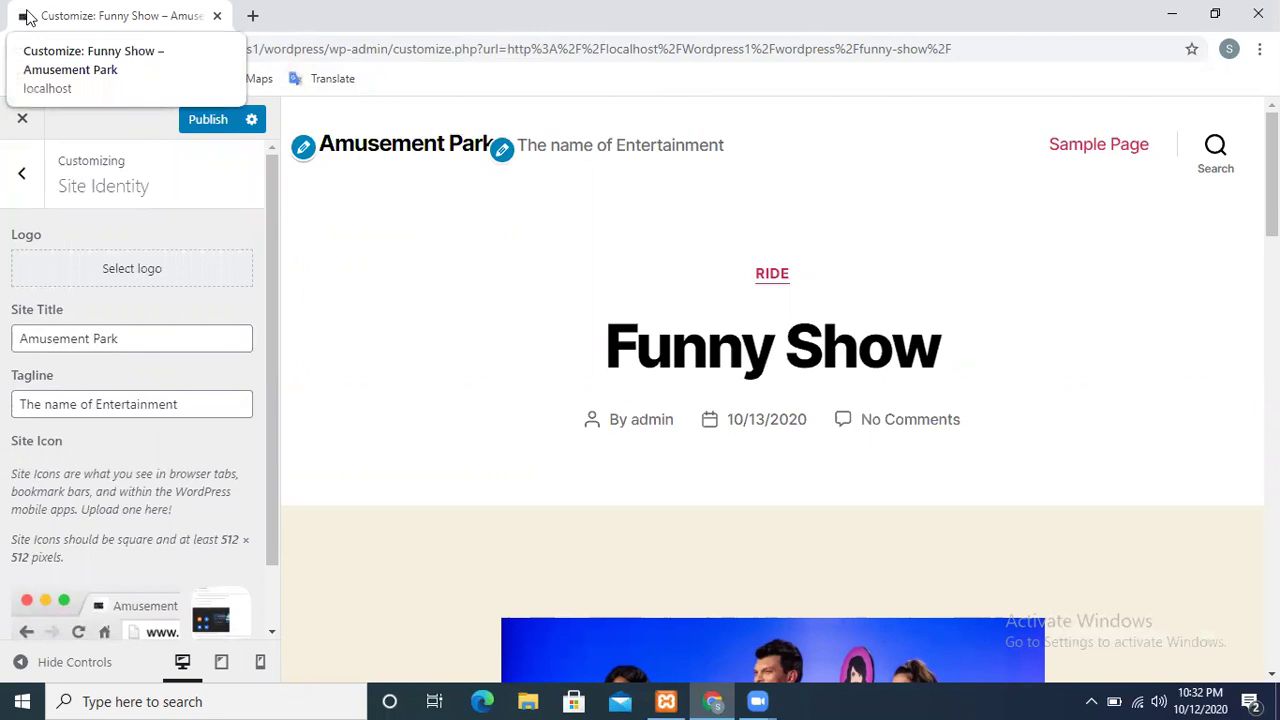
click(24, 119)
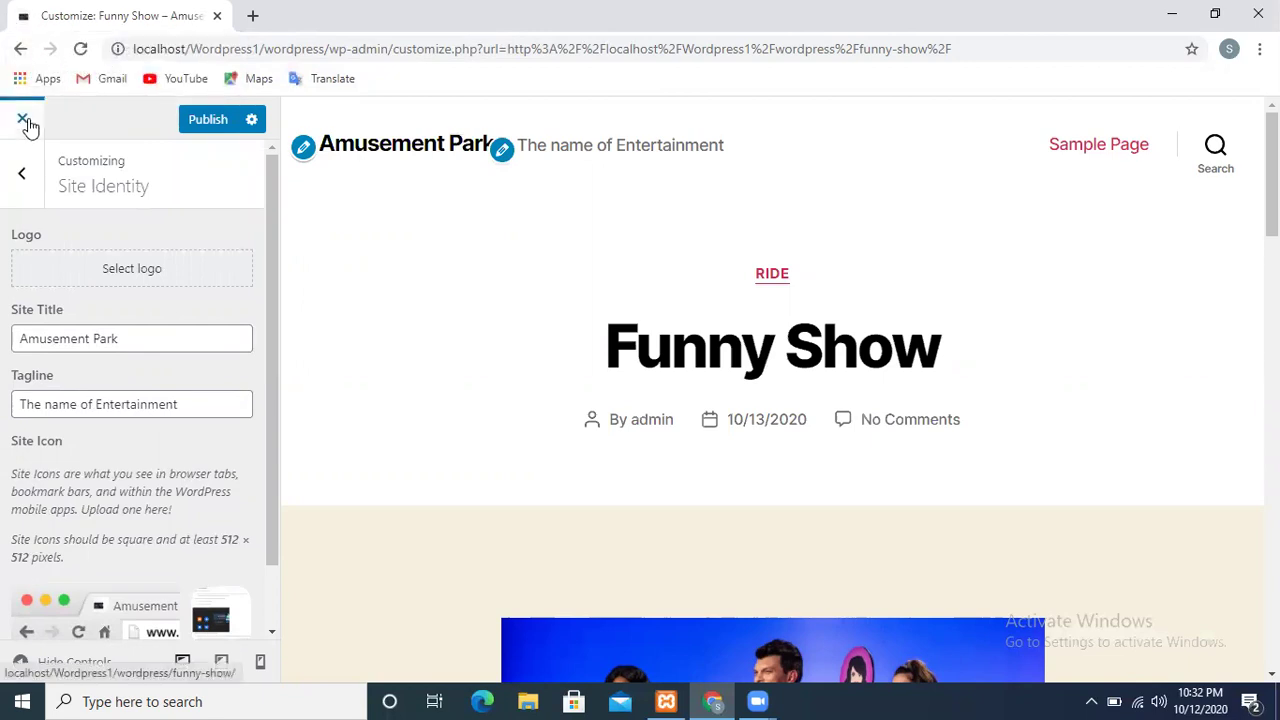
click(25, 180)
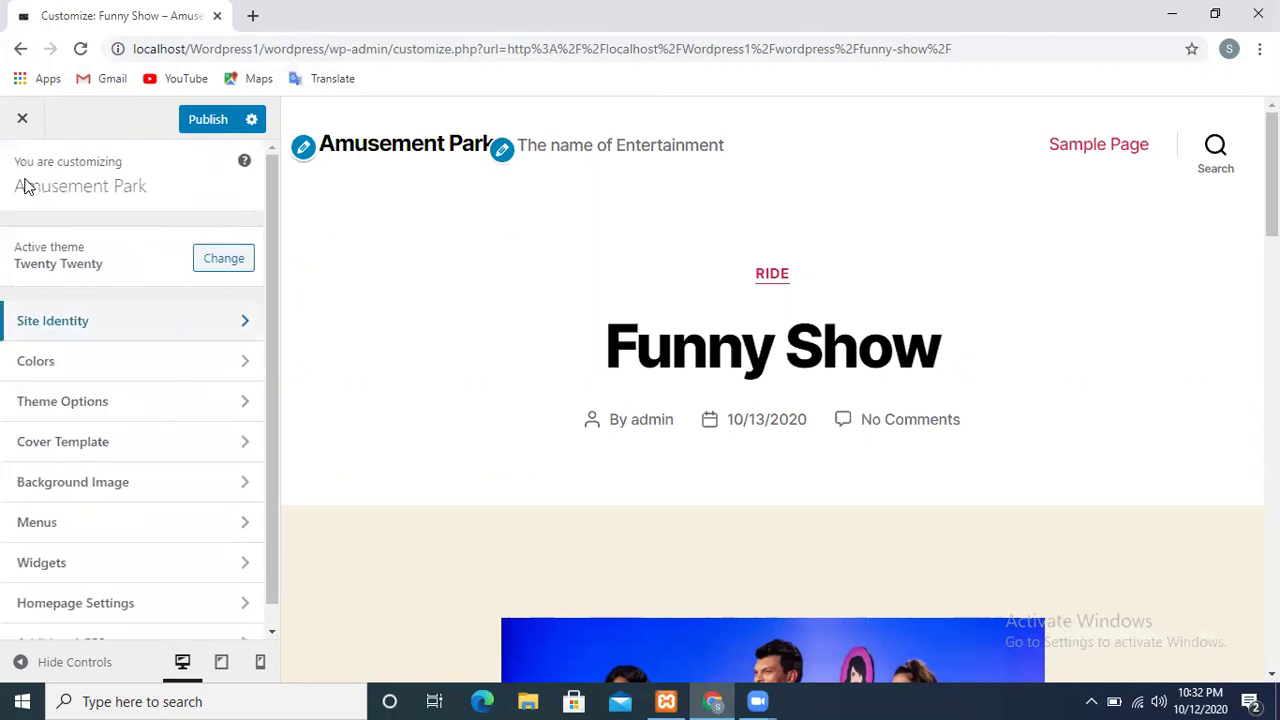
Set the background colour to magenta #ad1b69 and switch Primary Color to Custom
click(55, 366)
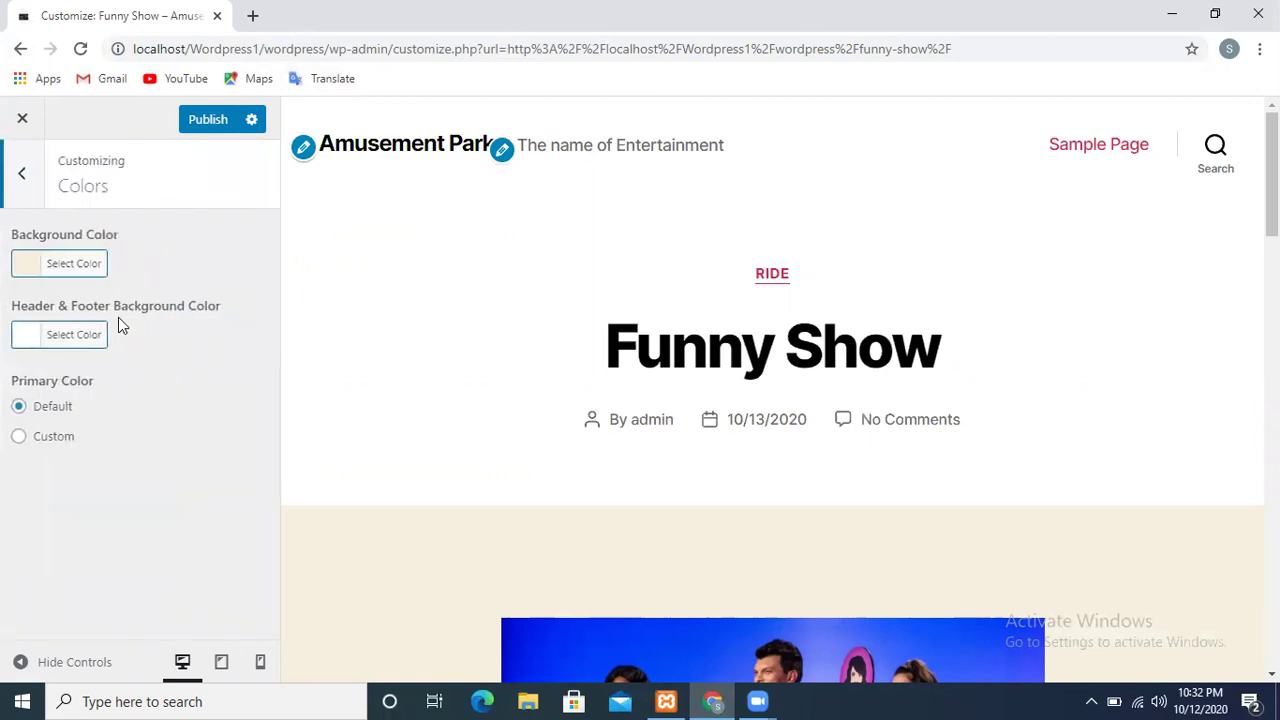
click(74, 265)
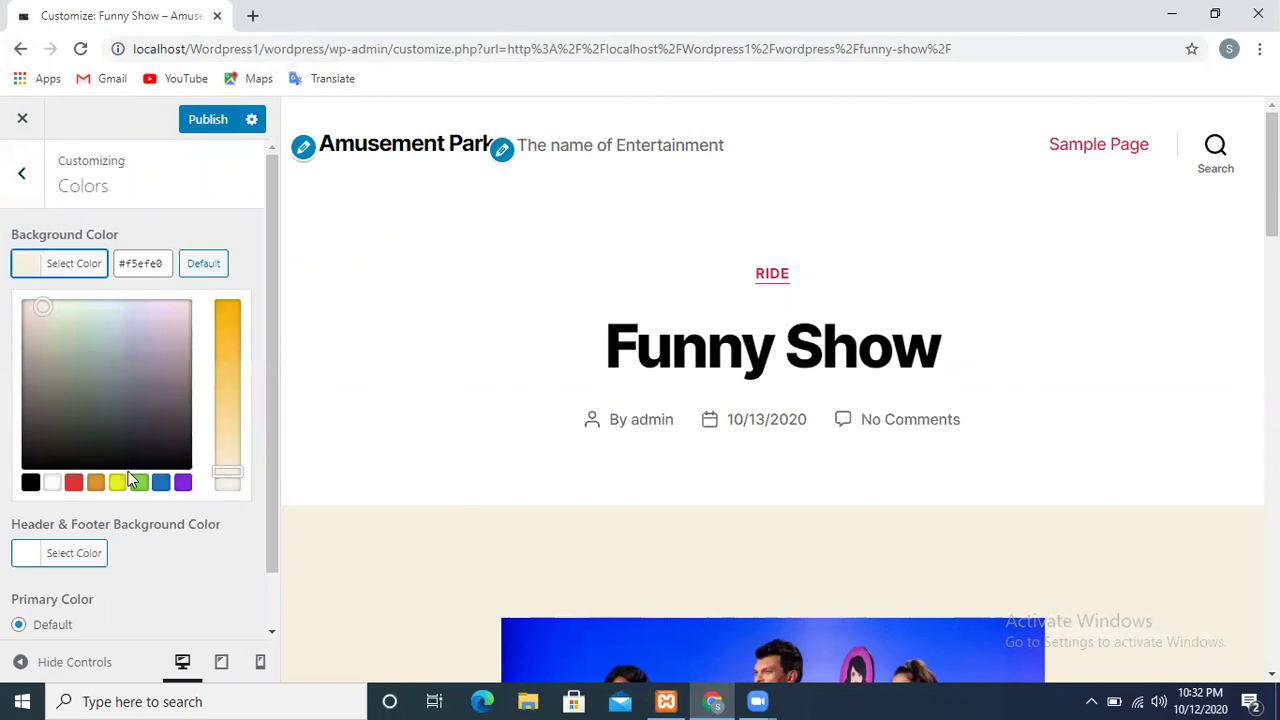
click(160, 484)
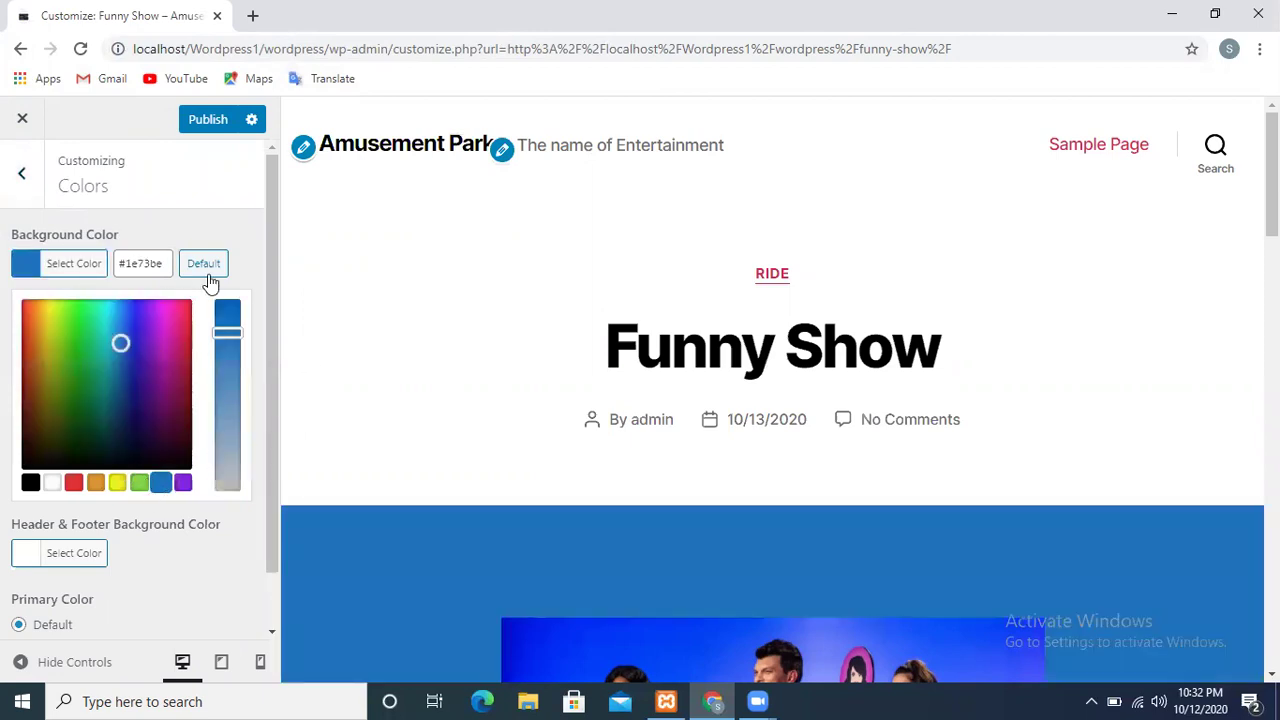
click(120, 403)
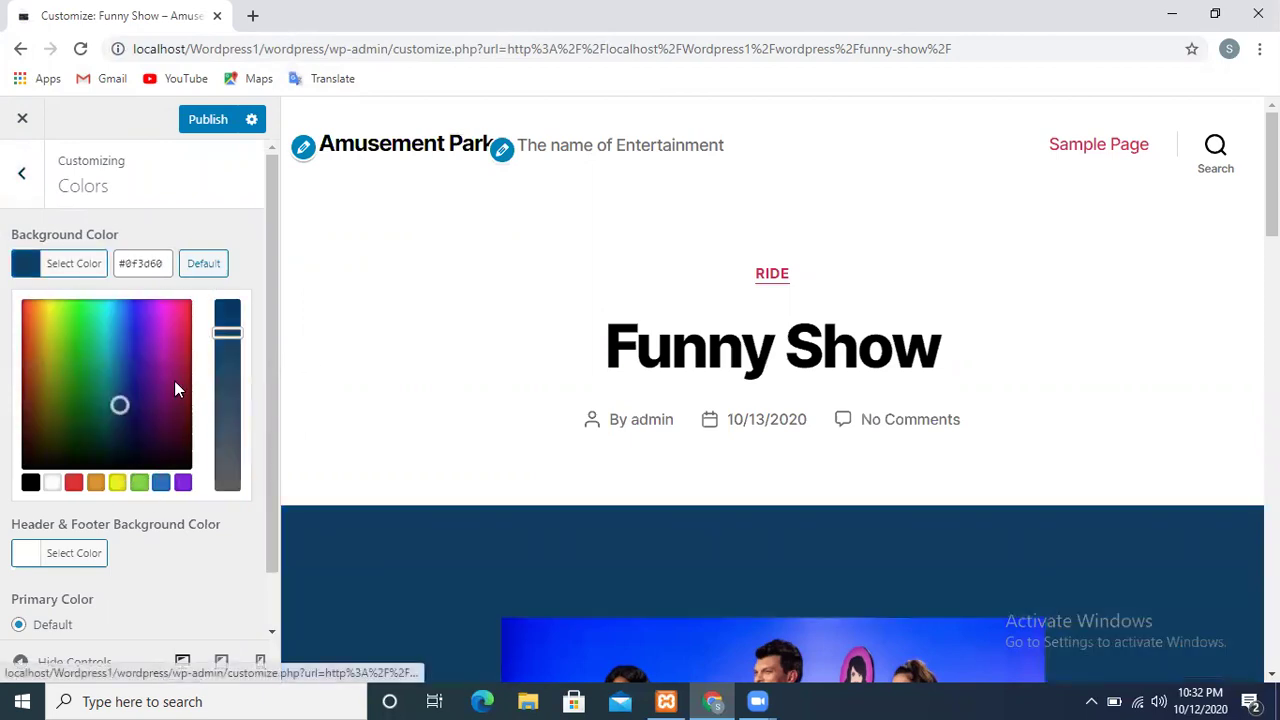
click(175, 380)
click(177, 354)
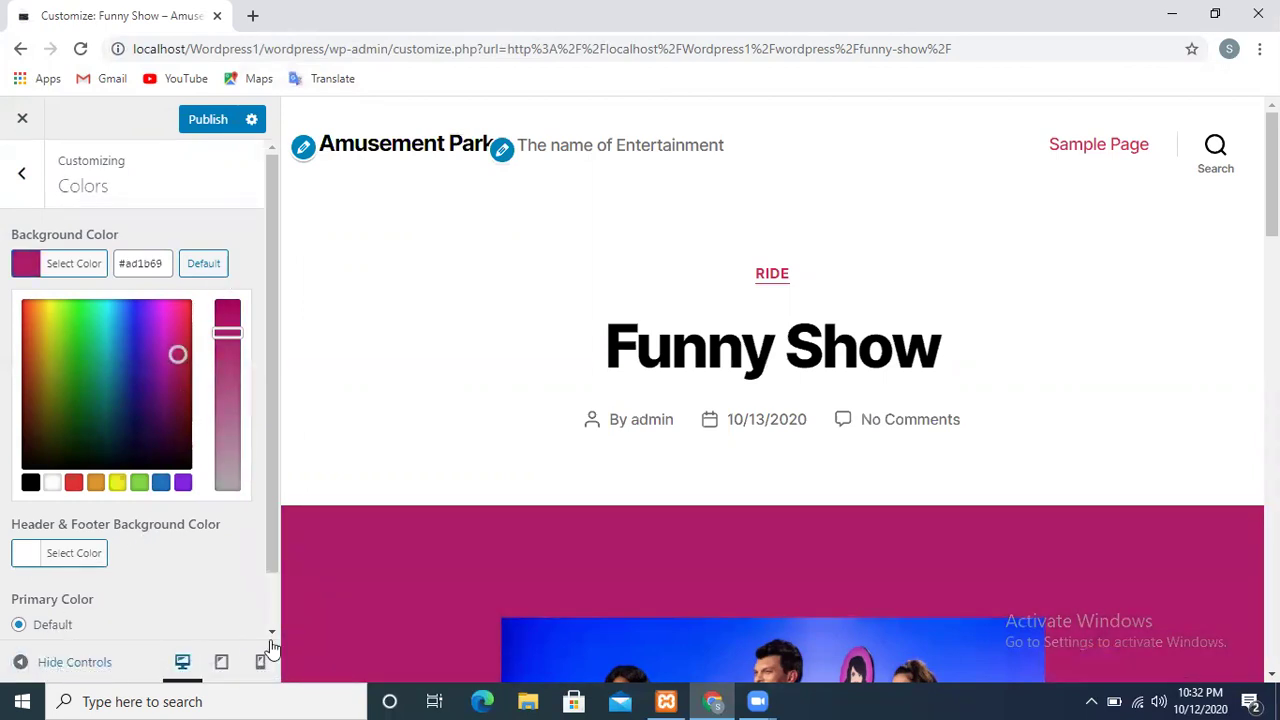
scroll(270, 606, down, 2)
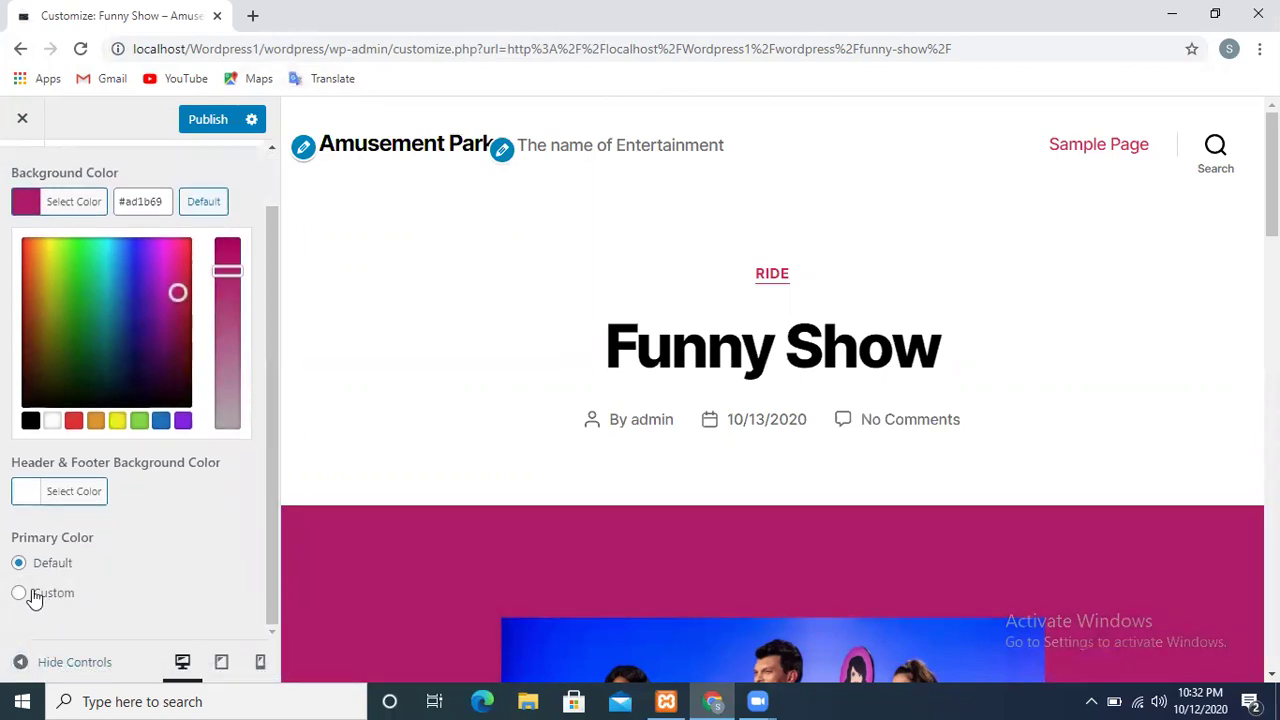
click(34, 597)
click(121, 524)
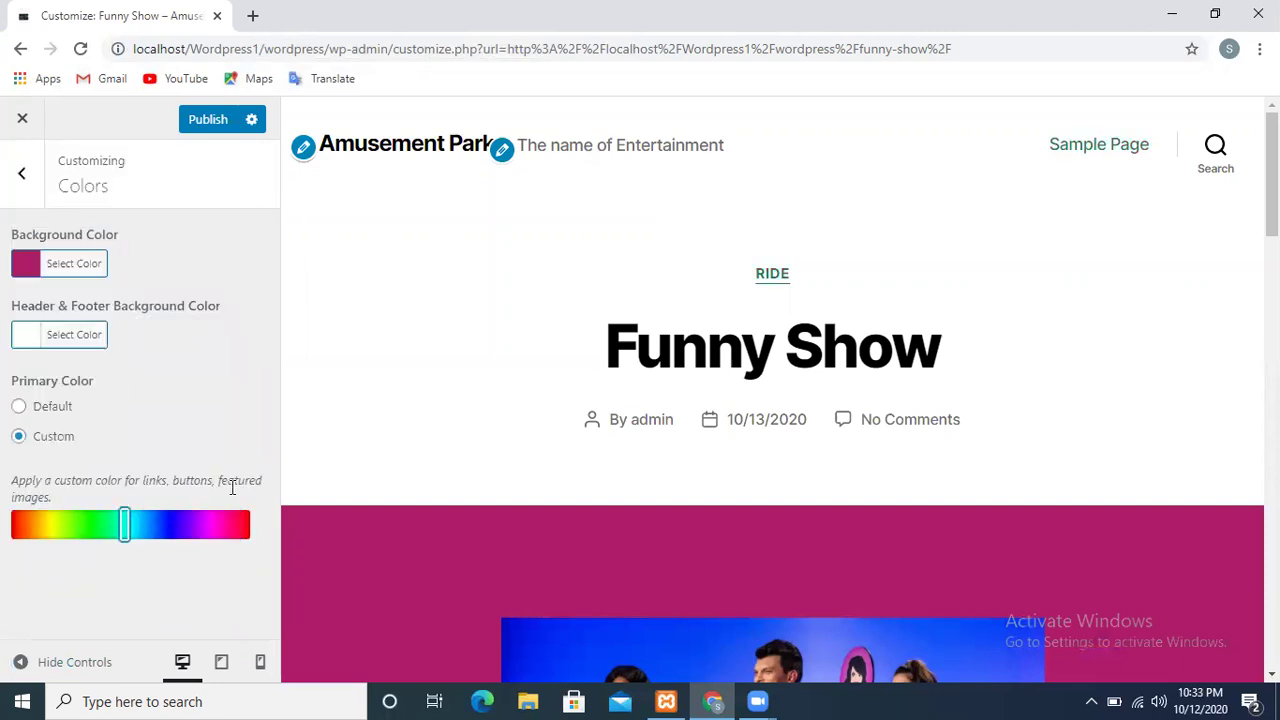
Set the header and footer background to orange #dd9933 and publish the colour changes
click(60, 345)
click(145, 493)
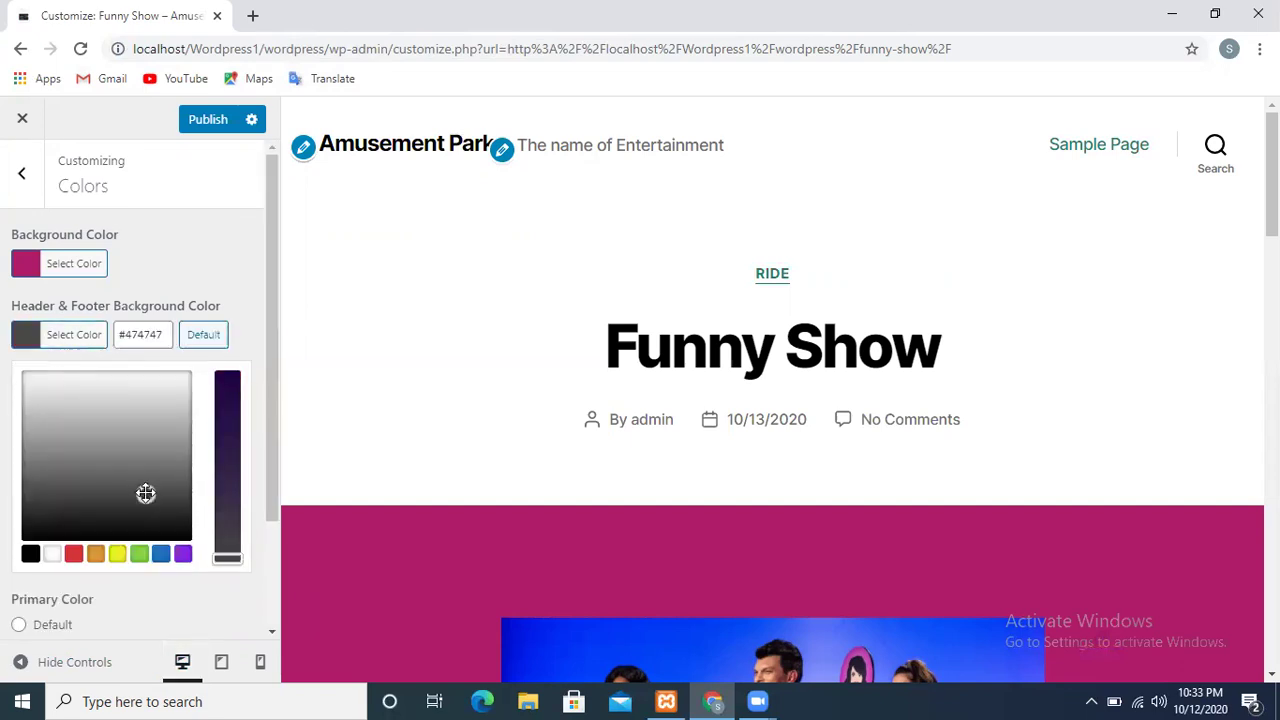
click(160, 554)
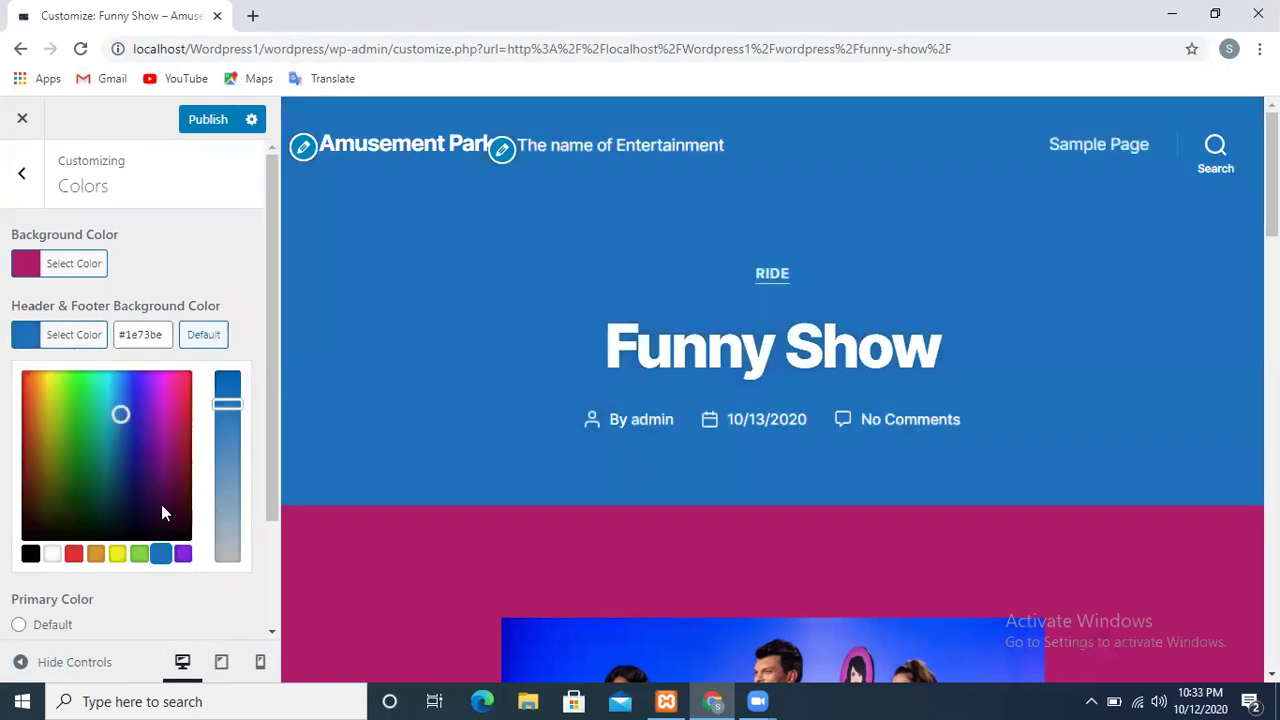
click(114, 555)
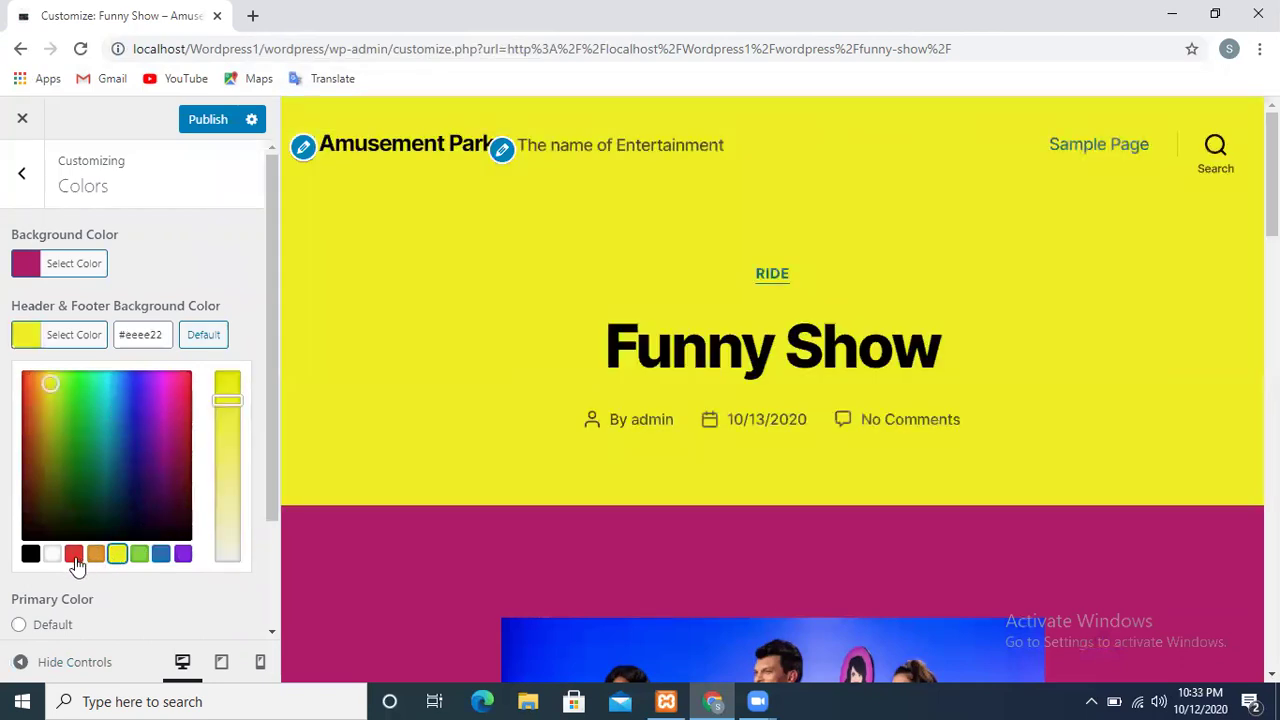
click(75, 558)
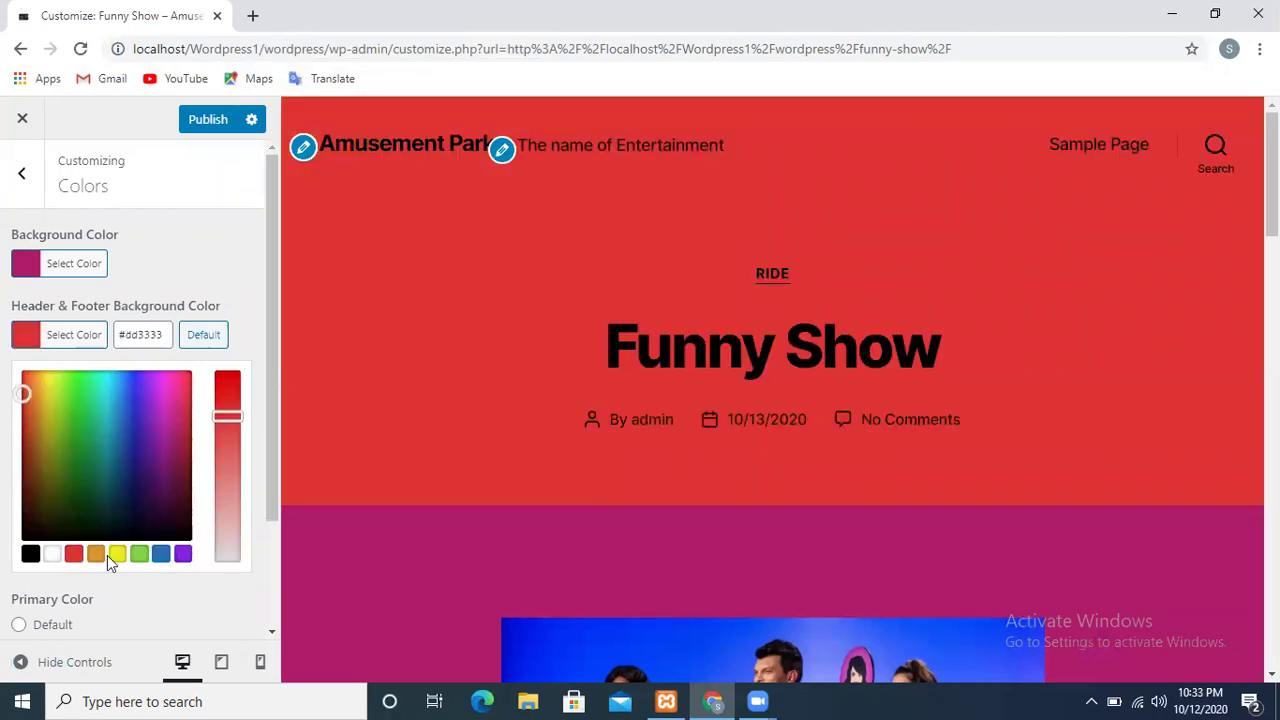
click(97, 556)
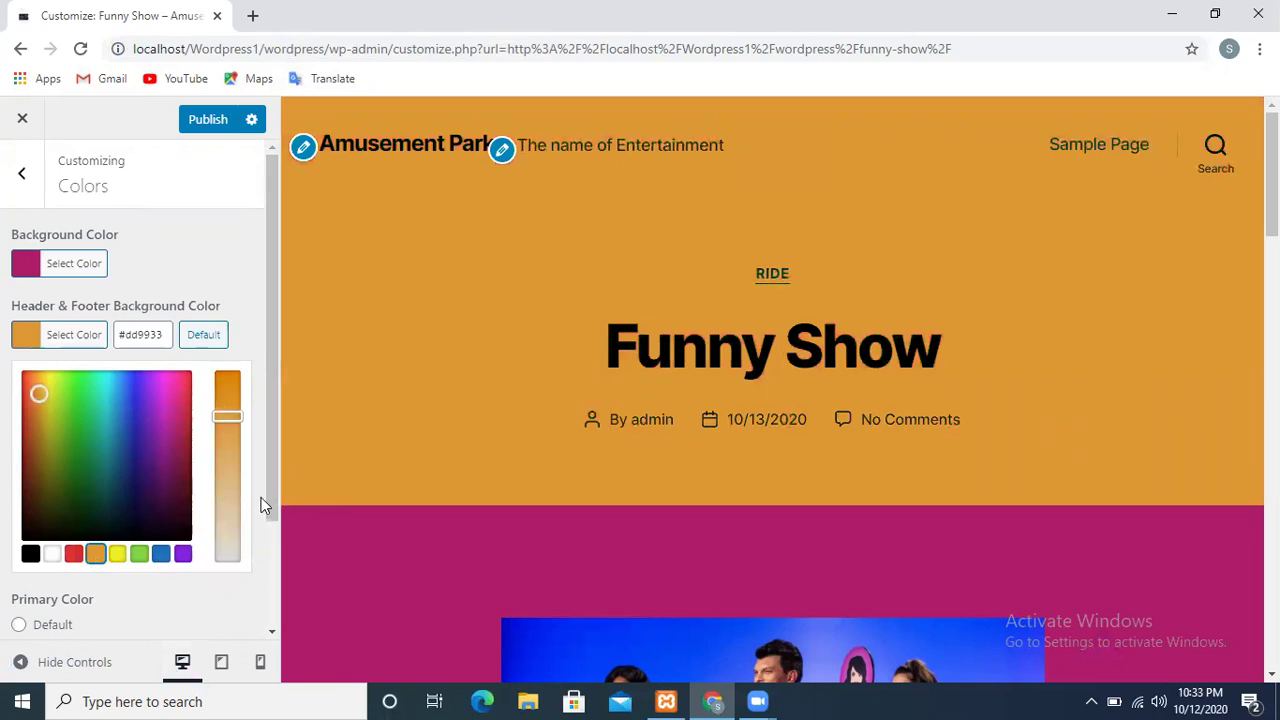
drag(276, 465, 249, 586)
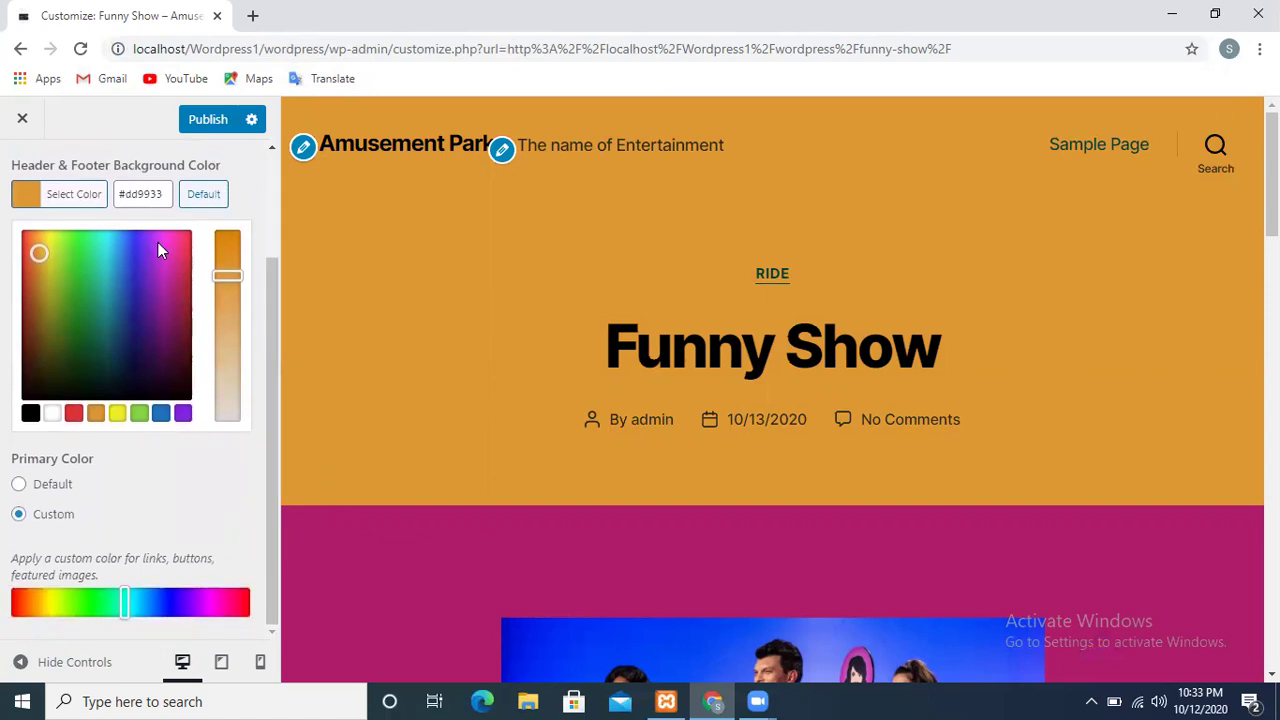
click(207, 121)
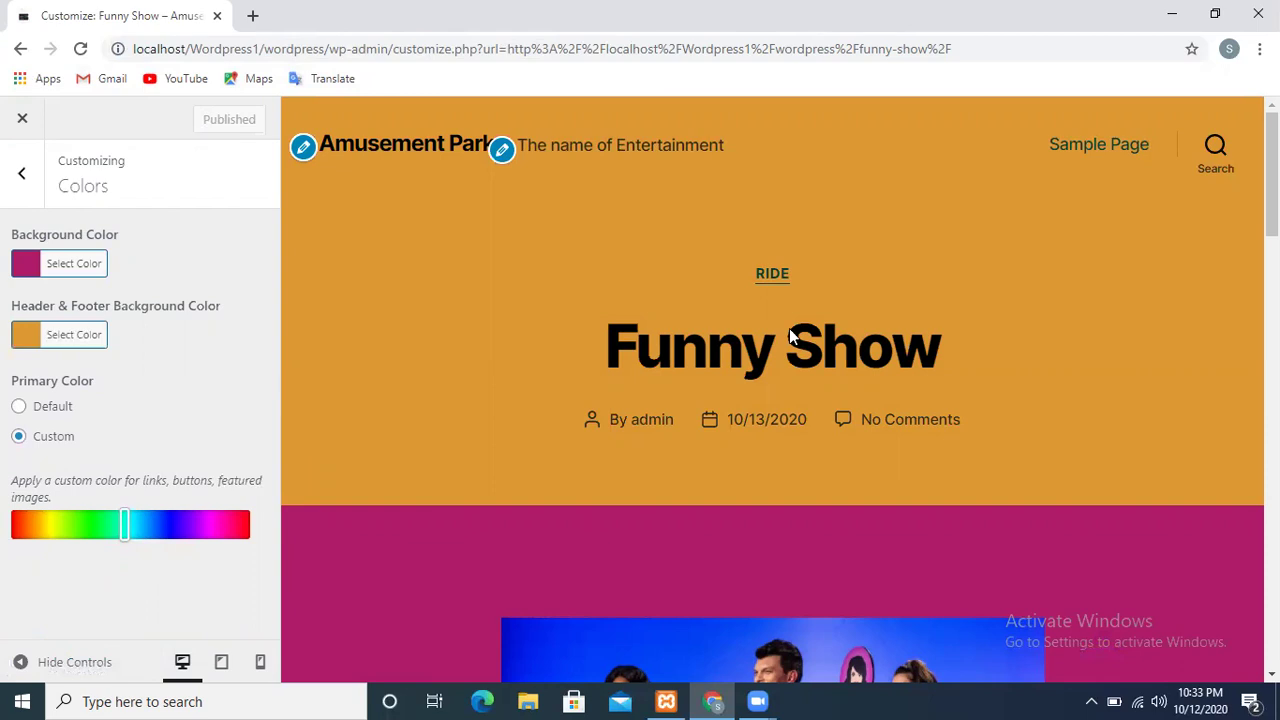
scroll(772, 390, down, 9)
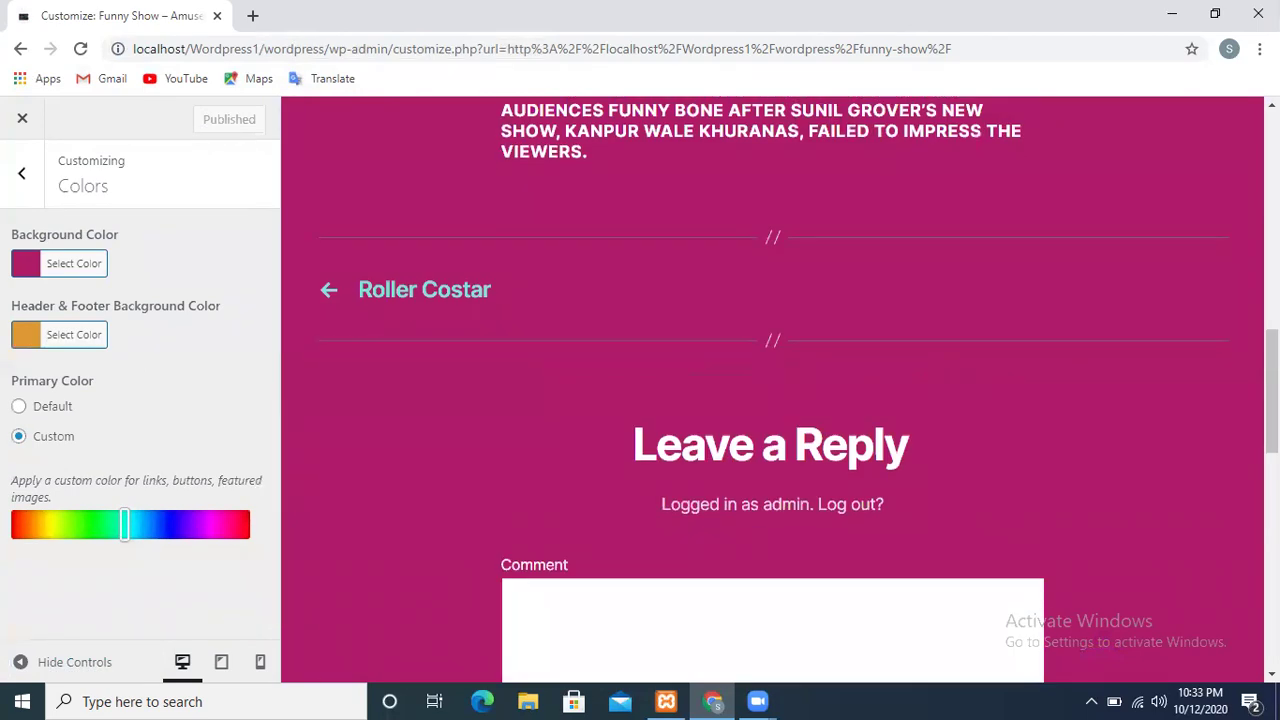
Look over the Customizer's theme options, exit to the Funny Show post, and reopen the Customizer
scroll(1209, 653, down, 5)
scroll(1209, 653, down, 3)
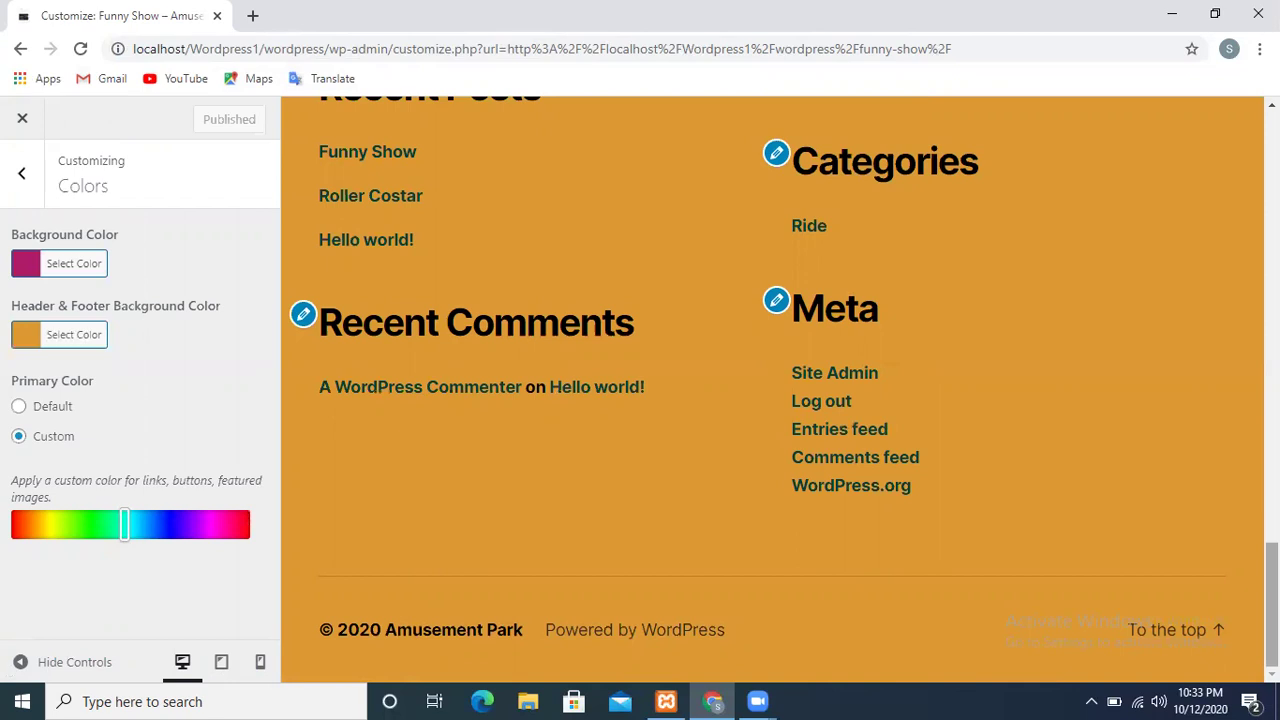
scroll(772, 390, up, 10)
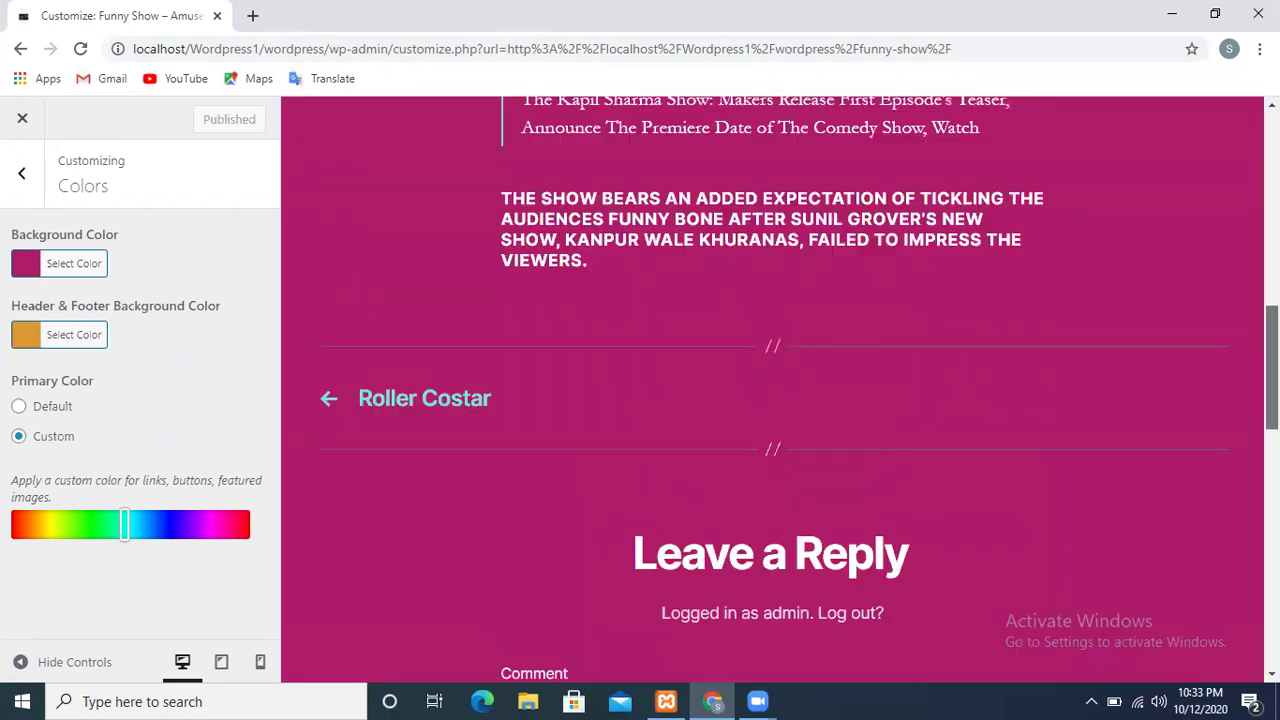
scroll(320, 175, up, 10)
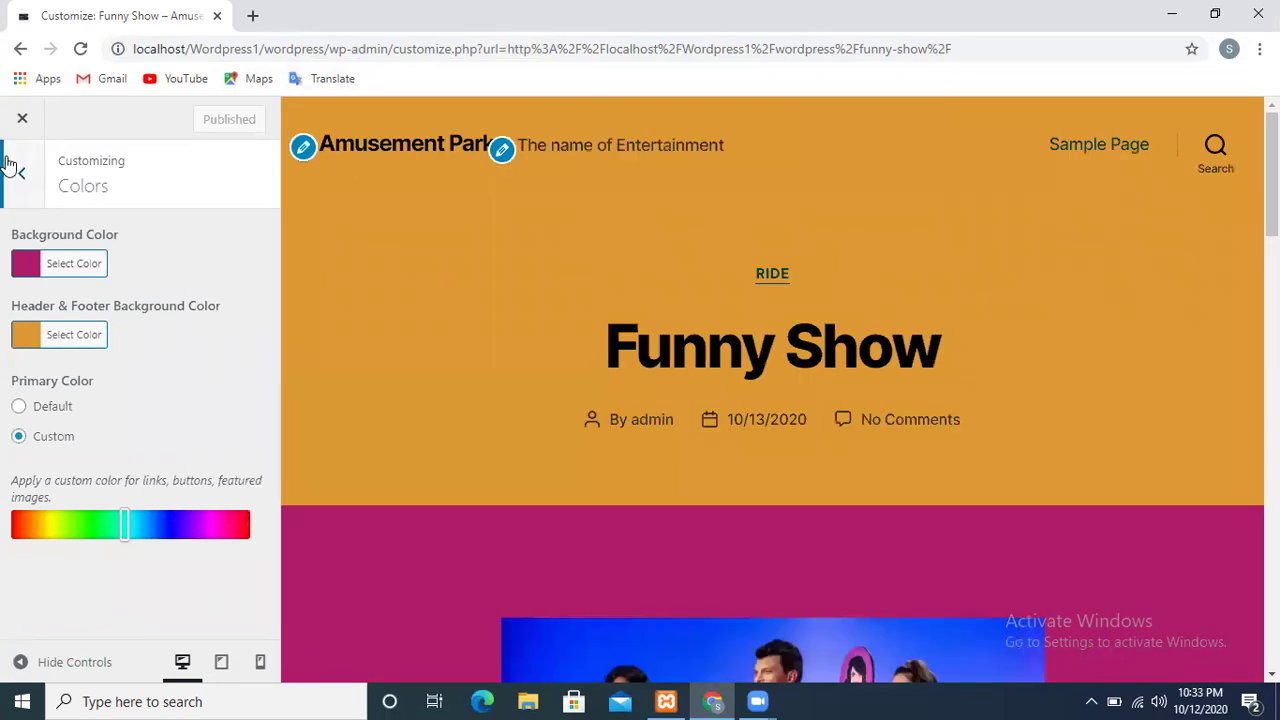
click(12, 168)
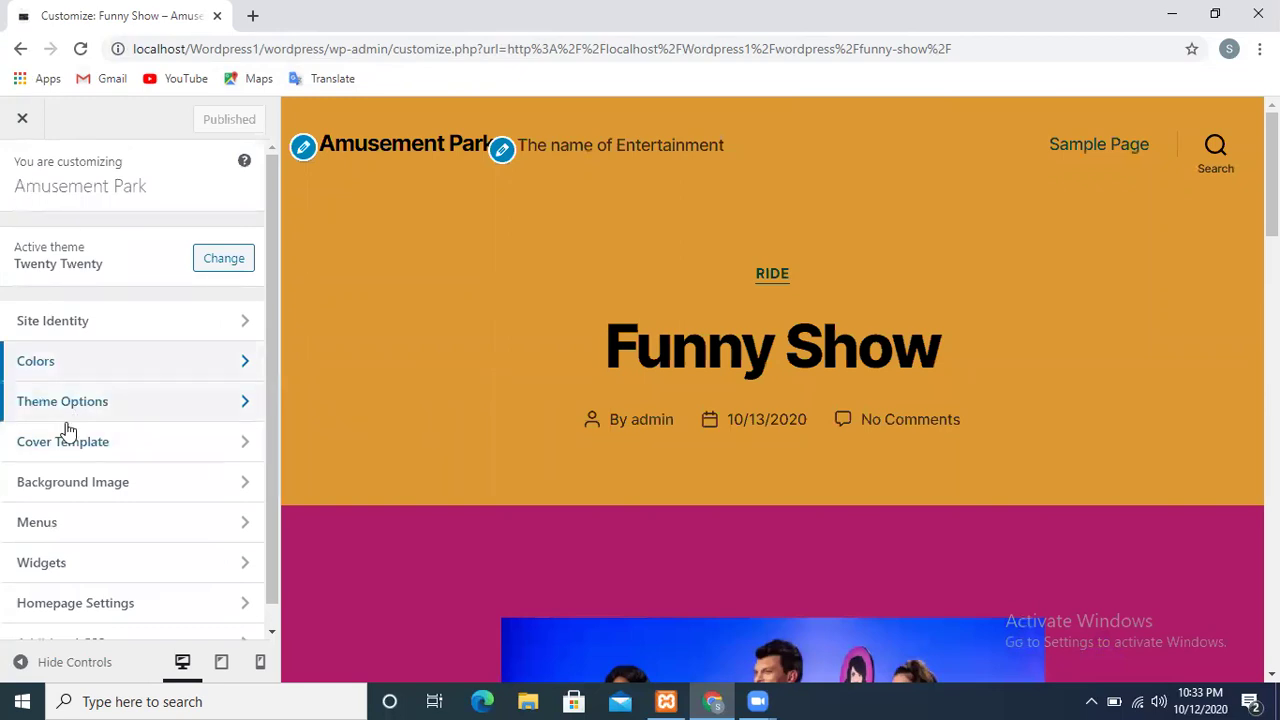
click(139, 403)
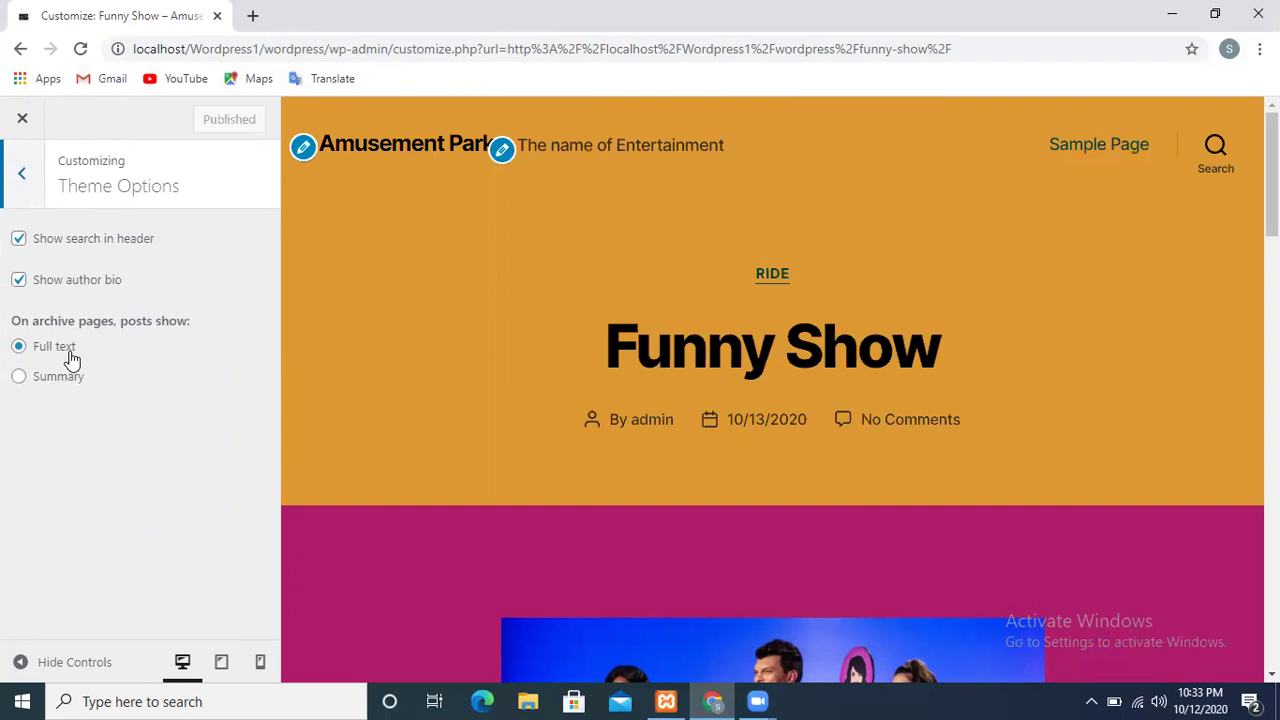
click(30, 128)
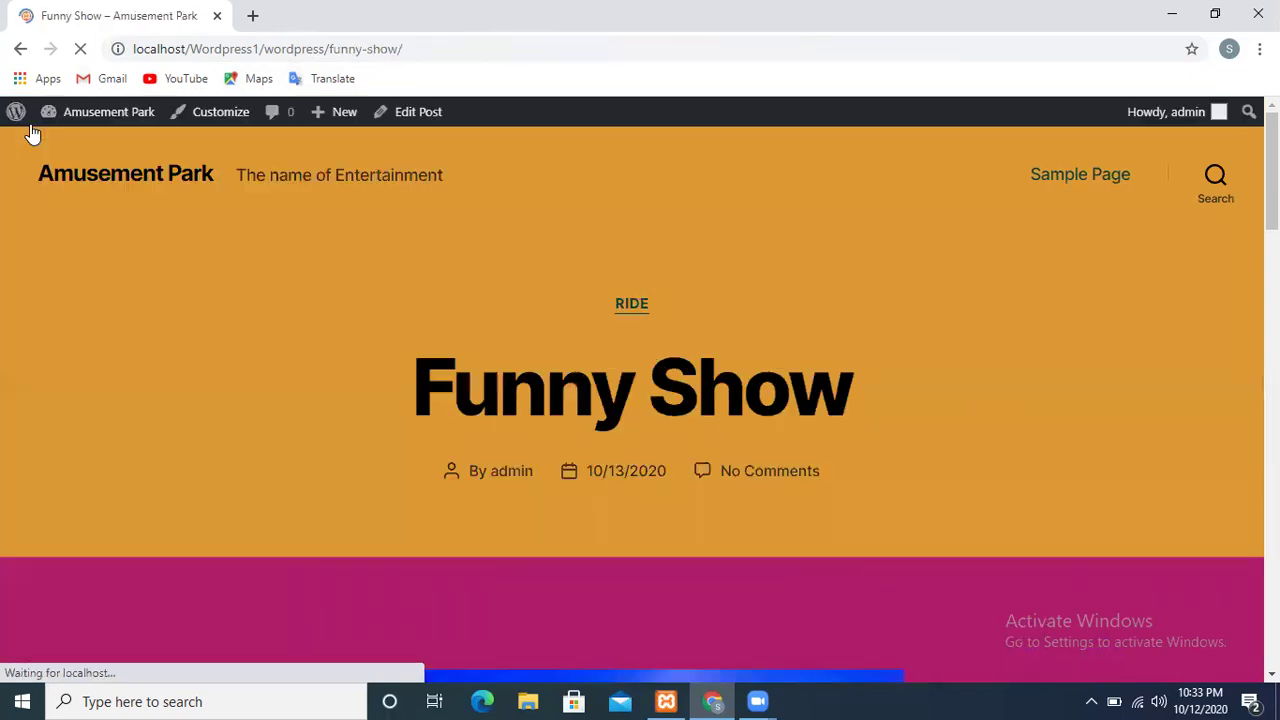
click(228, 116)
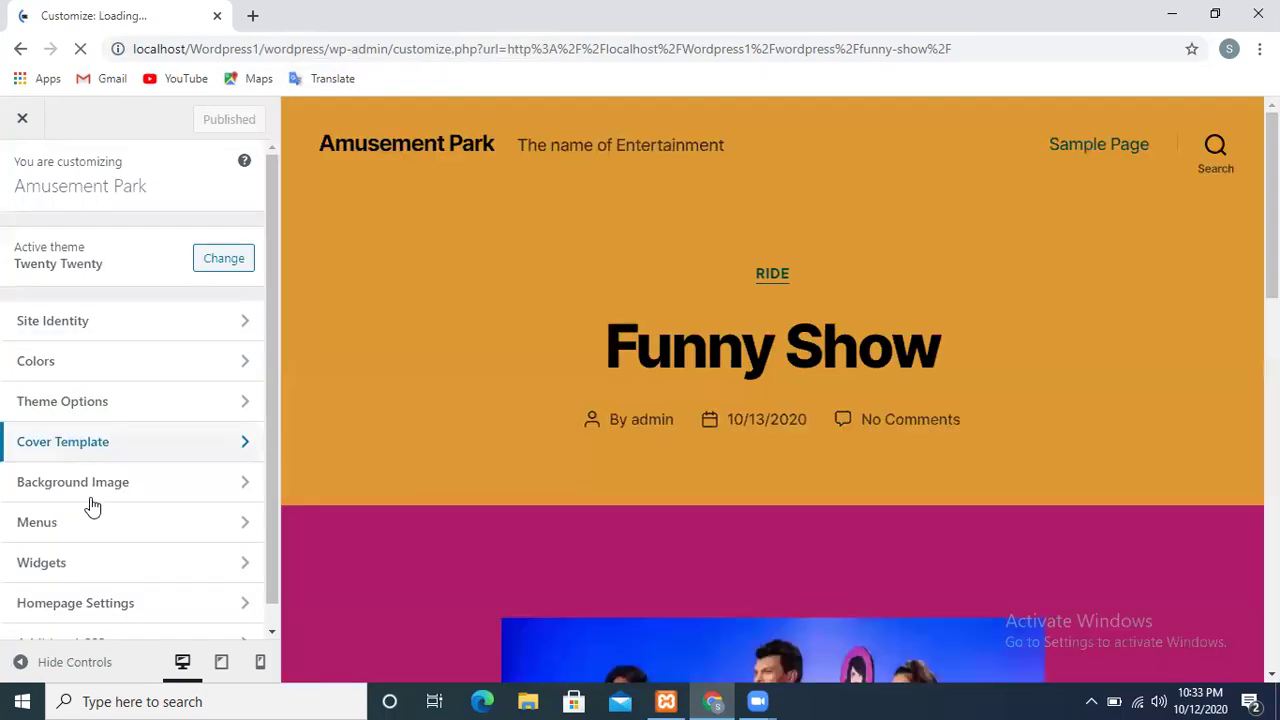
Set the Cover Template overlay background colour to pale yellow #eef27d
click(67, 458)
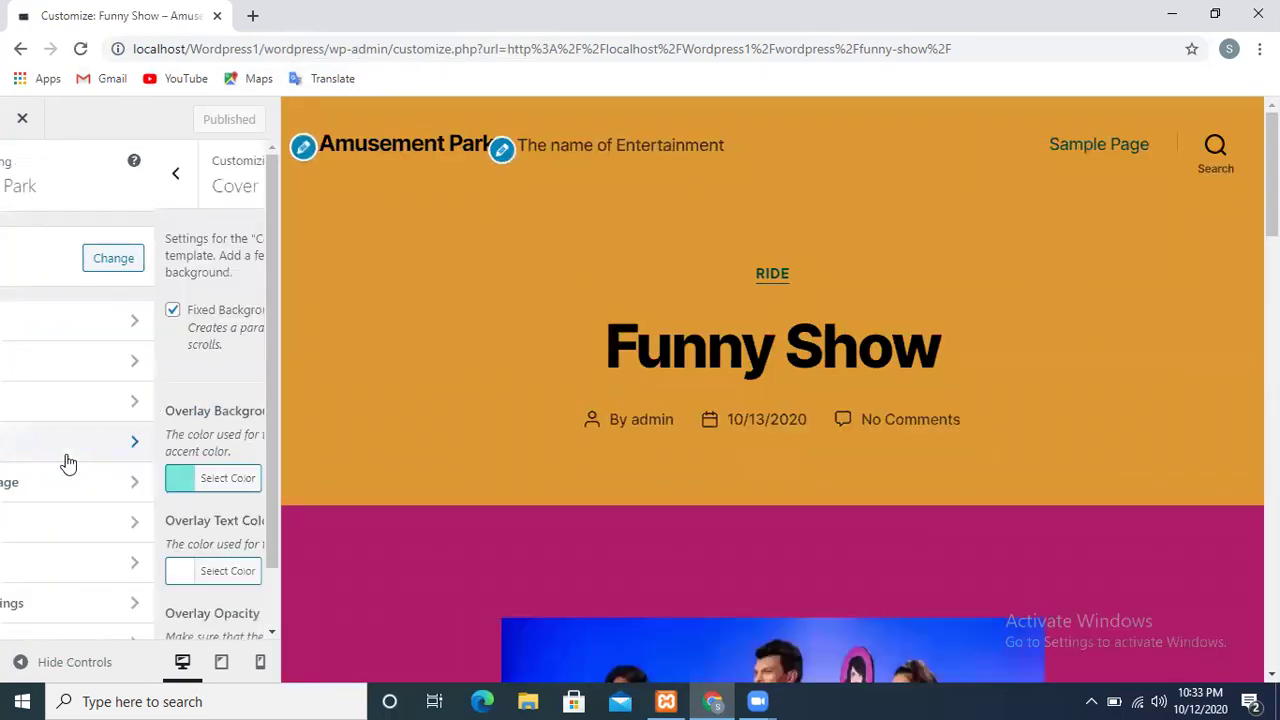
click(56, 486)
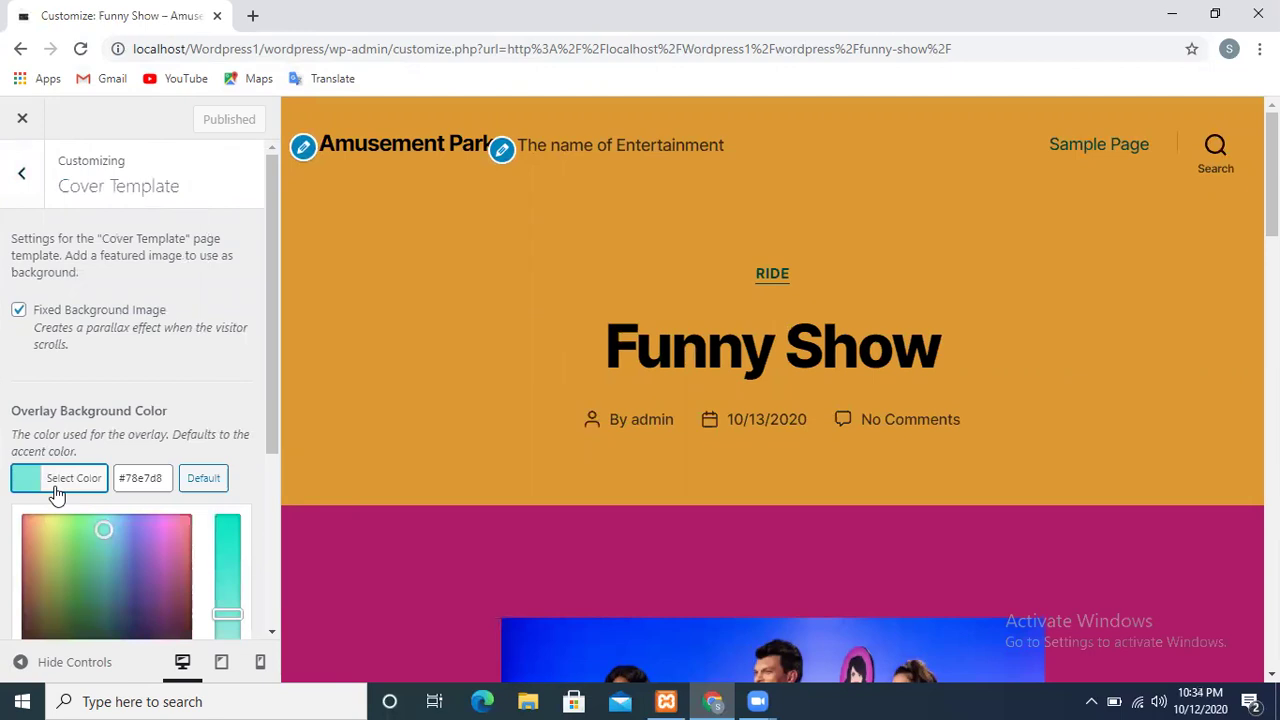
click(144, 578)
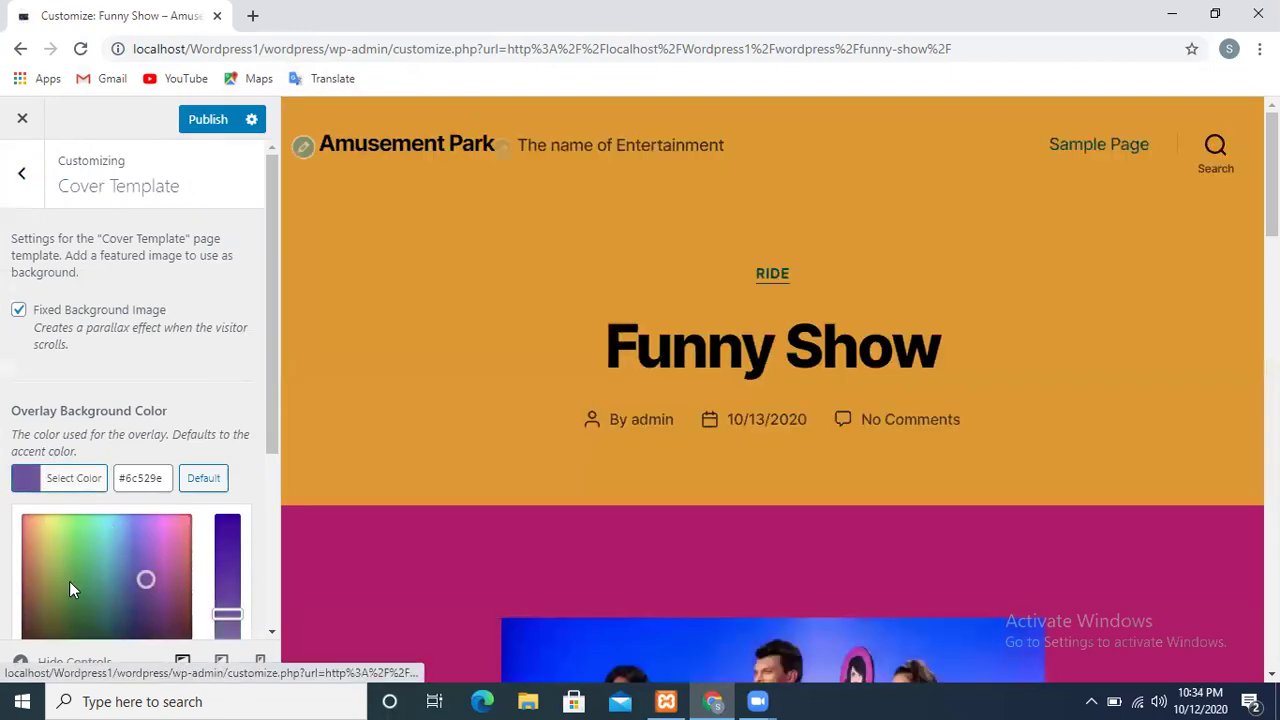
click(69, 582)
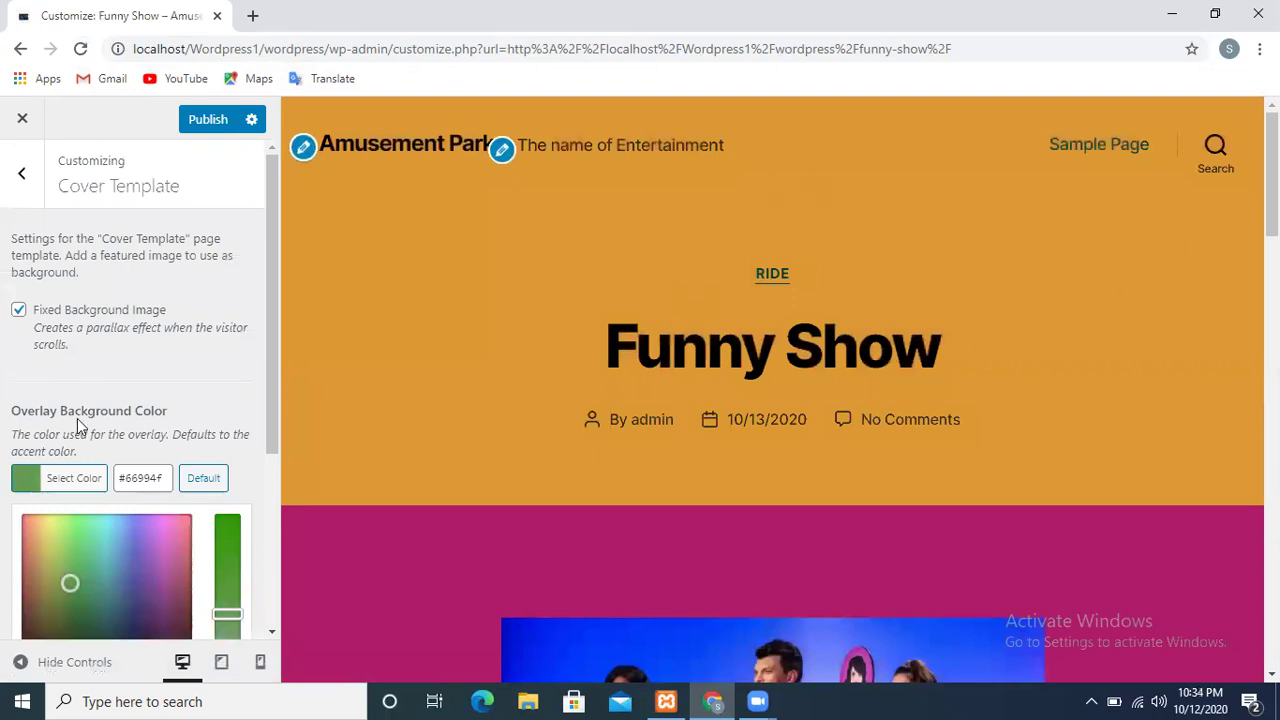
click(51, 521)
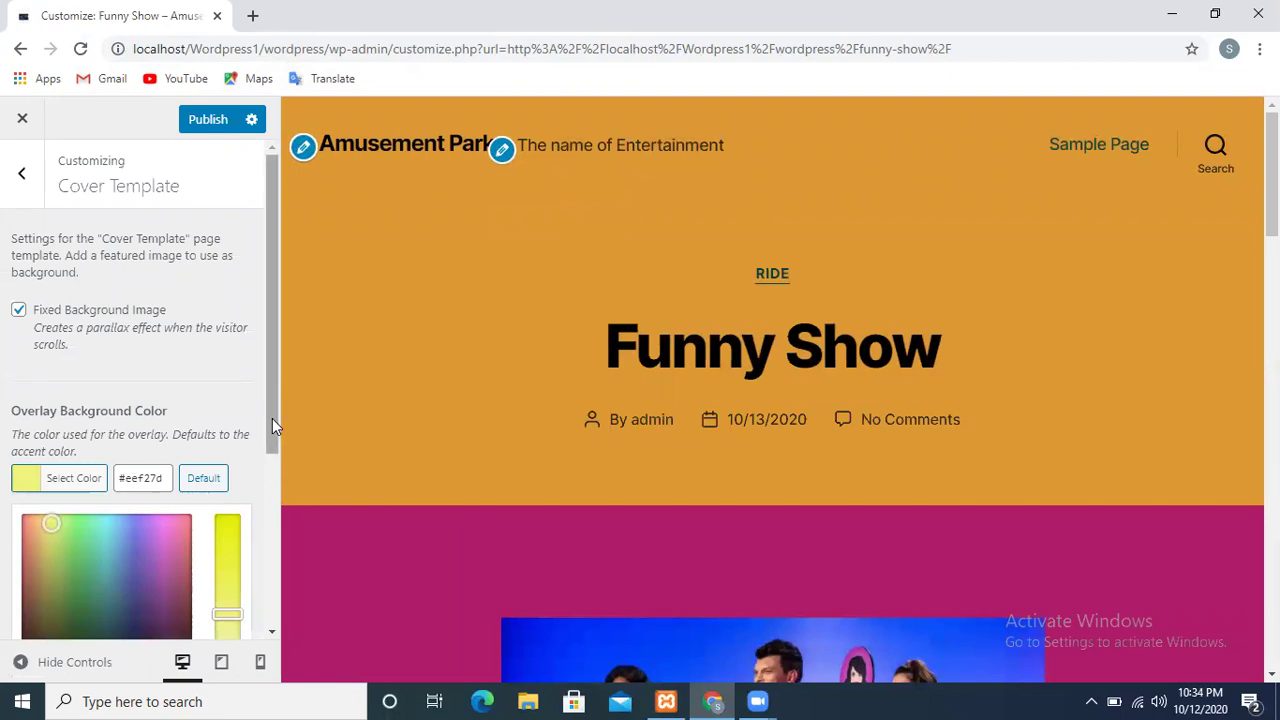
drag(274, 418, 285, 602)
drag(114, 606, 126, 609)
click(126, 612)
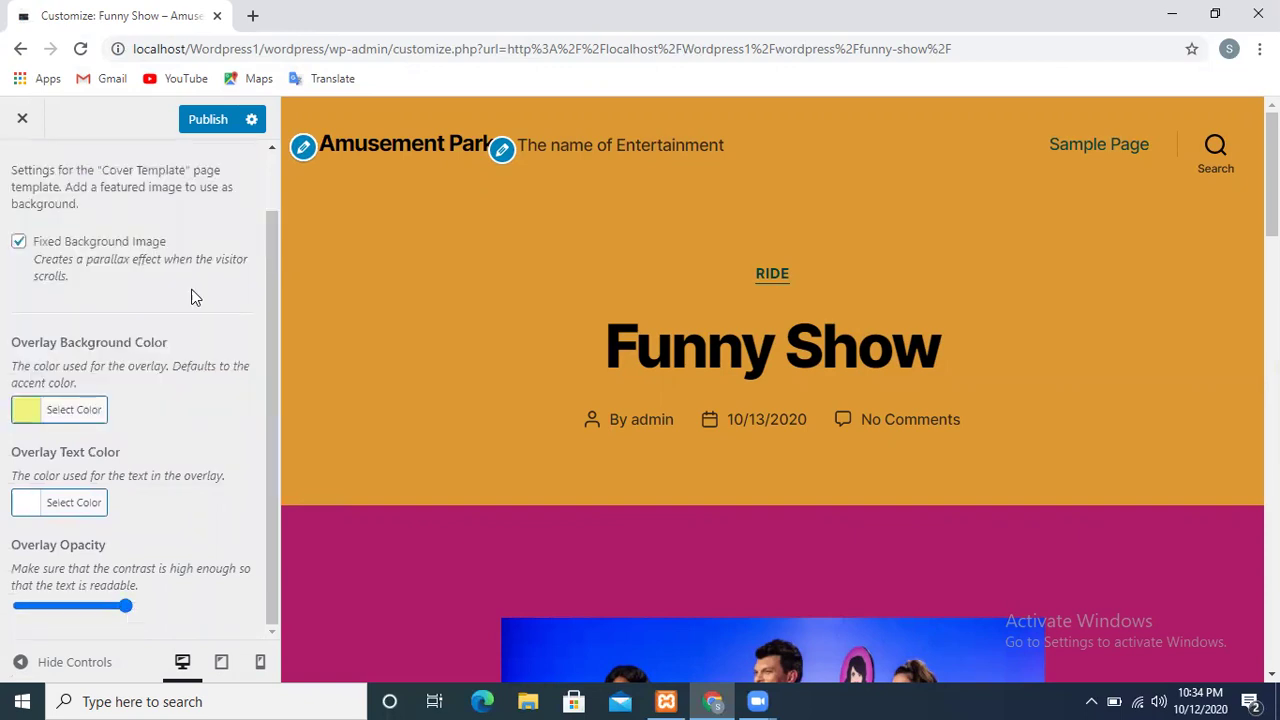
Publish the overlay colour change, then close and reopen the Customizer
click(203, 125)
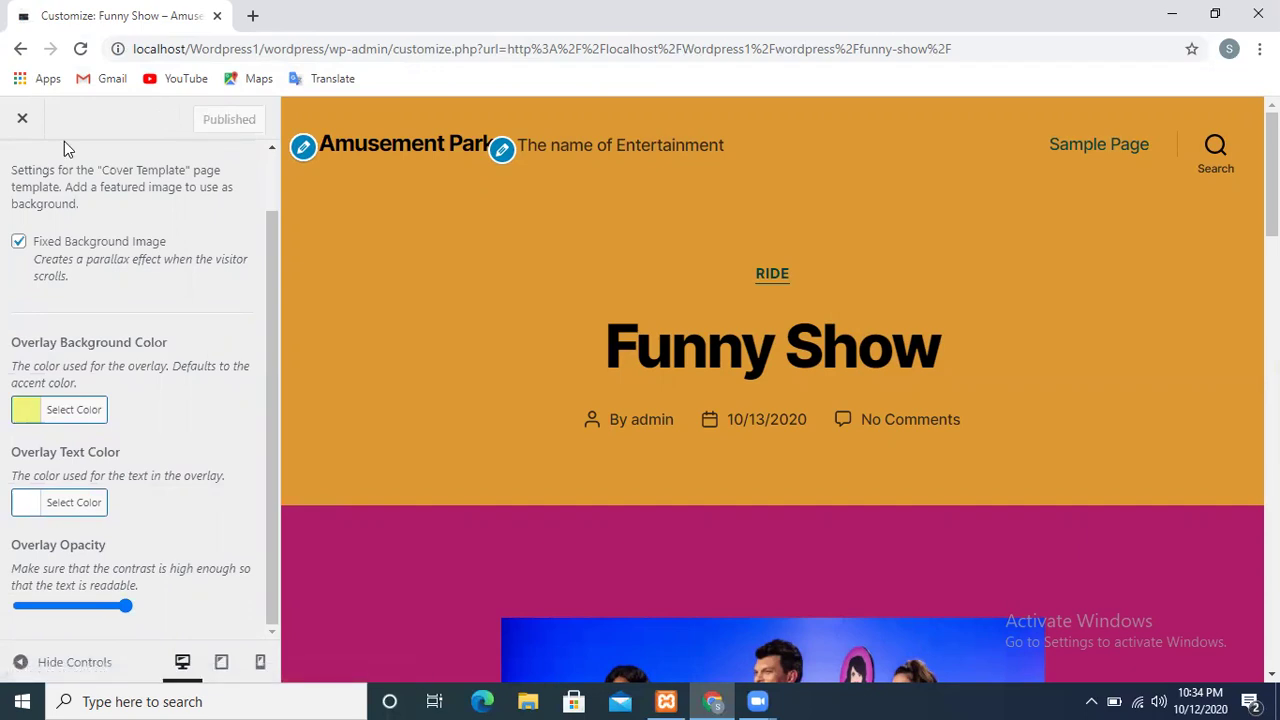
click(23, 121)
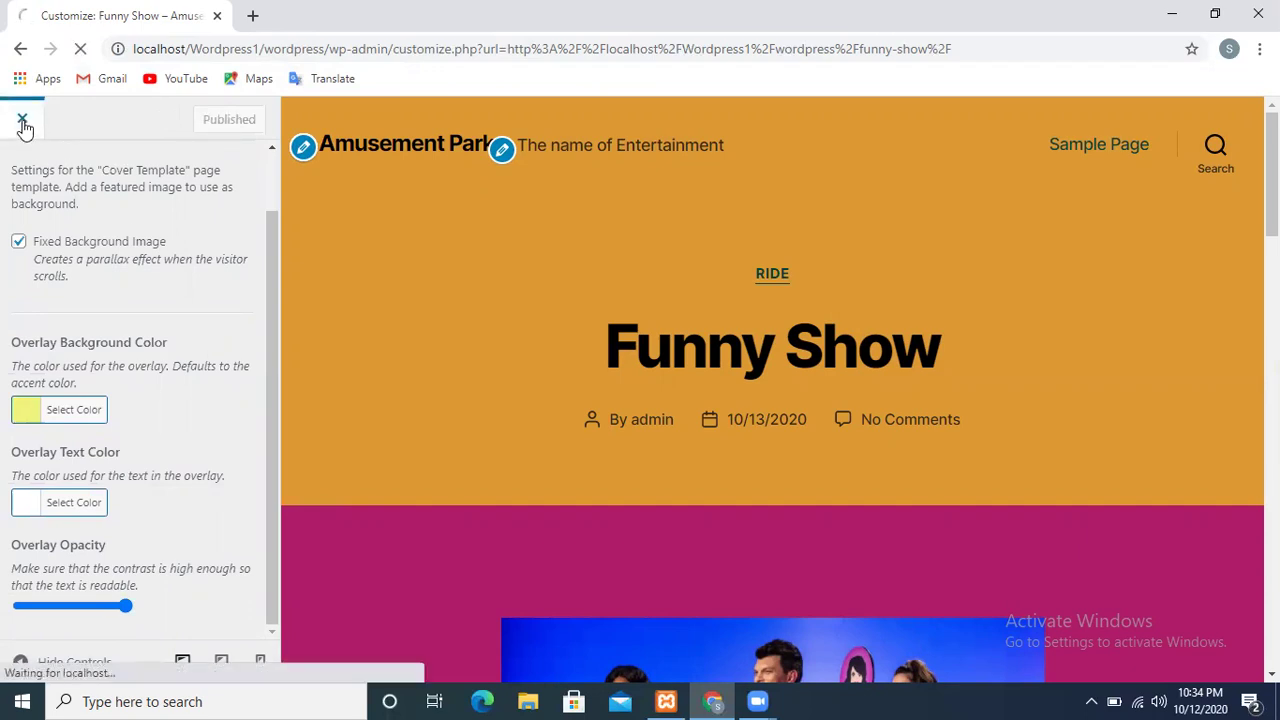
click(228, 117)
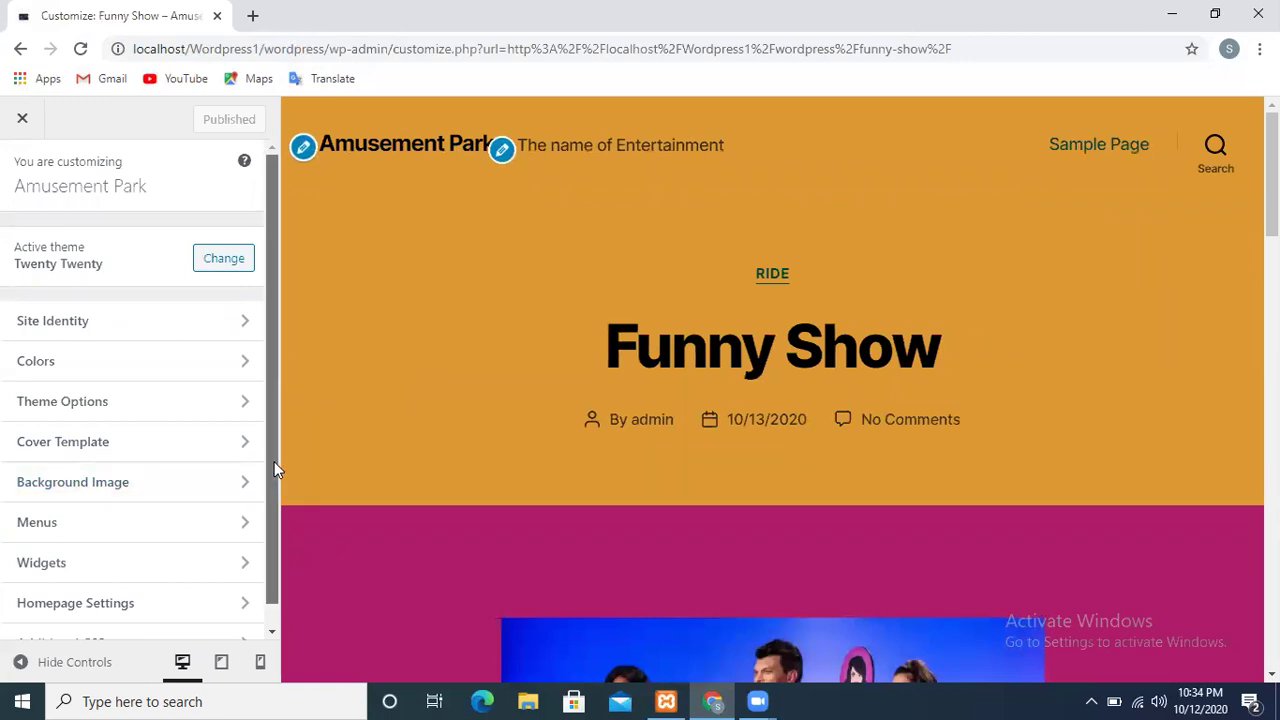
drag(274, 461, 268, 596)
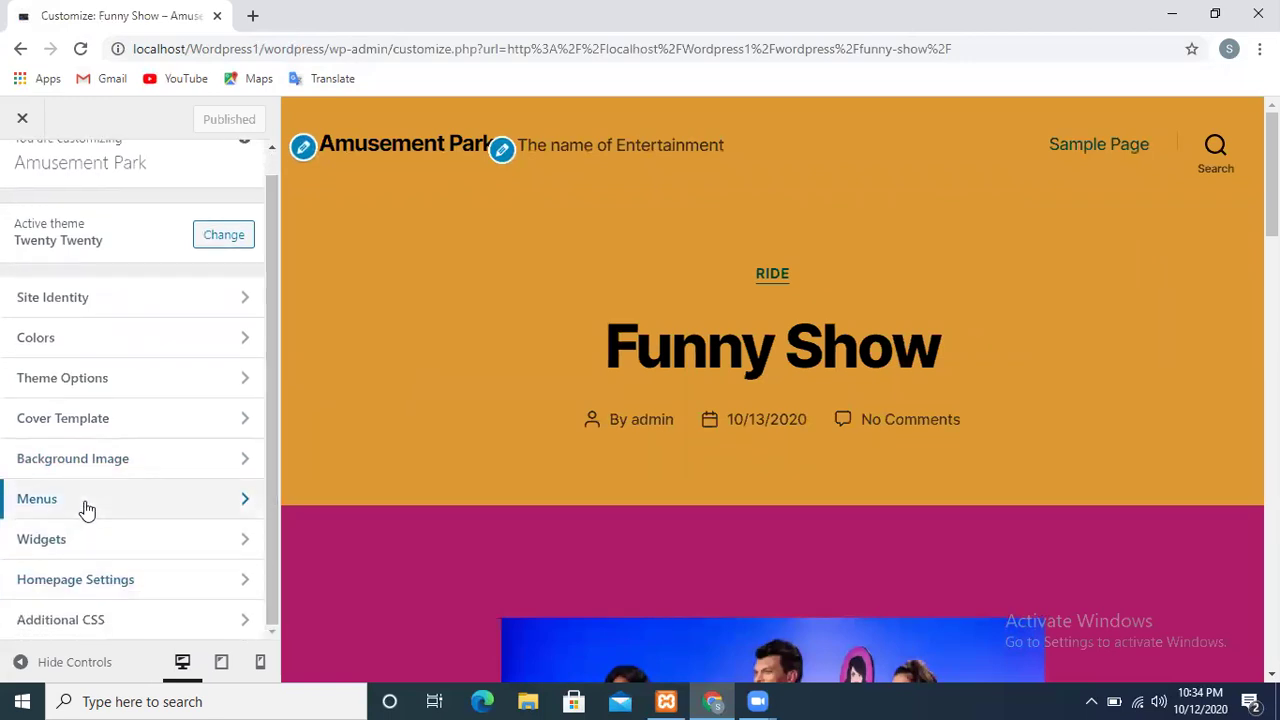
Create a new menu named 'Ride For kid' for the Desktop Horizontal Menu location
click(87, 510)
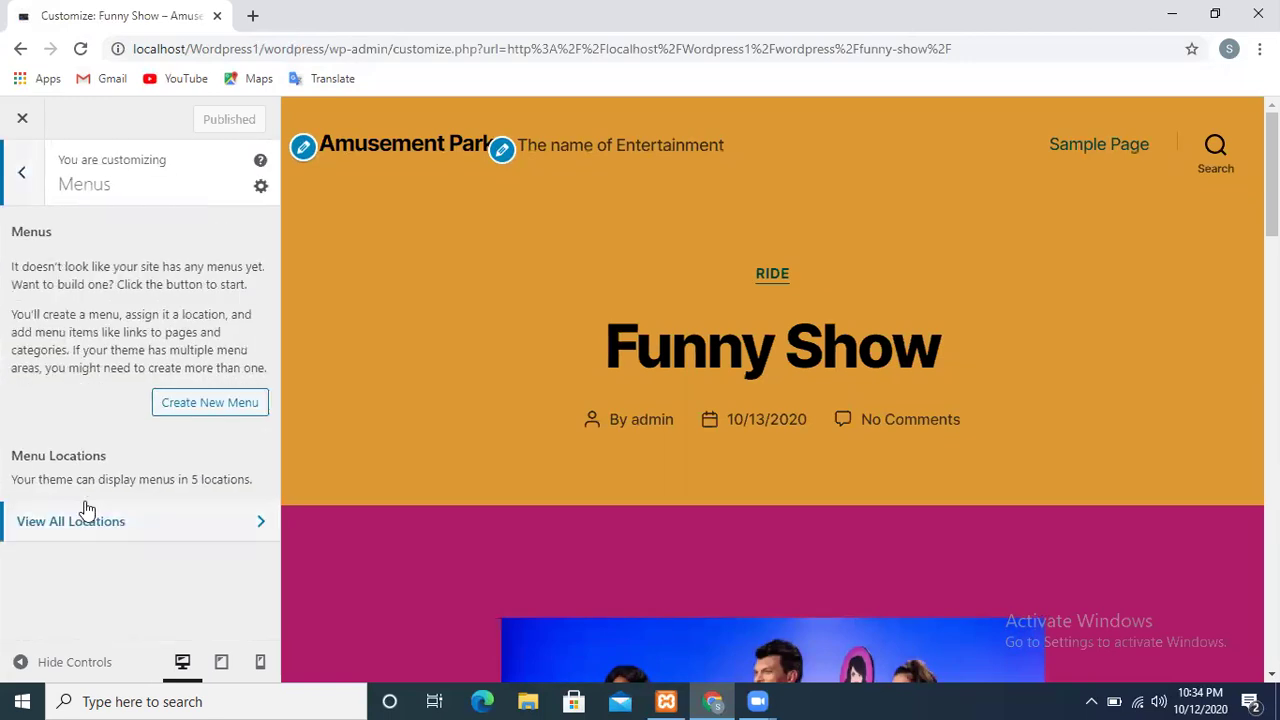
click(196, 410)
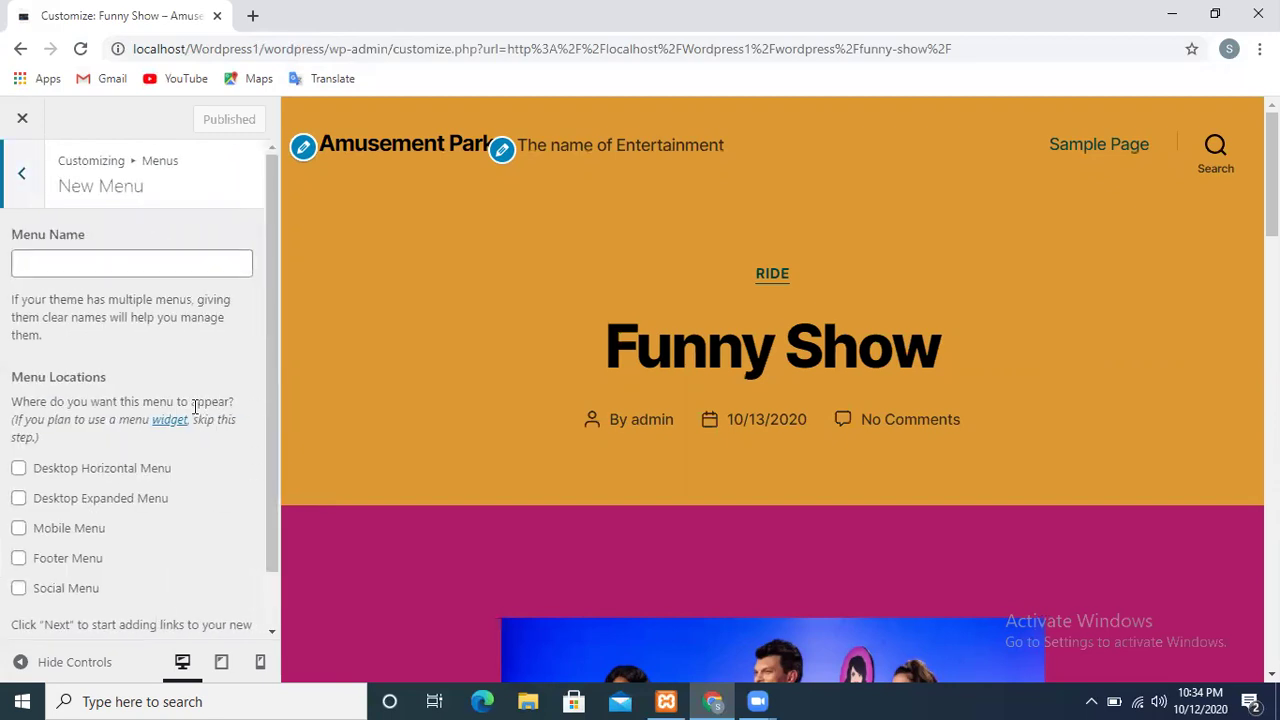
click(63, 262)
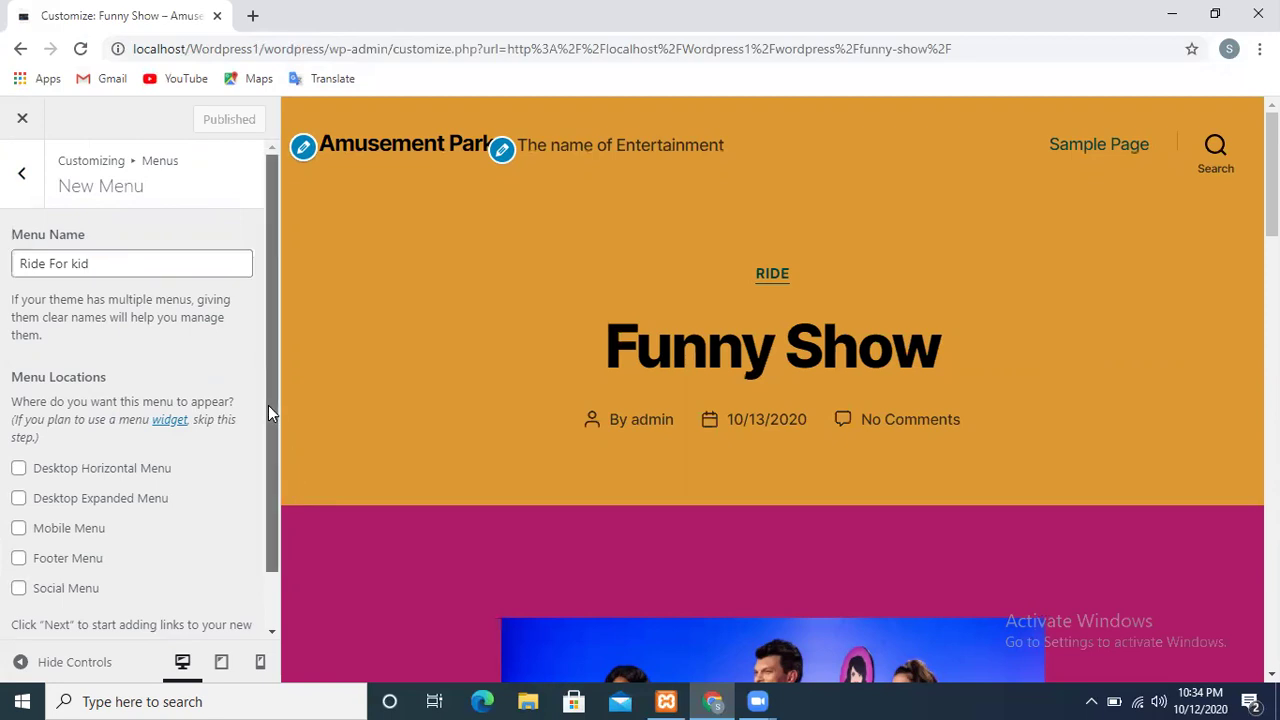
drag(268, 405, 283, 590)
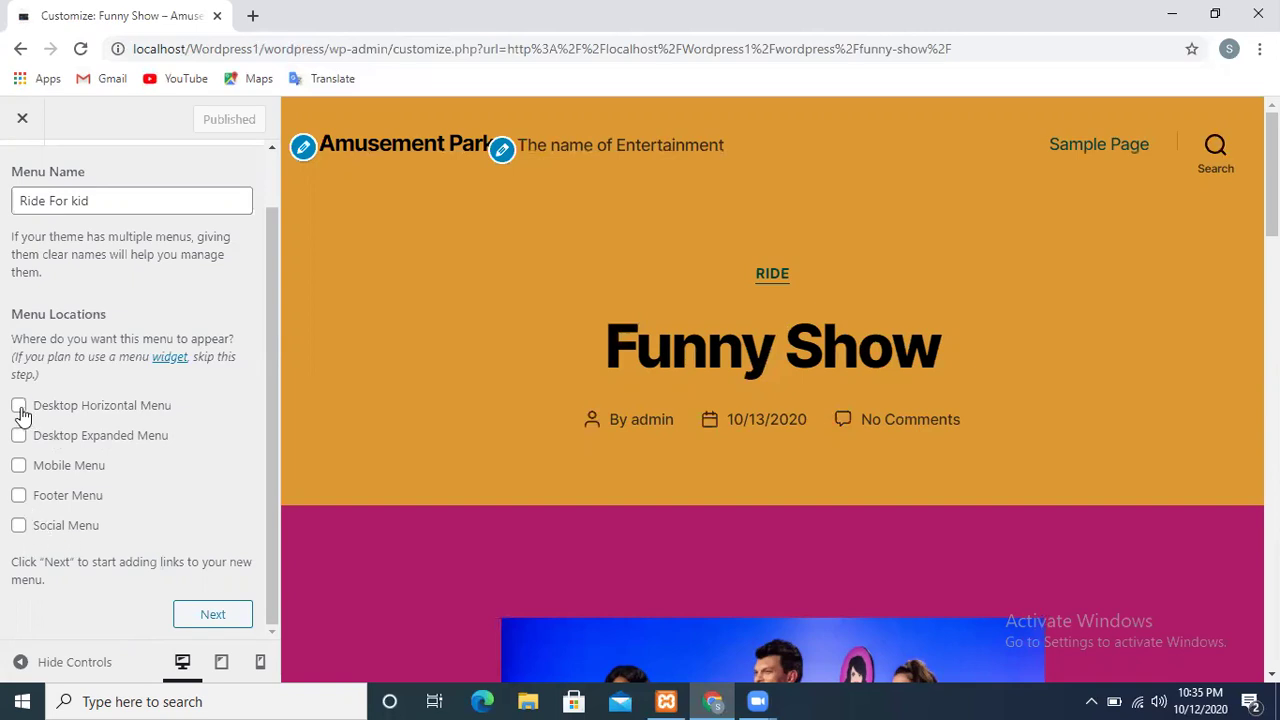
click(196, 614)
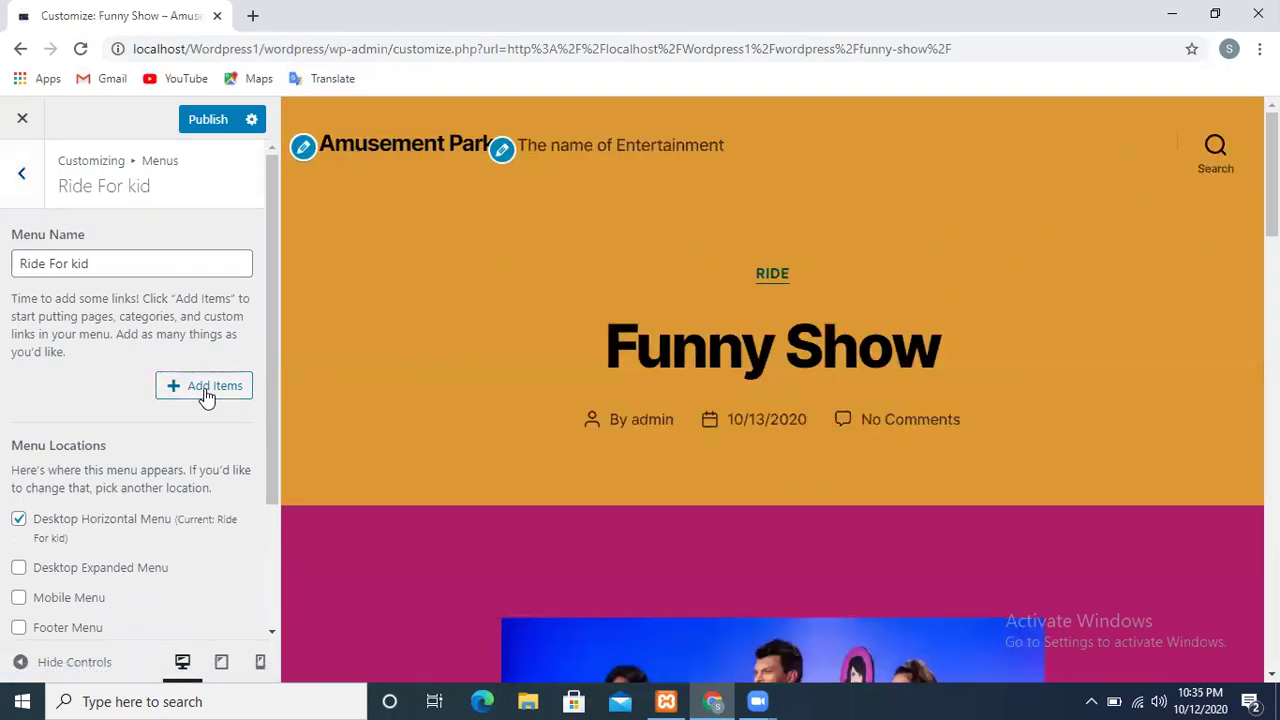
Add Home and a newly created 'Rides' page to the Ride For kid menu
click(205, 390)
click(355, 349)
click(383, 259)
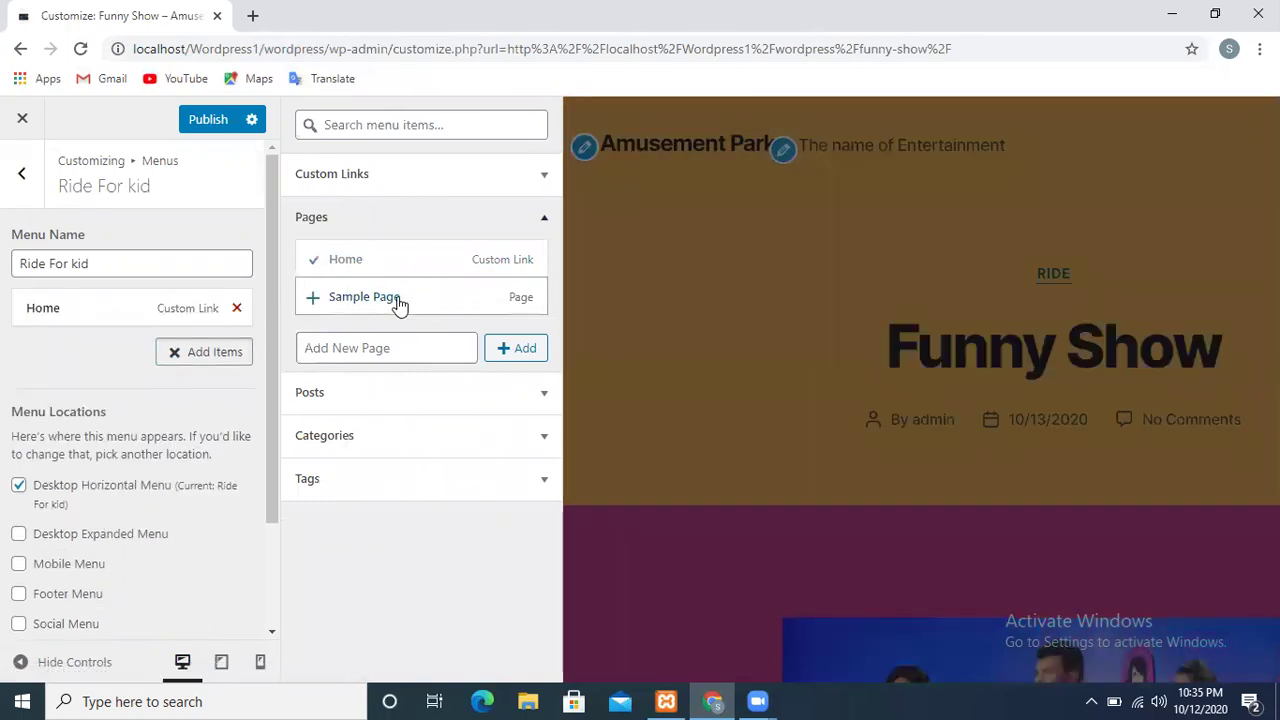
click(399, 300)
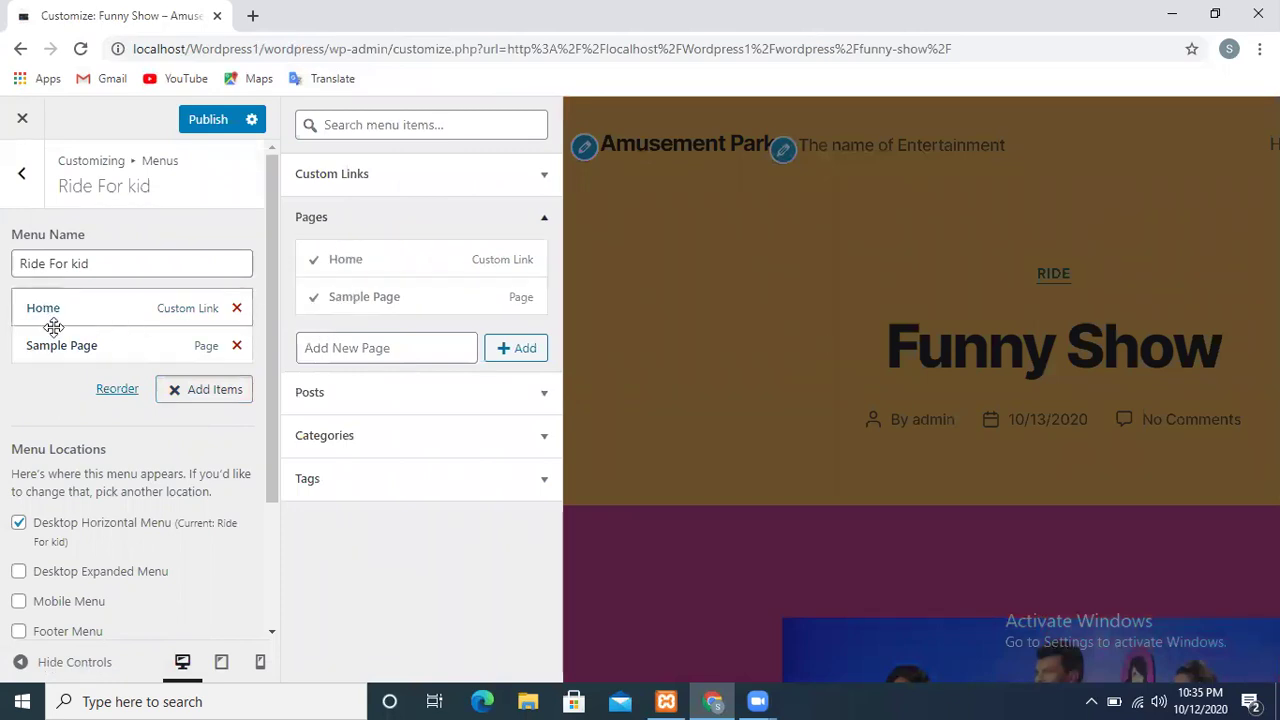
click(237, 346)
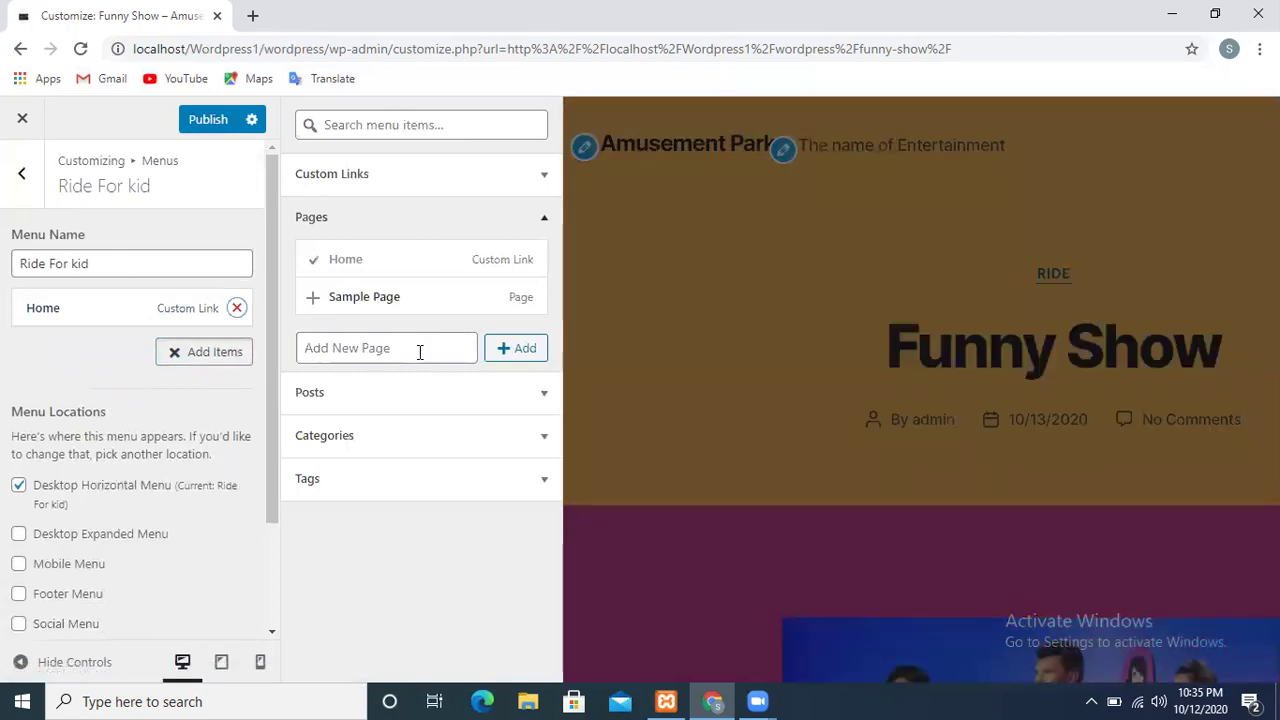
click(420, 352)
text(Rid)
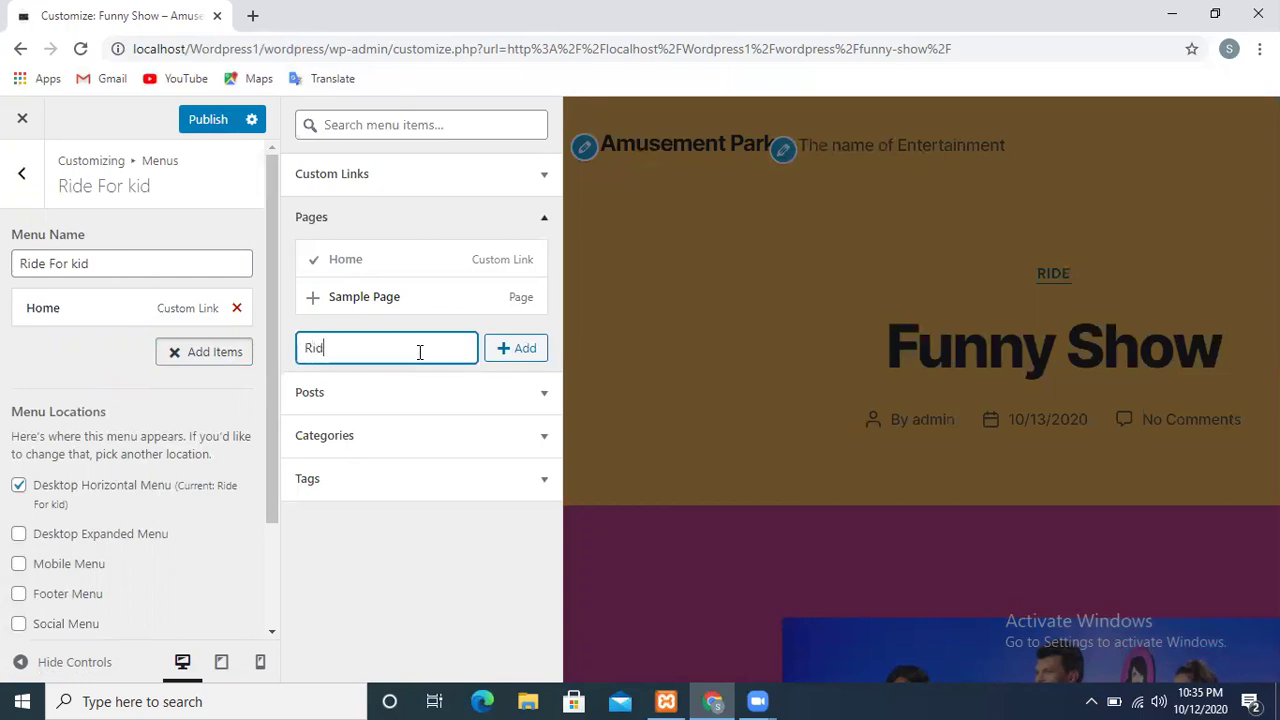
text(es)
click(524, 364)
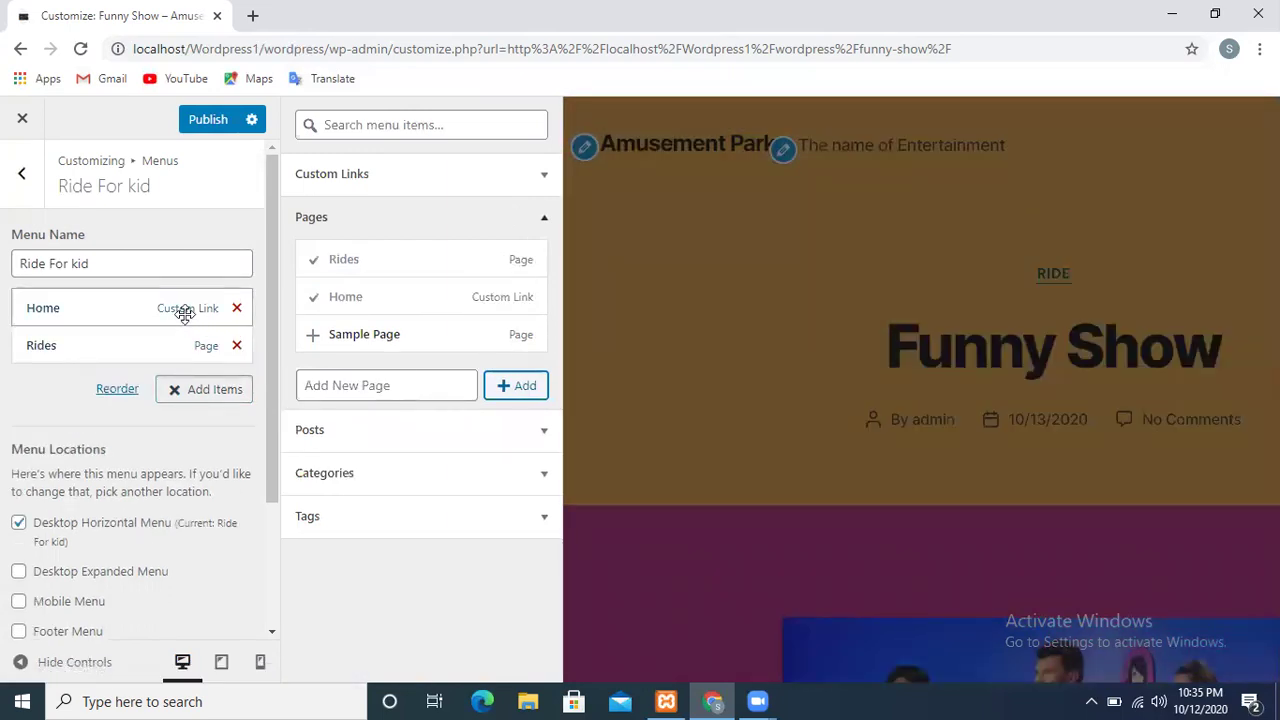
Check the Home menu item's details, then return to the main Customizer menu
click(185, 313)
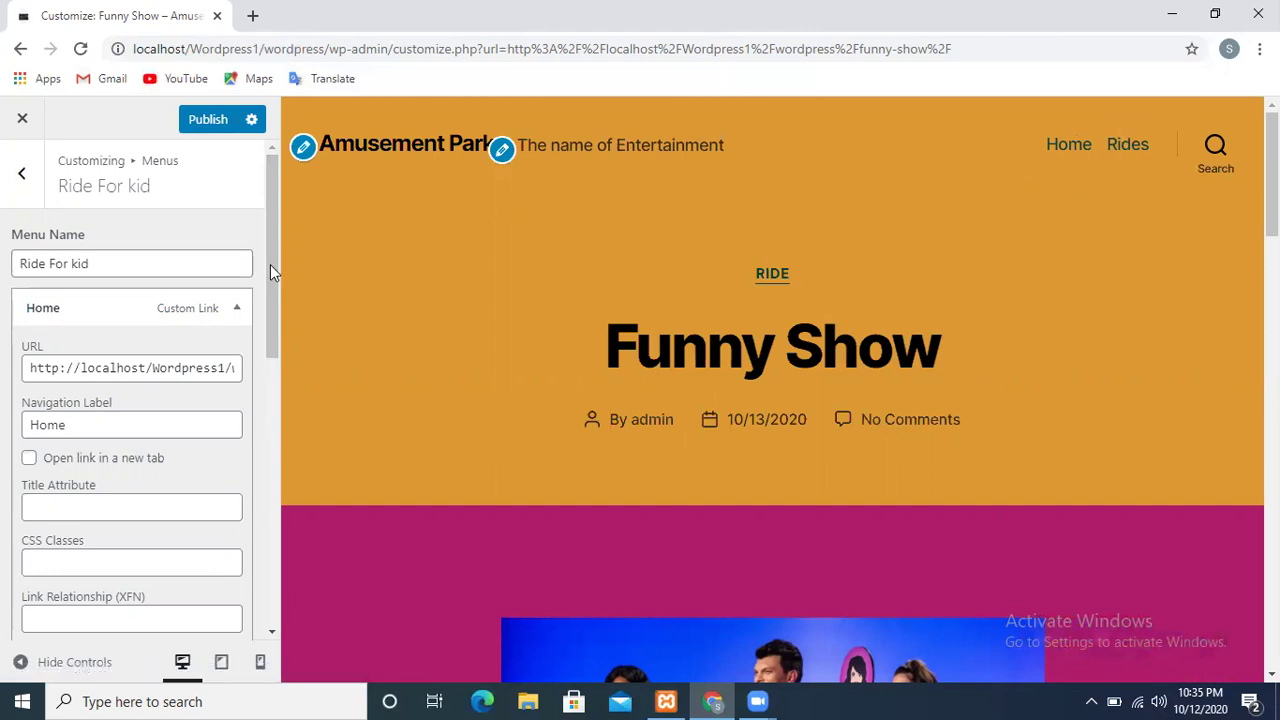
click(268, 450)
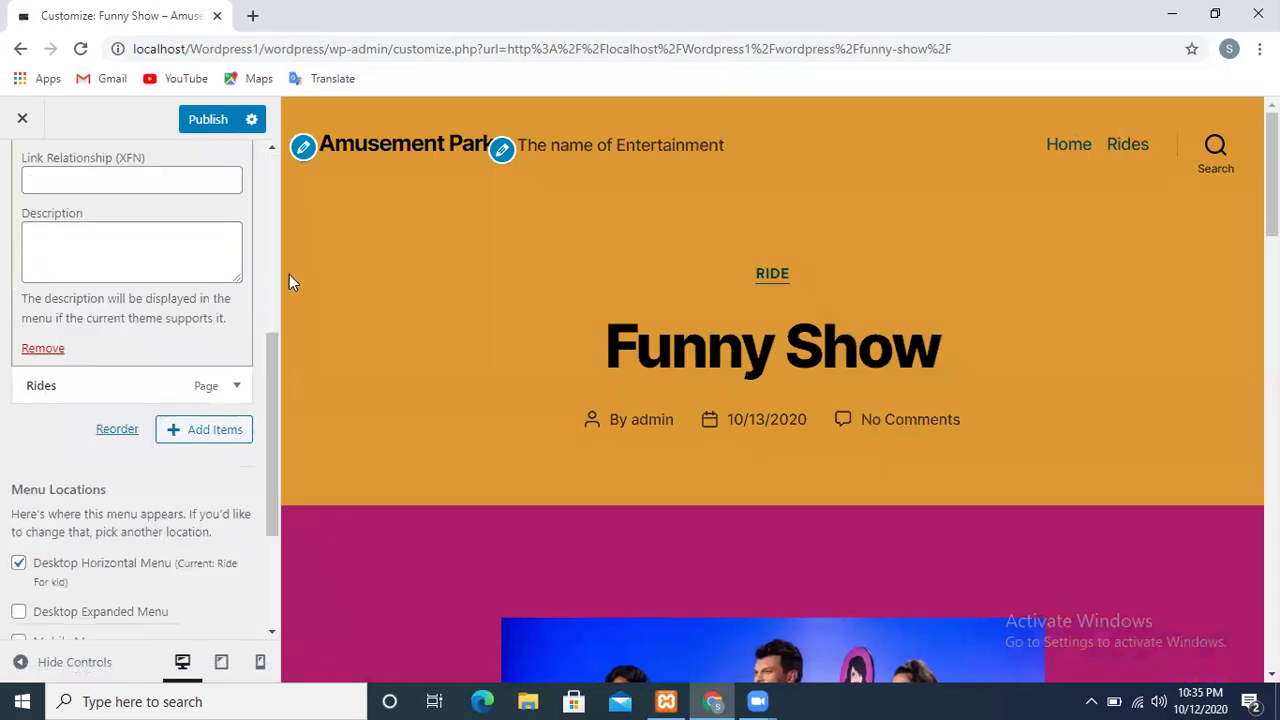
click(270, 212)
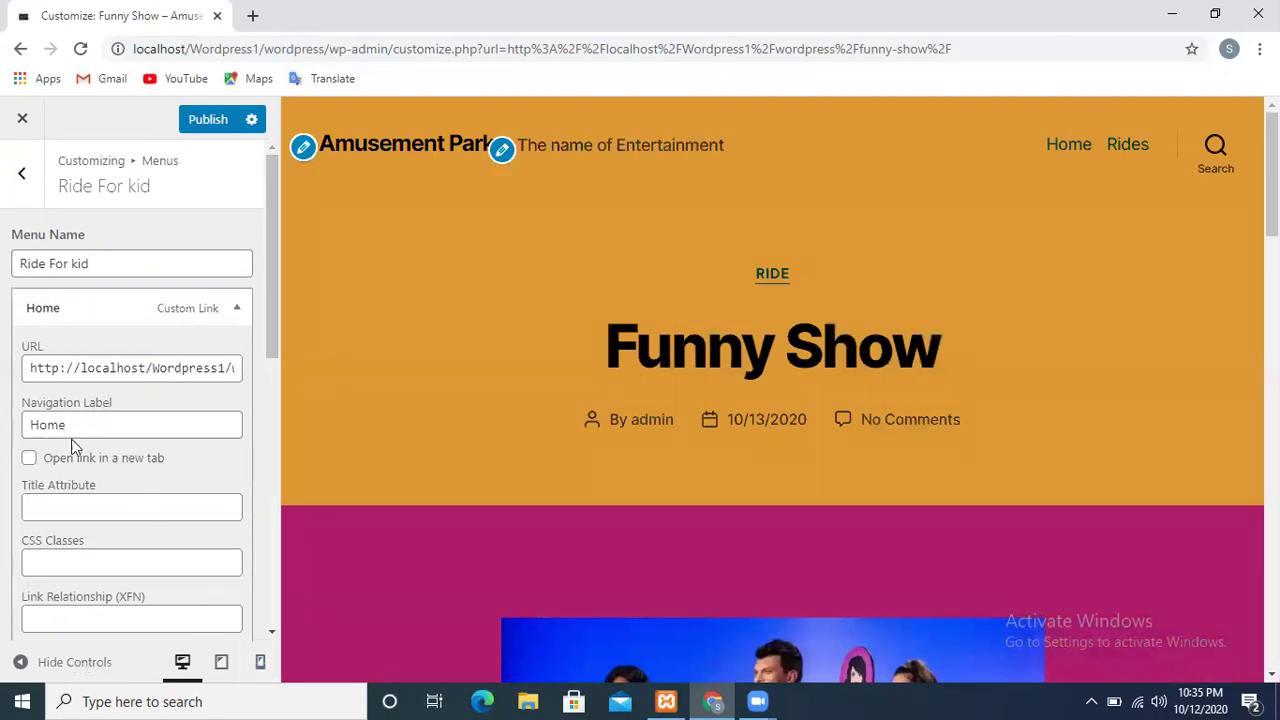
drag(270, 339, 283, 289)
click(23, 167)
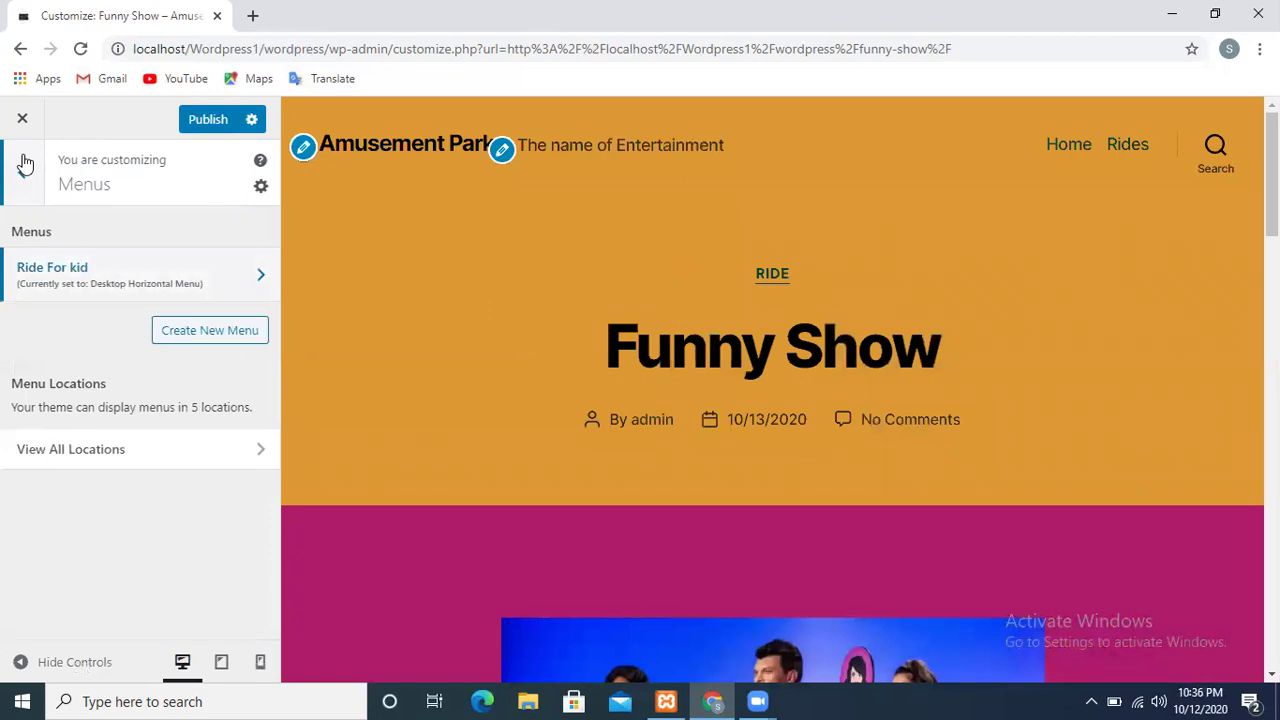
click(17, 168)
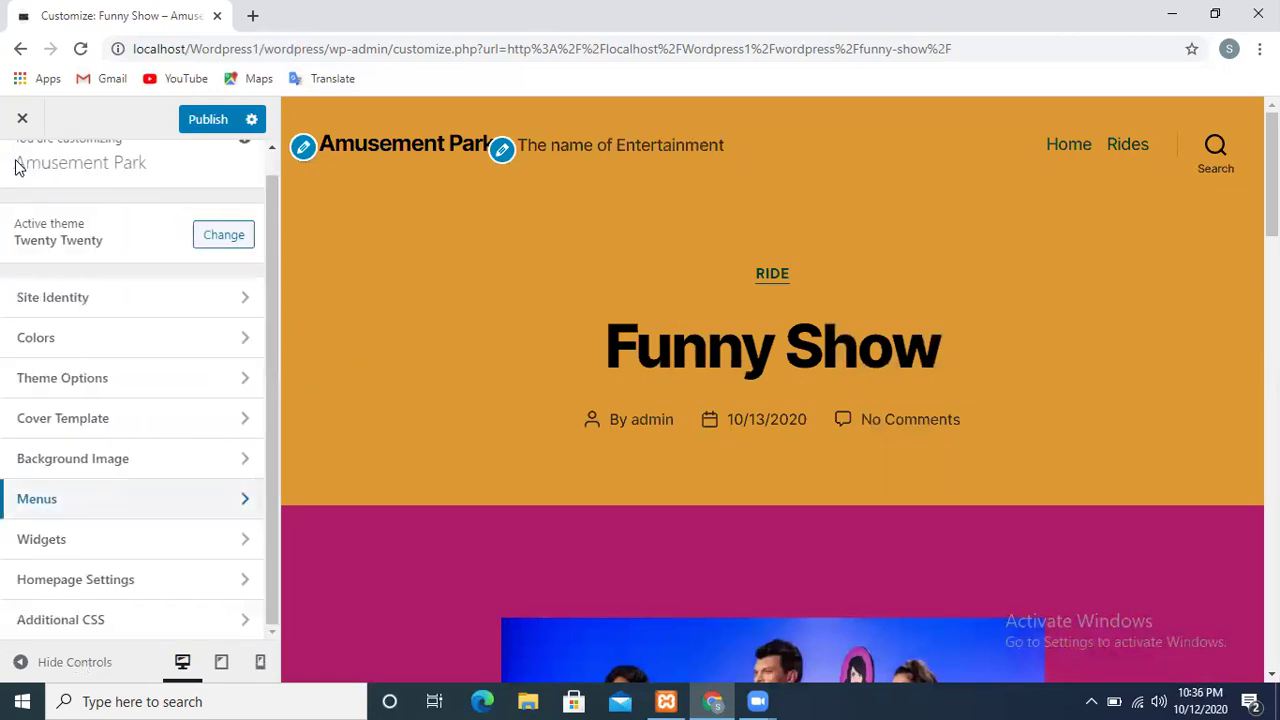
Browse the Footer #1 widget area, then switch to Footer #2 with Archives, Categories and Meta
click(100, 548)
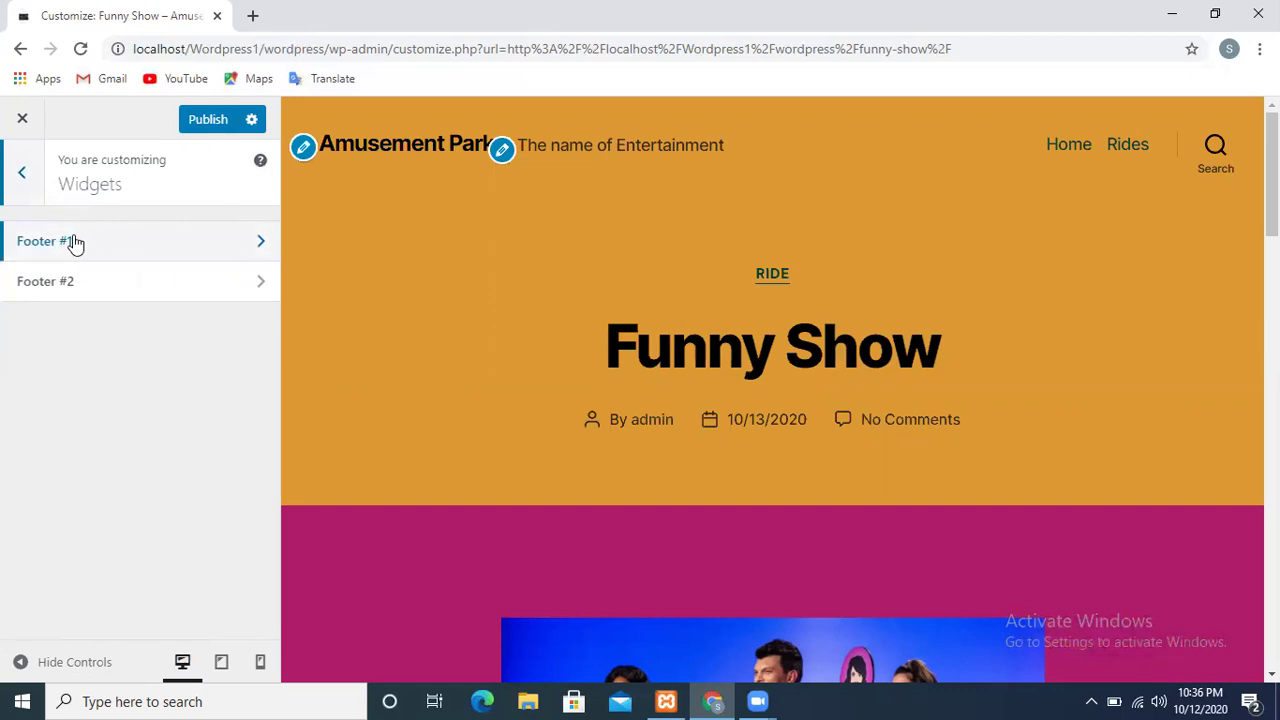
click(75, 243)
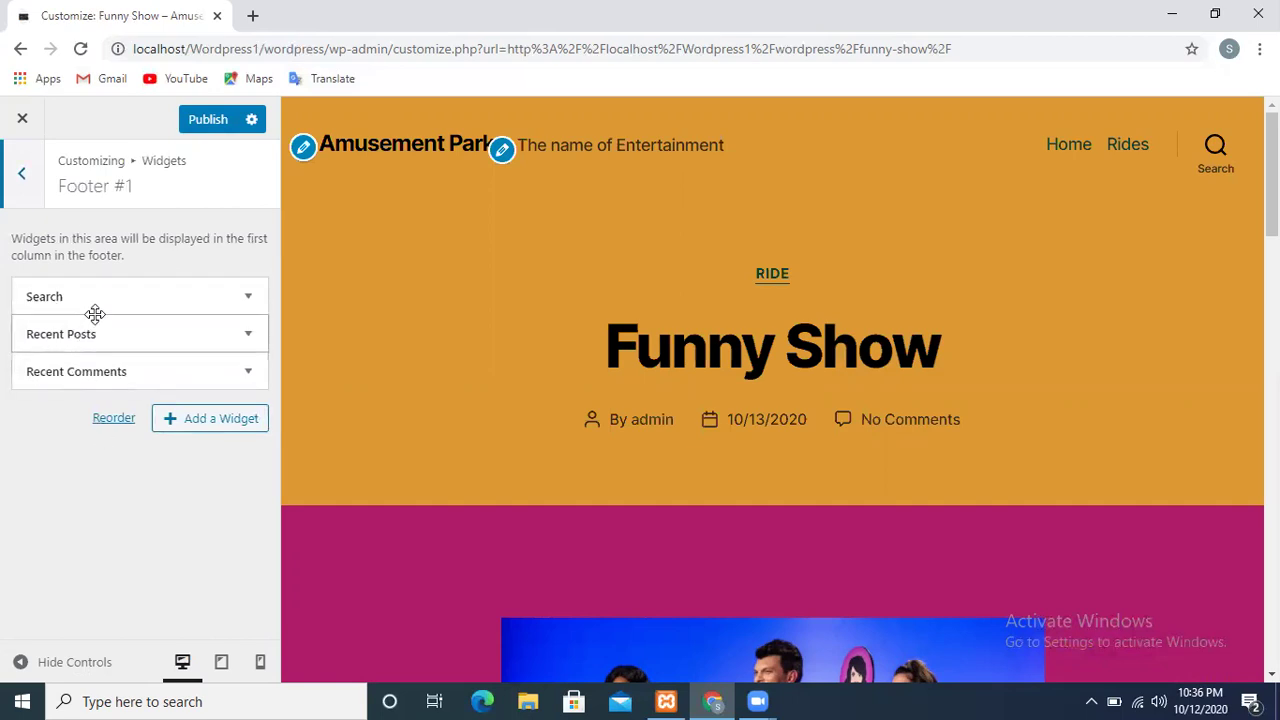
scroll(772, 390, down, 5)
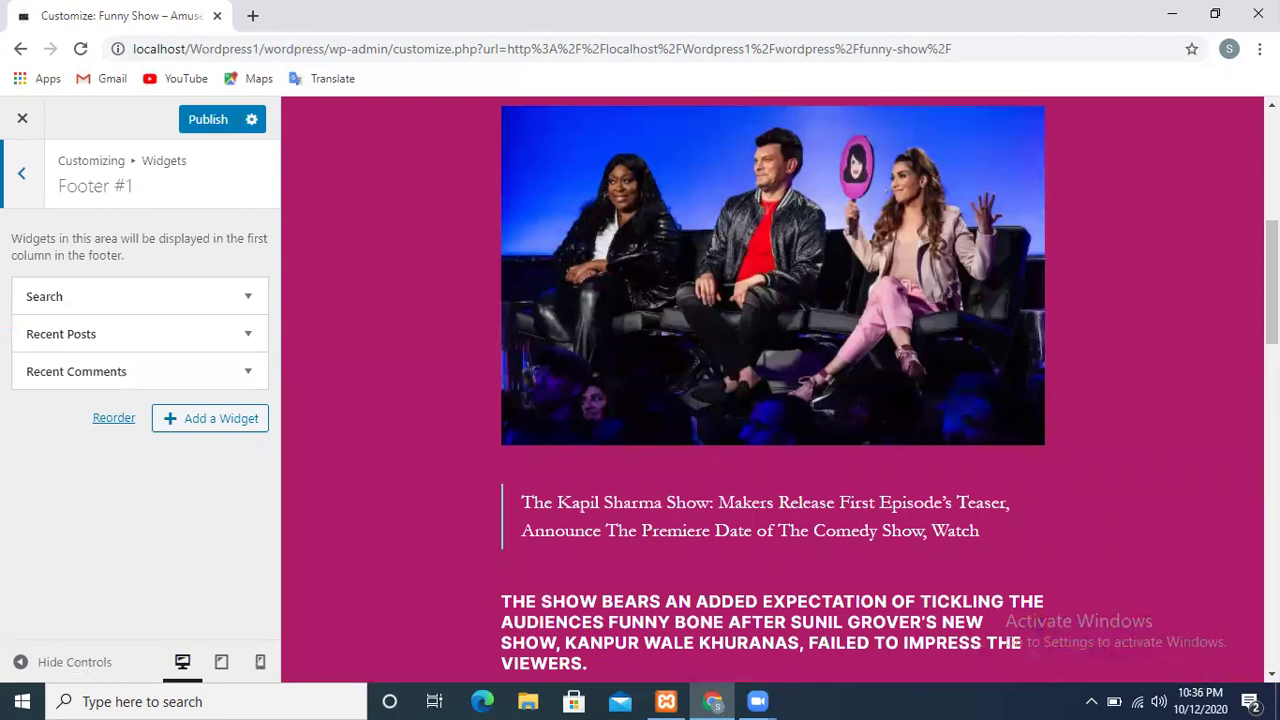
drag(1271, 282, 1271, 547)
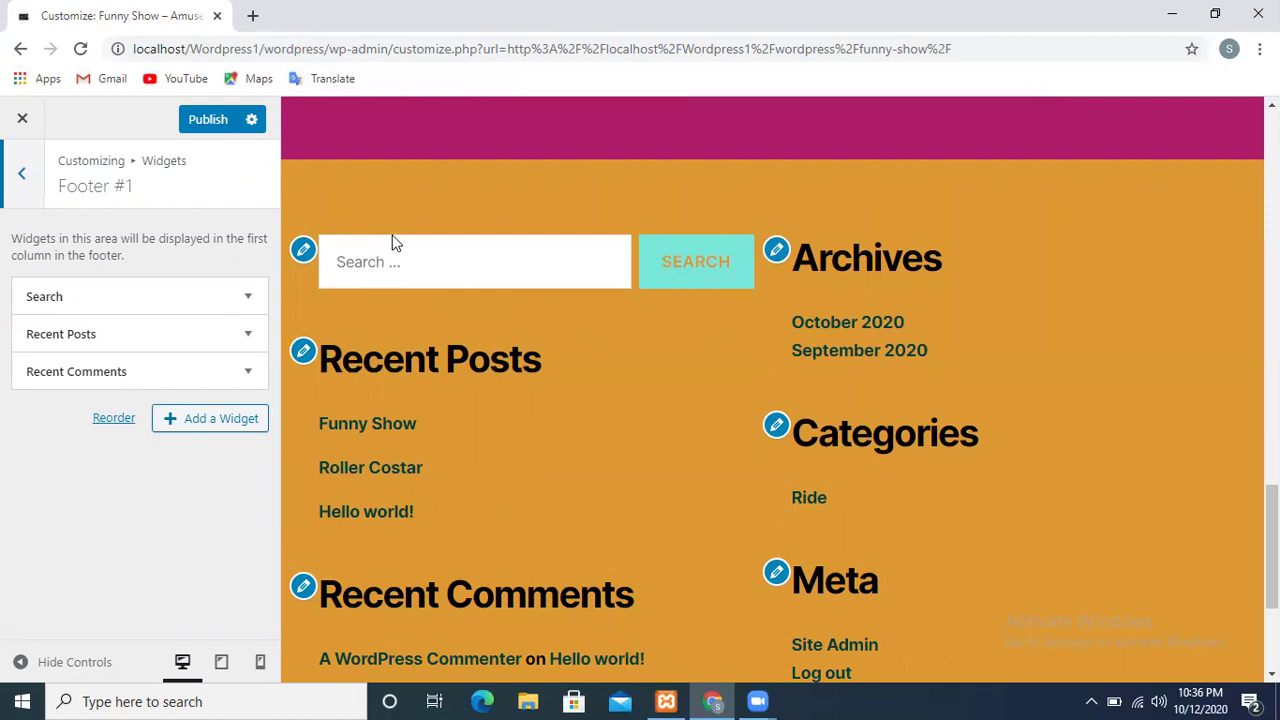
click(18, 180)
click(71, 283)
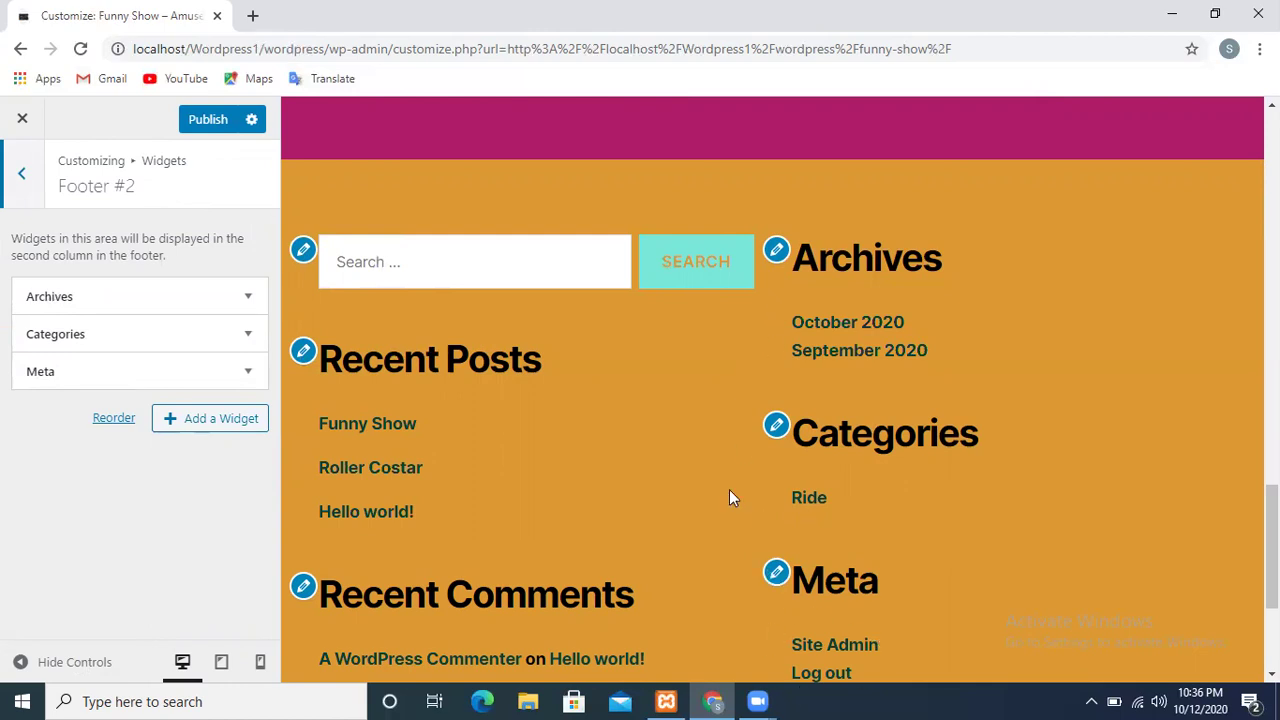
Add a Calendar widget to the Footer #2 widget area
click(224, 428)
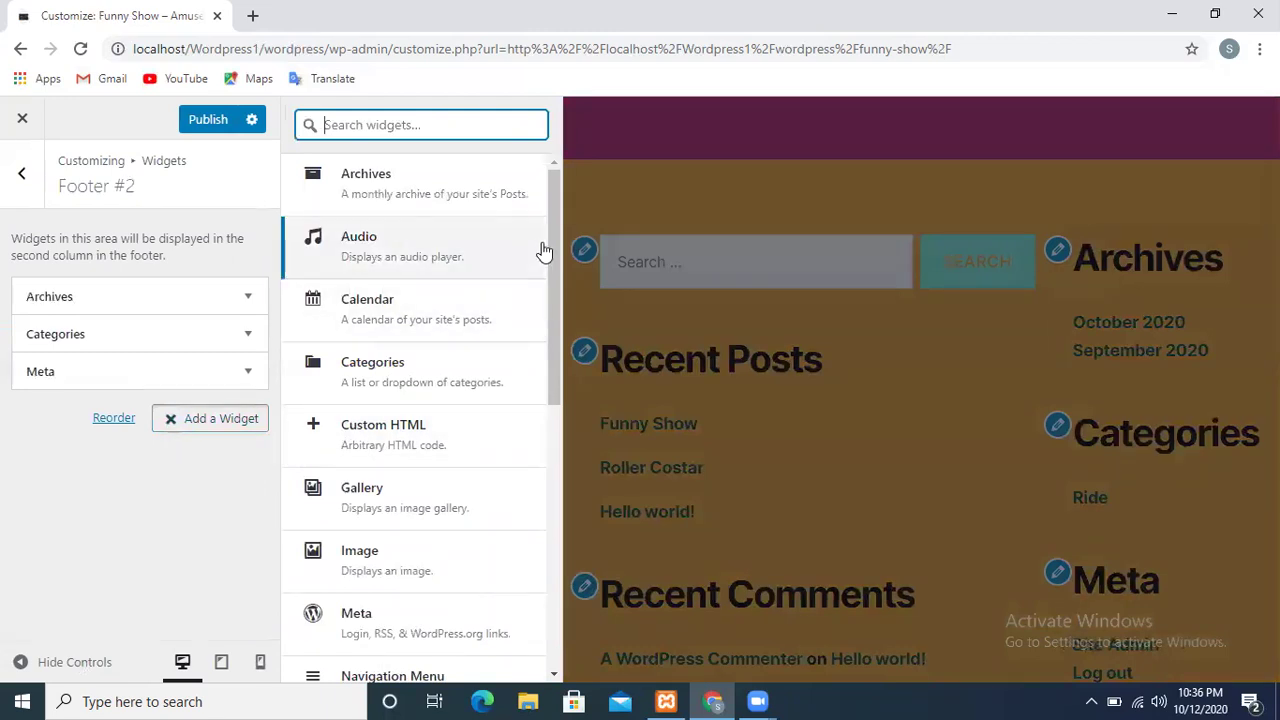
scroll(555, 208, down, 2)
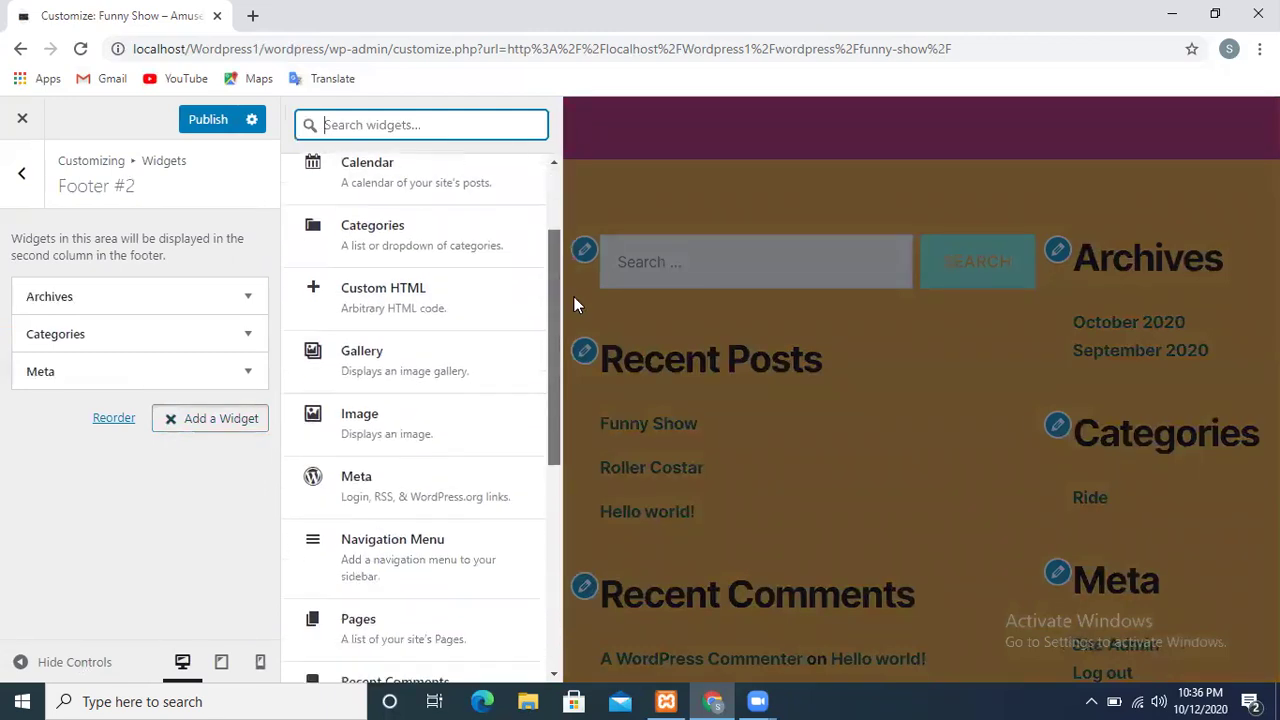
scroll(590, 420, down, 5)
scroll(560, 375, up, 2)
drag(560, 370, 534, 276)
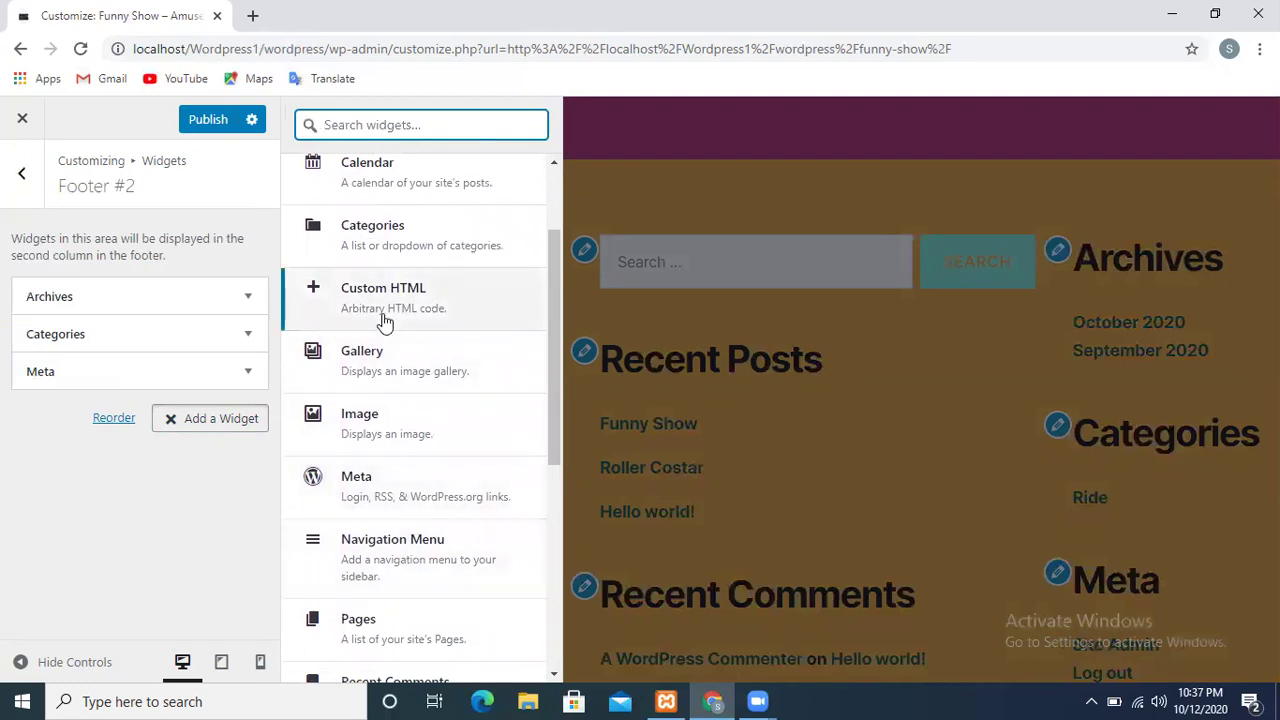
click(365, 205)
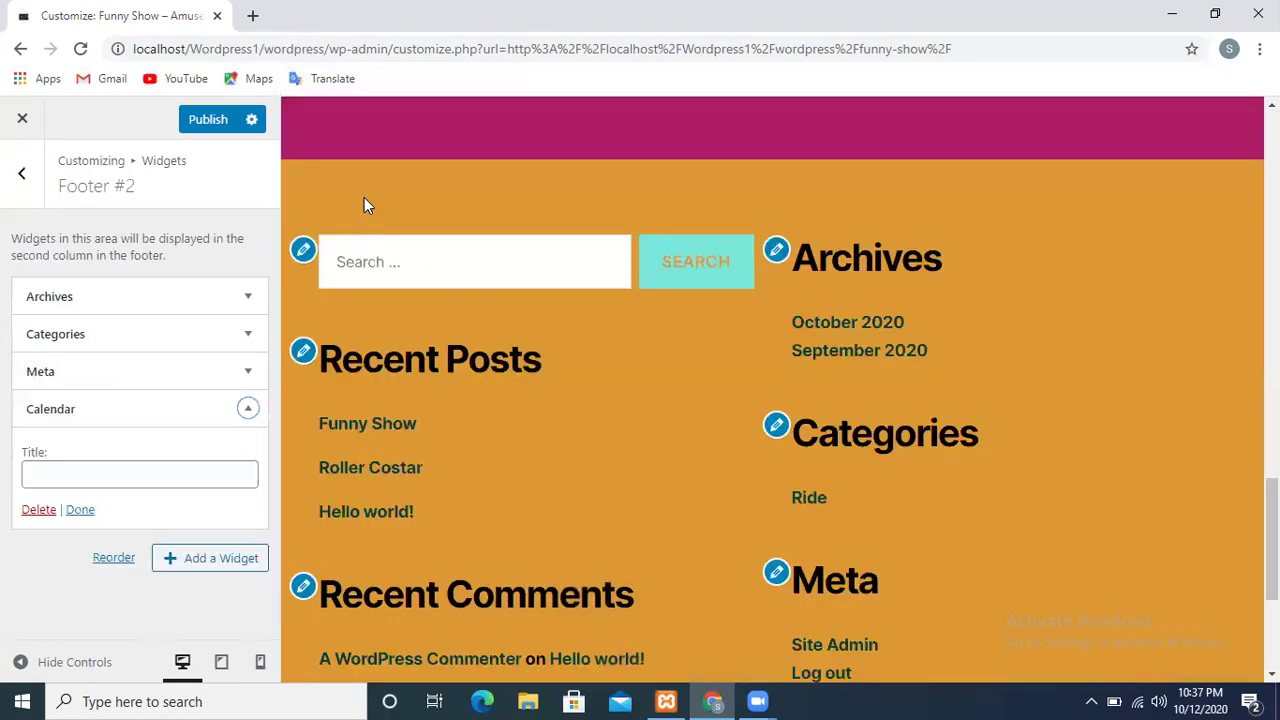
scroll(753, 455, down, 3)
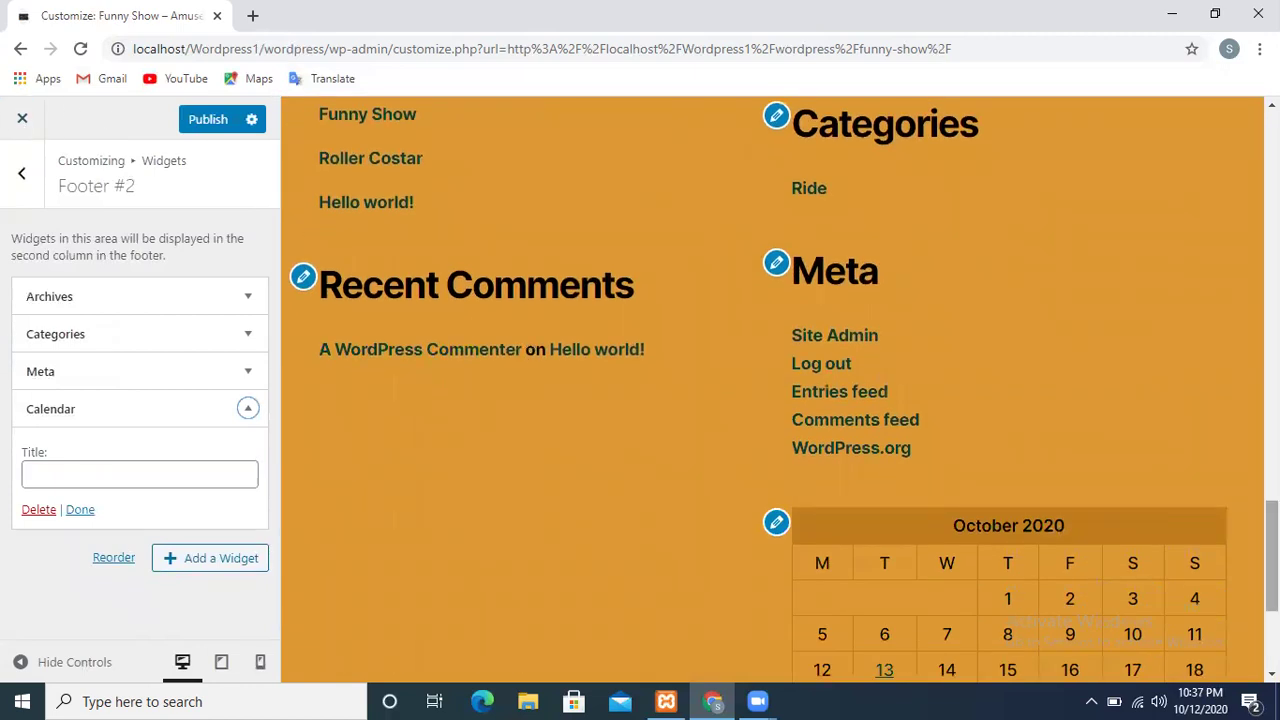
scroll(902, 547, down, 3)
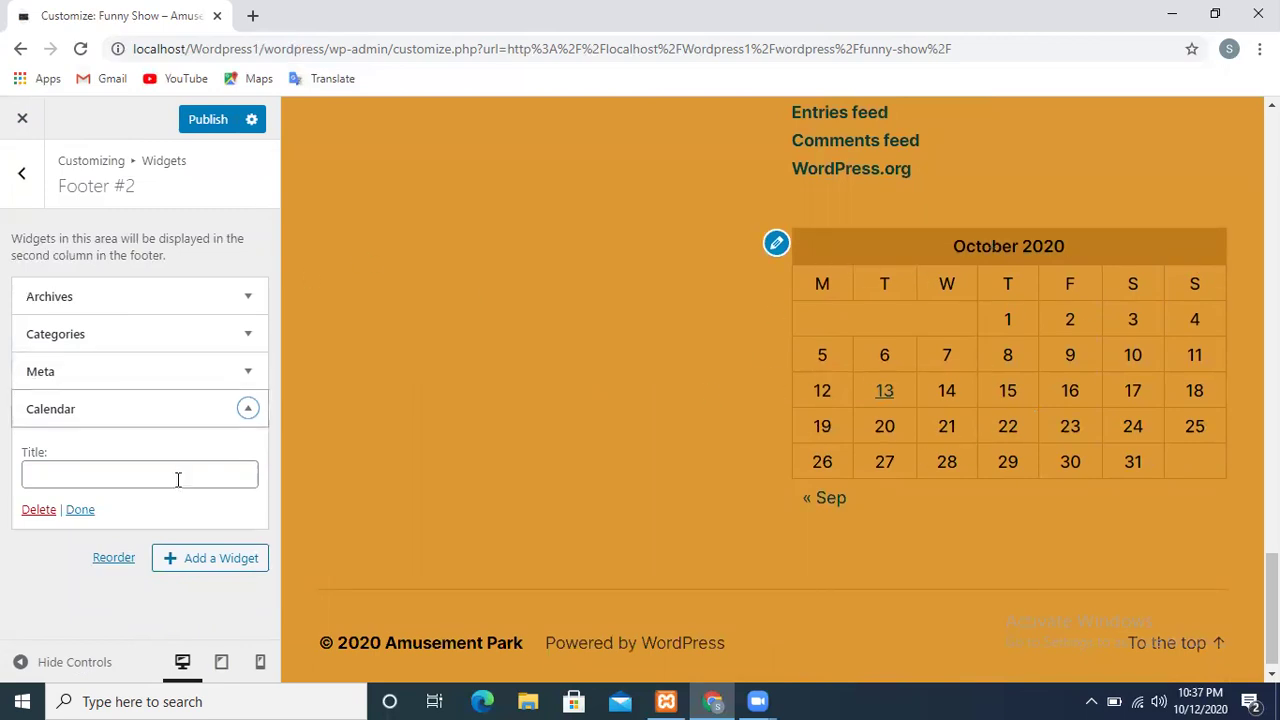
Title the widget 'Calendar', fixing the 'Calender' misspelling, and publish the footer change
click(32, 478)
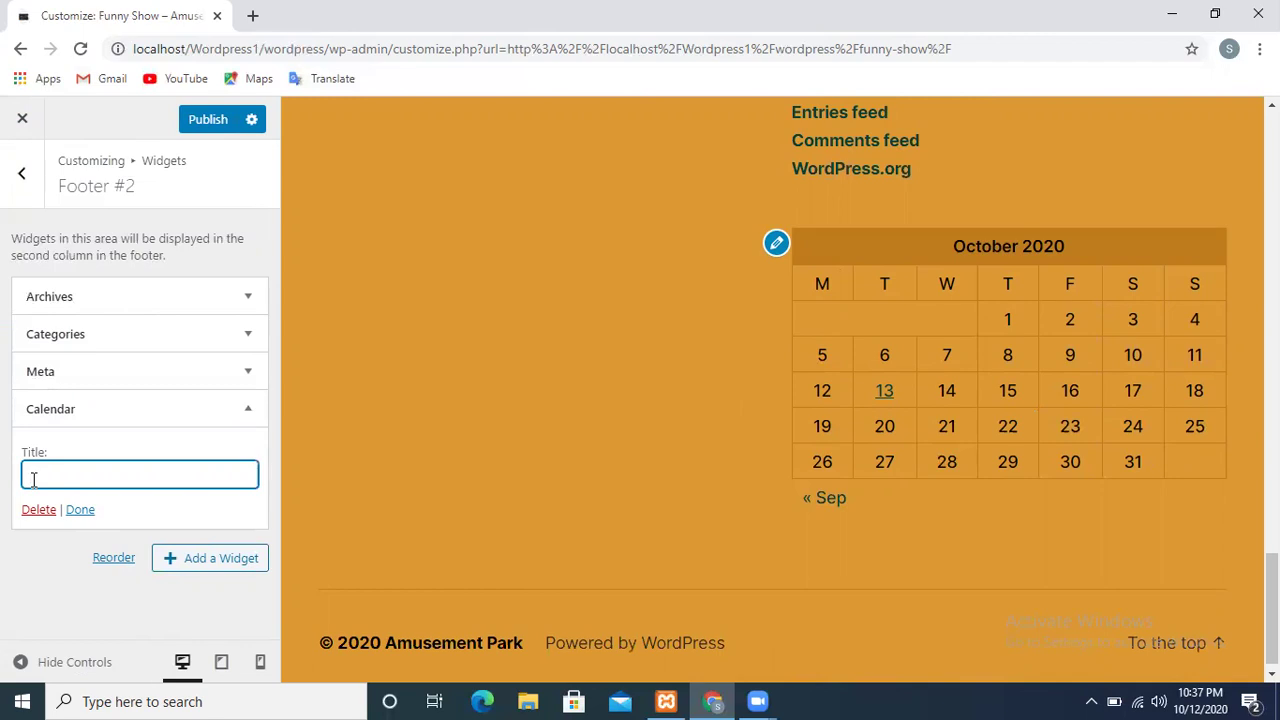
text(Ca)
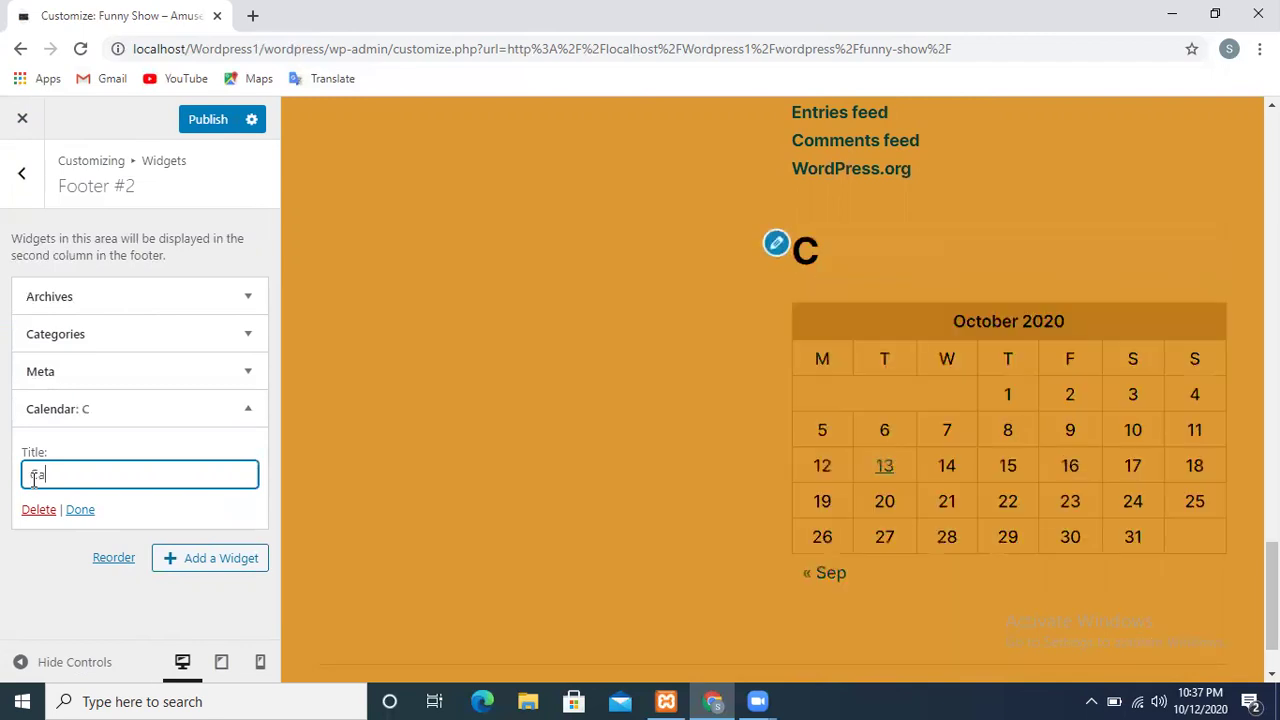
text(lender)
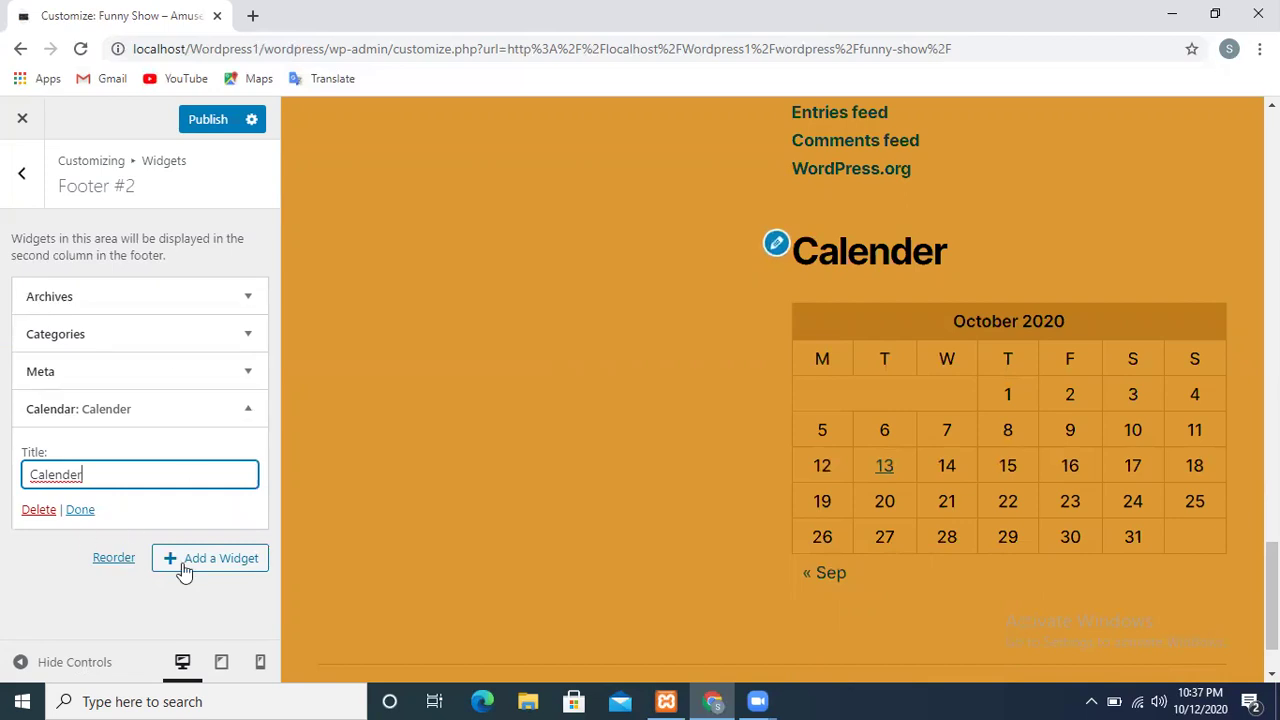
right_click(53, 476)
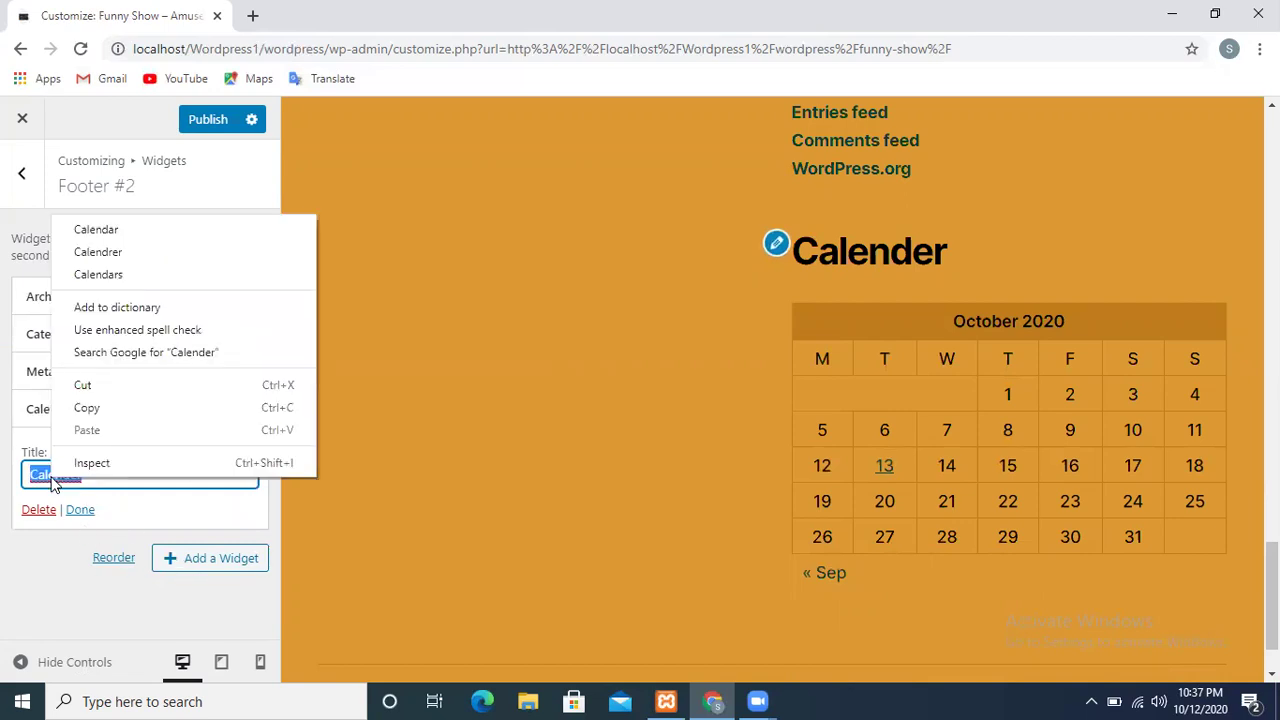
click(73, 225)
click(71, 512)
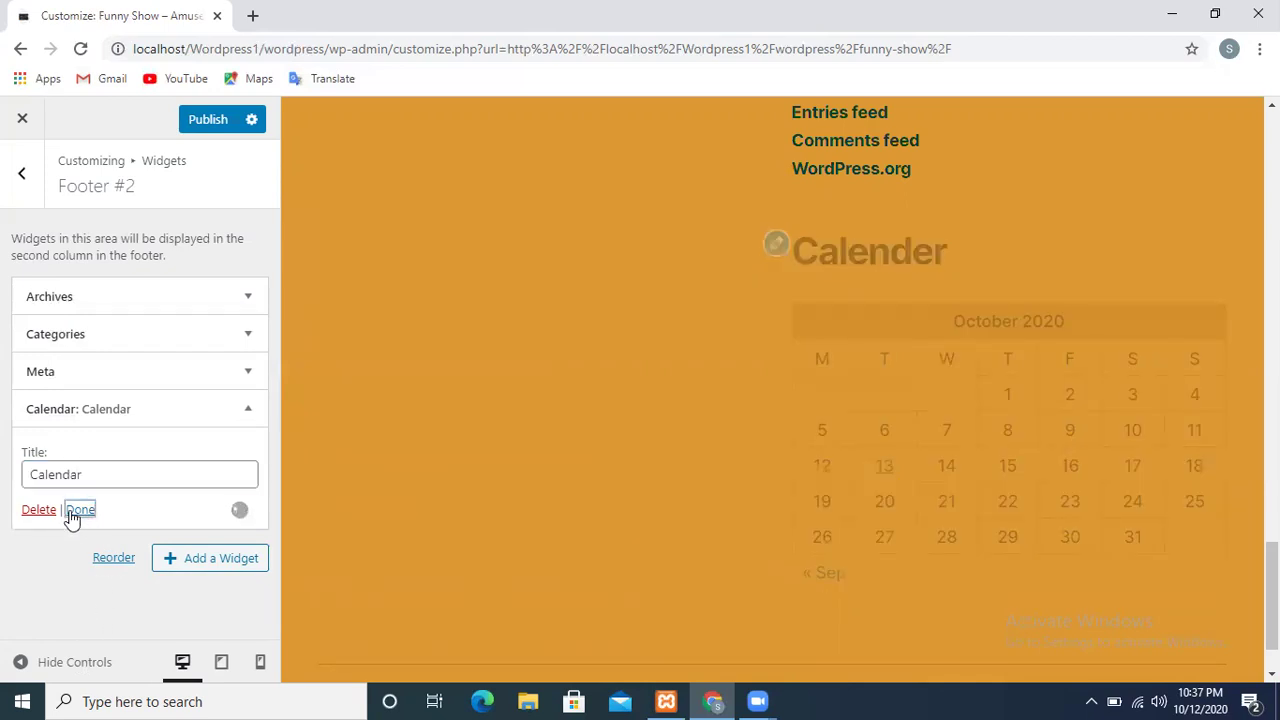
click(215, 119)
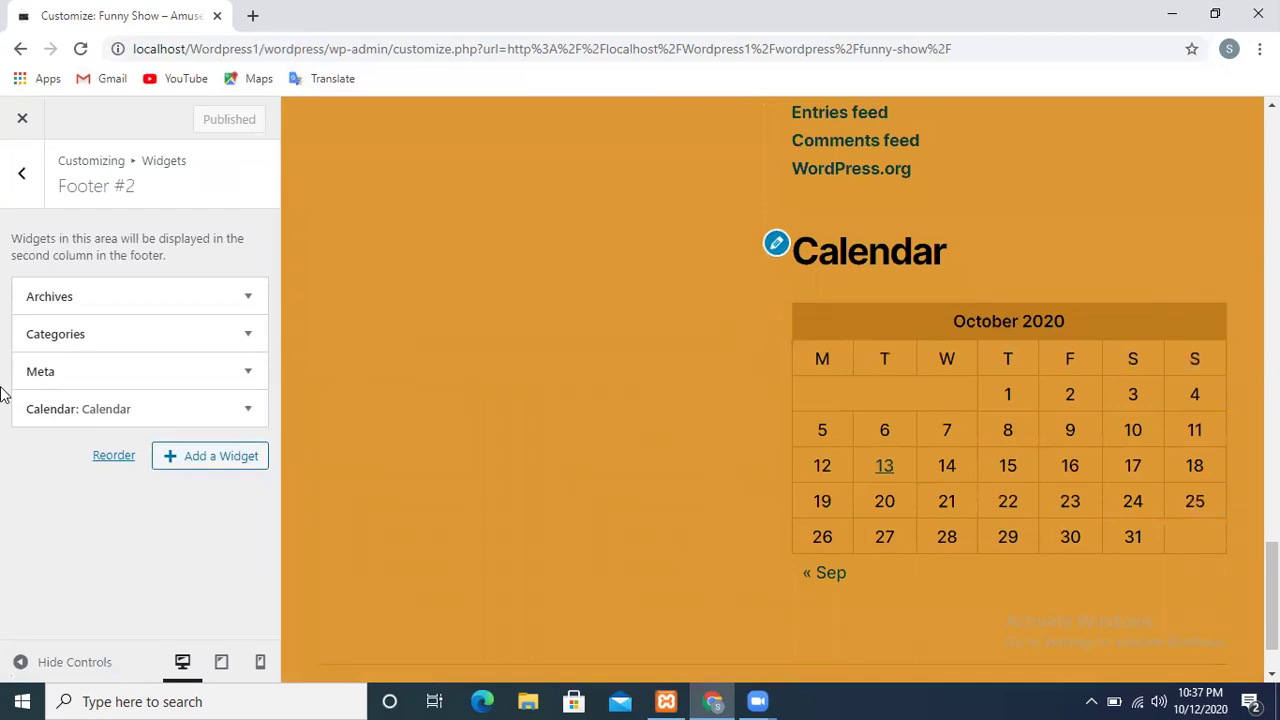
click(22, 182)
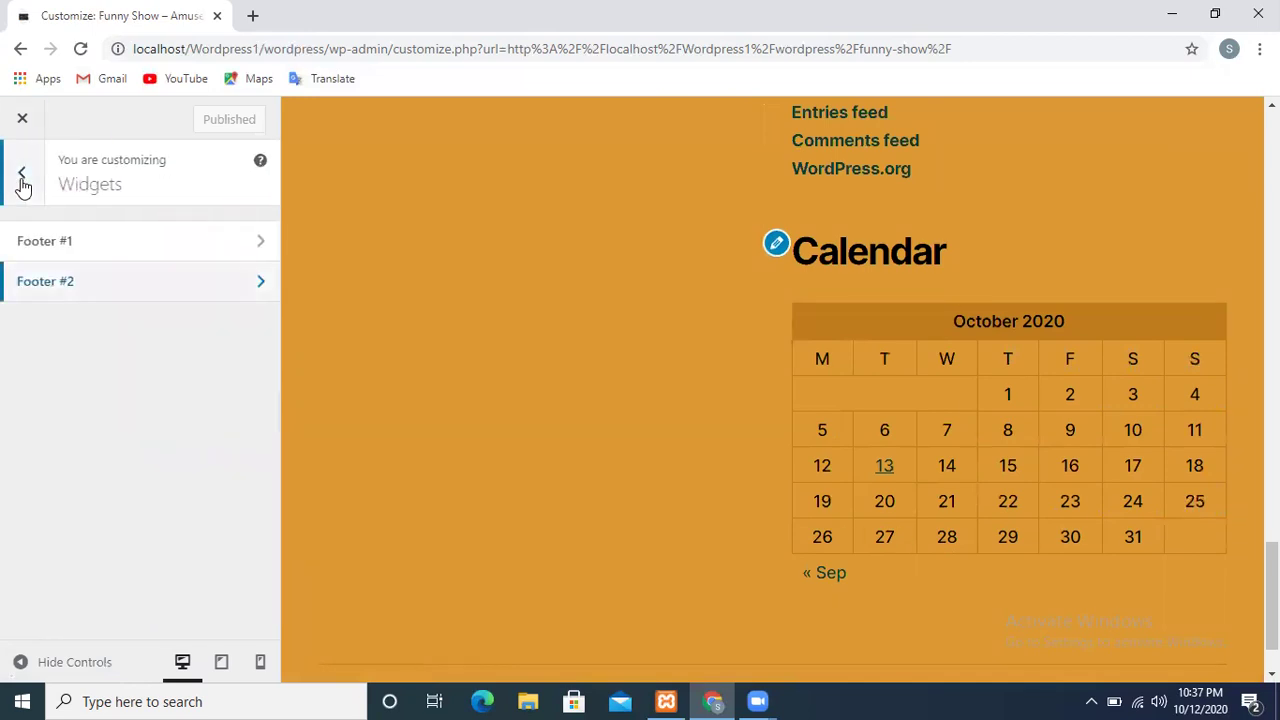
Make the homepage a static page with Rides as the homepage
click(22, 182)
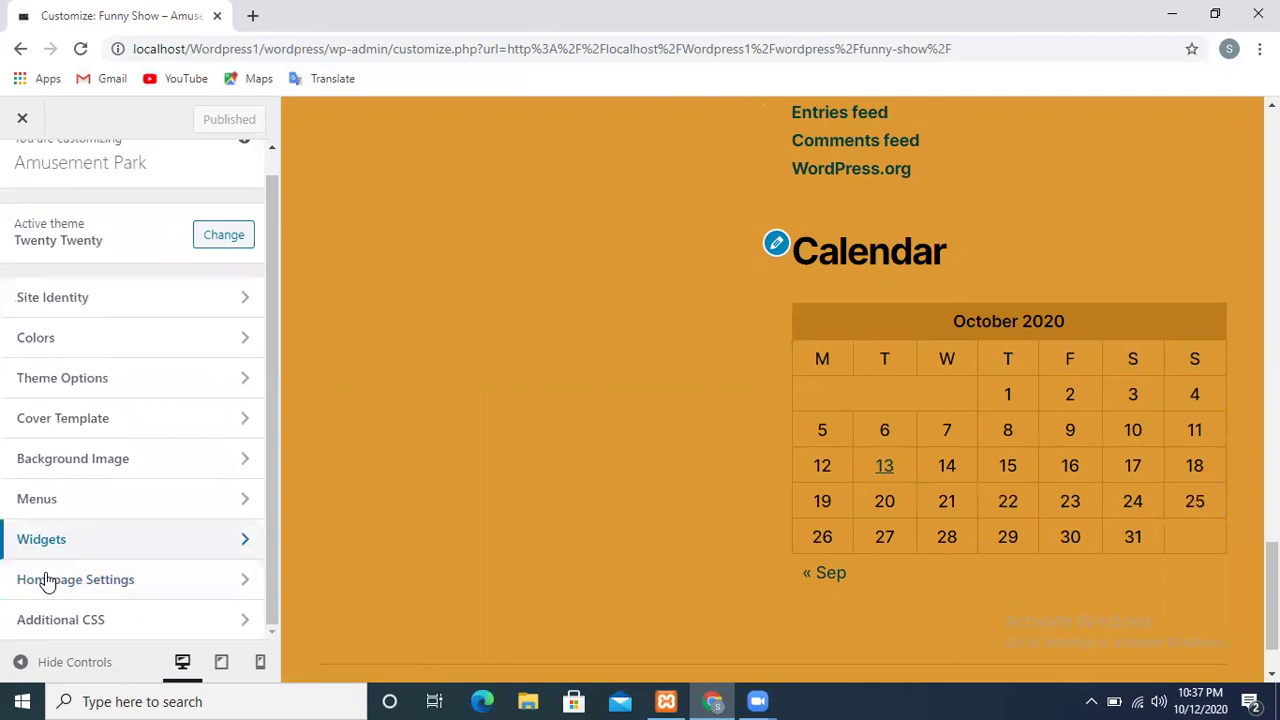
click(73, 590)
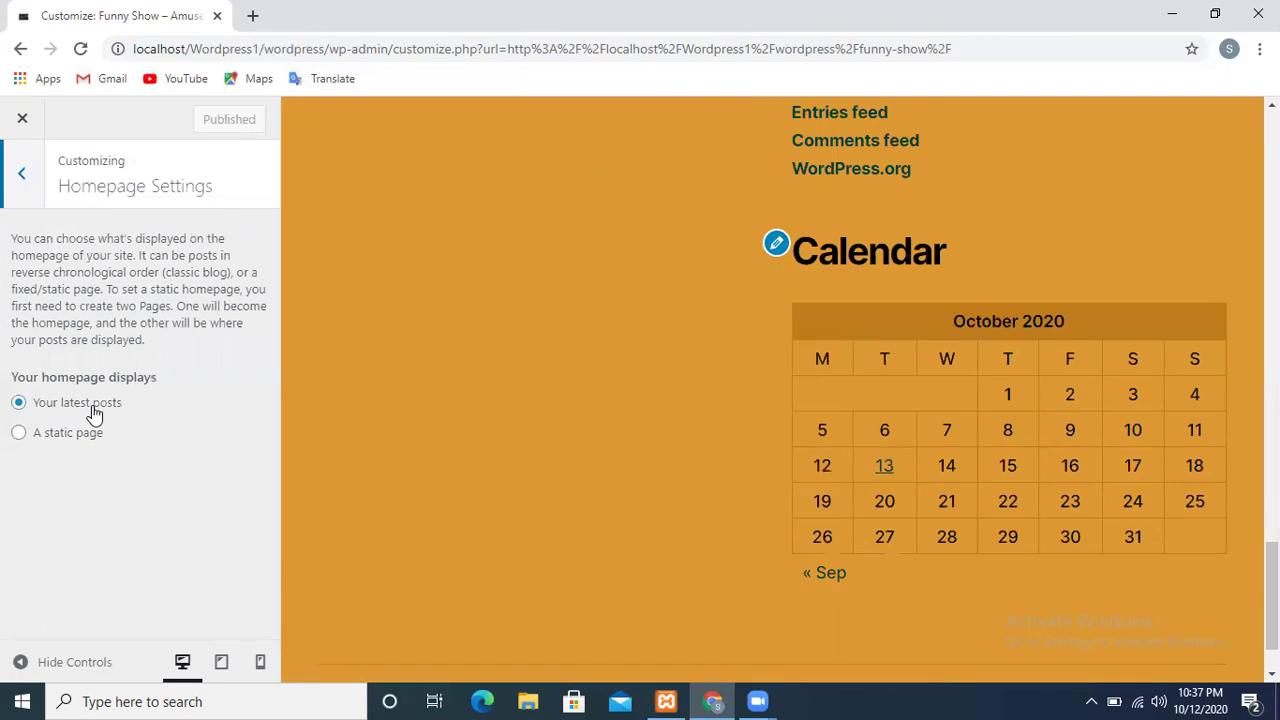
click(21, 437)
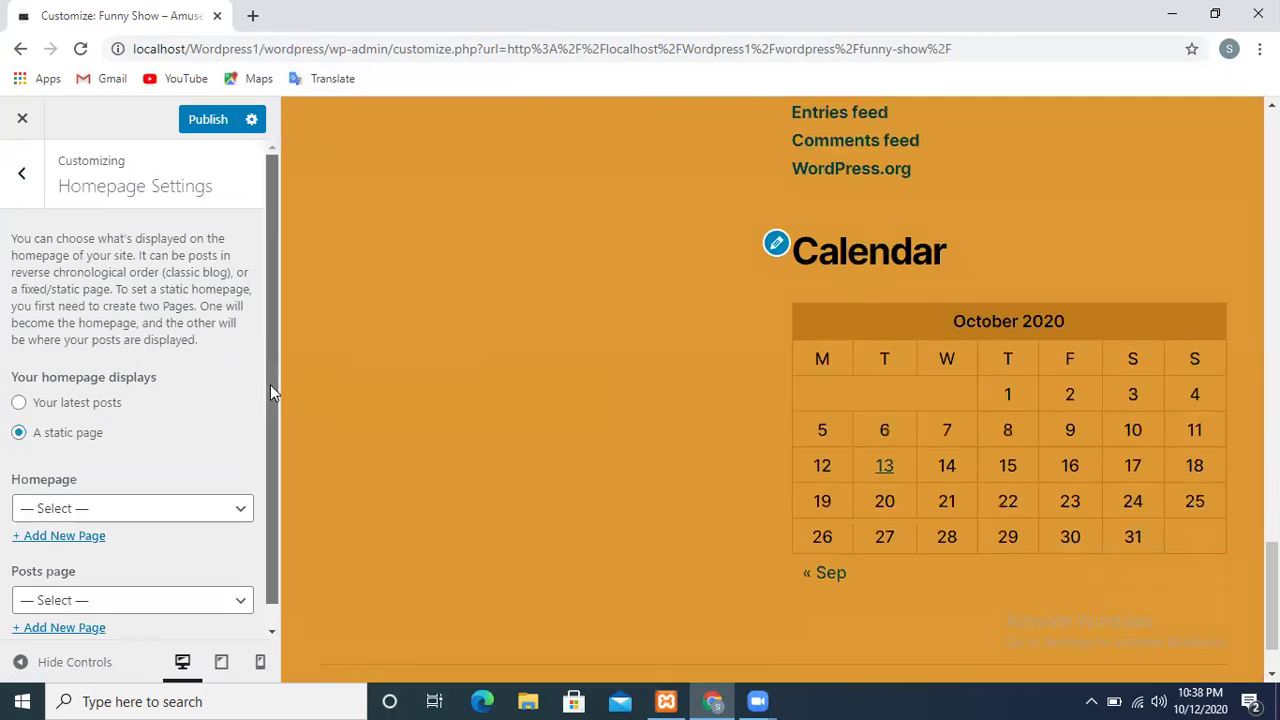
drag(270, 384, 274, 572)
click(228, 488)
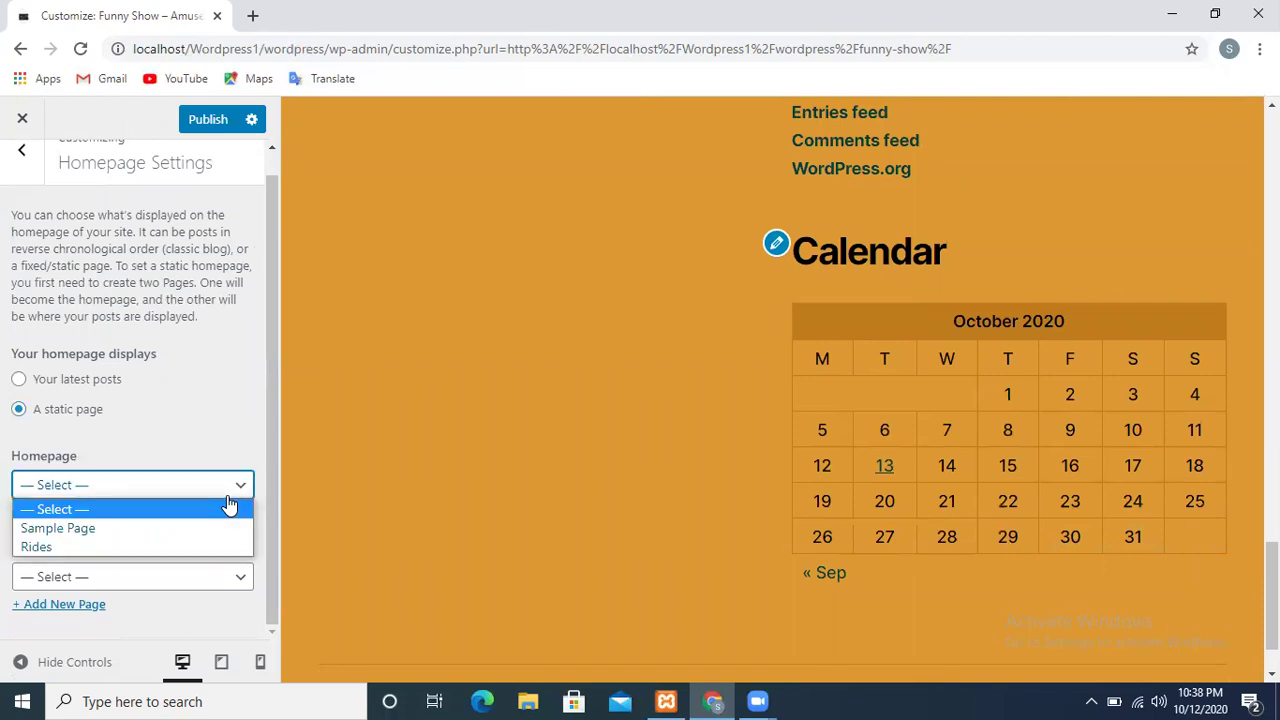
click(40, 549)
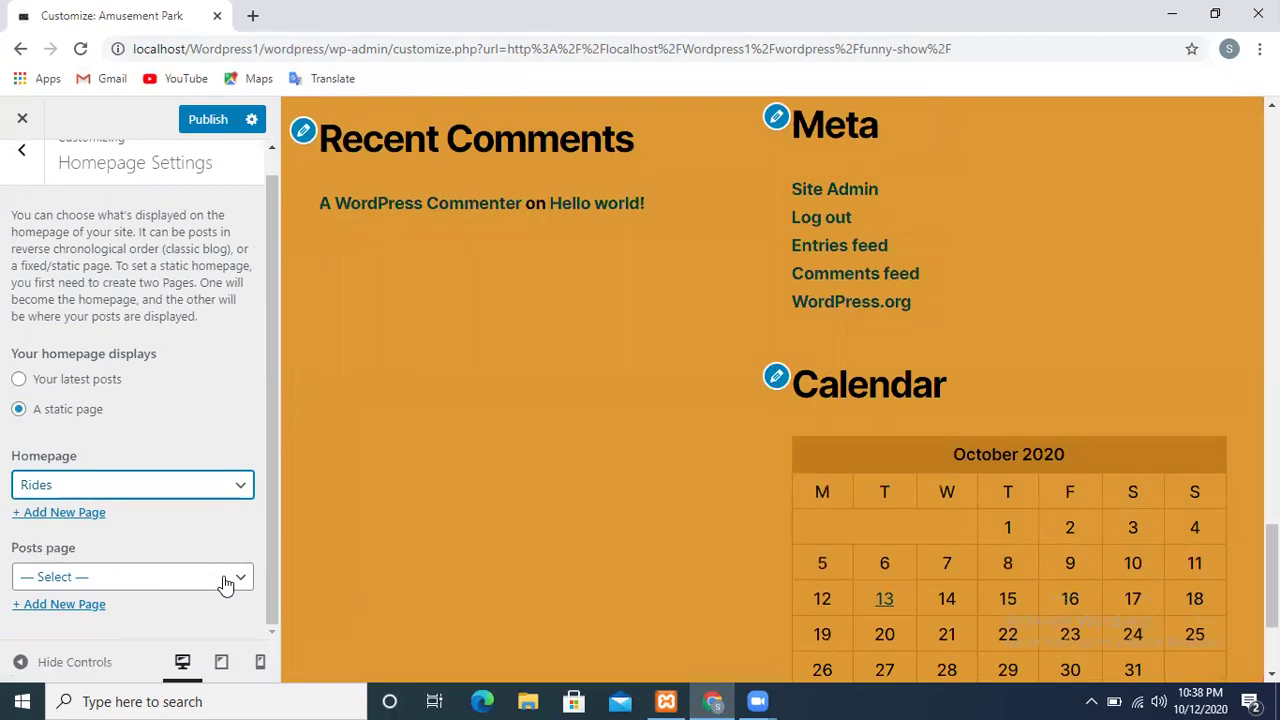
click(225, 583)
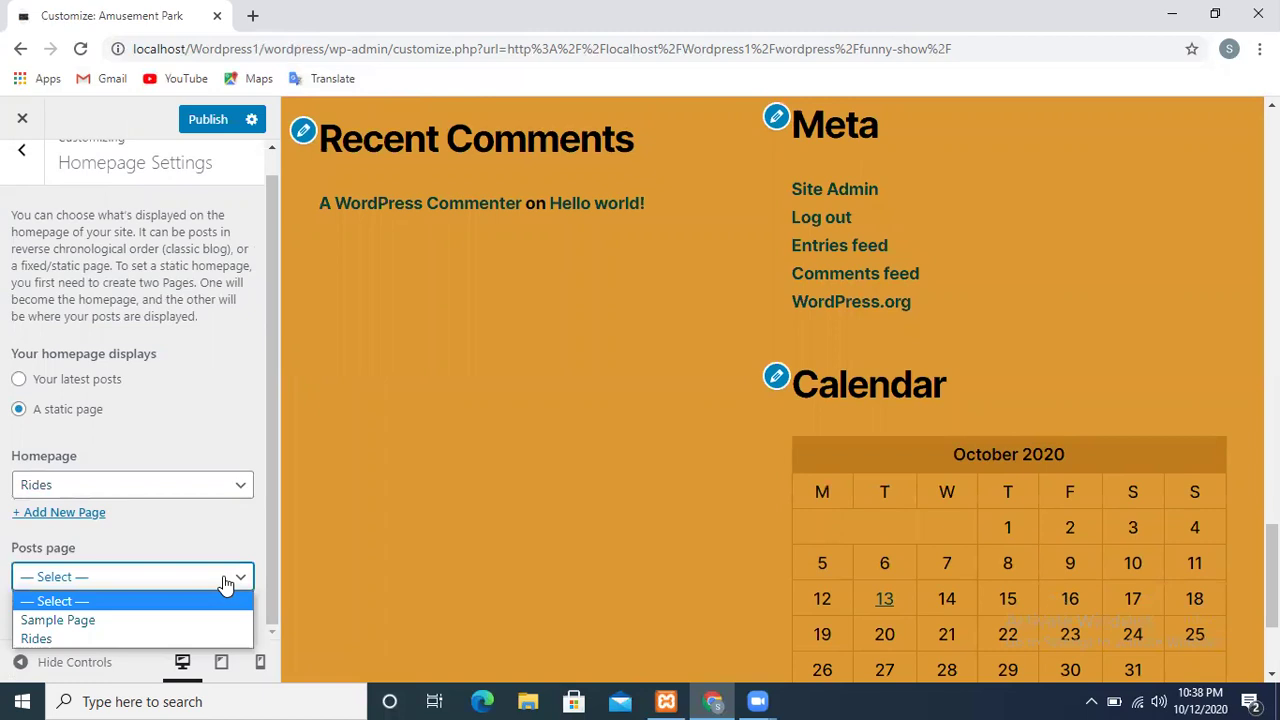
click(40, 641)
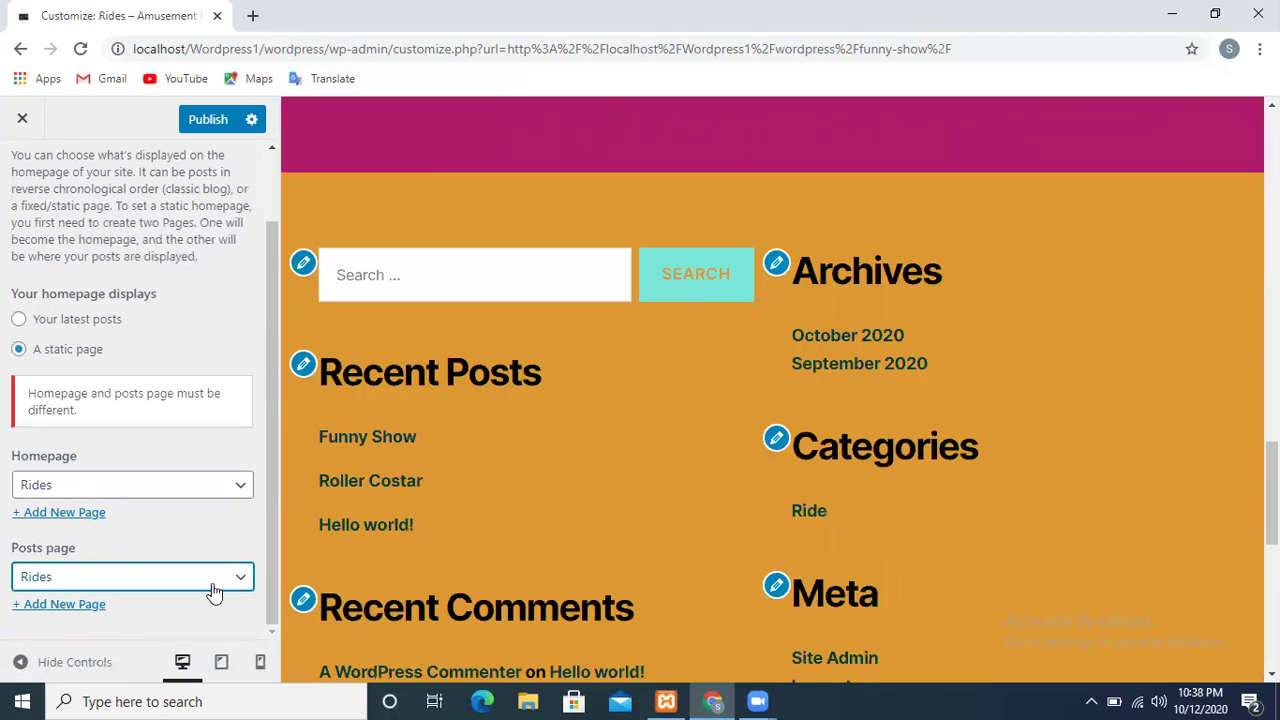
click(214, 590)
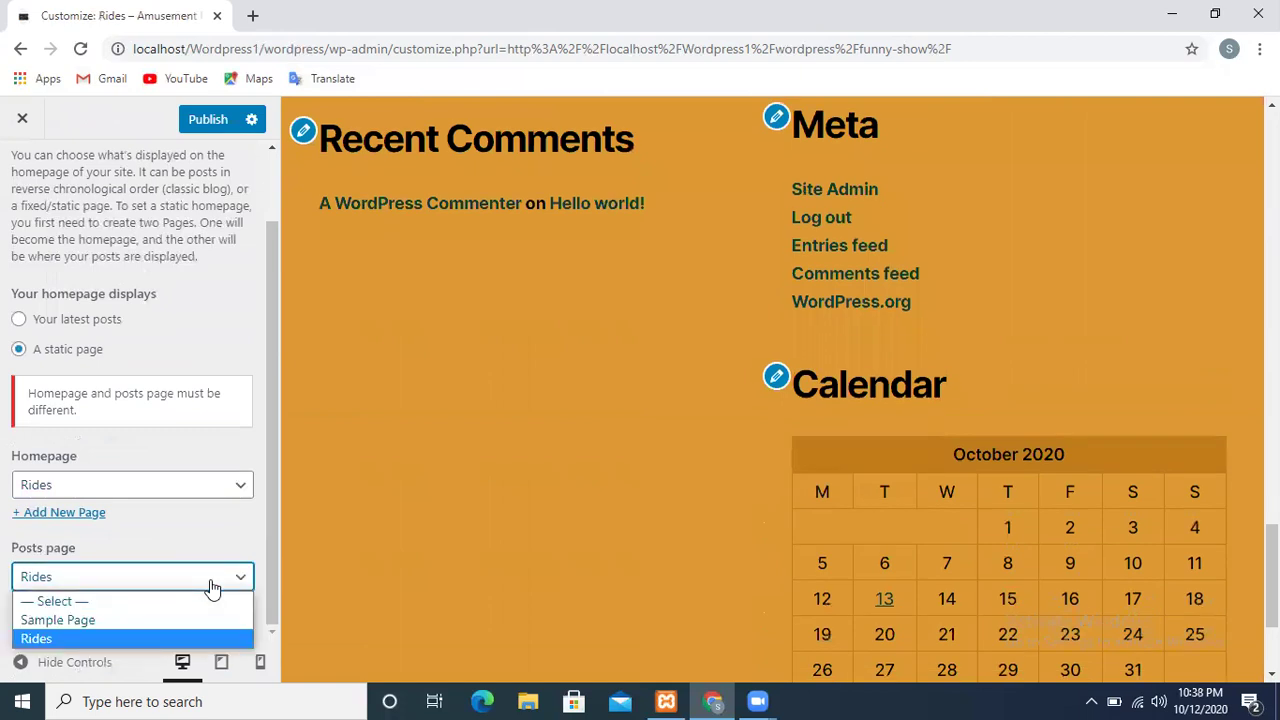
click(84, 641)
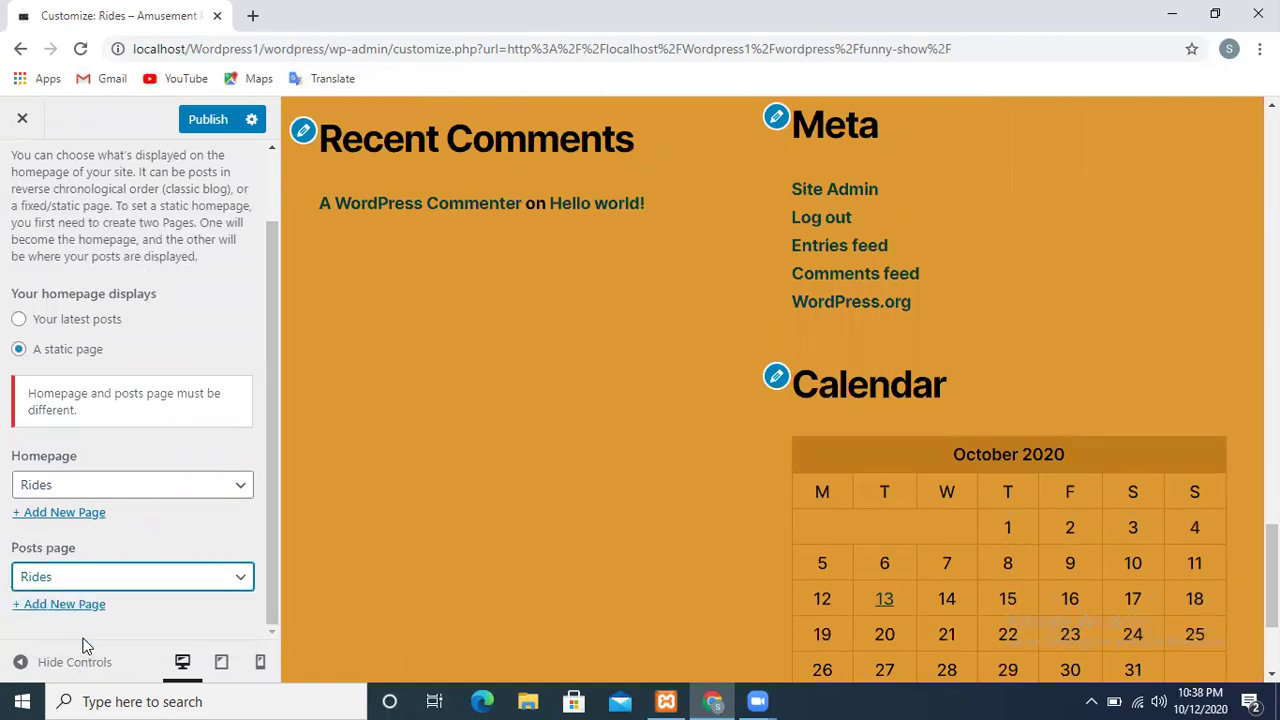
click(210, 119)
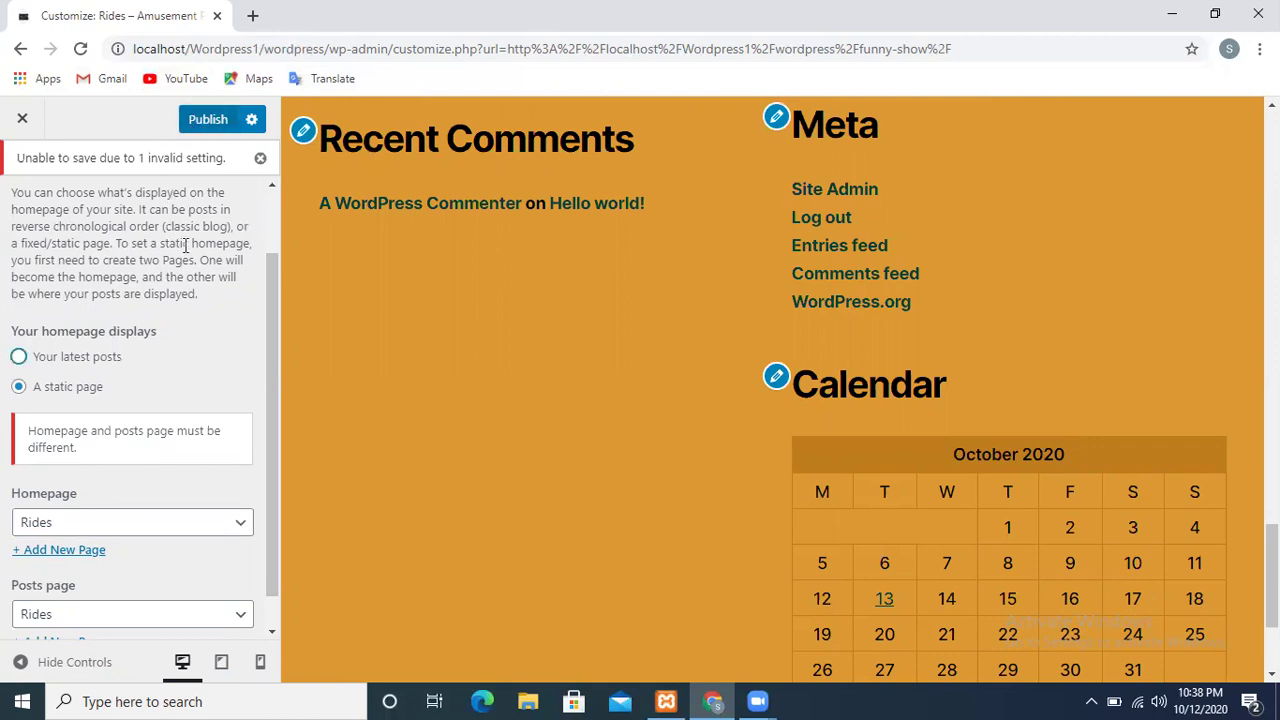
Change the posts page to Sample Page and publish the homepage settings
scroll(268, 210, up, 2)
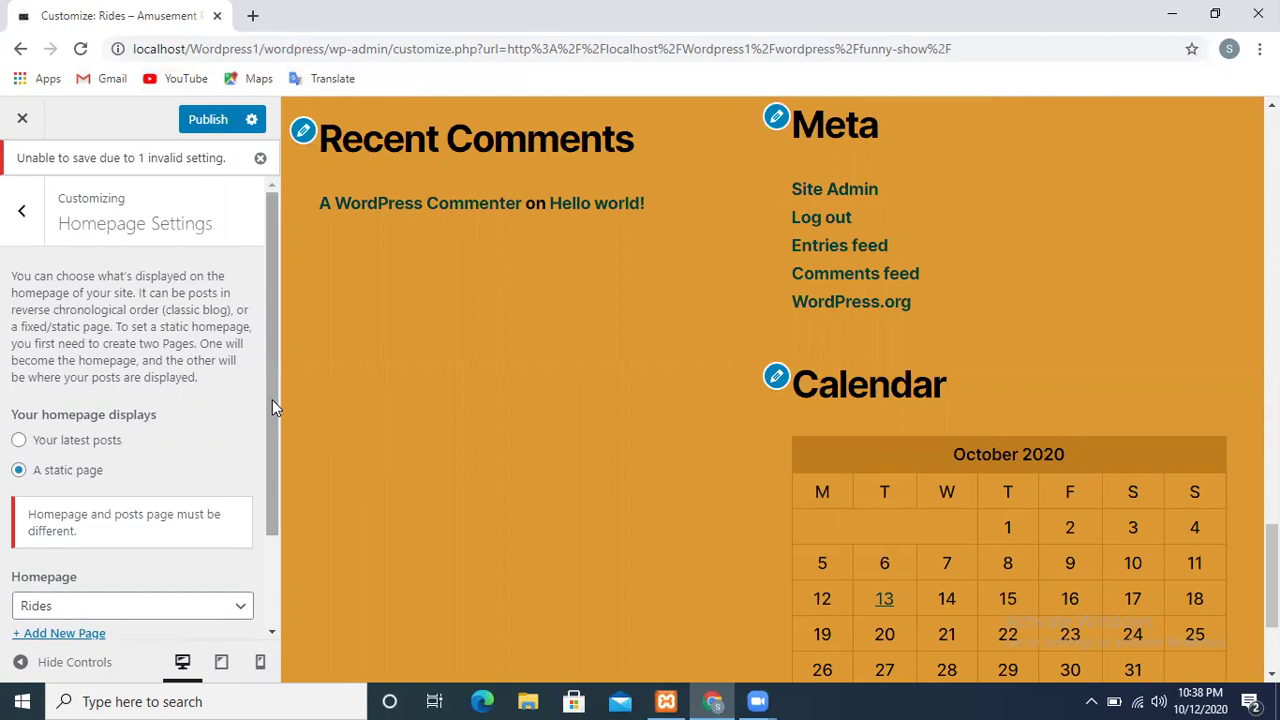
drag(279, 420, 277, 470)
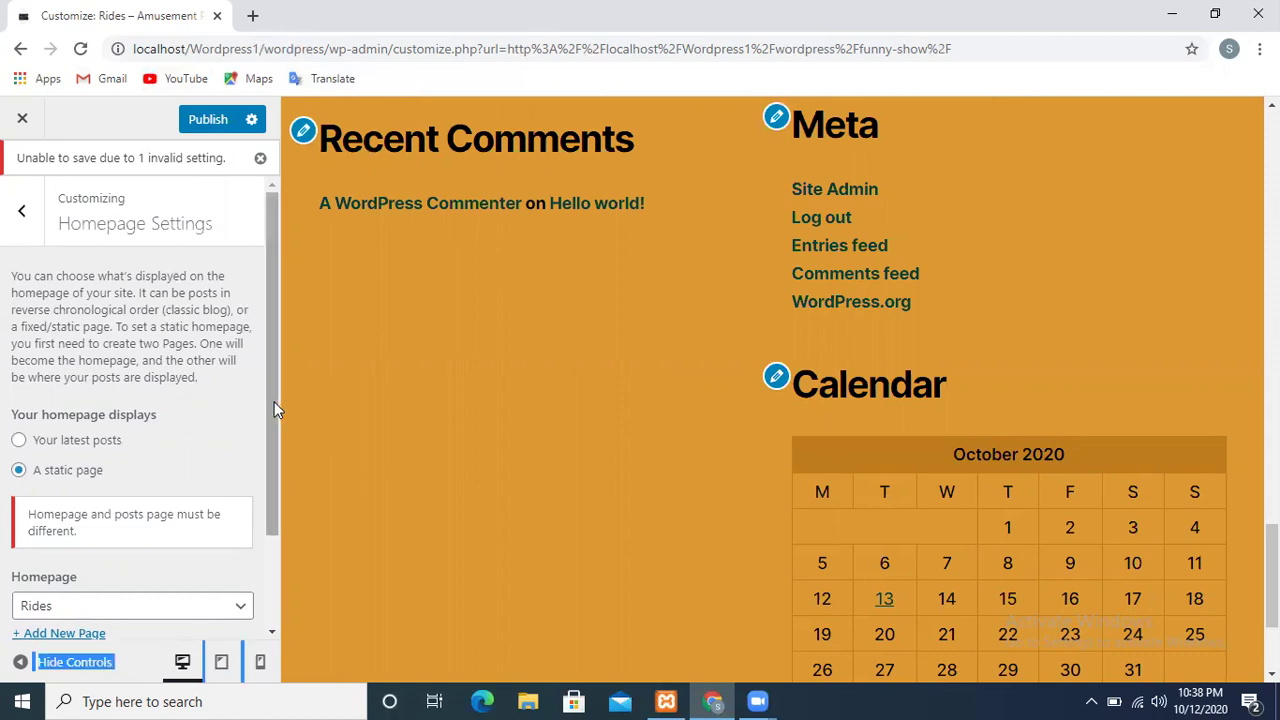
drag(272, 401, 259, 555)
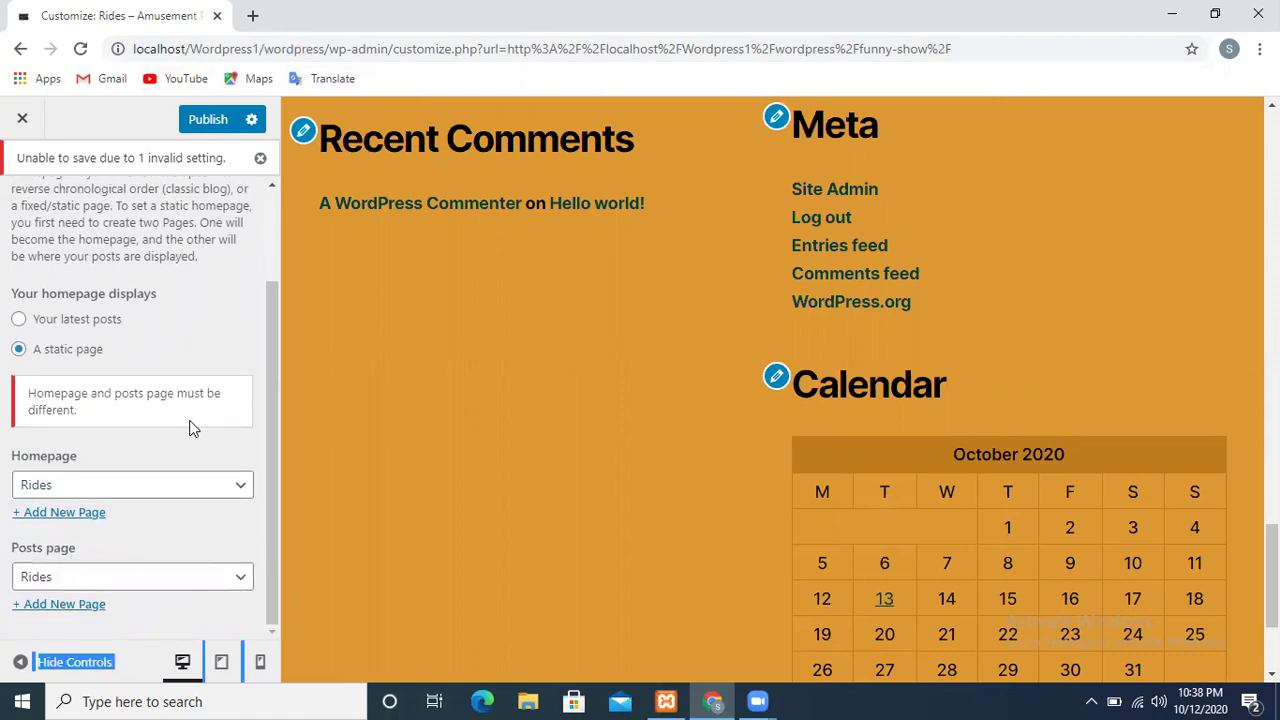
click(136, 582)
click(75, 617)
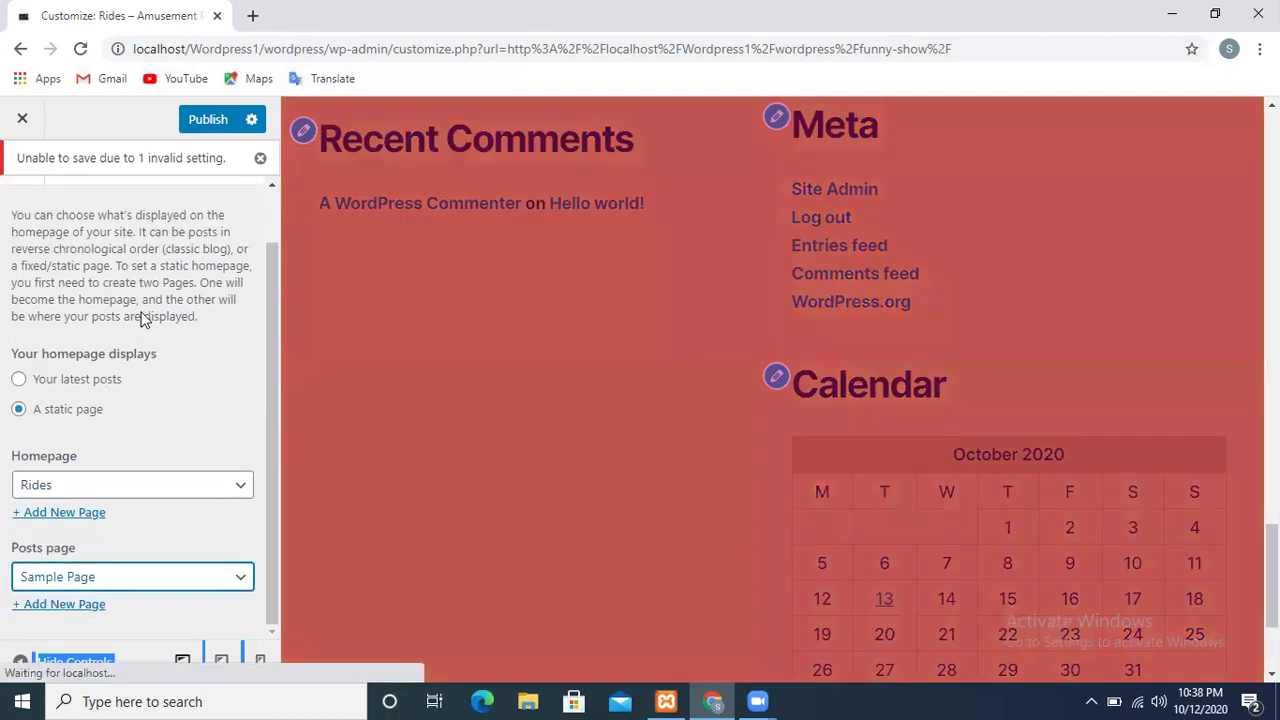
click(208, 120)
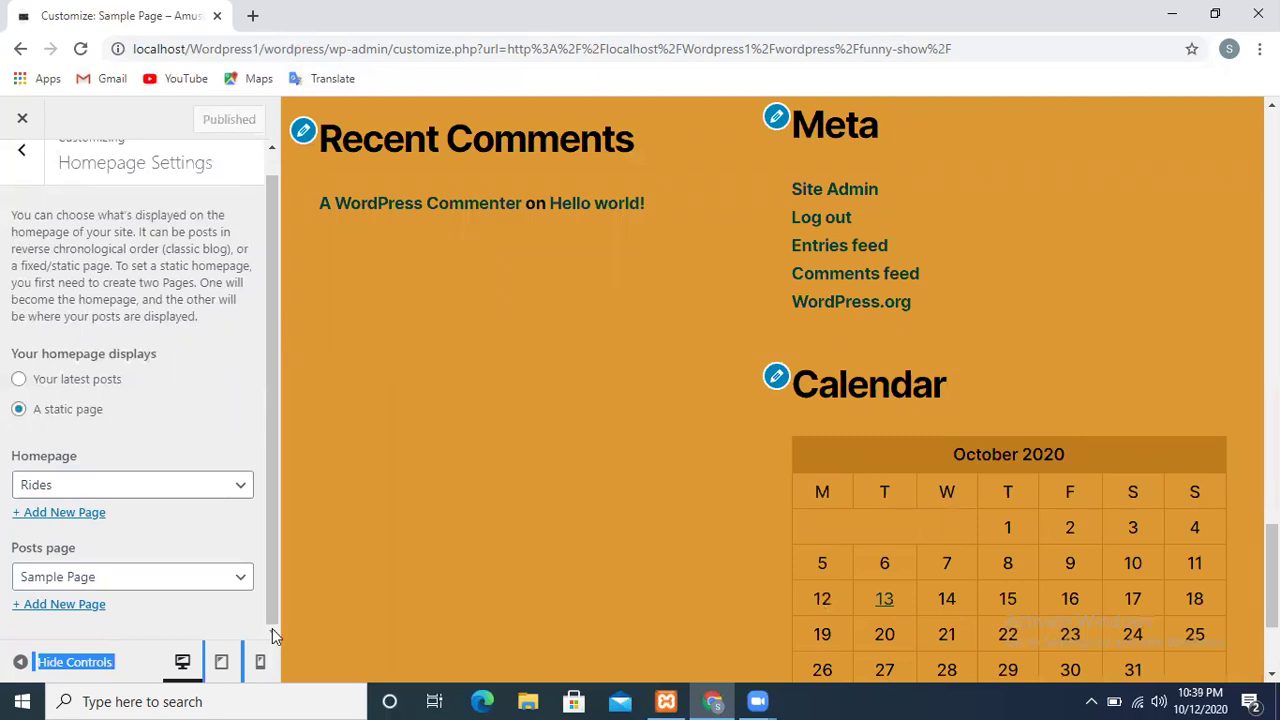
drag(1272, 576, 1272, 165)
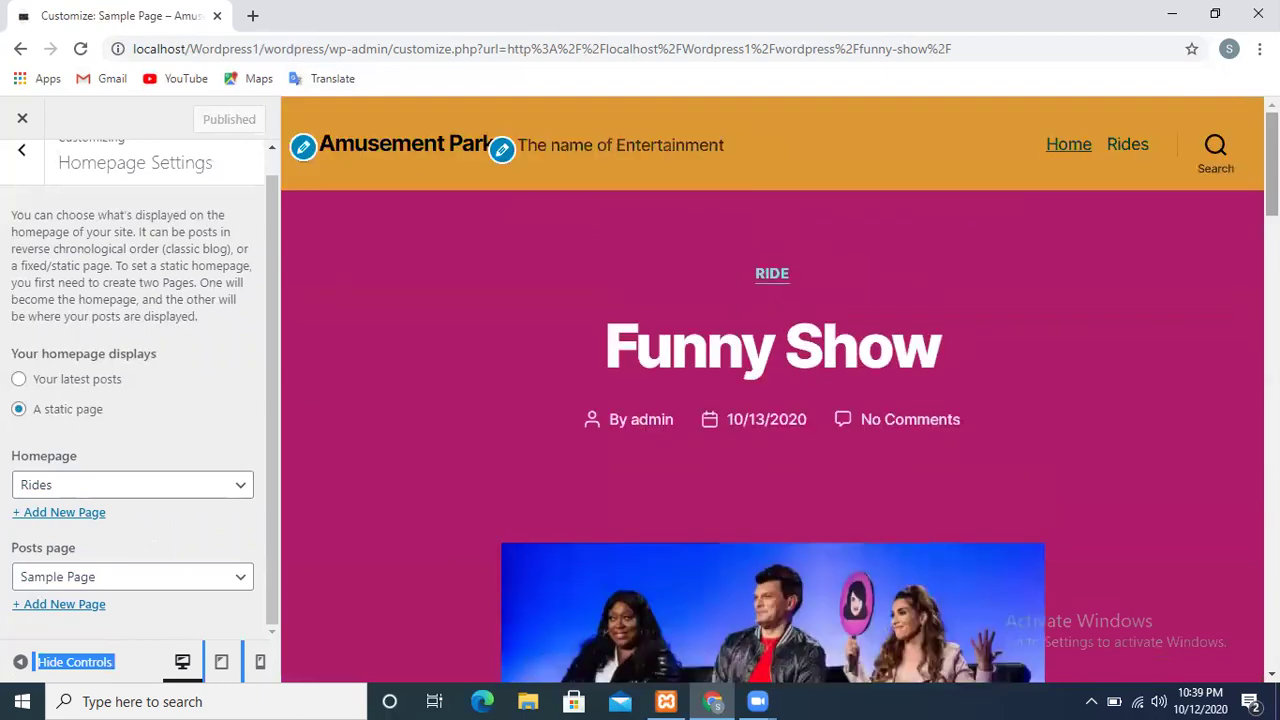
click(25, 158)
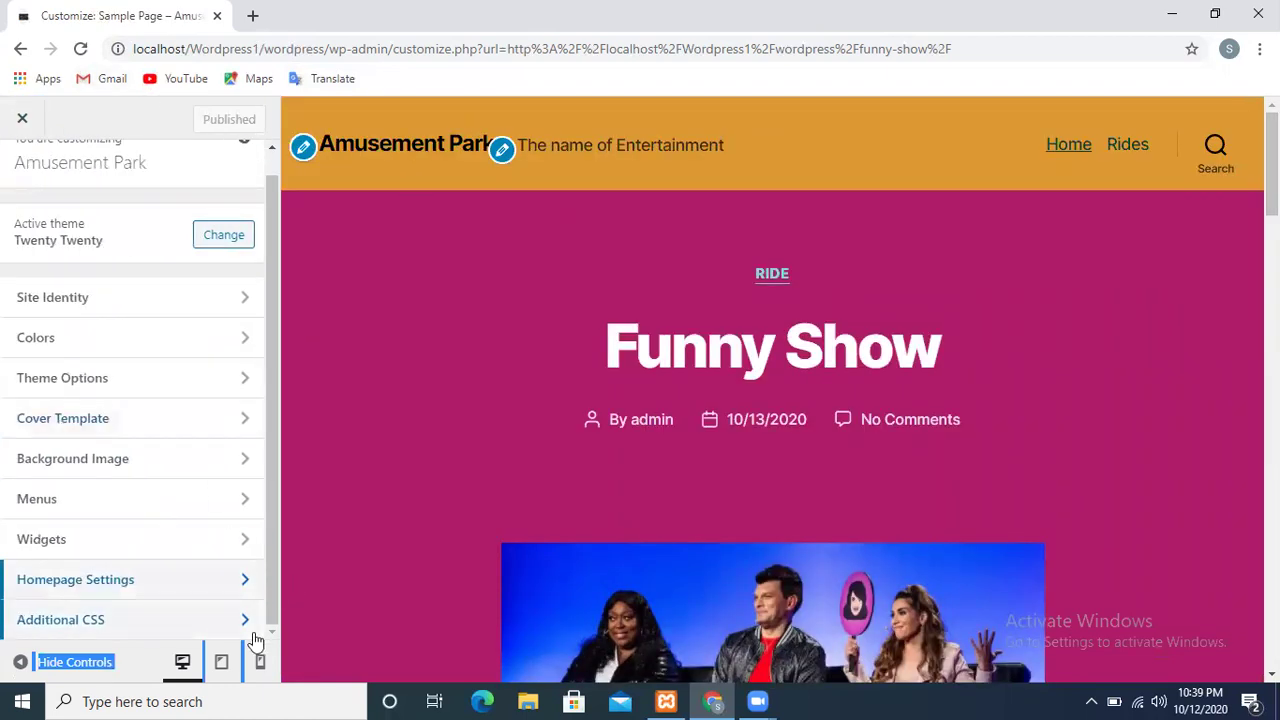
View the empty Additional CSS editor with its help text hidden, then close the Customizer
click(101, 632)
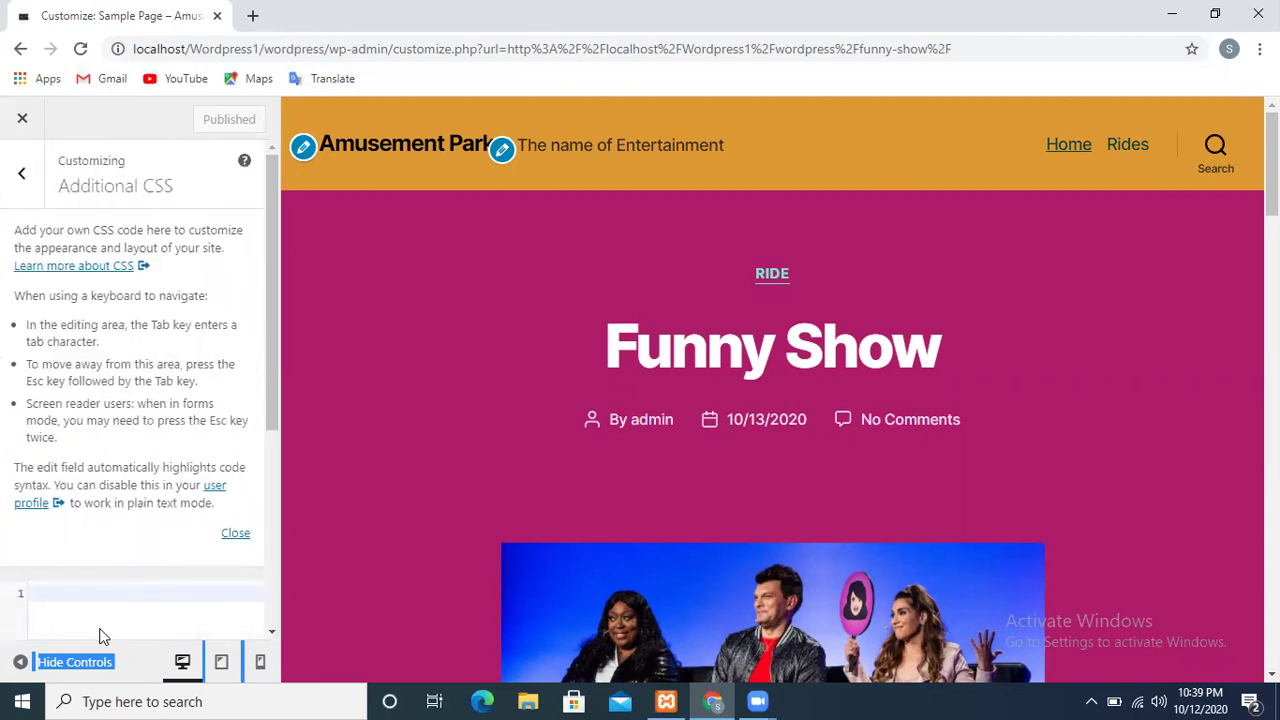
click(235, 535)
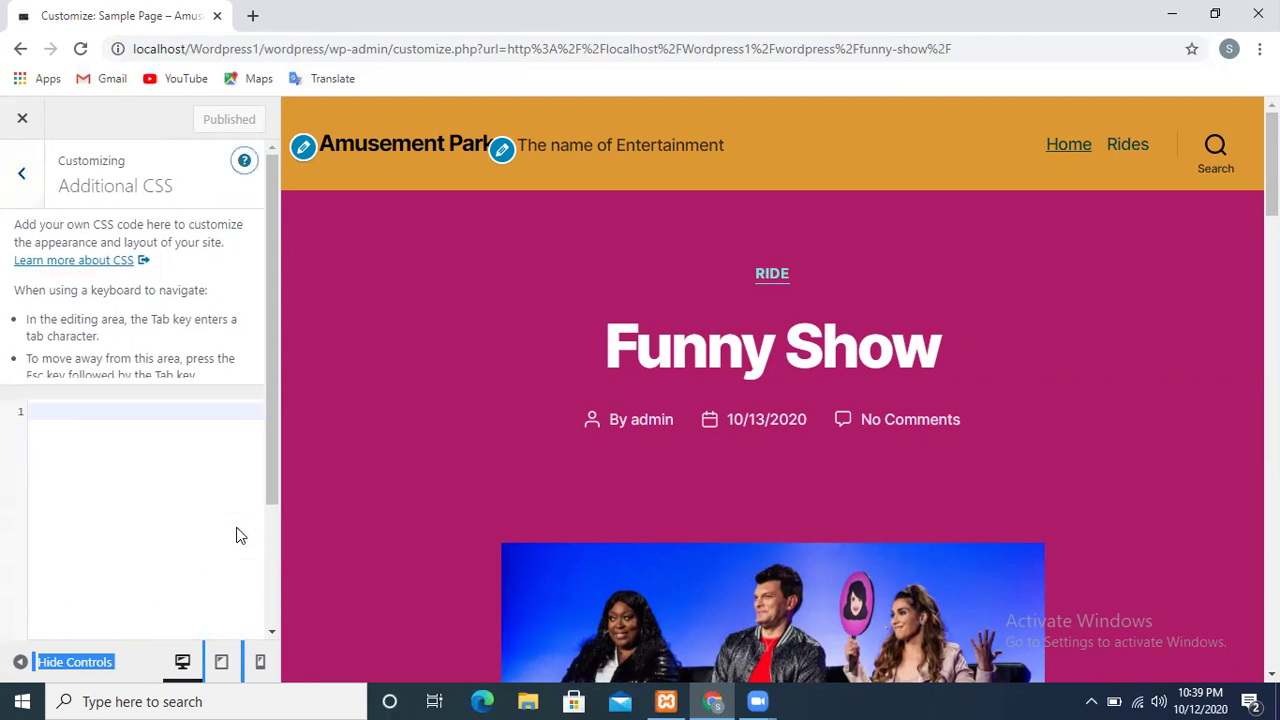
click(29, 184)
click(19, 122)
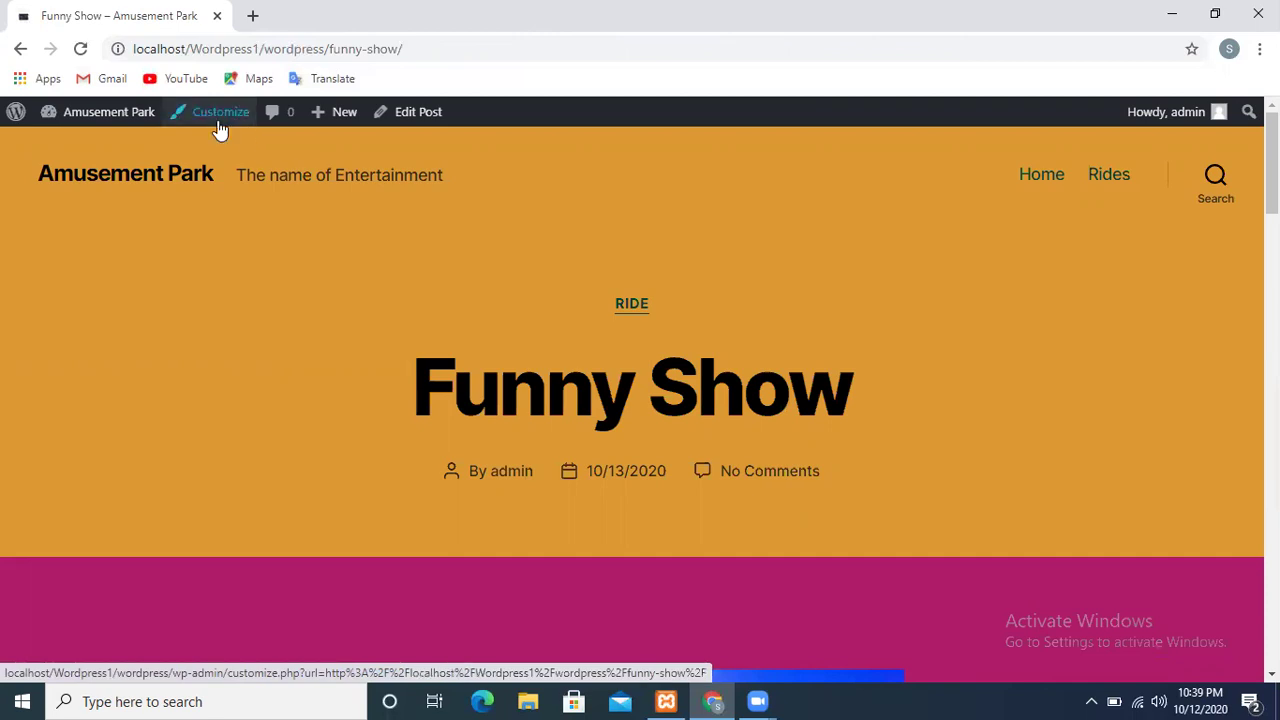
Open the WordPress.org 'Meet WordPress' home page from the site's About WordPress link
mouse_move(87, 125)
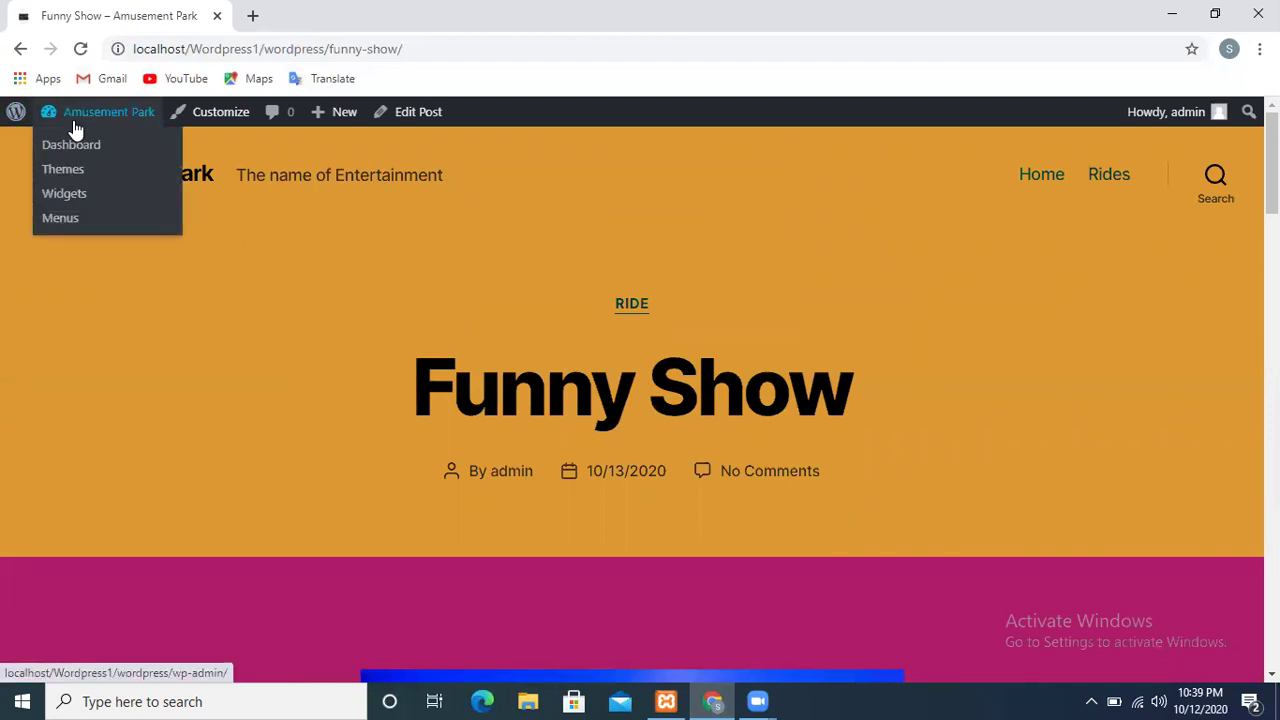
mouse_move(15, 120)
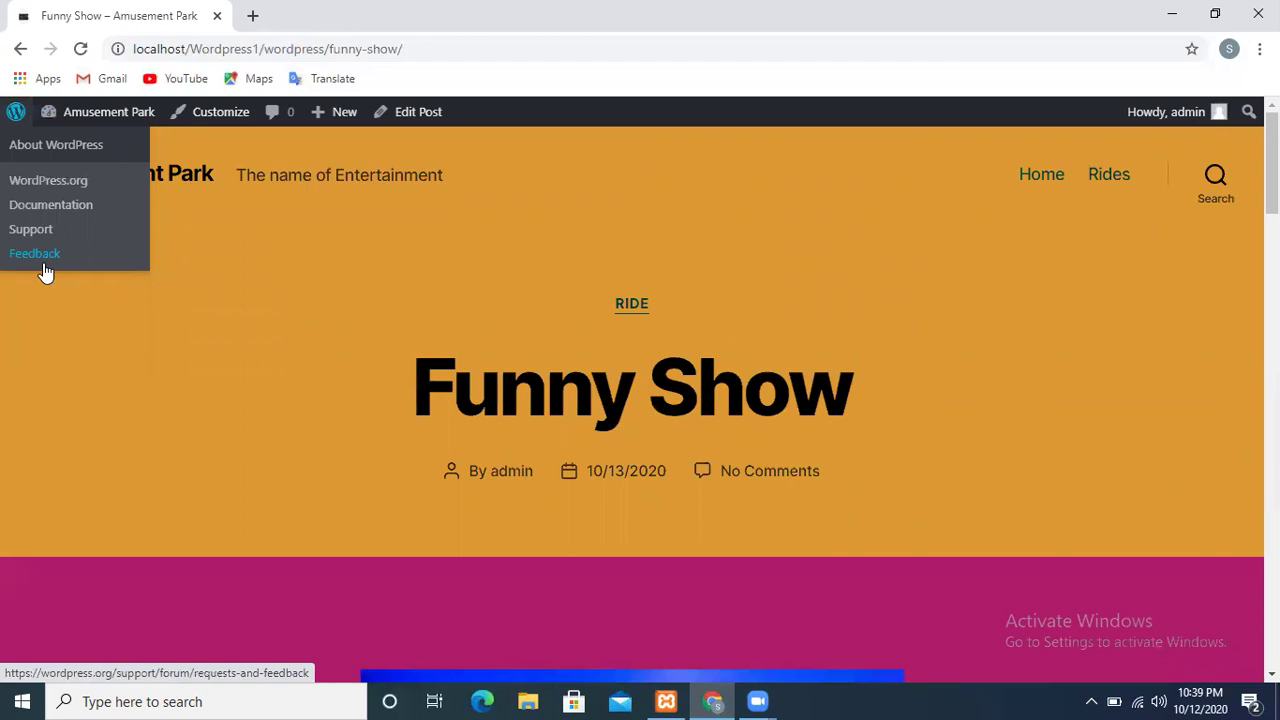
click(25, 190)
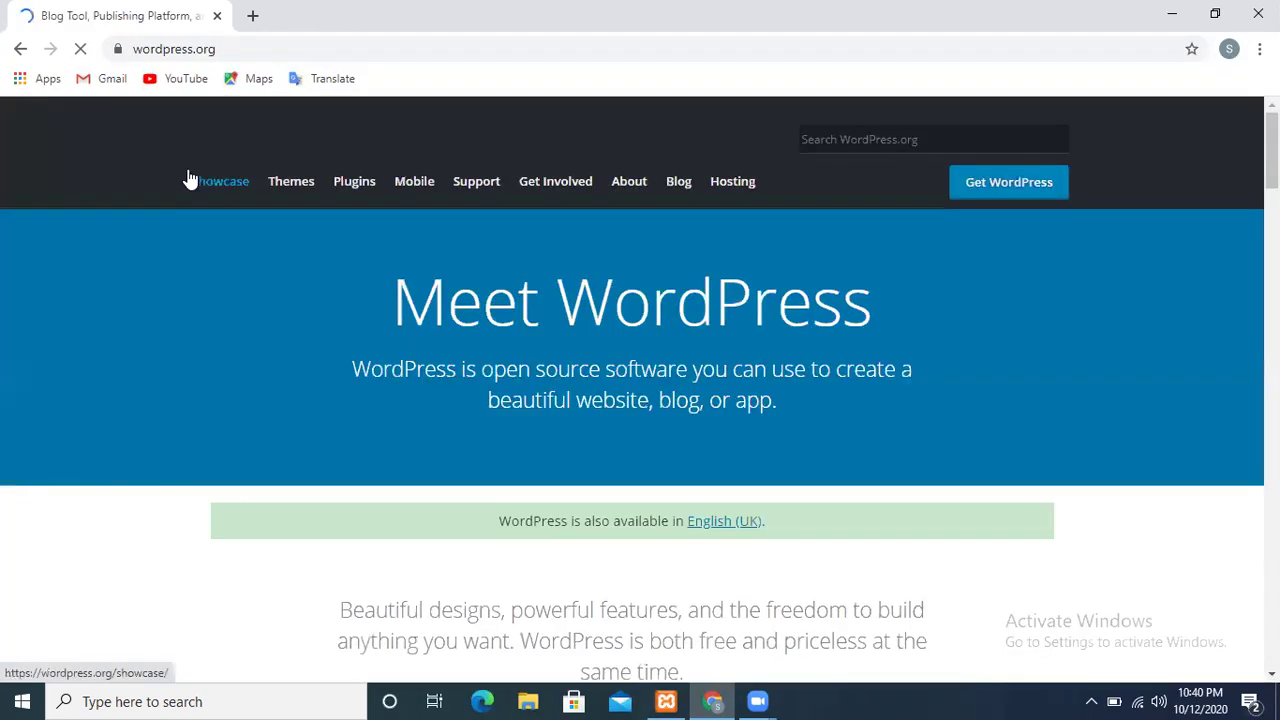
click(14, 50)
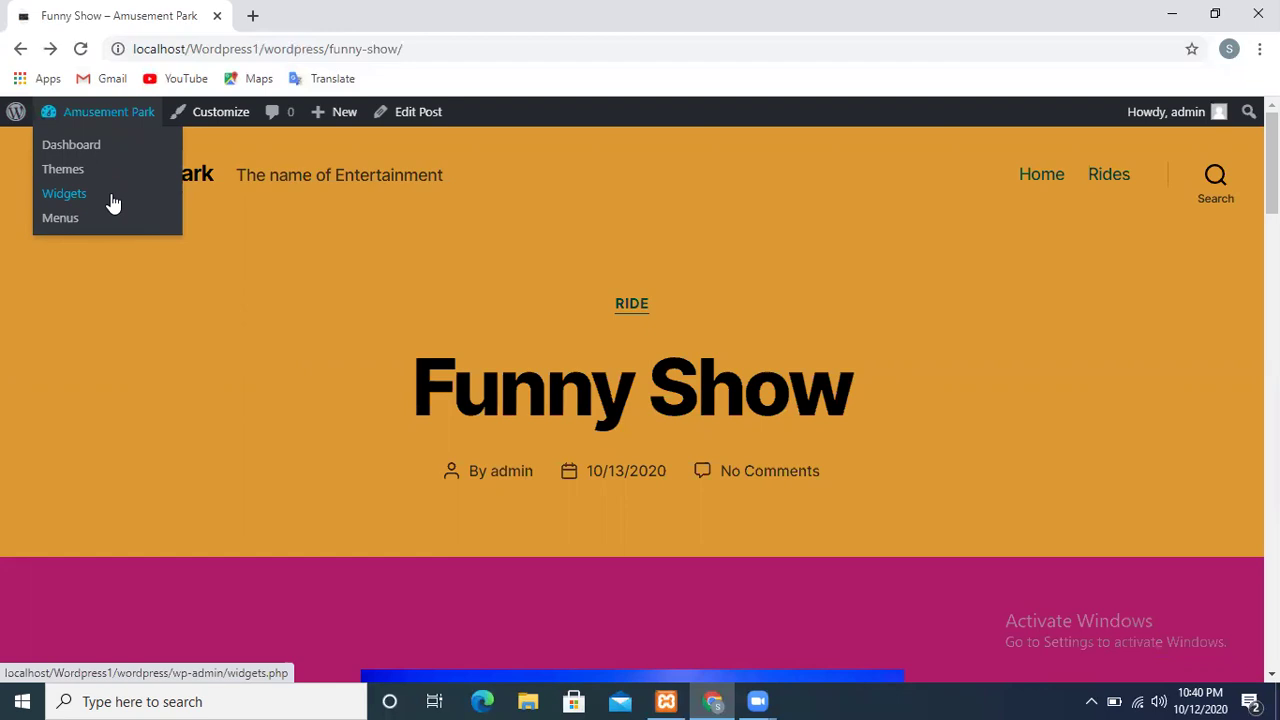
Go to the dashboard's All Pages list and open its bulk actions menu
click(86, 150)
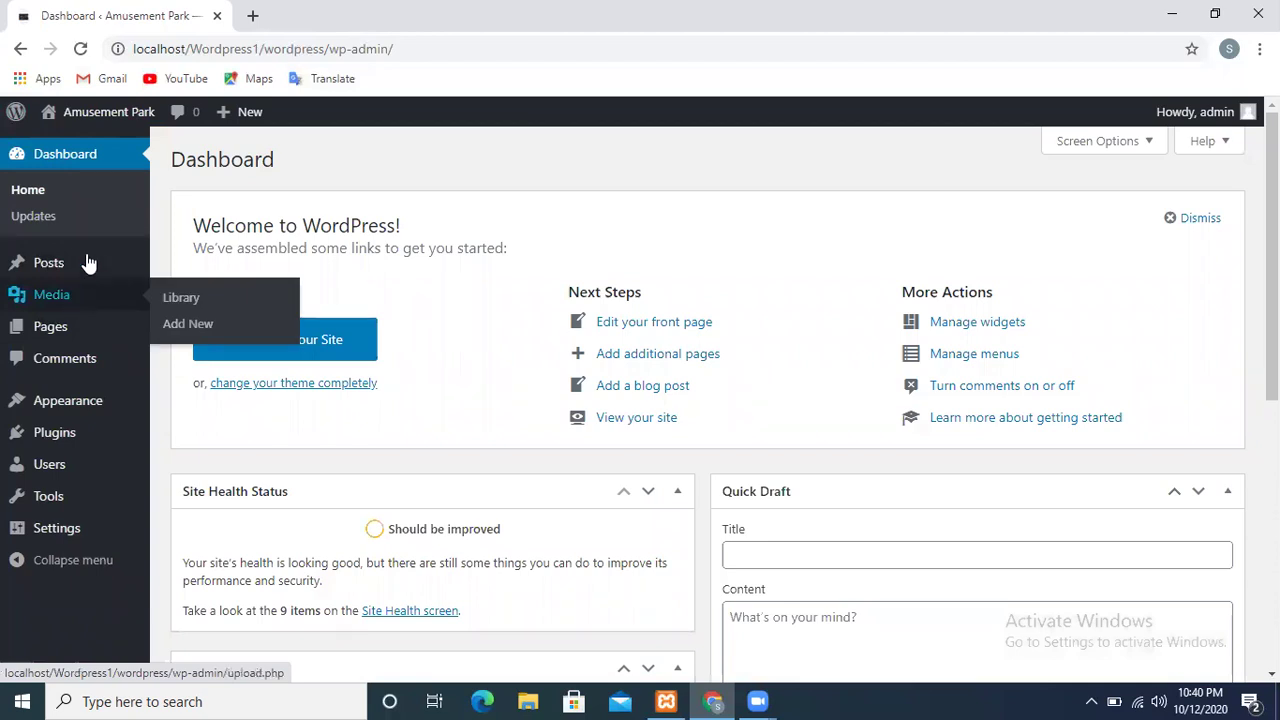
mouse_move(88, 262)
mouse_move(81, 320)
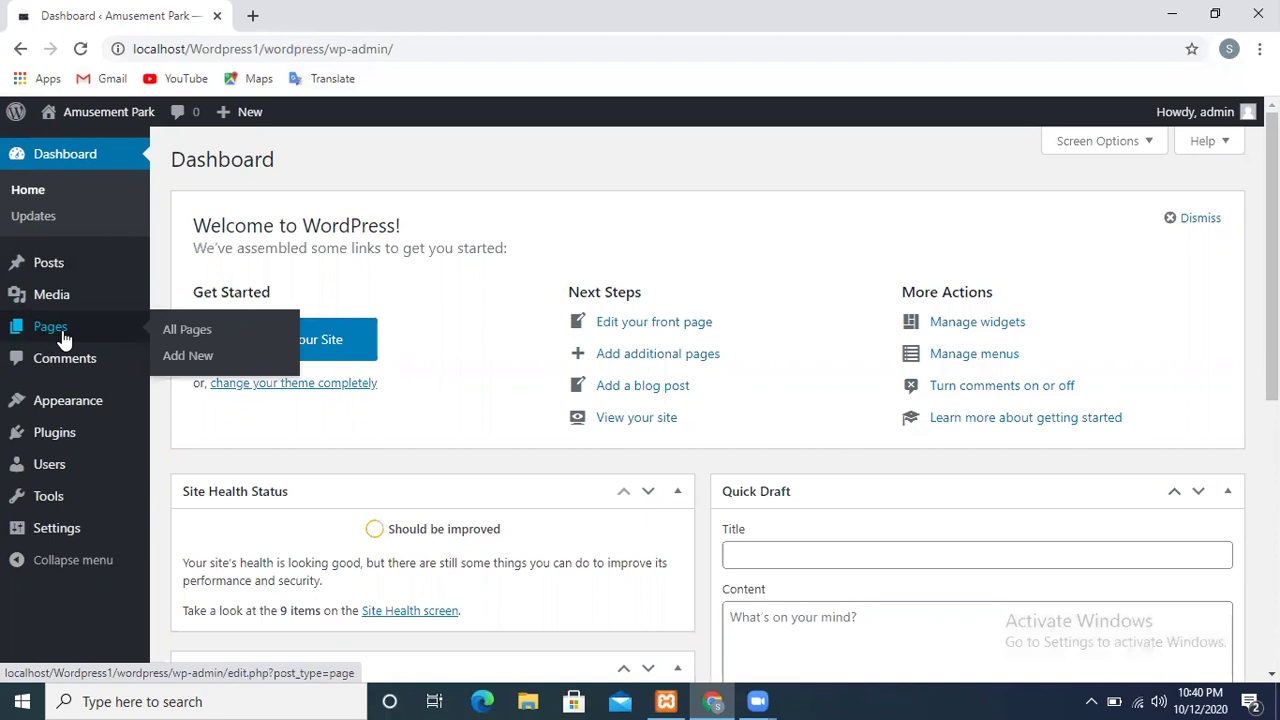
click(181, 343)
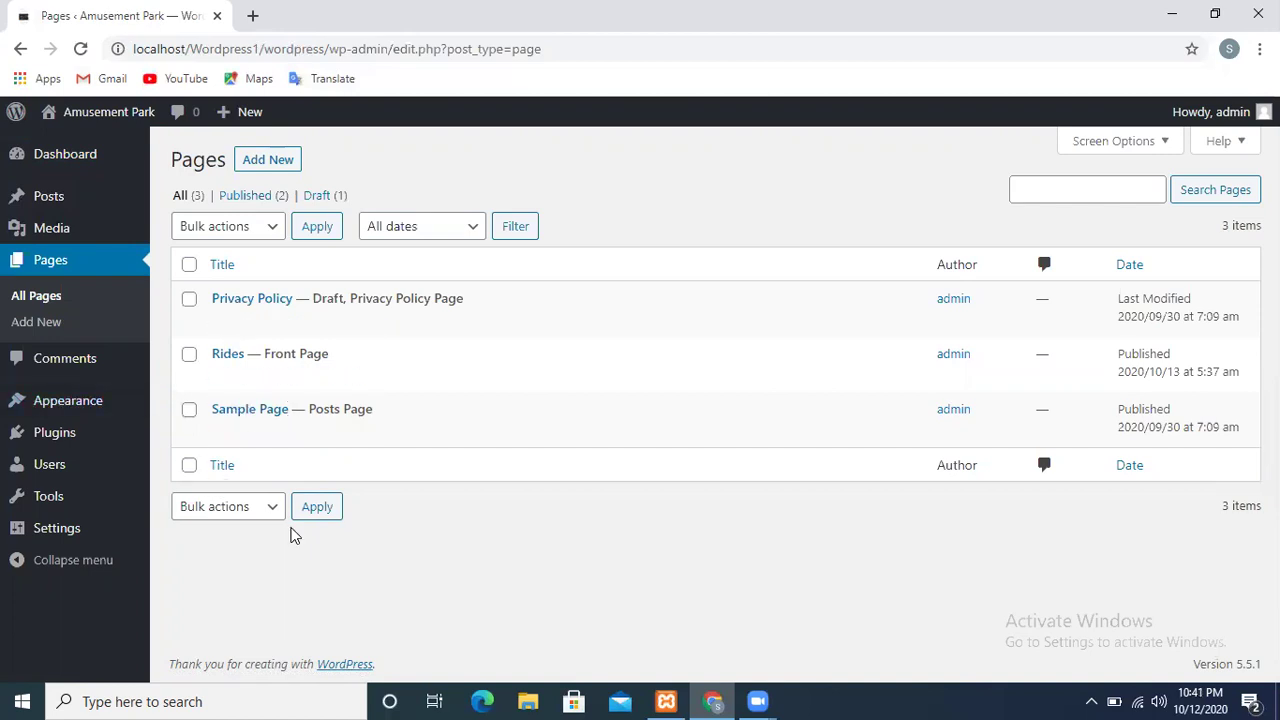
click(266, 228)
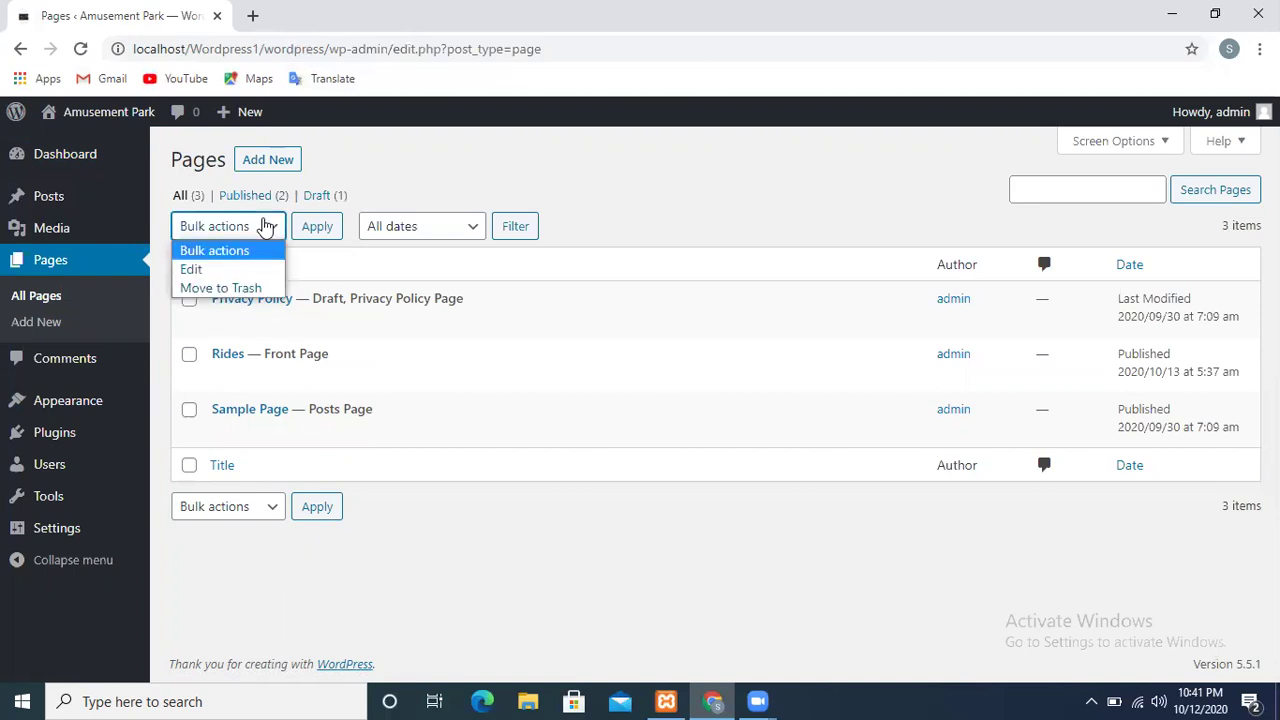
Select the Rides page in the page list and start bulk editing it
click(199, 271)
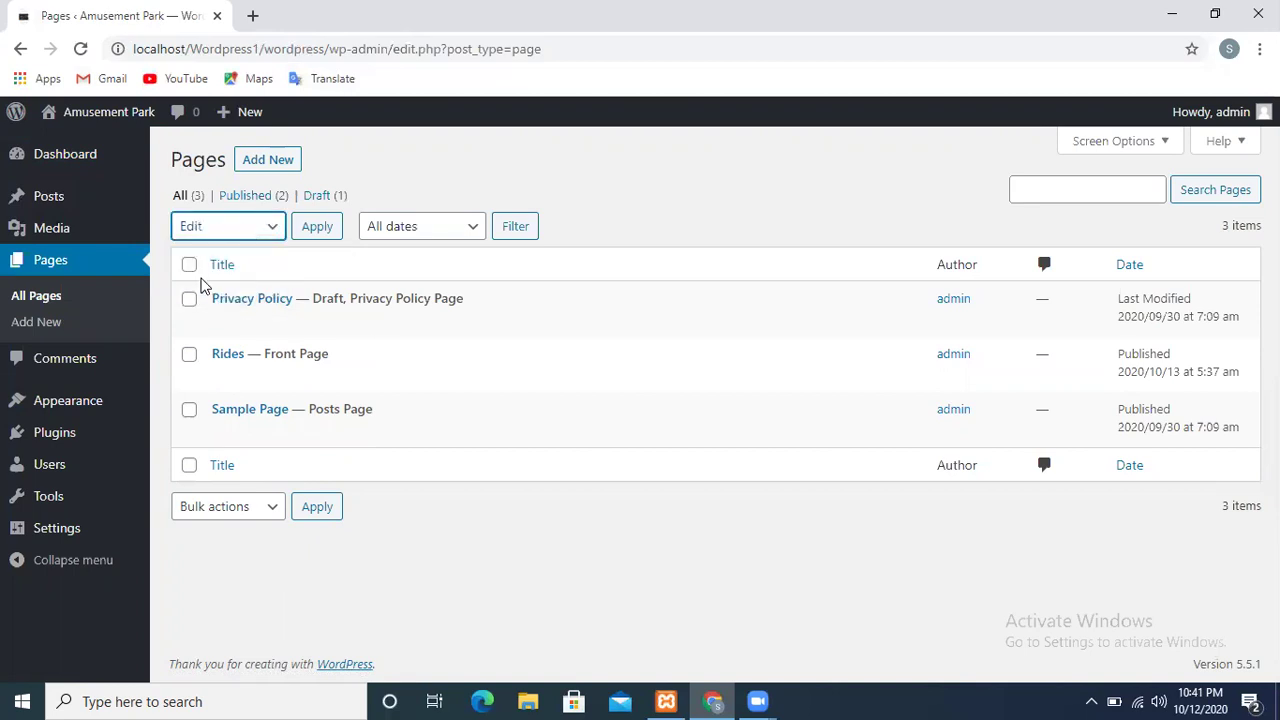
click(190, 357)
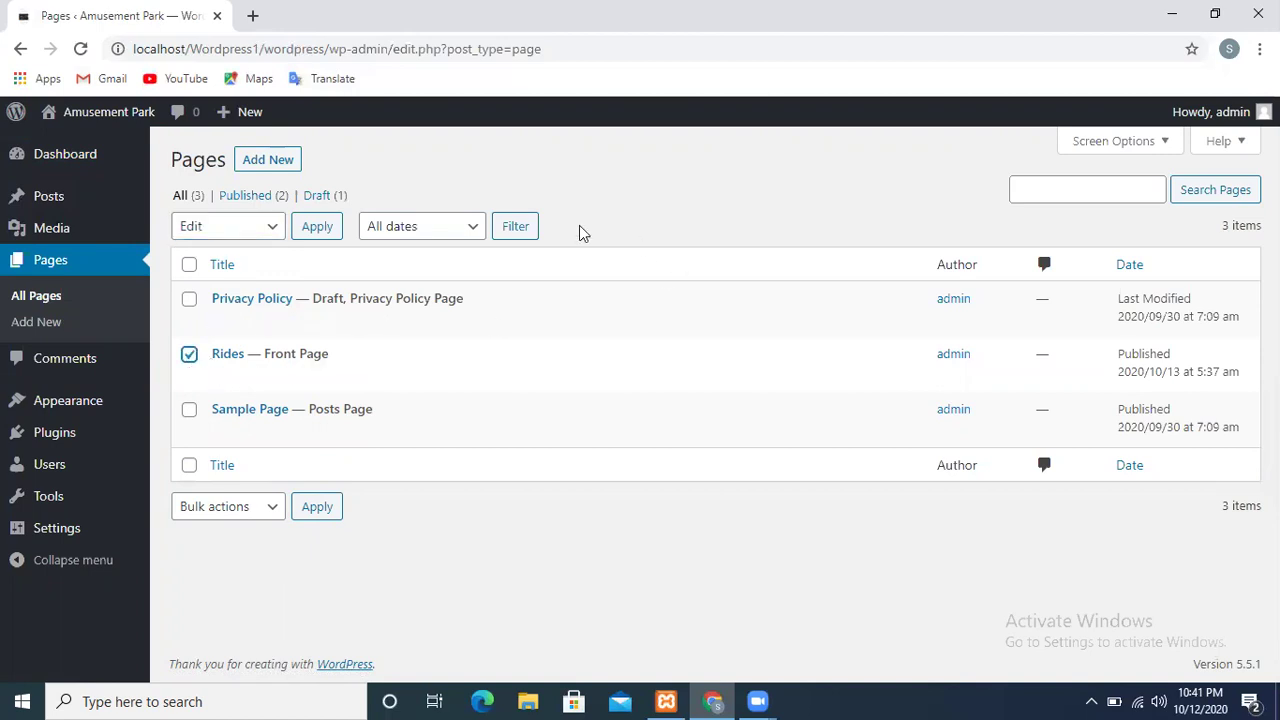
click(317, 229)
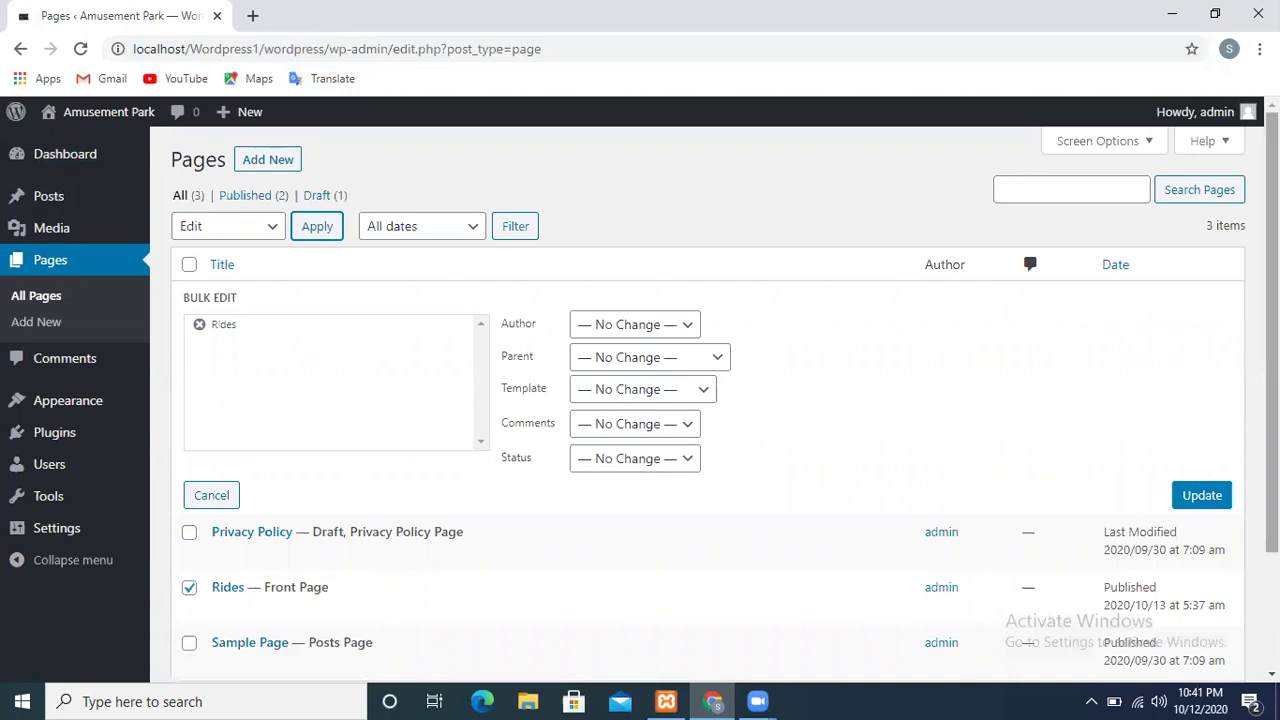
scroll(1270, 400, down, 3)
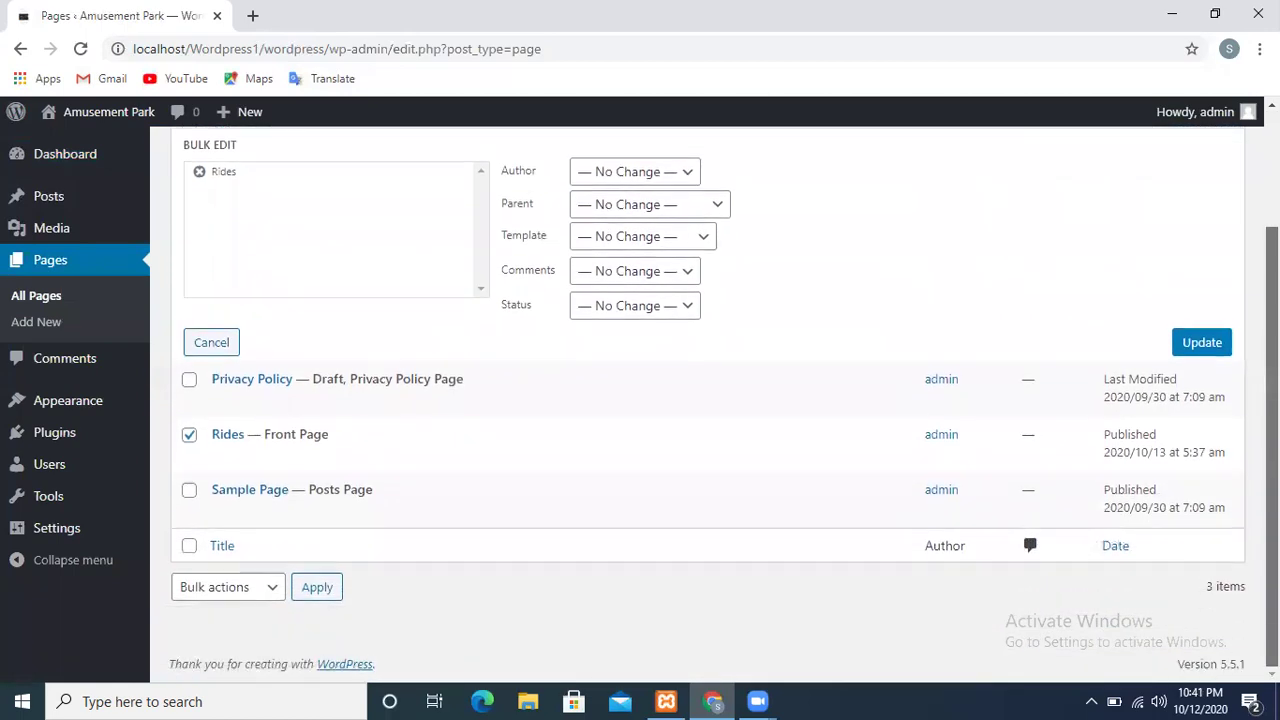
scroll(1103, 403, up, 3)
scroll(1103, 403, down, 2)
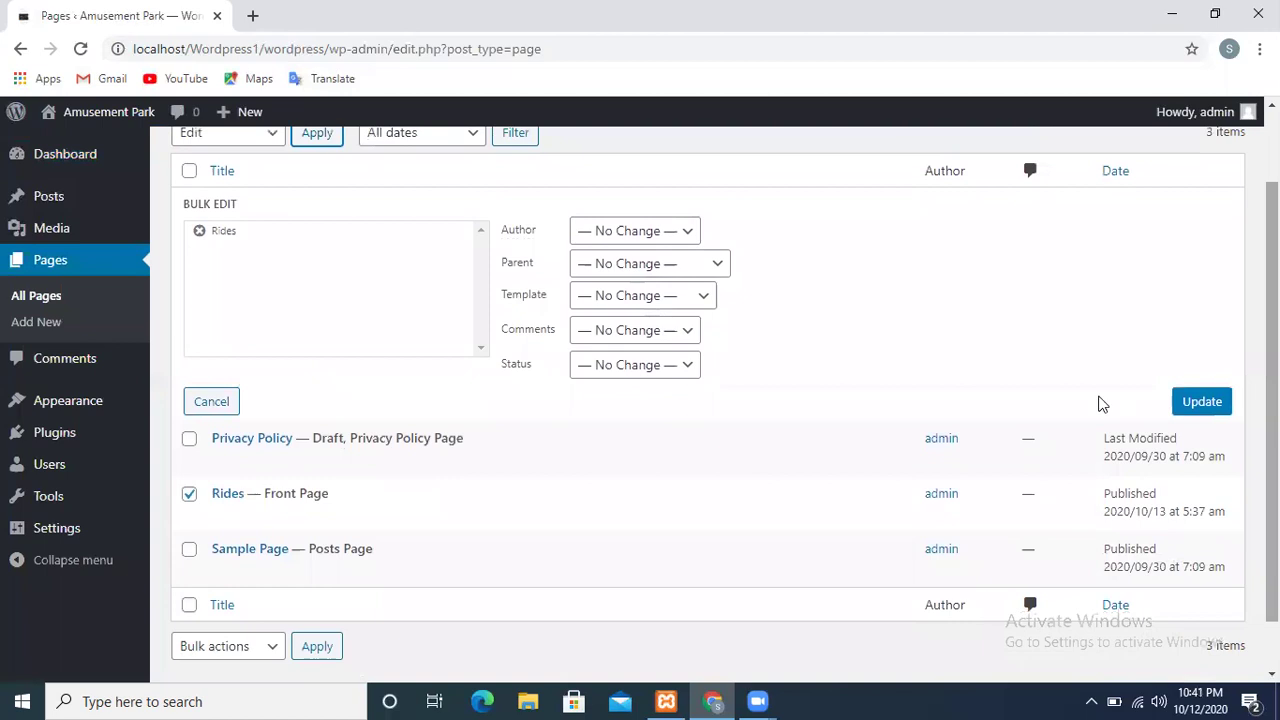
Set the bulk edit author to the site administrator, parent page Rides and the Default template
click(672, 238)
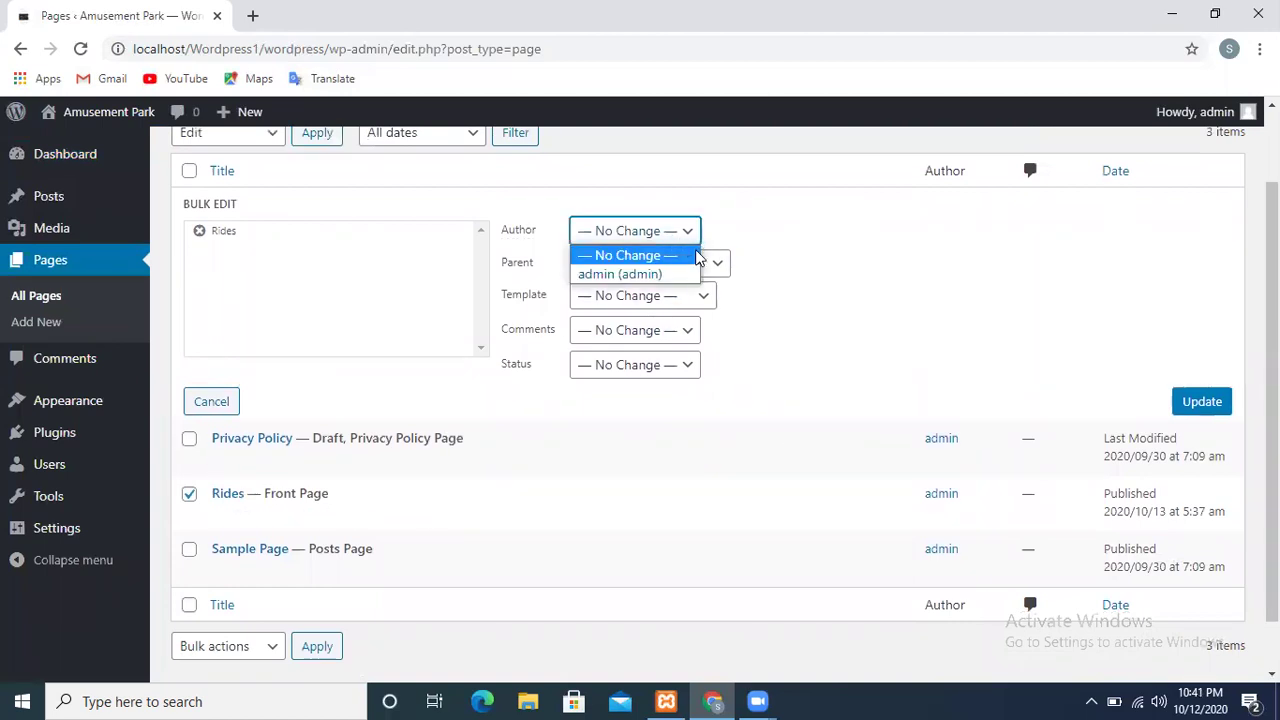
click(634, 274)
click(697, 275)
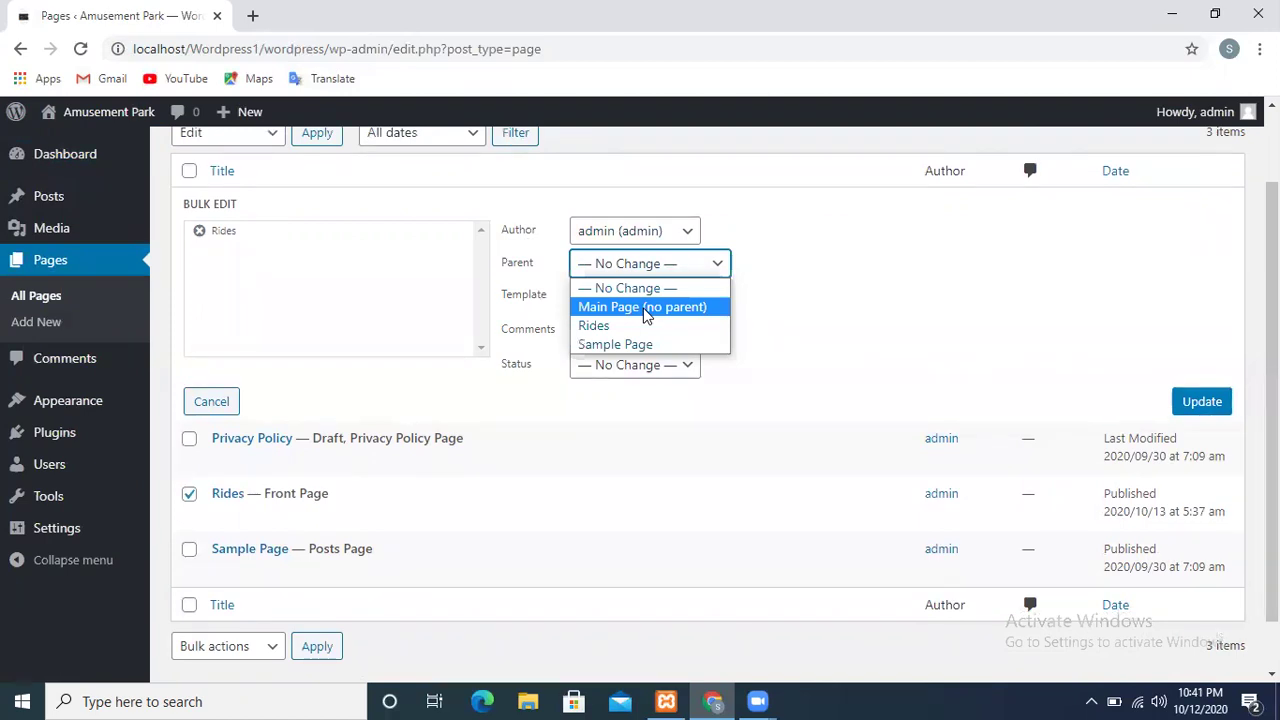
click(598, 326)
click(636, 303)
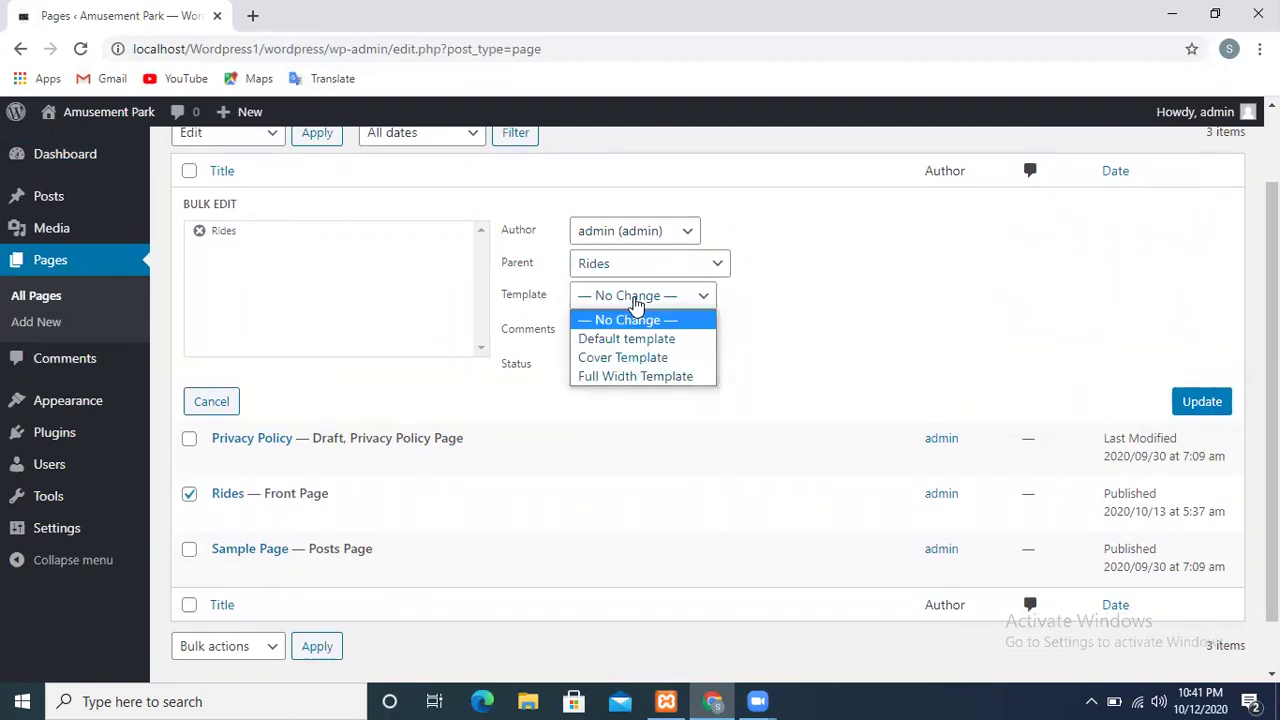
click(627, 339)
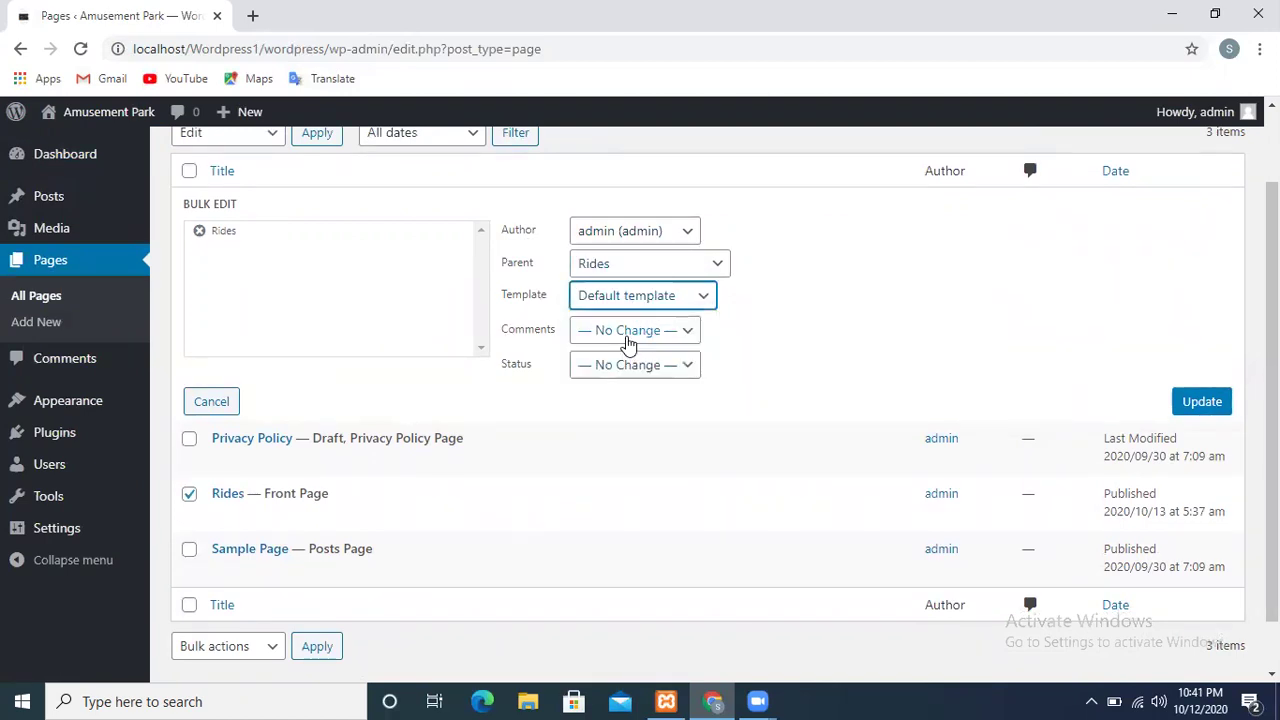
click(660, 292)
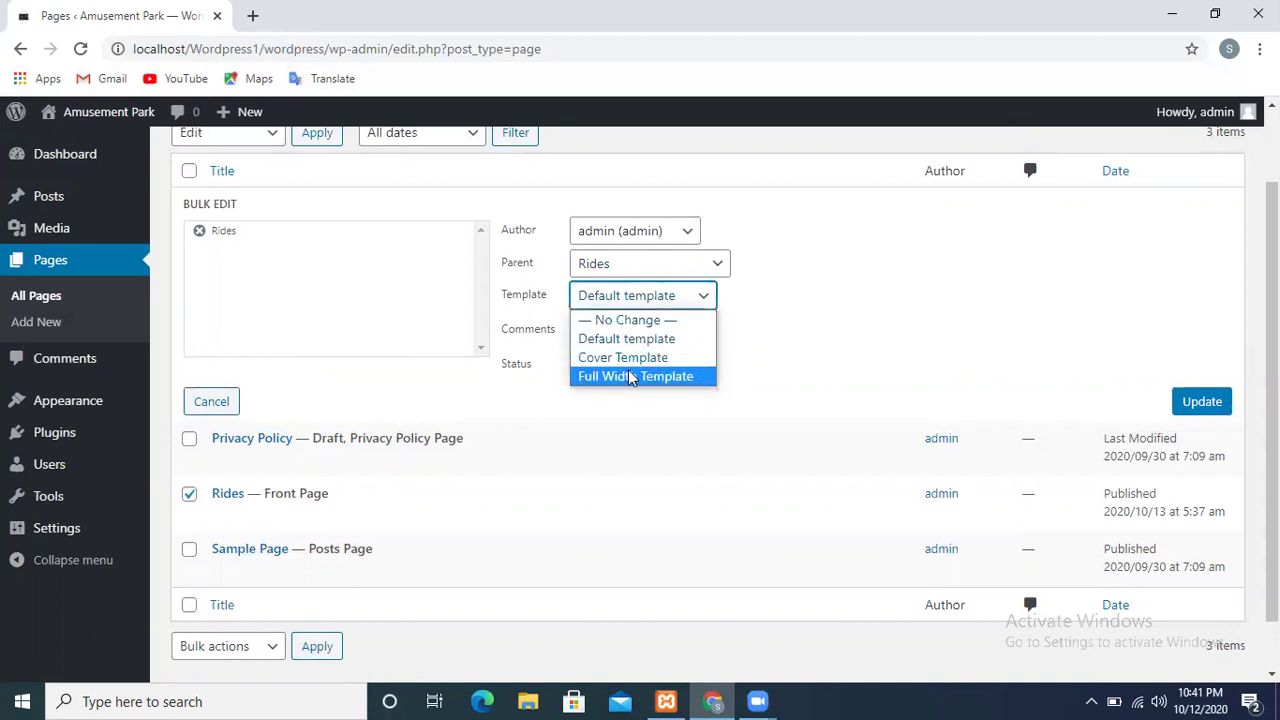
click(616, 340)
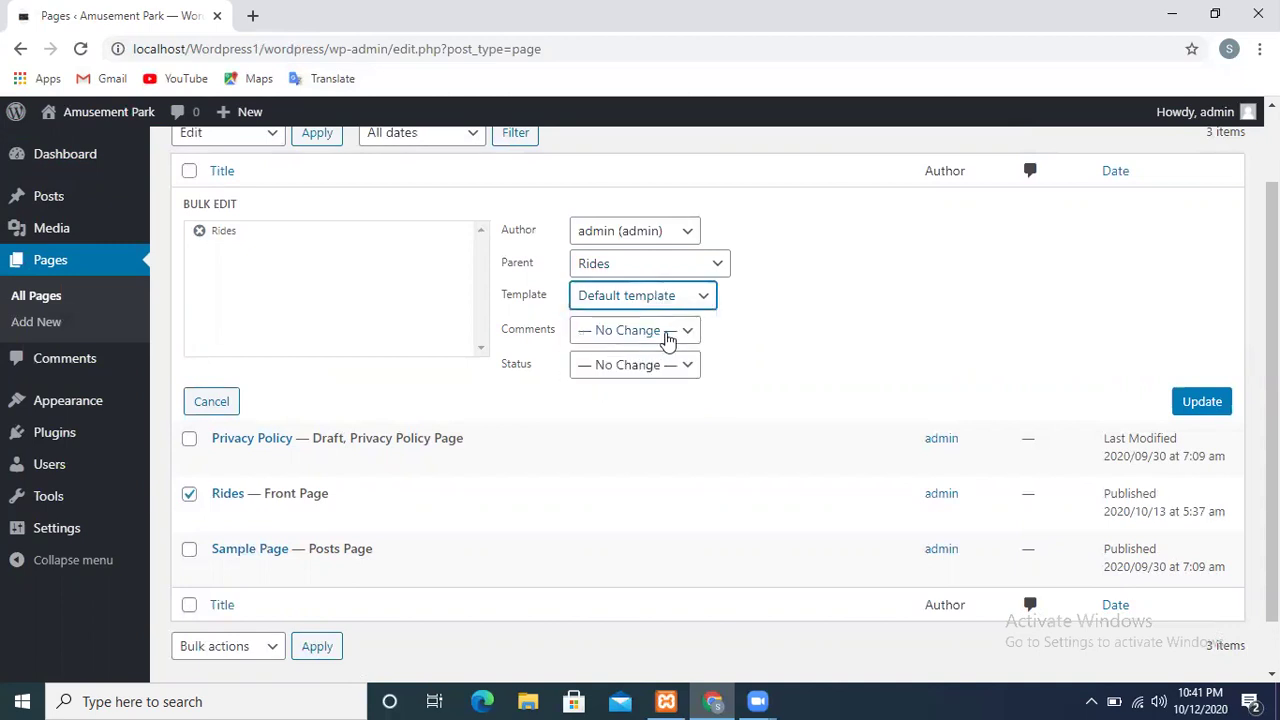
Set comments to Allow and status to Published, then apply the bulk changes
click(668, 333)
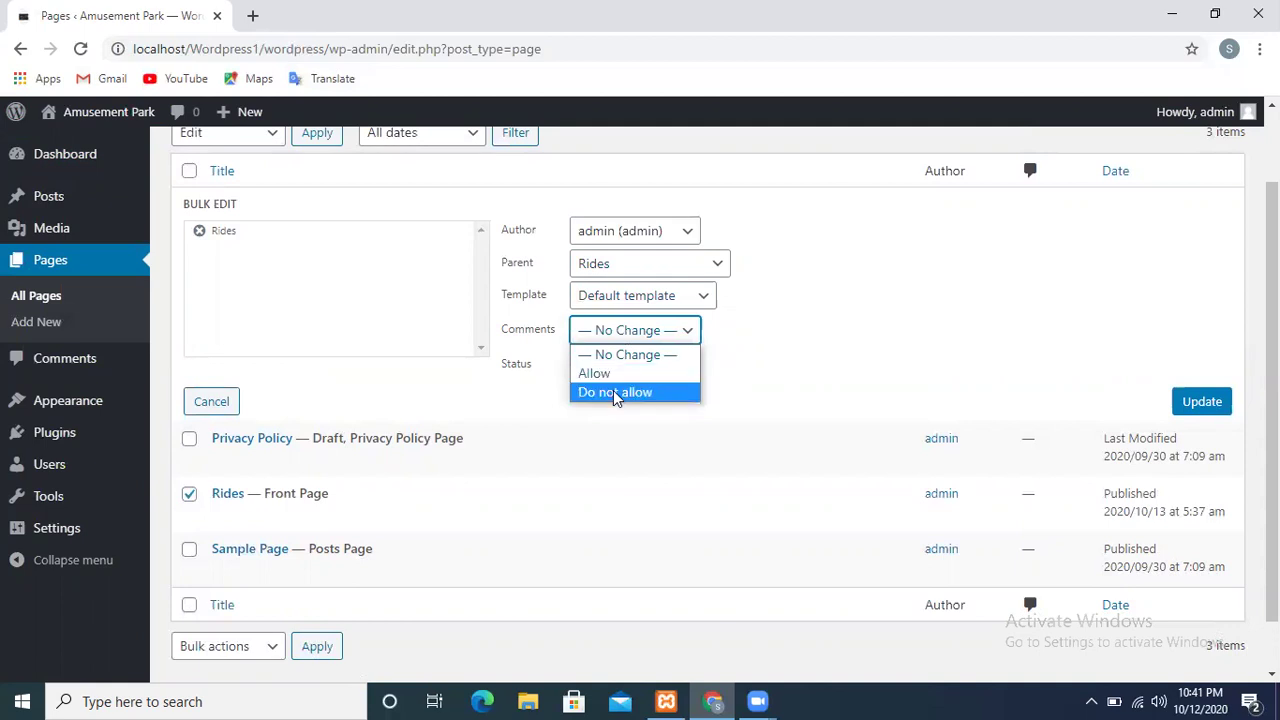
click(594, 373)
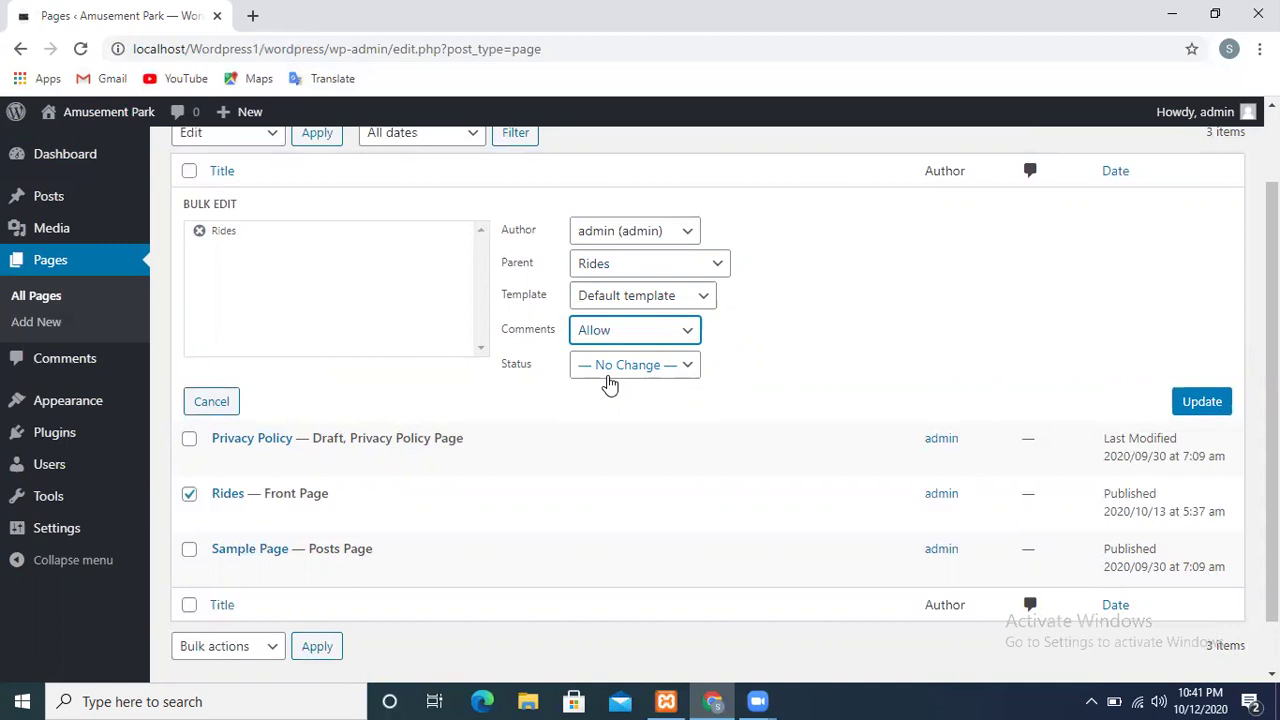
click(610, 370)
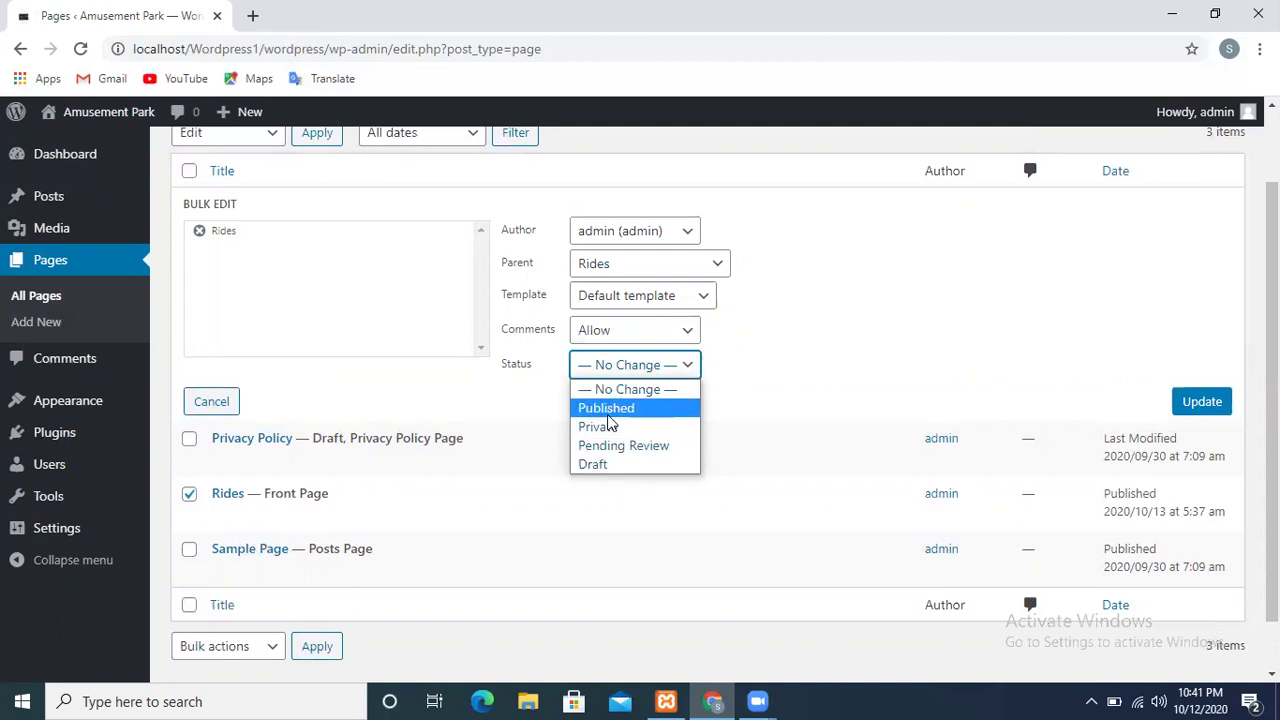
click(608, 415)
click(1195, 410)
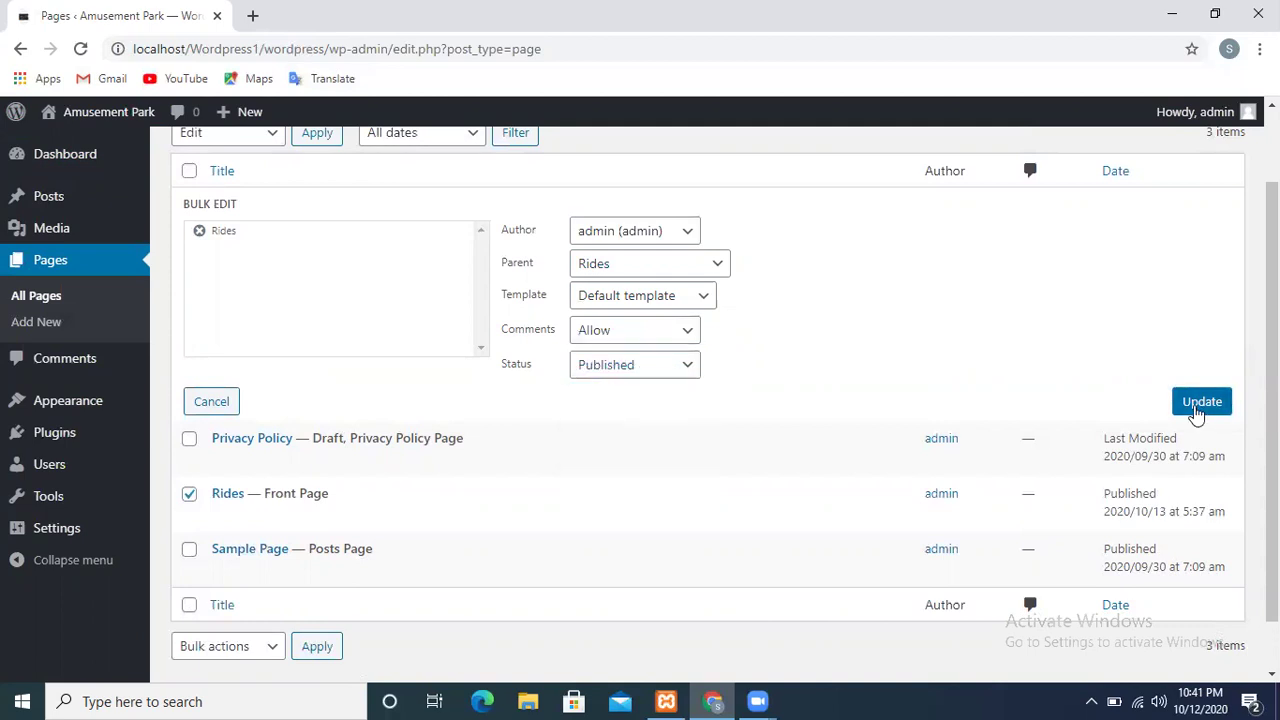
click(1197, 410)
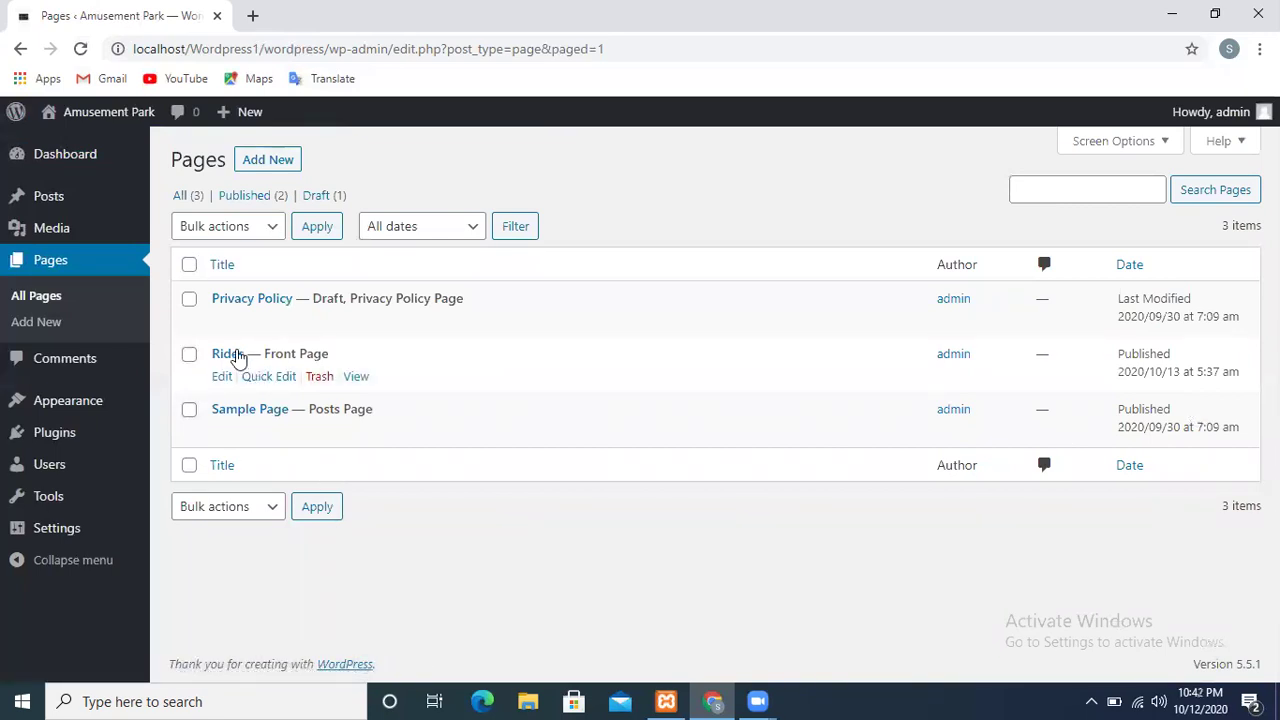
click(223, 384)
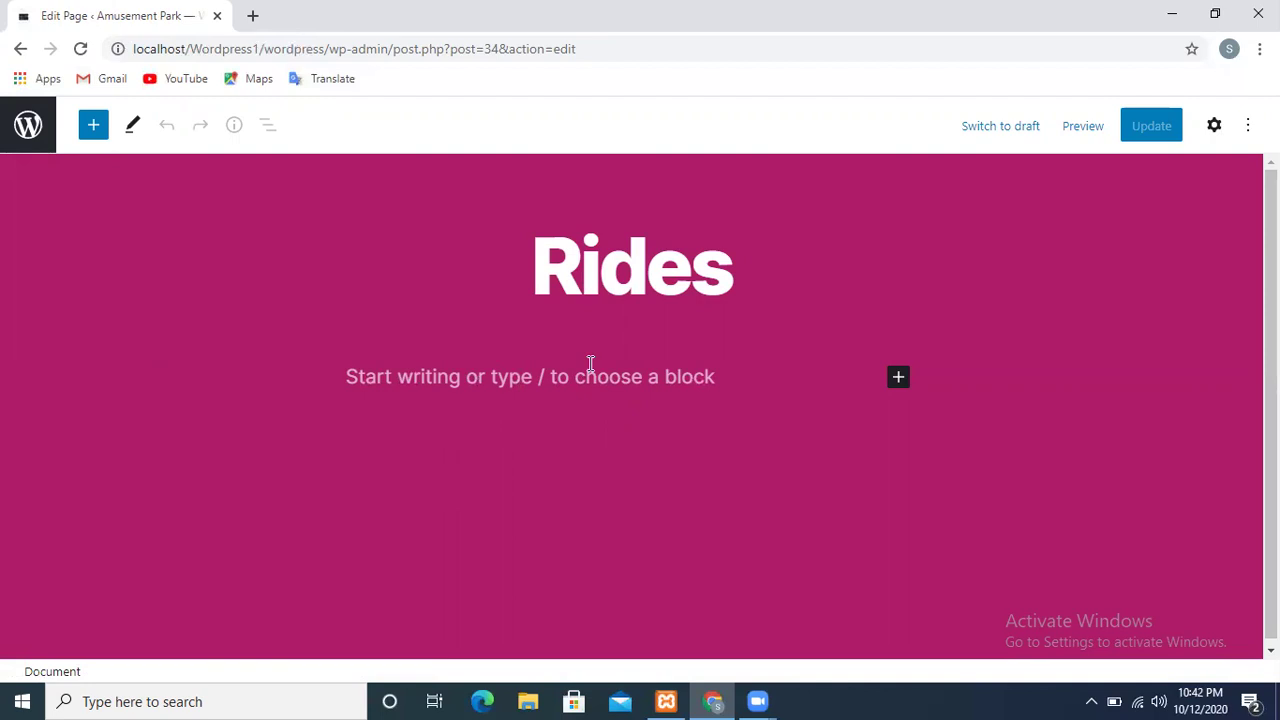
click(898, 378)
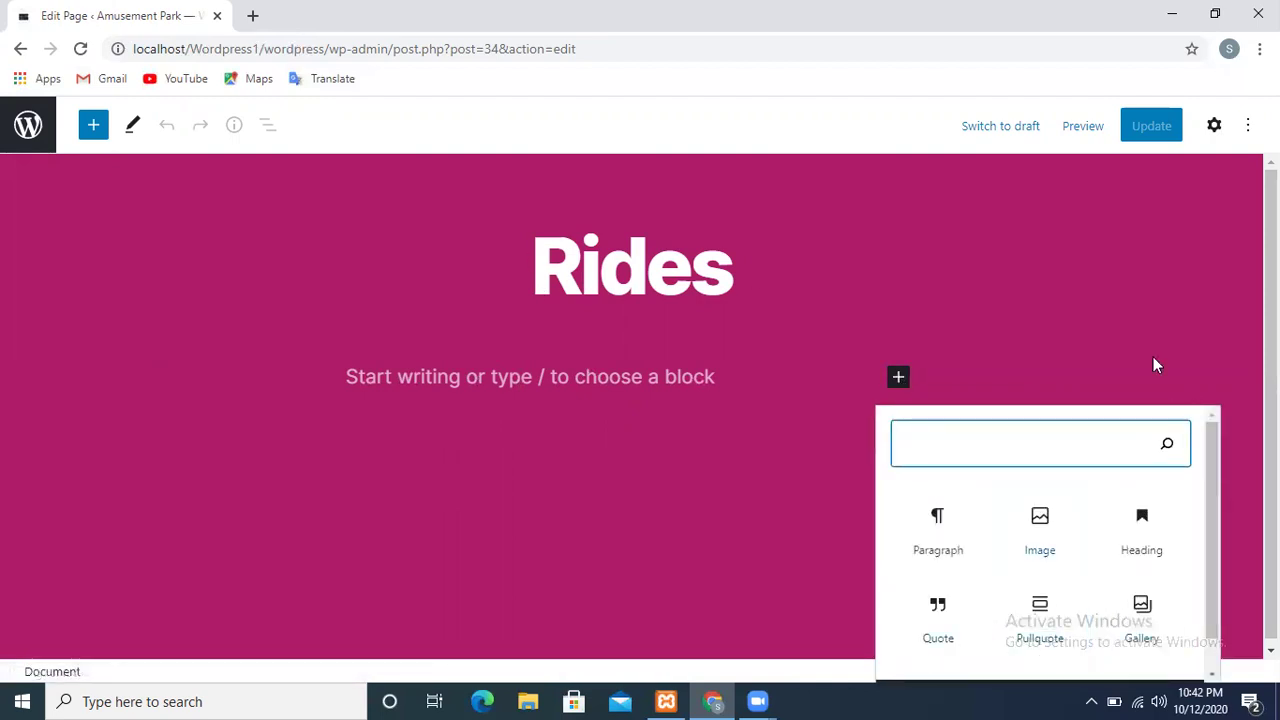
click(1104, 320)
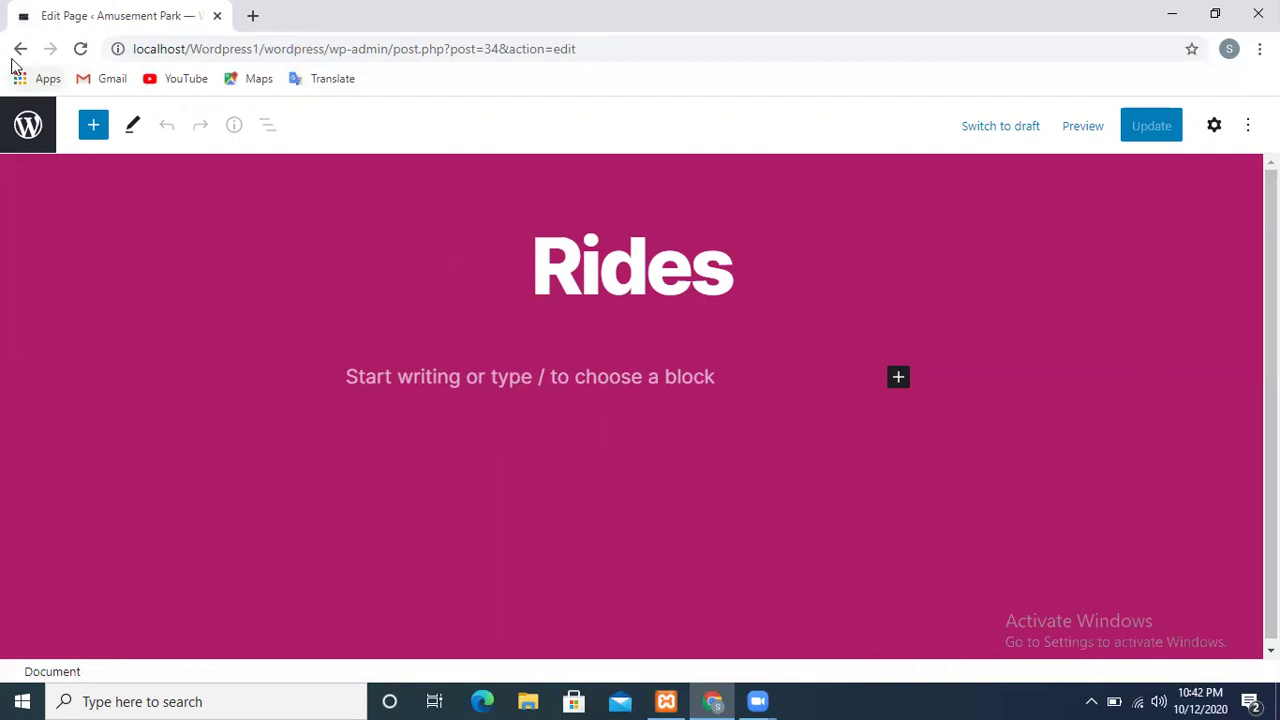
click(28, 125)
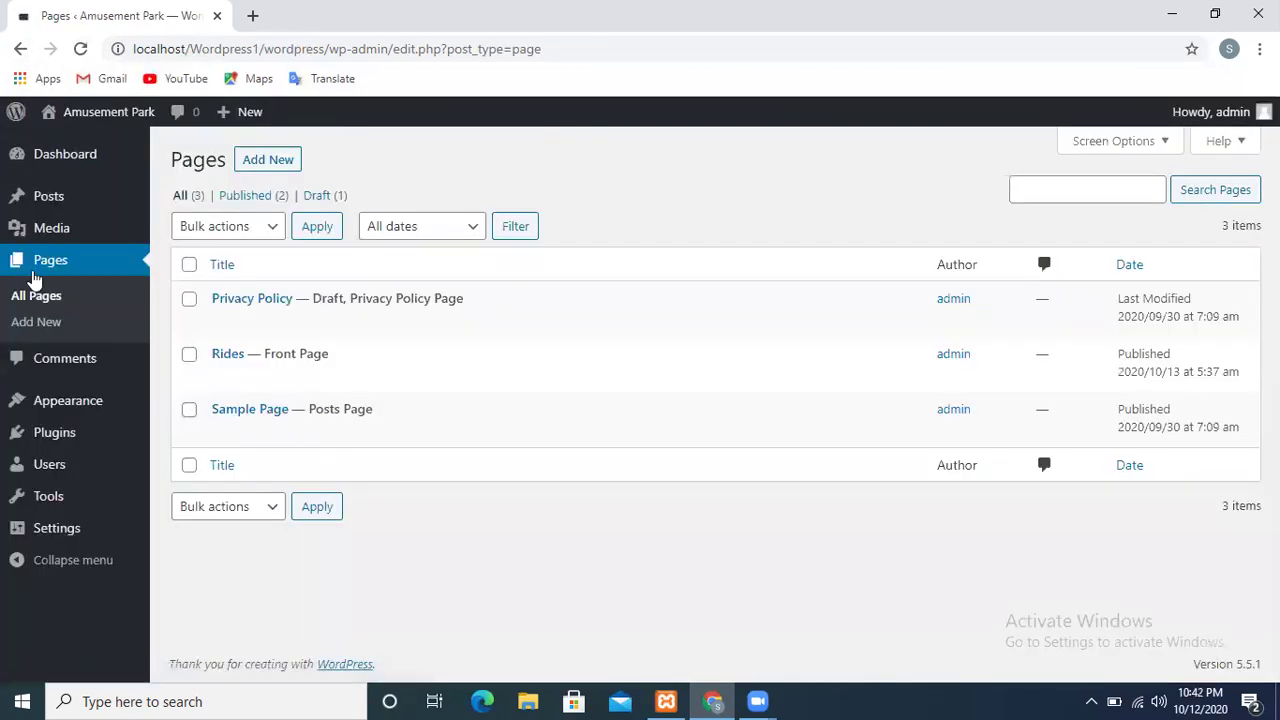
Create a new page titled 'Family Rides' and write its sentence about max fun with the family
click(35, 322)
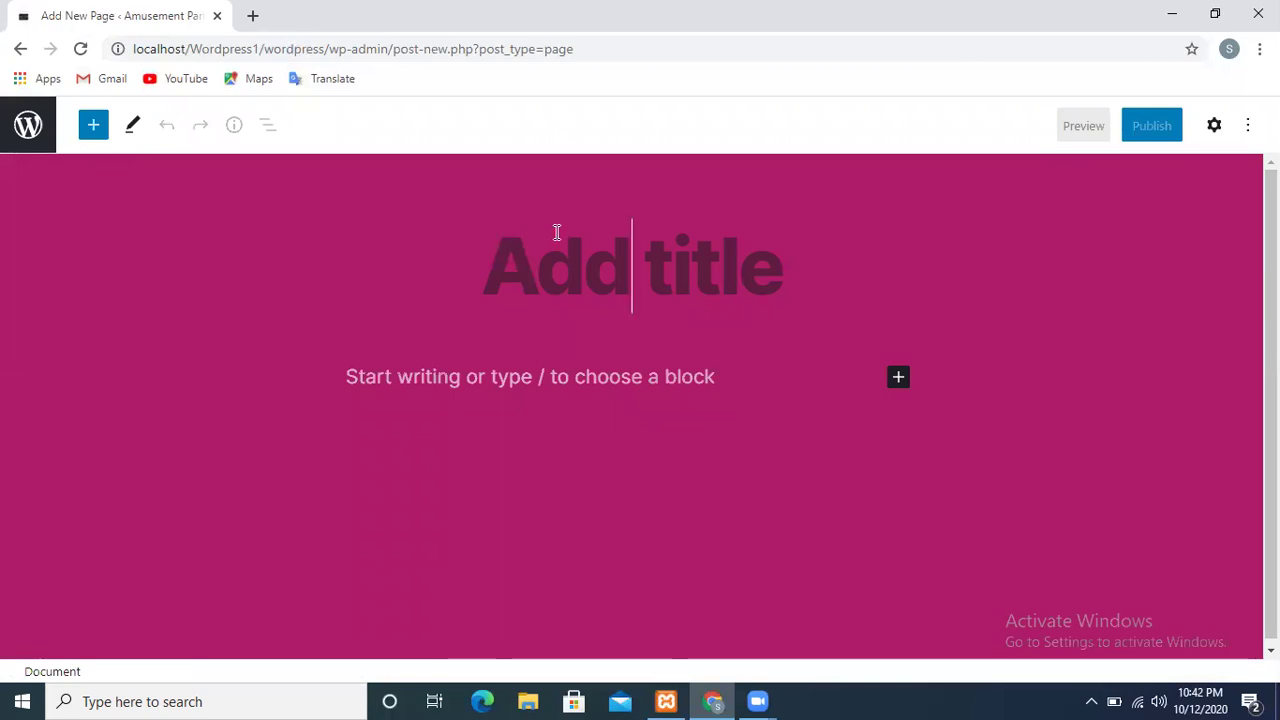
text(Family Rid)
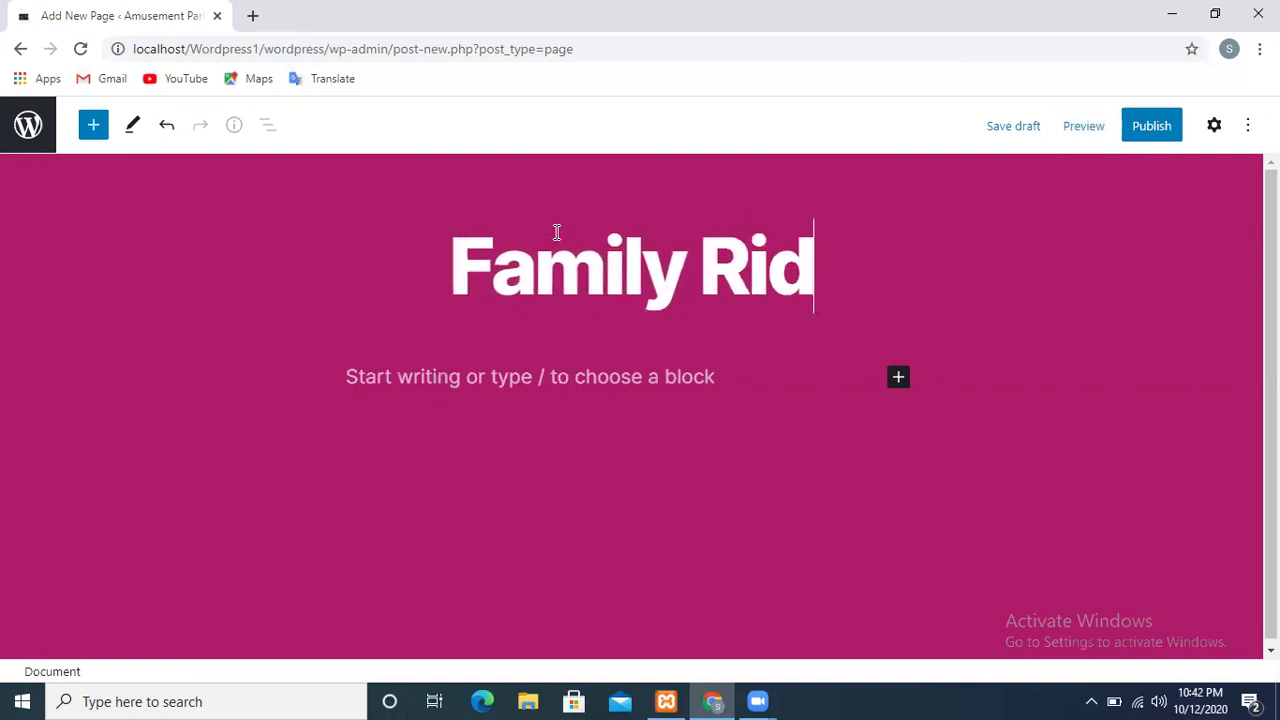
text(es)
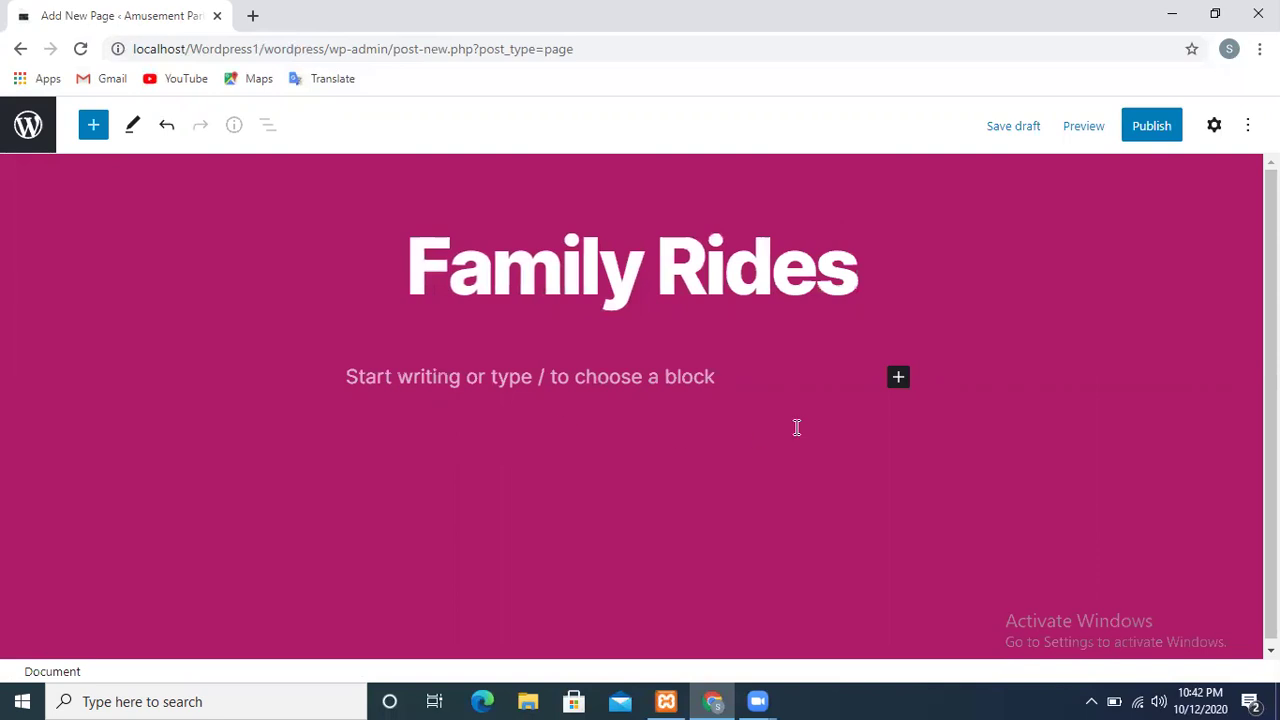
click(648, 361)
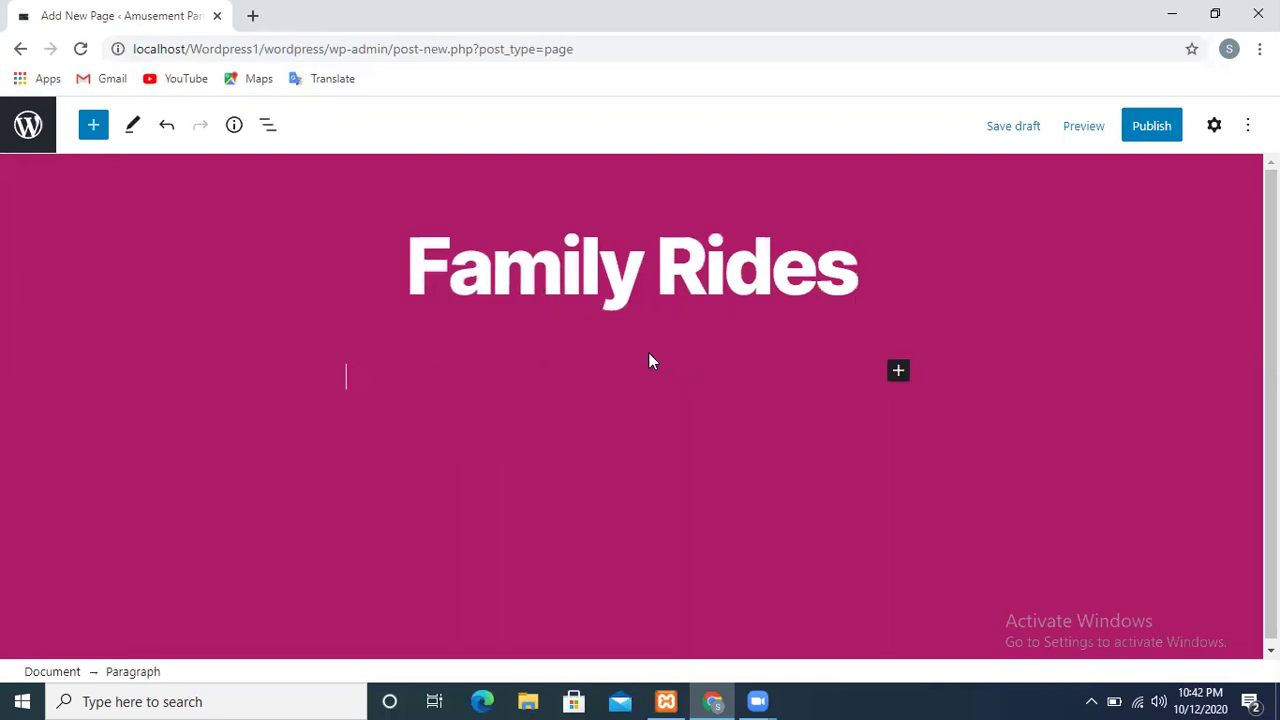
text(The rid)
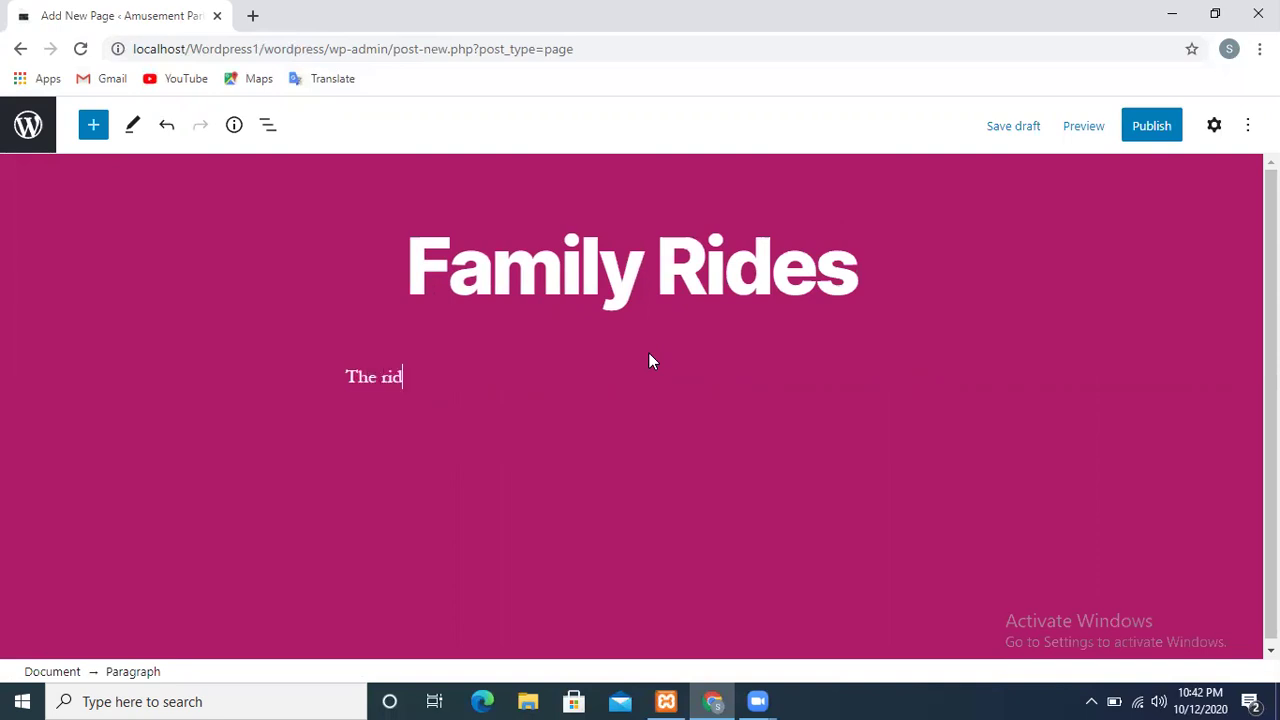
text(e to have max f)
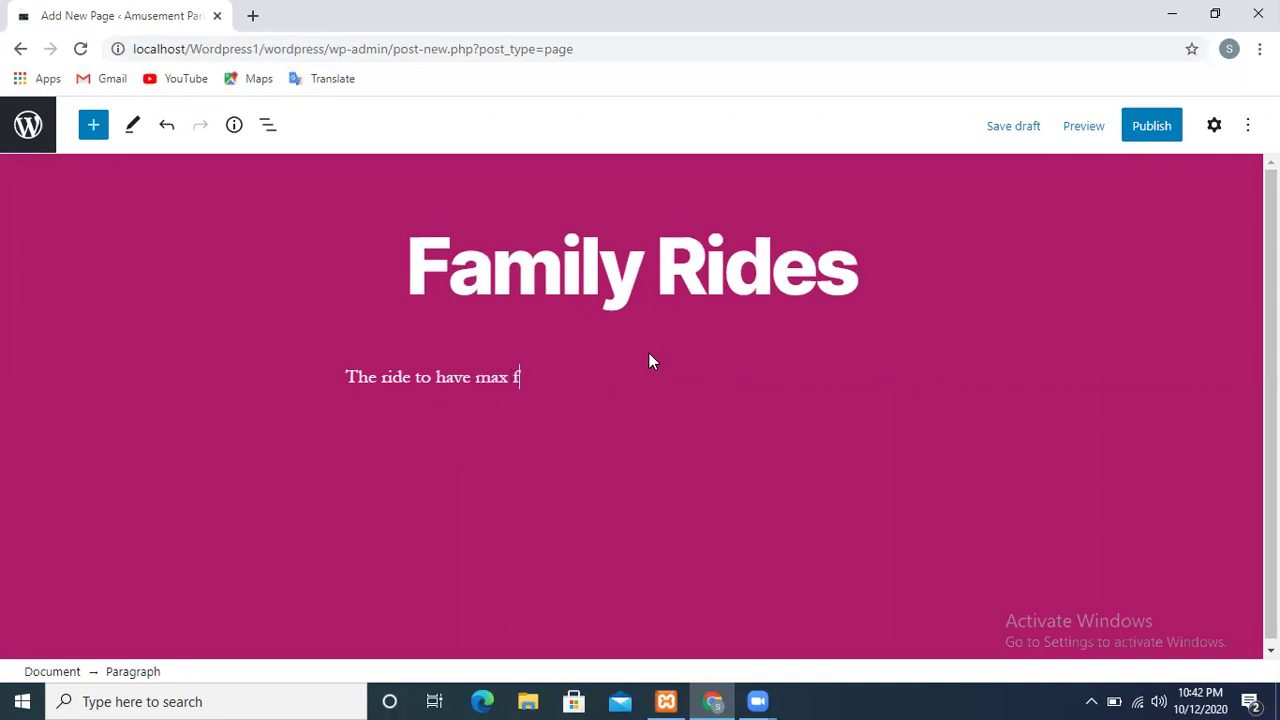
text(un with)
text( the )
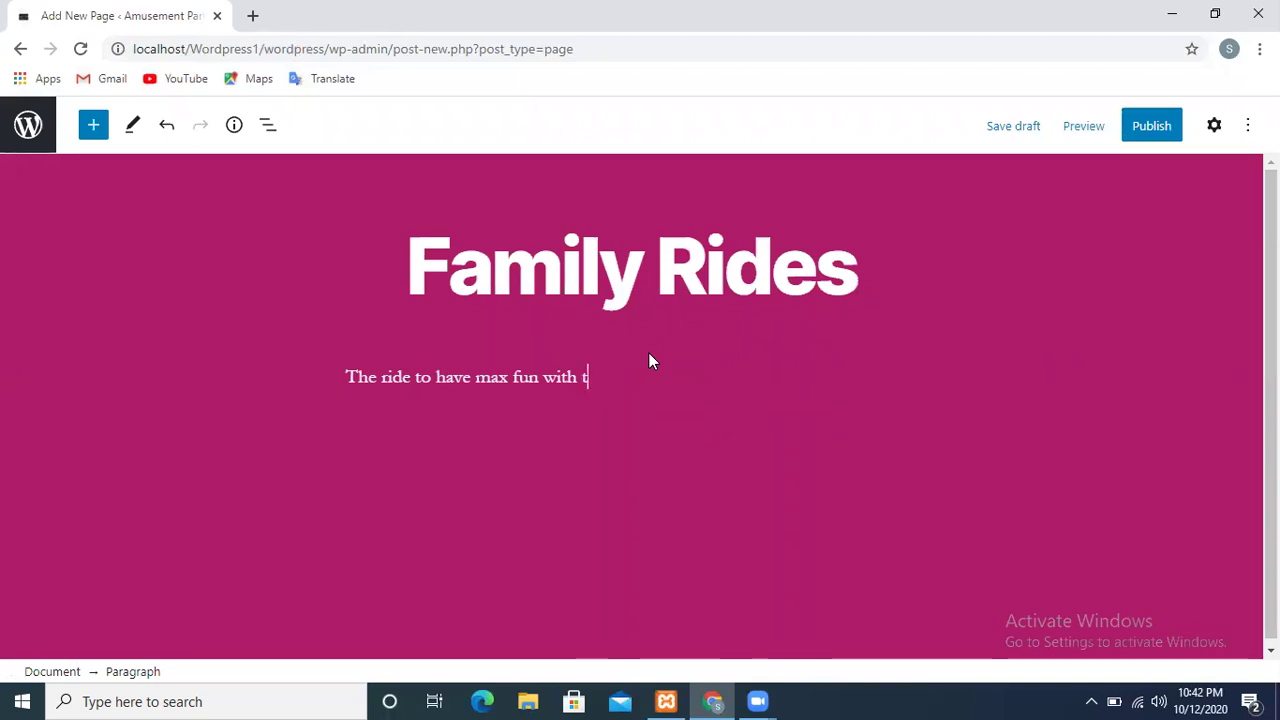
text(fami)
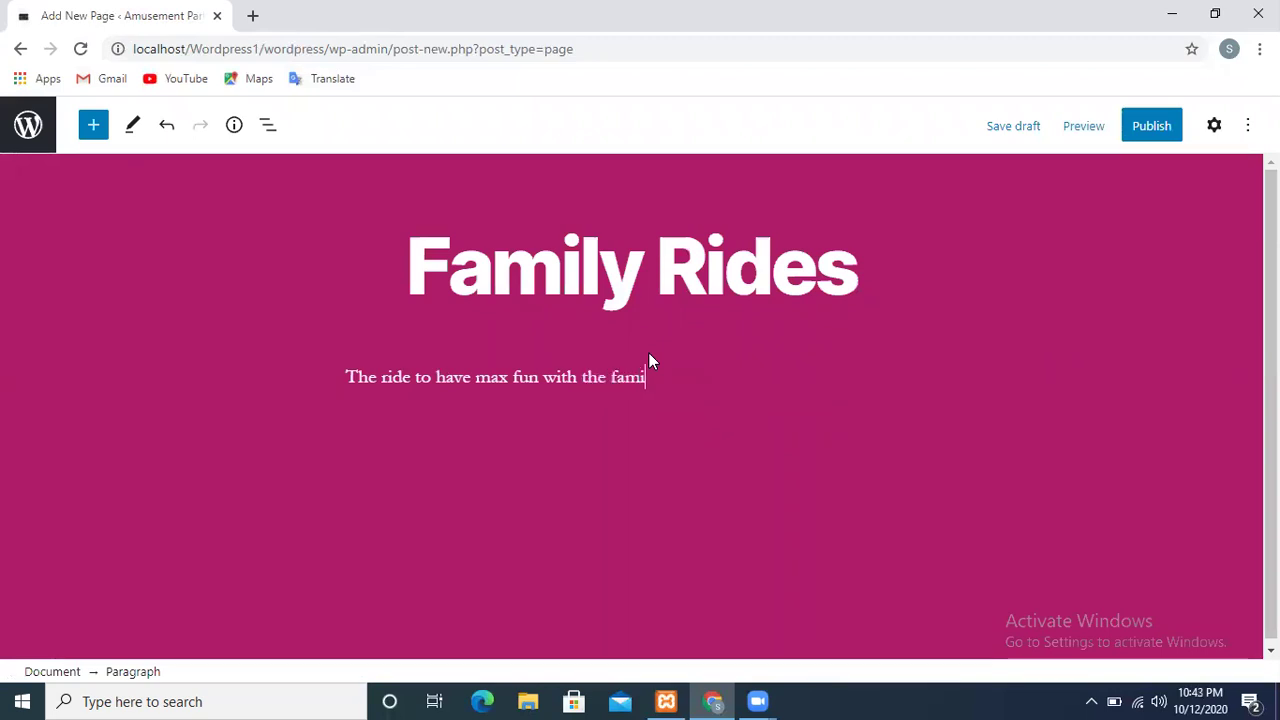
text(lt members)
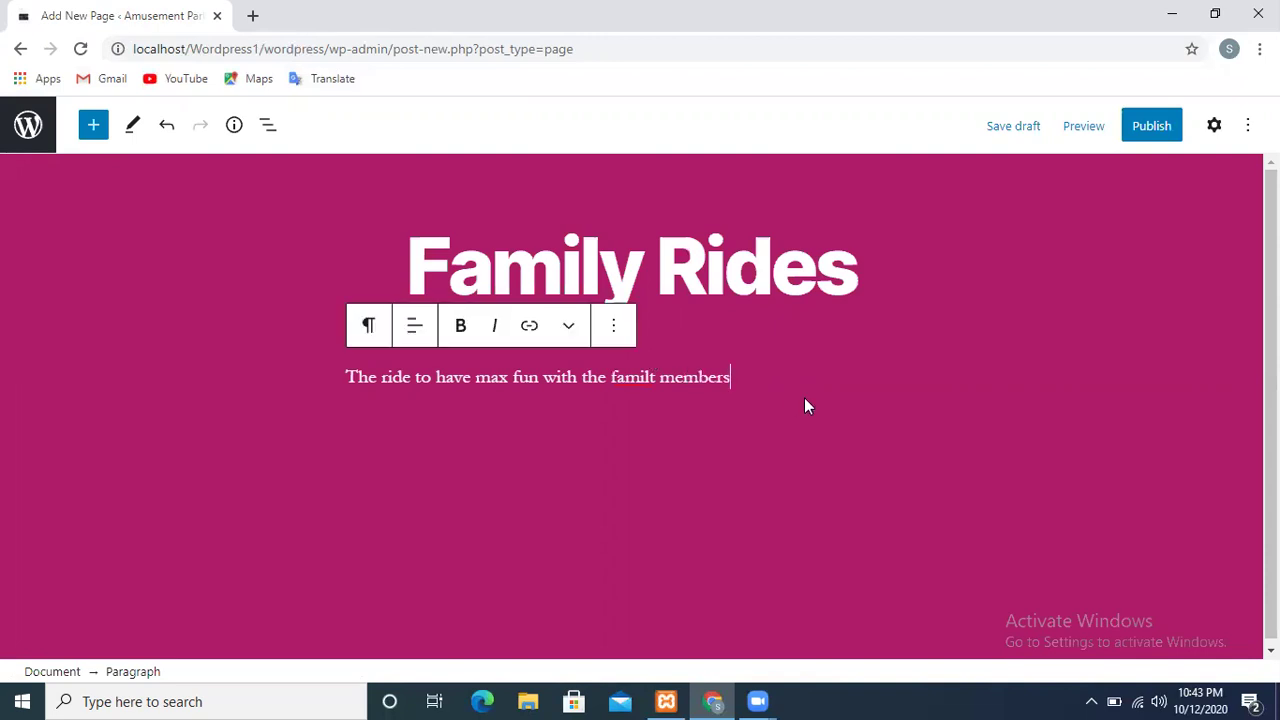
text(.)
Correct 'familt' to 'family' and centre-align the paragraph
right_click(628, 372)
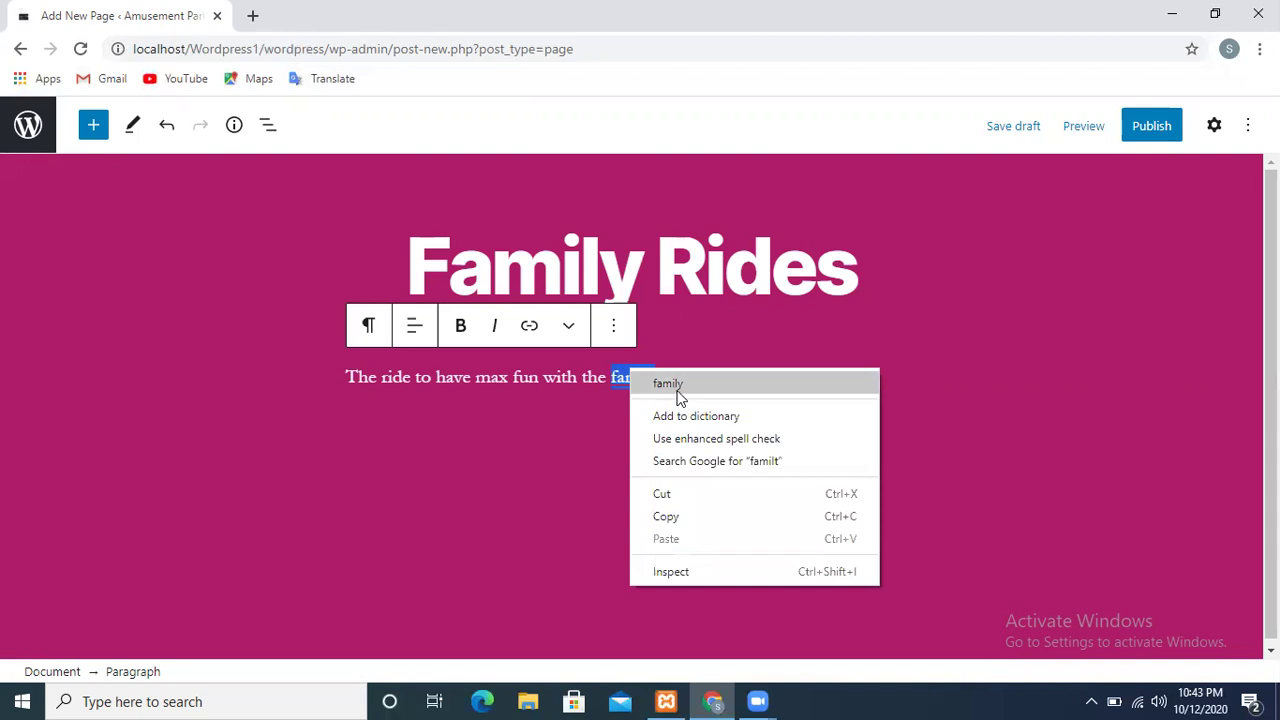
click(678, 385)
click(410, 334)
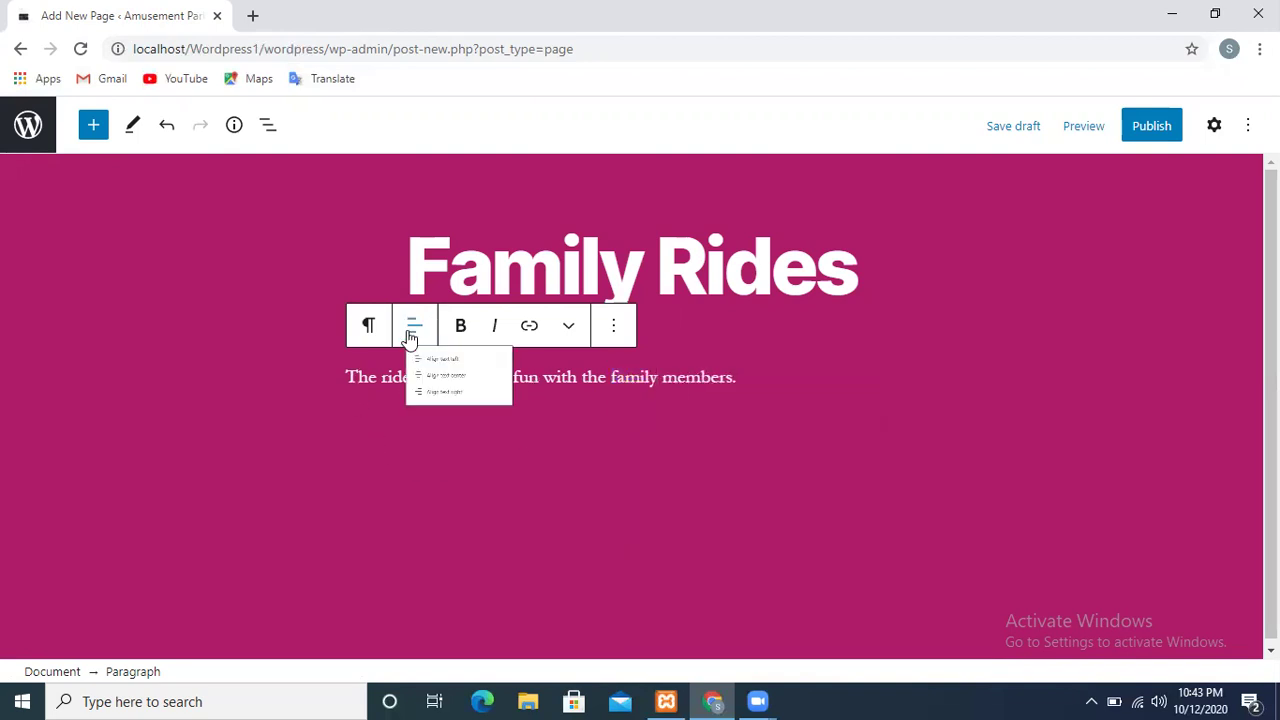
click(470, 430)
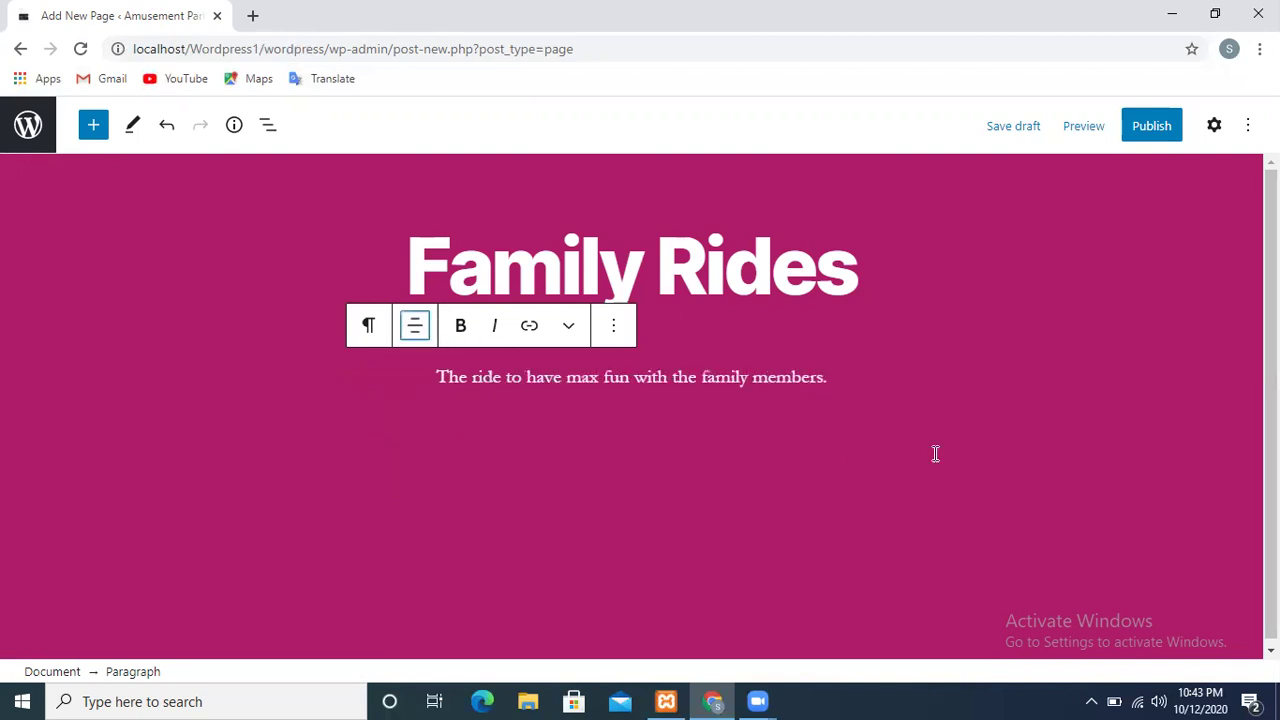
Check the page's word and block counts and review the editing mode options
click(907, 318)
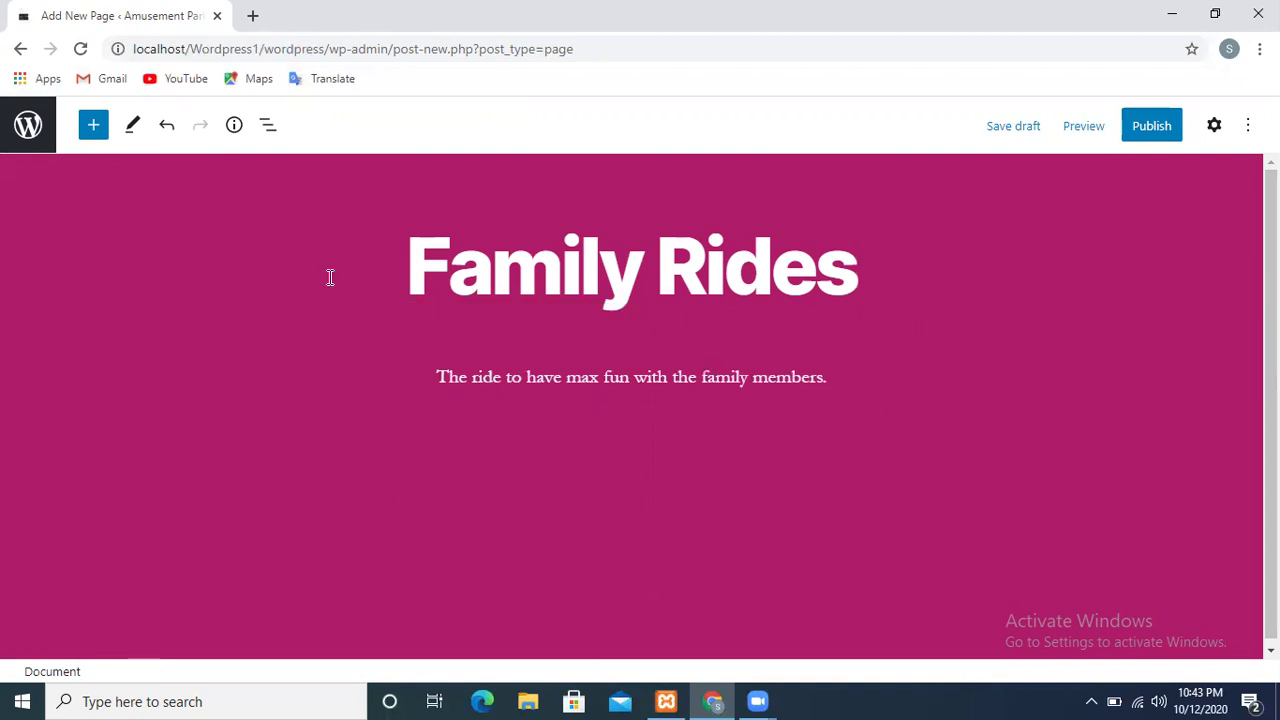
click(233, 126)
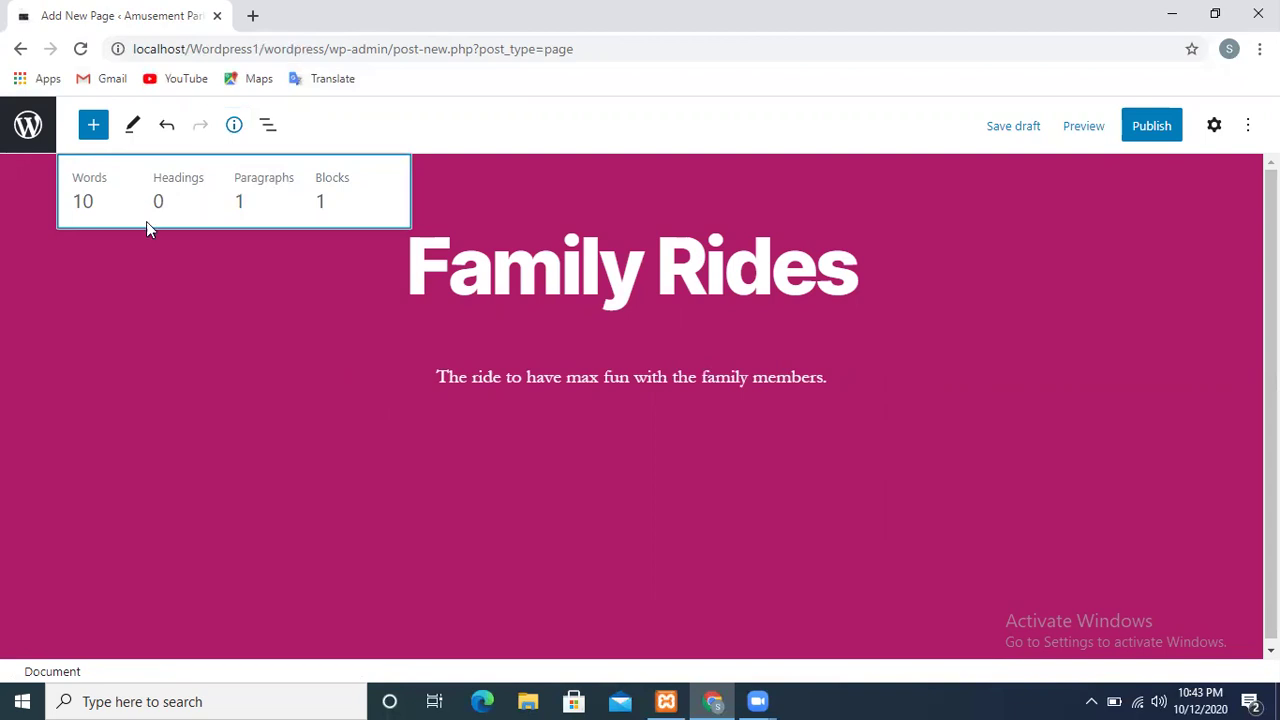
click(210, 283)
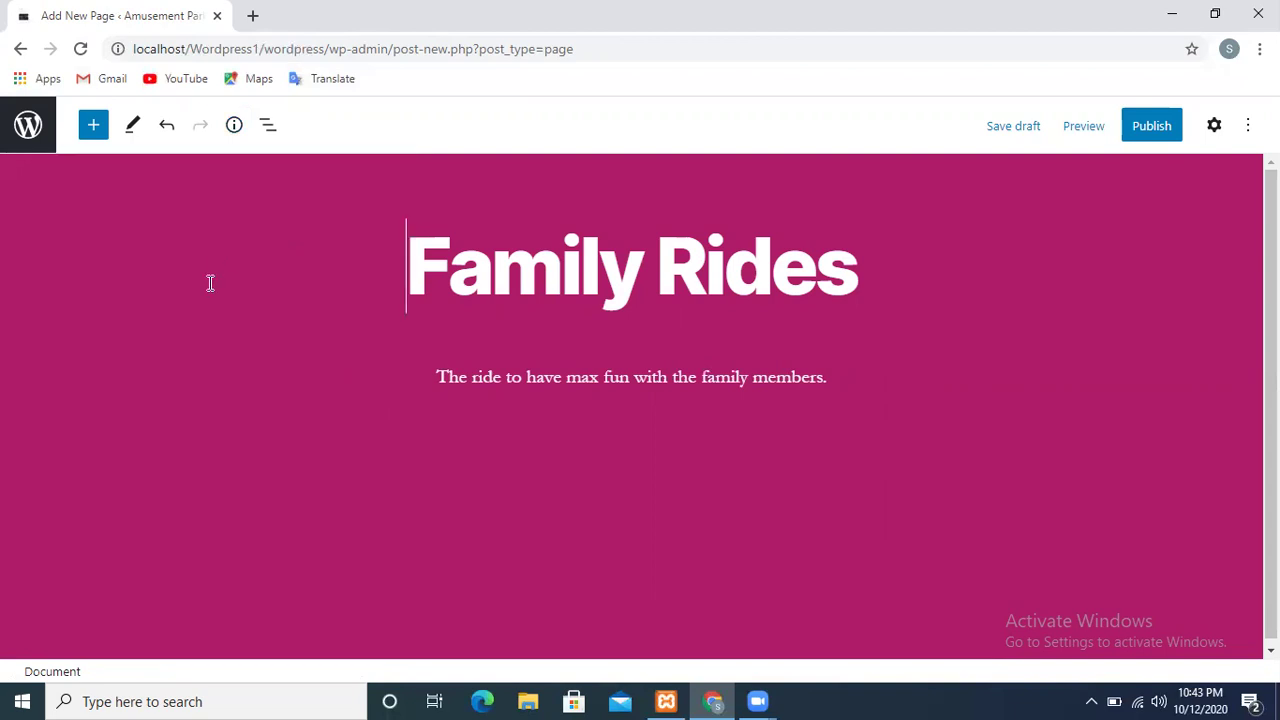
click(130, 135)
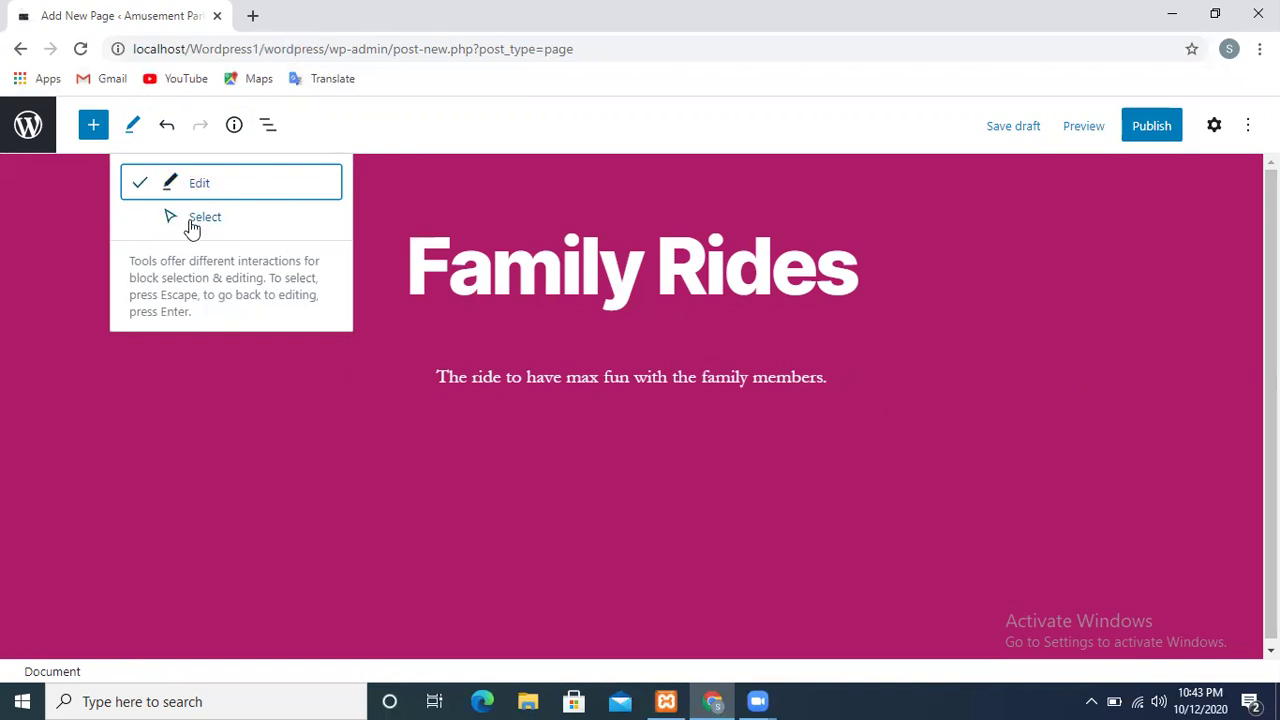
click(585, 161)
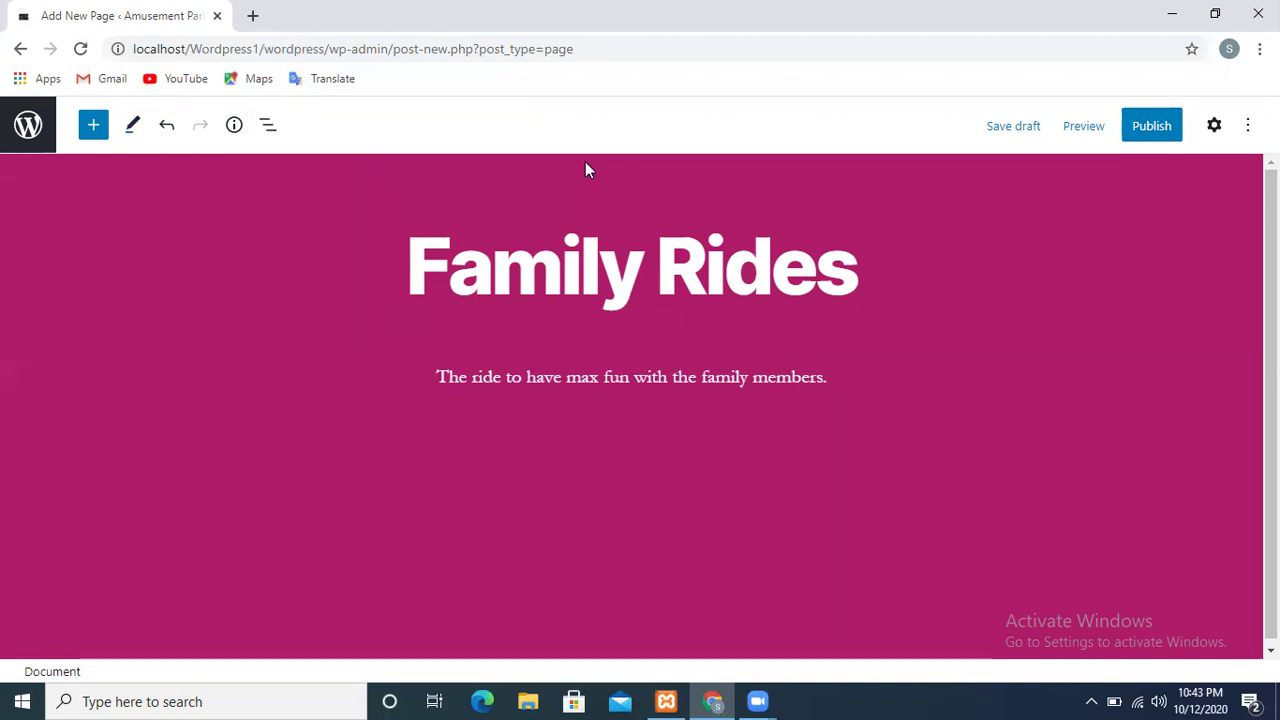
Publish the Family Rides page and view it live at /family-rides/, scrolling through it
click(1142, 124)
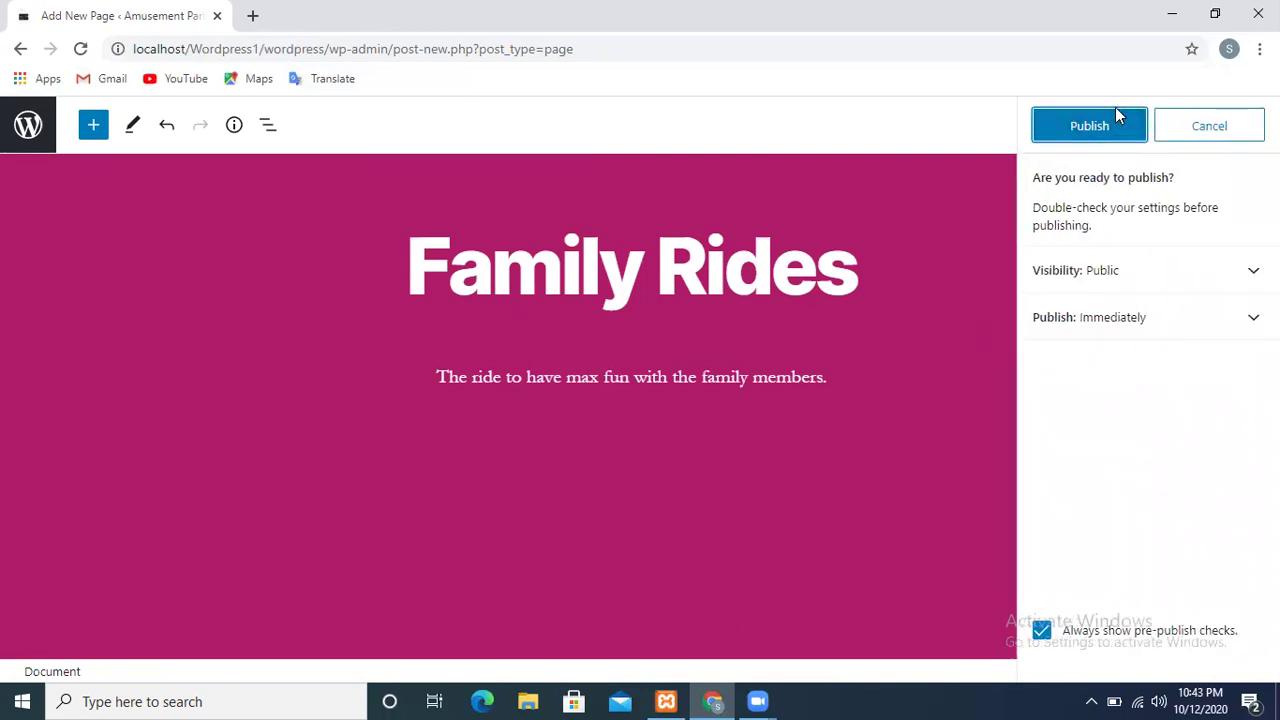
click(1109, 128)
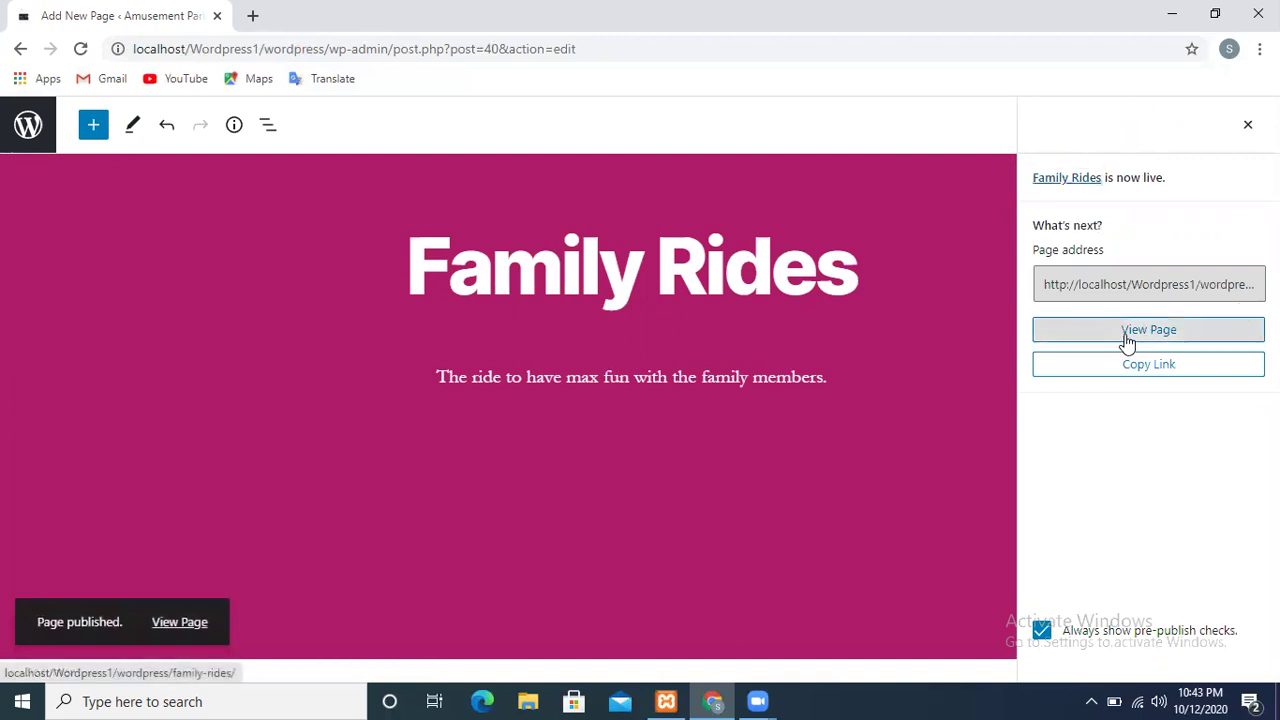
click(1133, 340)
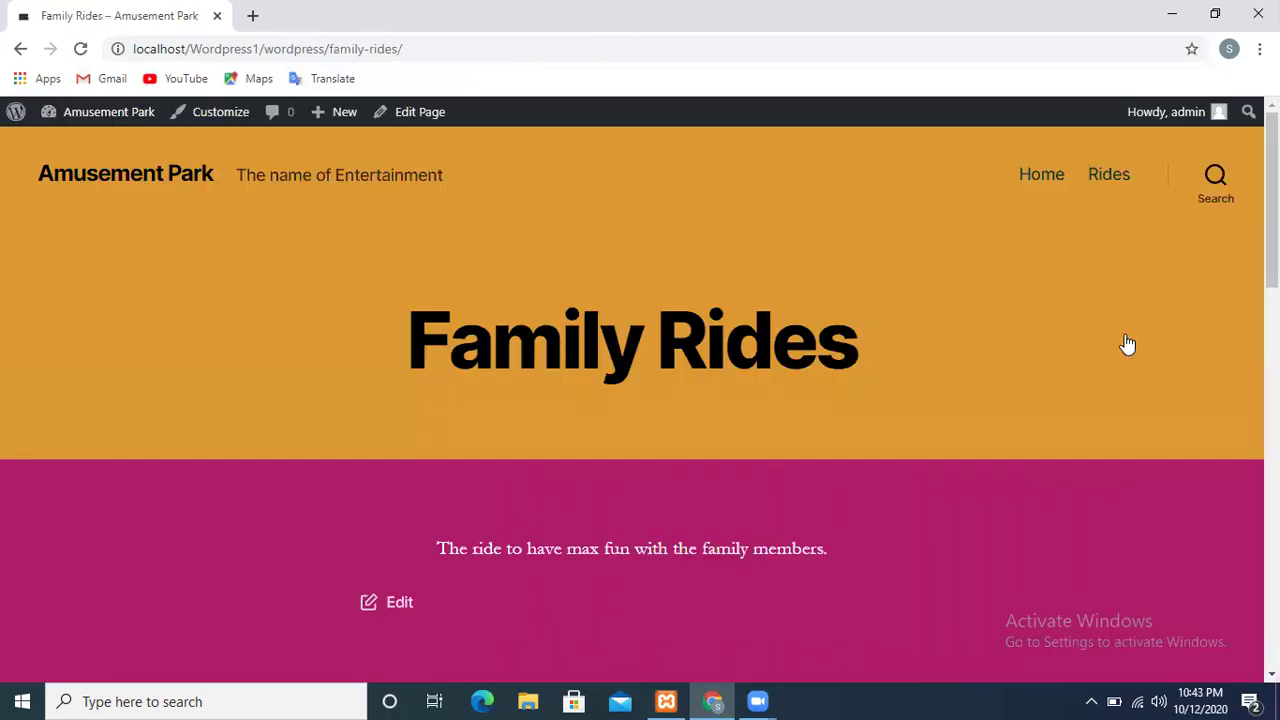
scroll(640, 400, down, 6)
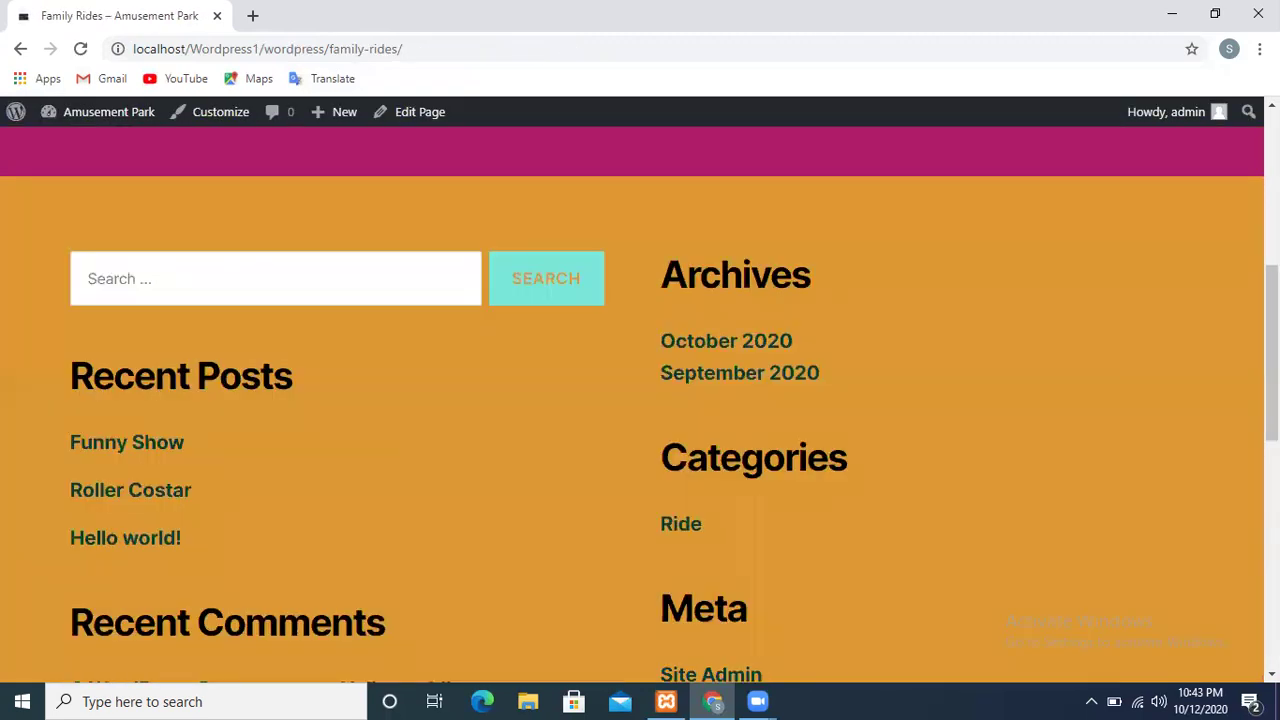
scroll(640, 400, up, 6)
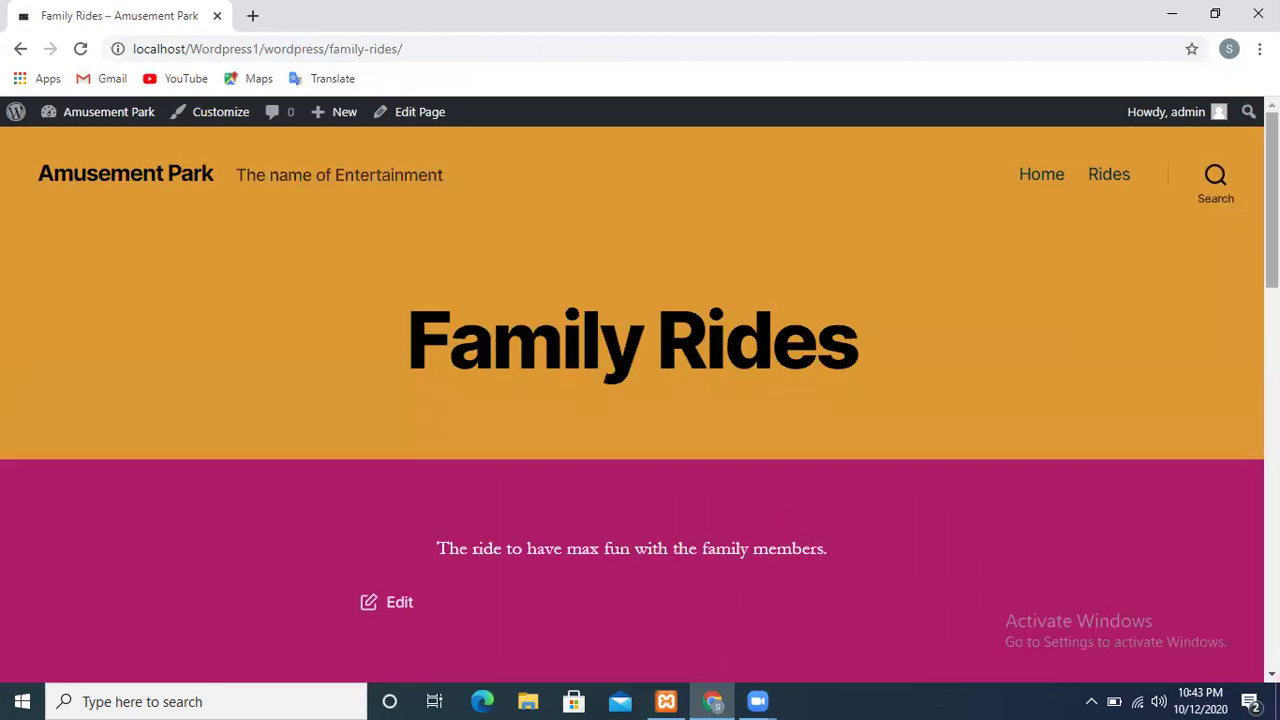
scroll(640, 400, down, 6)
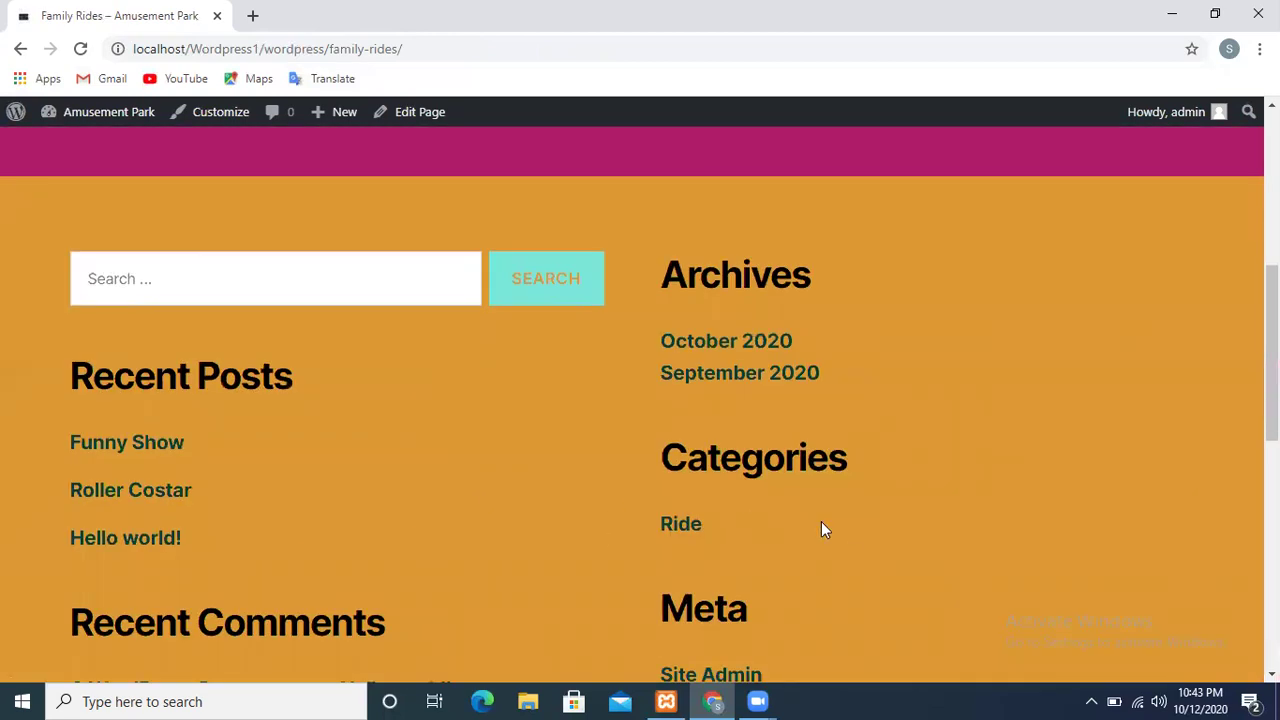
scroll(797, 517, down, 5)
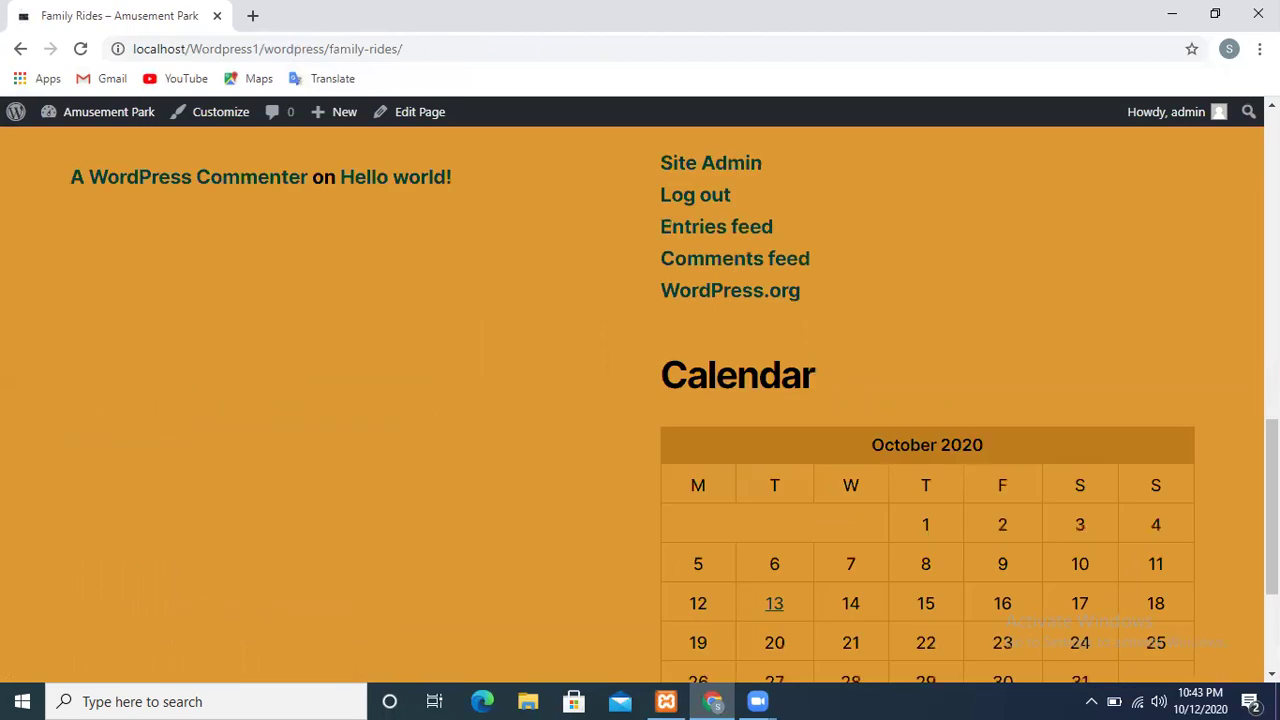
scroll(640, 400, down, 3)
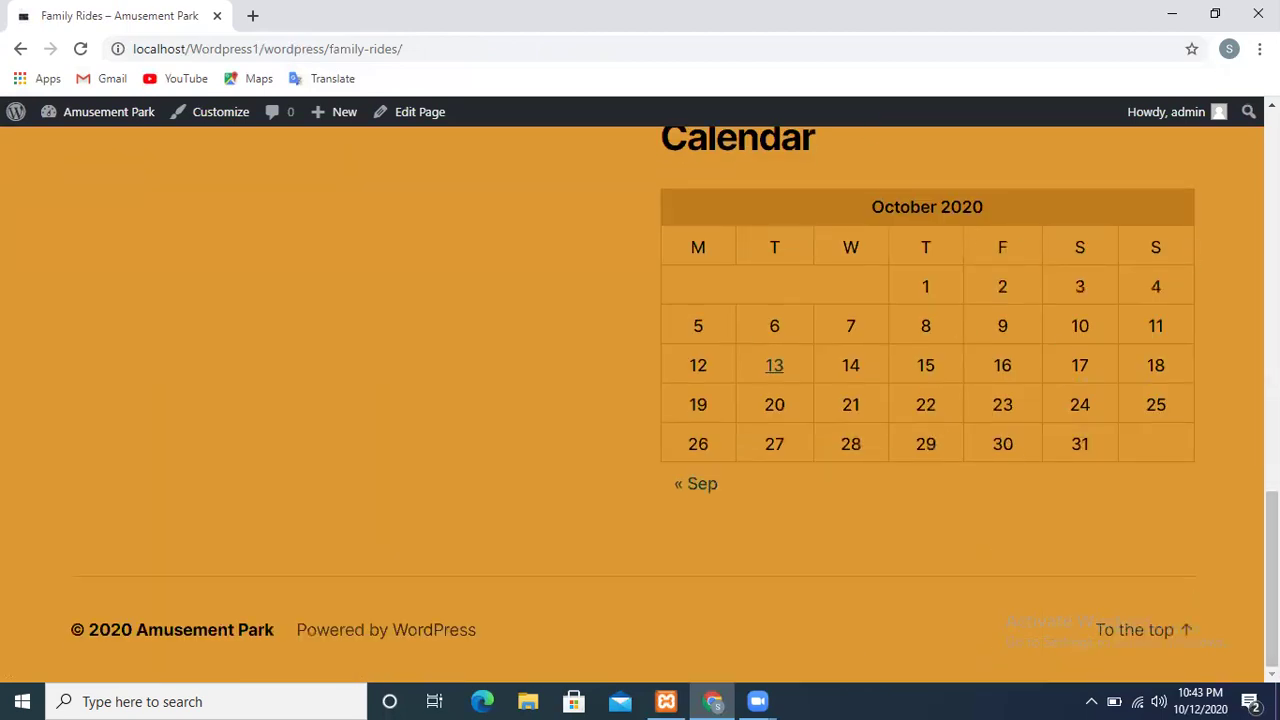
scroll(759, 328, up, 10)
scroll(632, 400, up, 3)
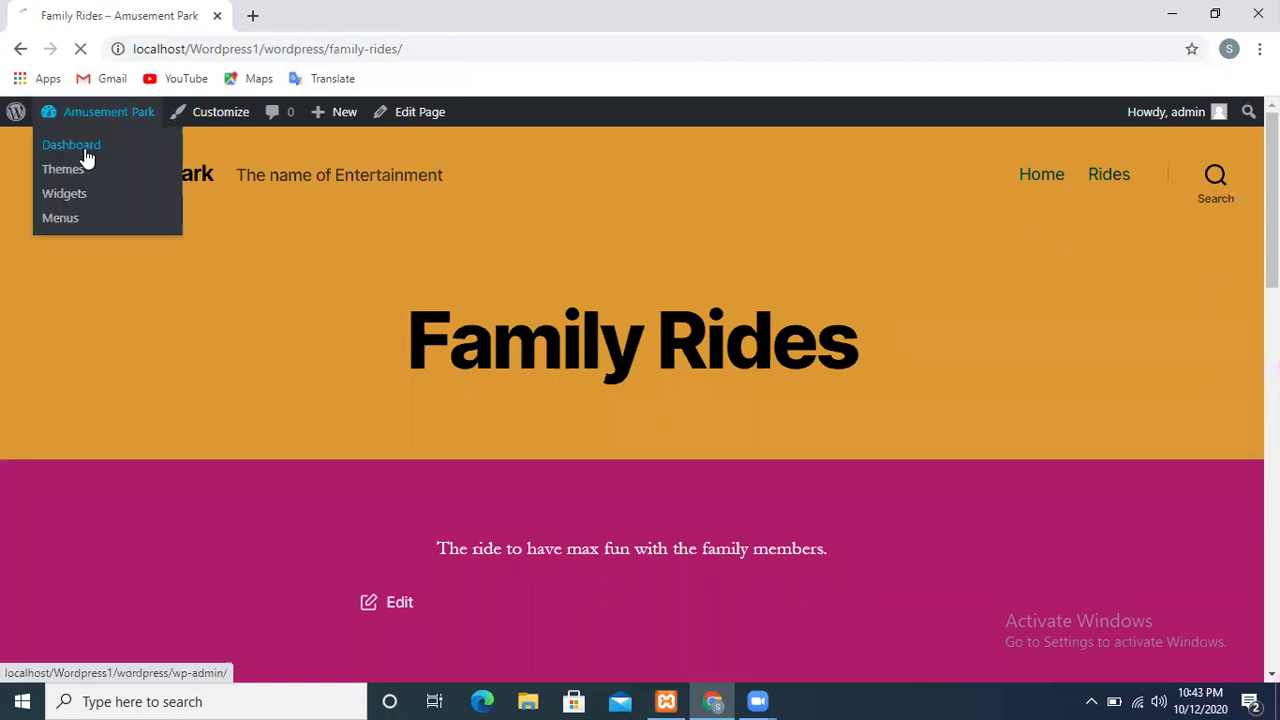
Go to the admin Dashboard and show the Comments list with the Hello world! sample comment
click(86, 157)
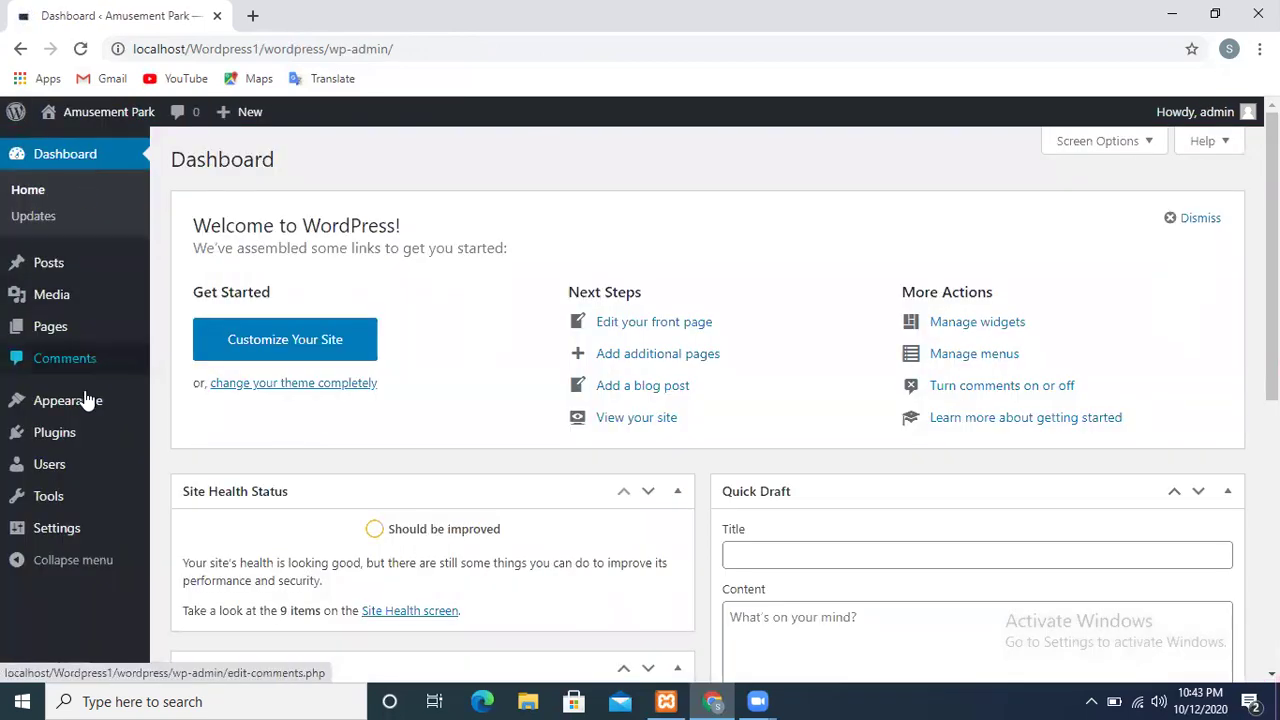
click(64, 358)
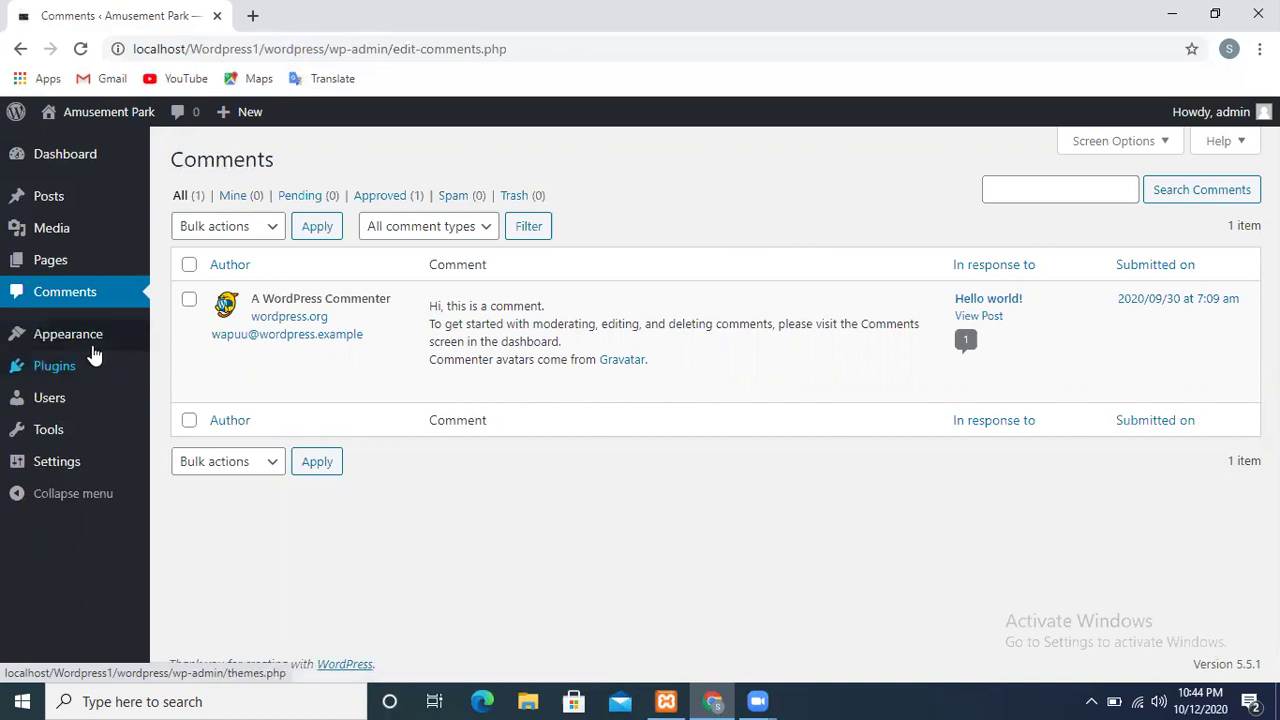
mouse_move(87, 352)
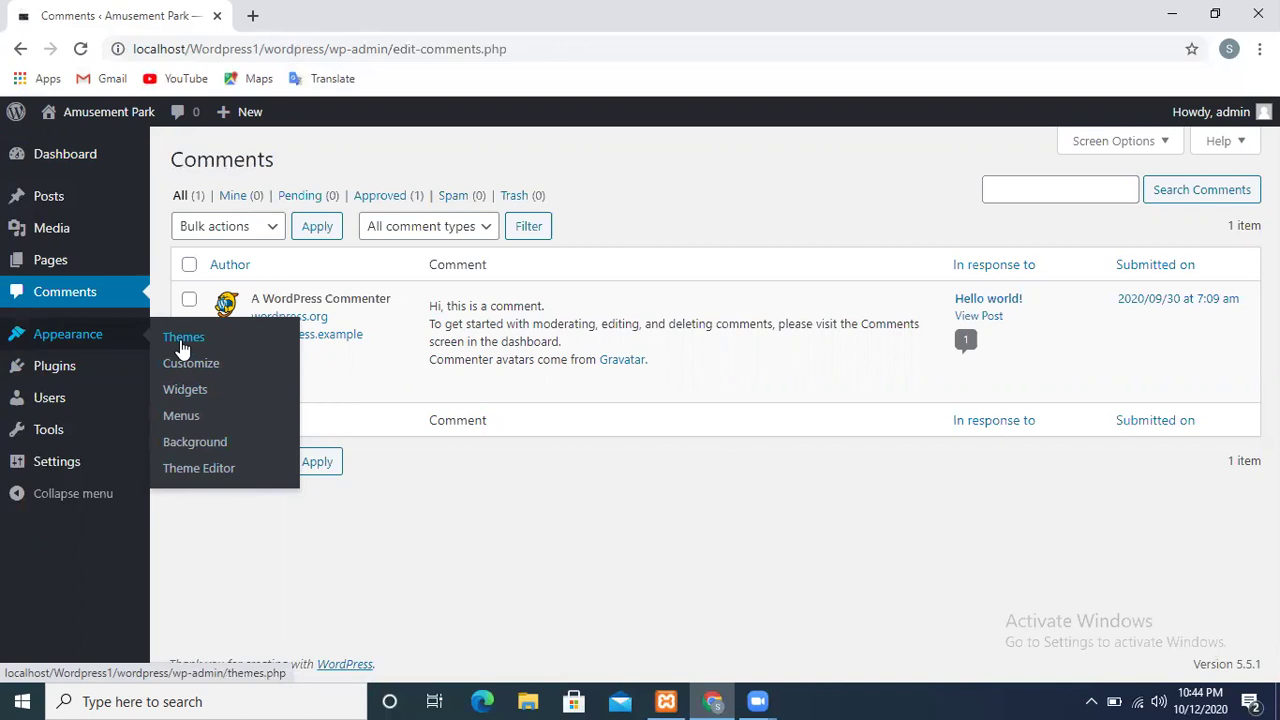
View Twenty Twenty's details, open and exit its Customizer without saving, then return to Themes
click(183, 346)
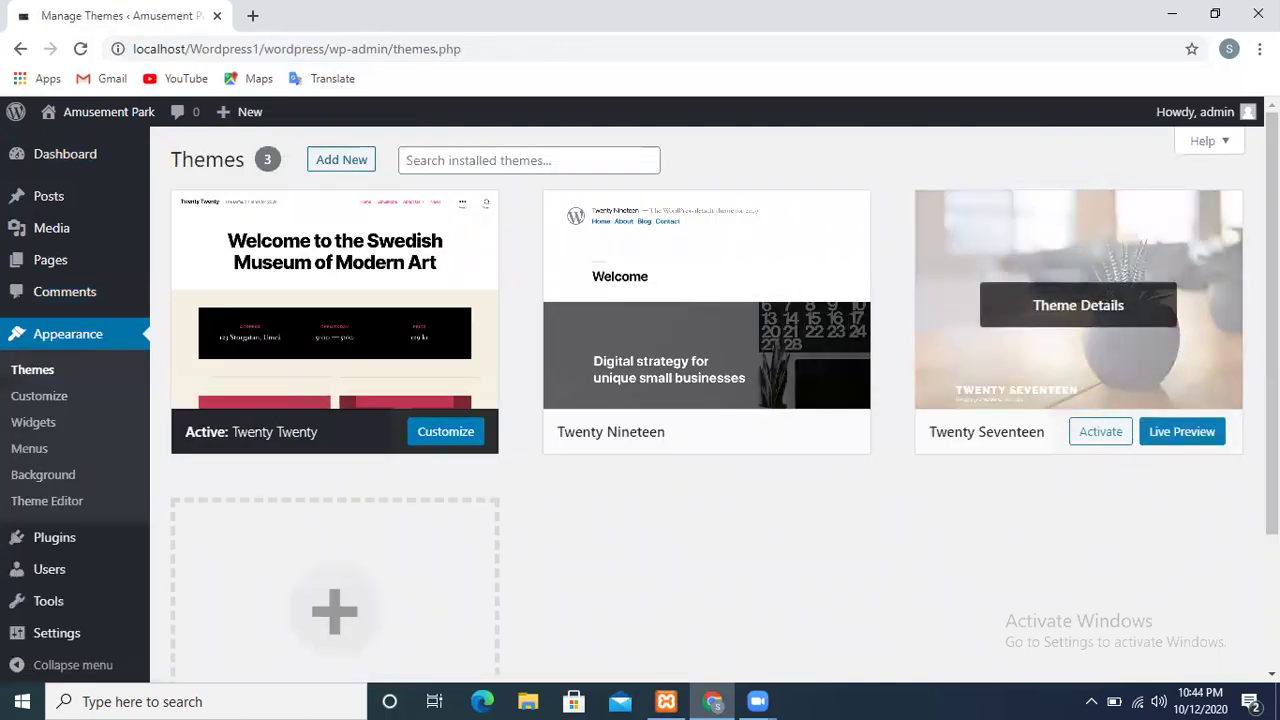
click(362, 330)
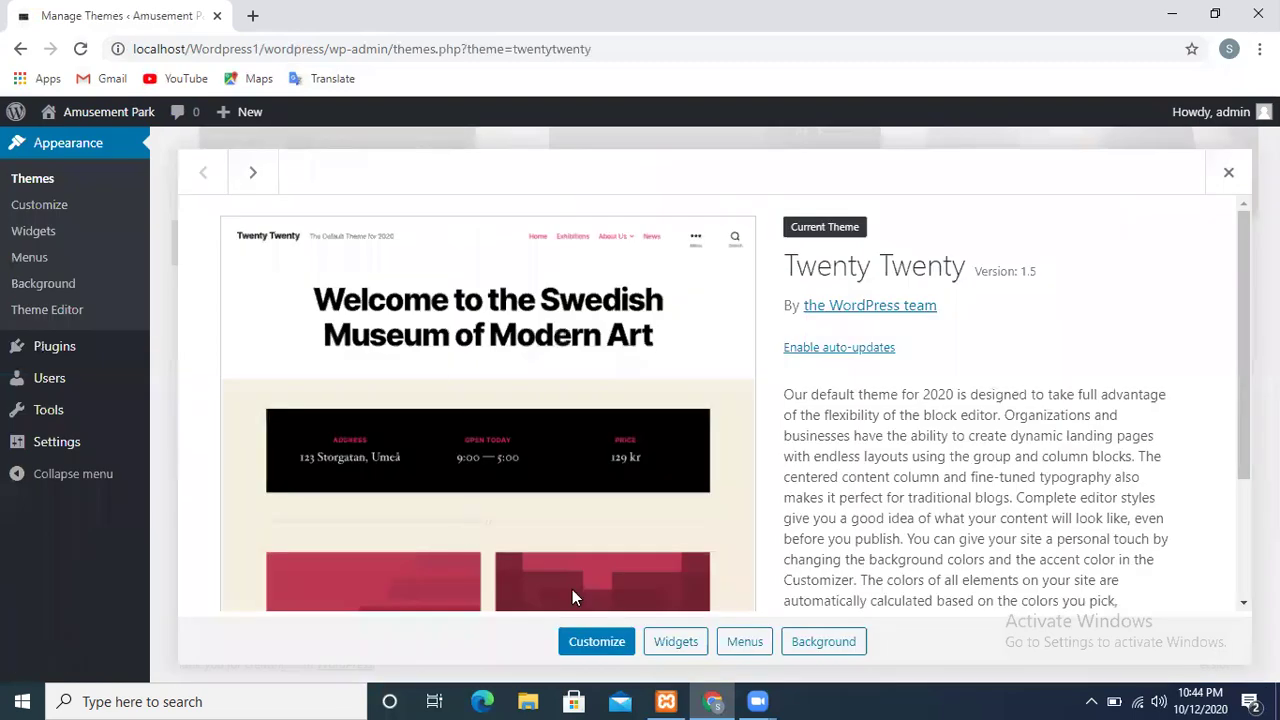
click(595, 655)
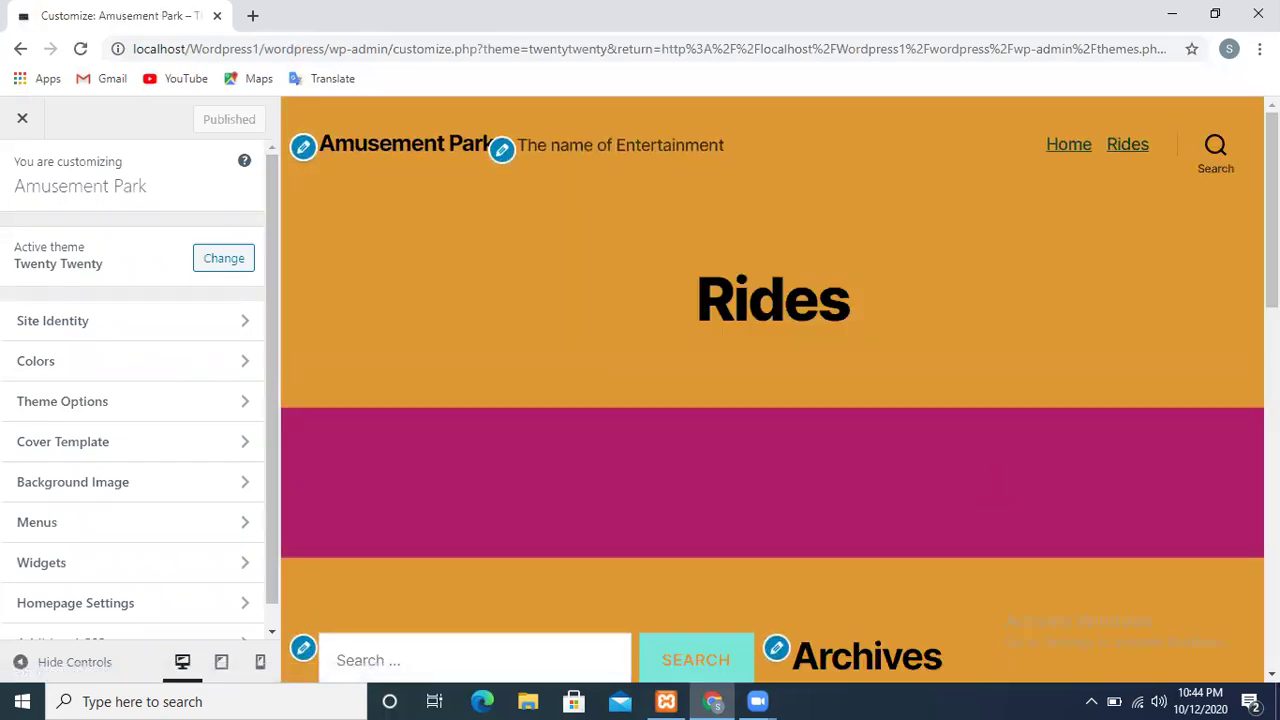
scroll(772, 390, down, 10)
scroll(772, 390, up, 5)
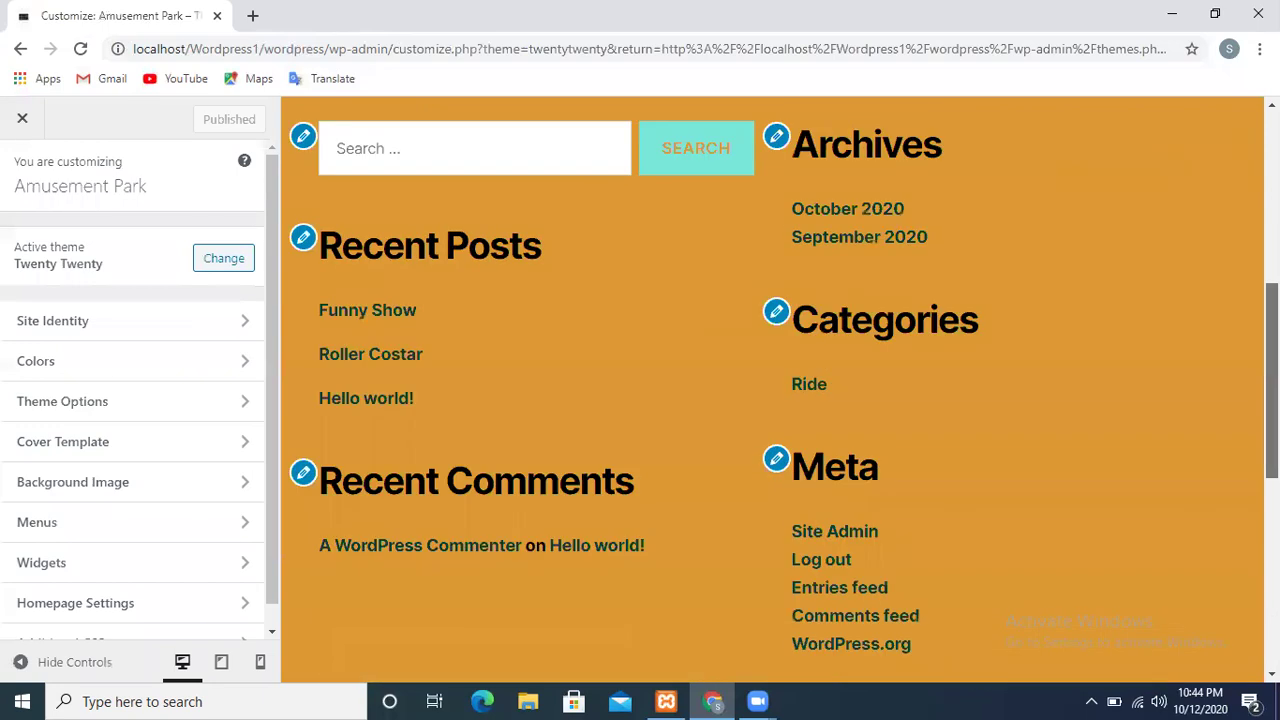
scroll(797, 205, up, 5)
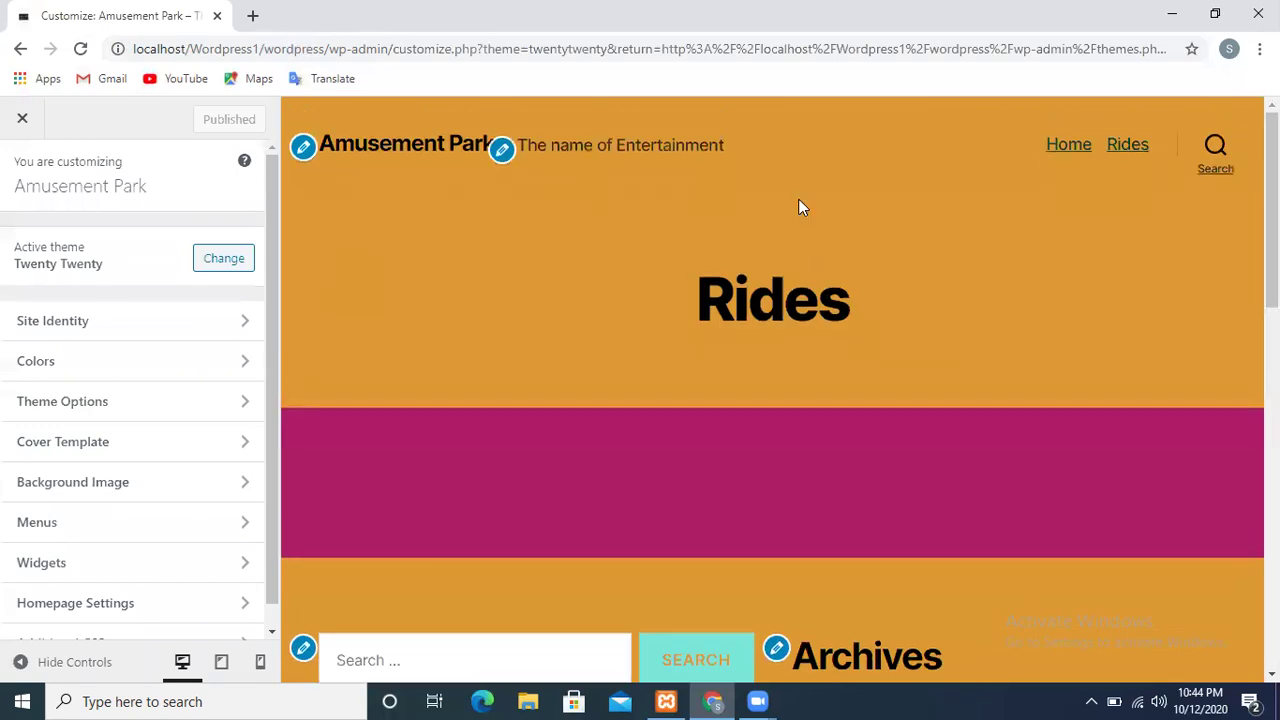
click(22, 122)
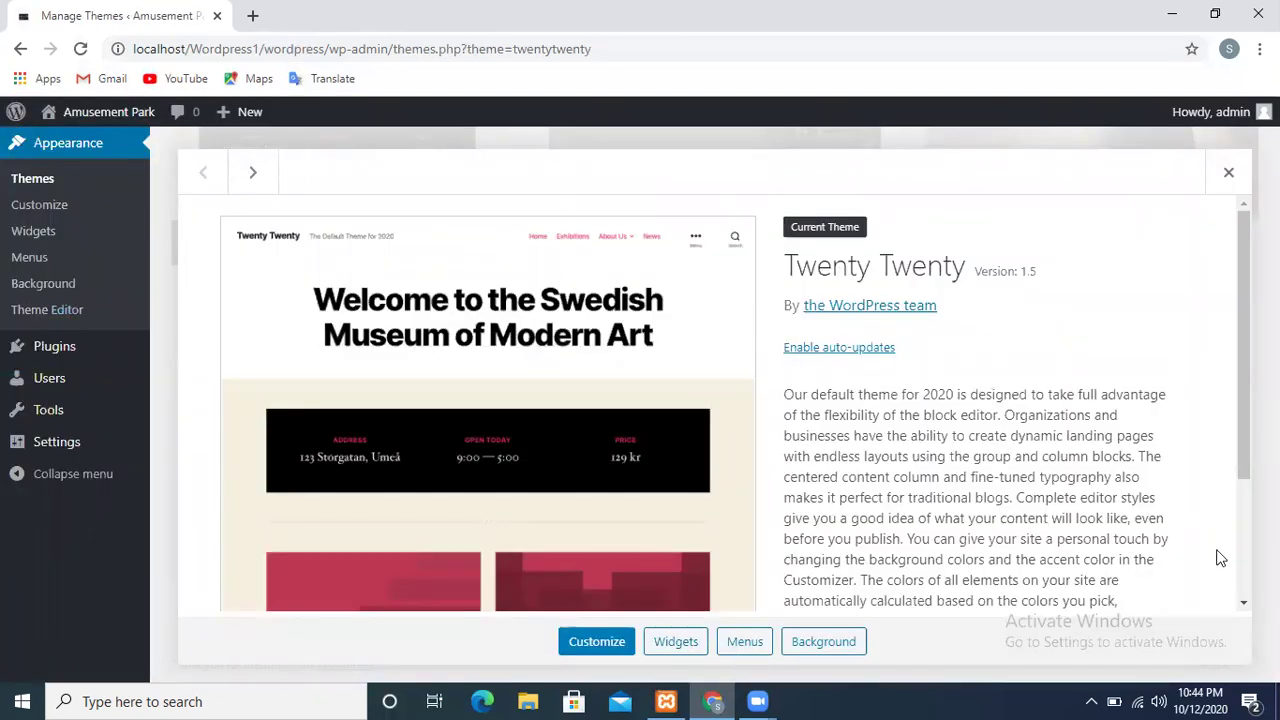
scroll(482, 435, down, 2)
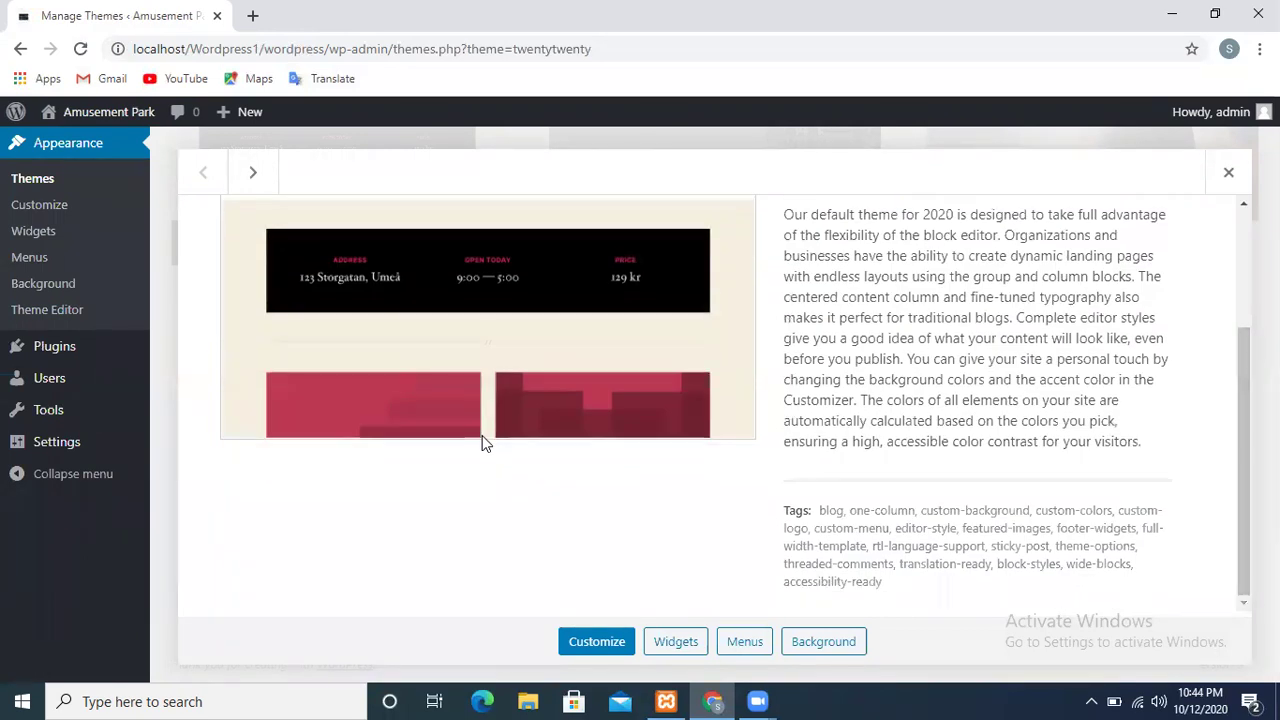
click(53, 178)
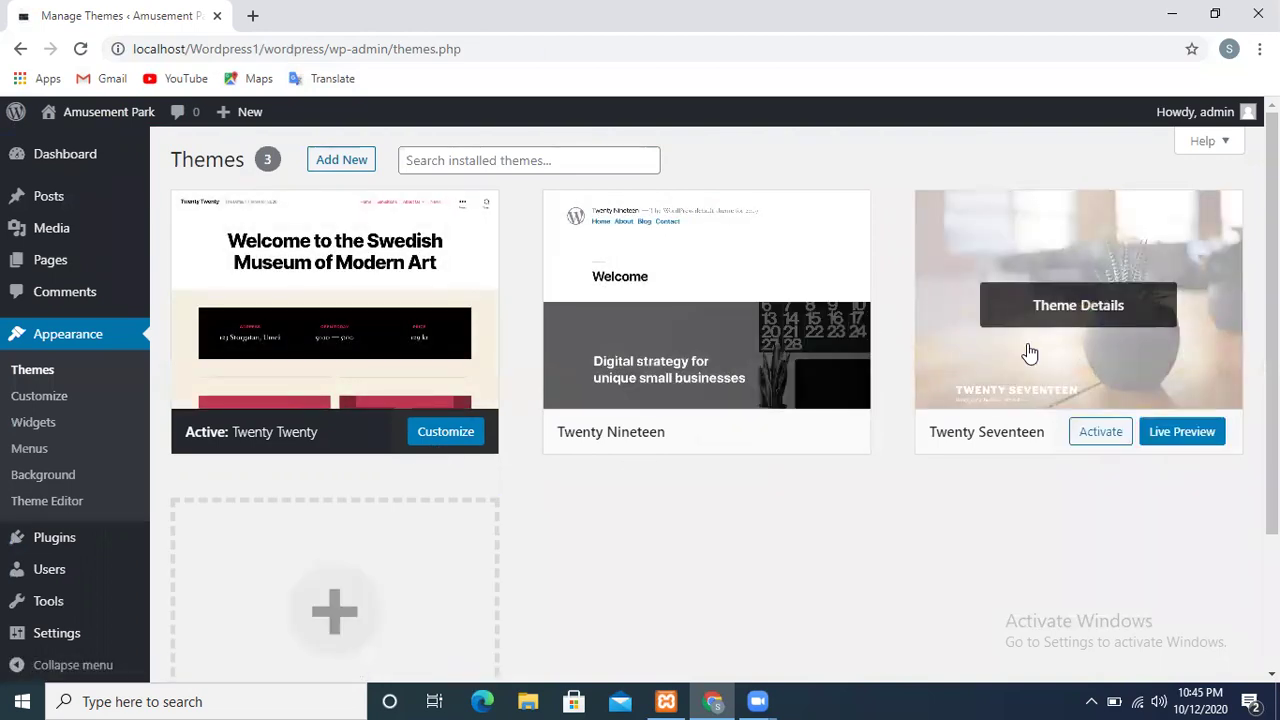
Open the Twenty Seventeen theme details and activate it
click(1026, 354)
click(661, 650)
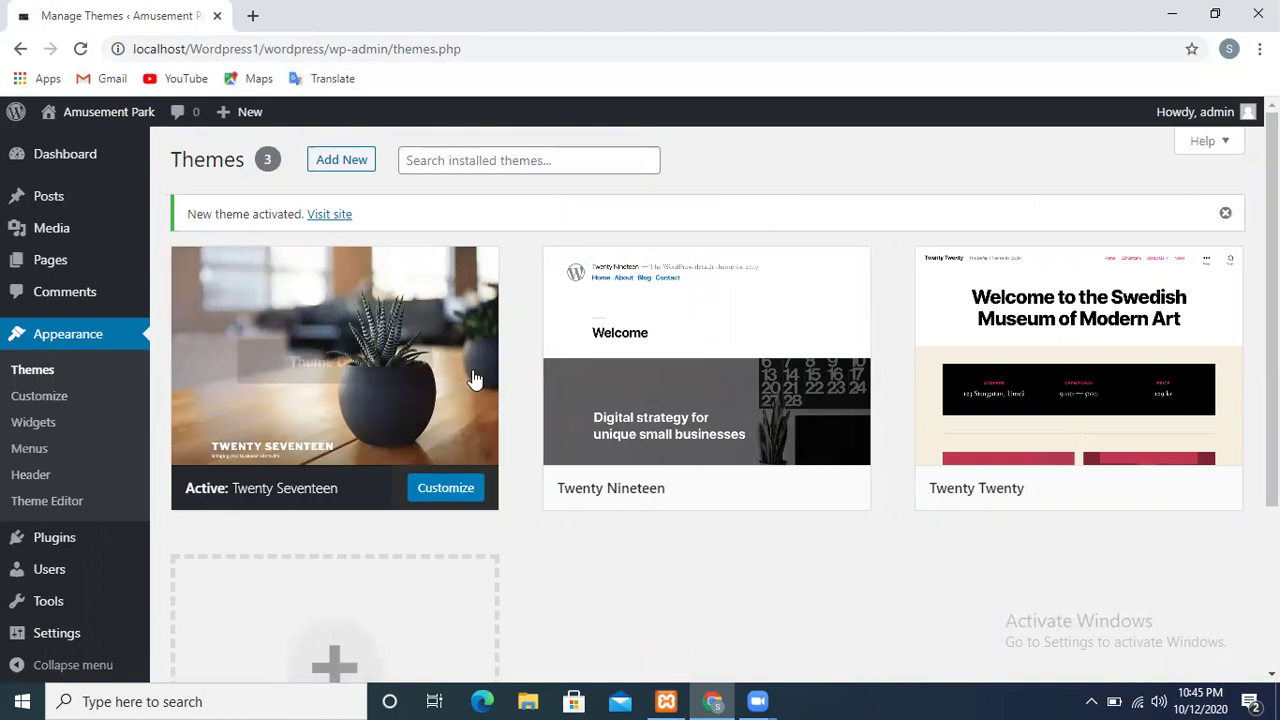
Visit the live front page and scroll through its Twenty Seventeen header, Home/Rides menu and footer widgets
mouse_move(60, 163)
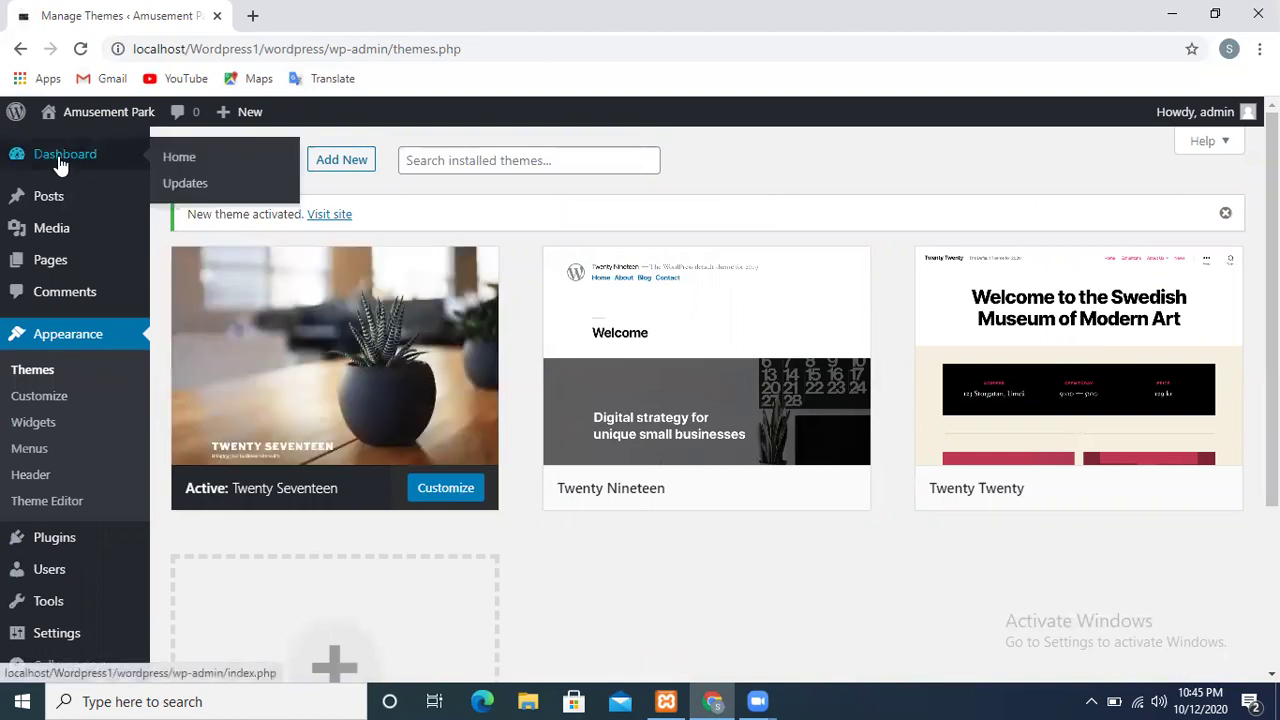
mouse_move(64, 118)
click(72, 152)
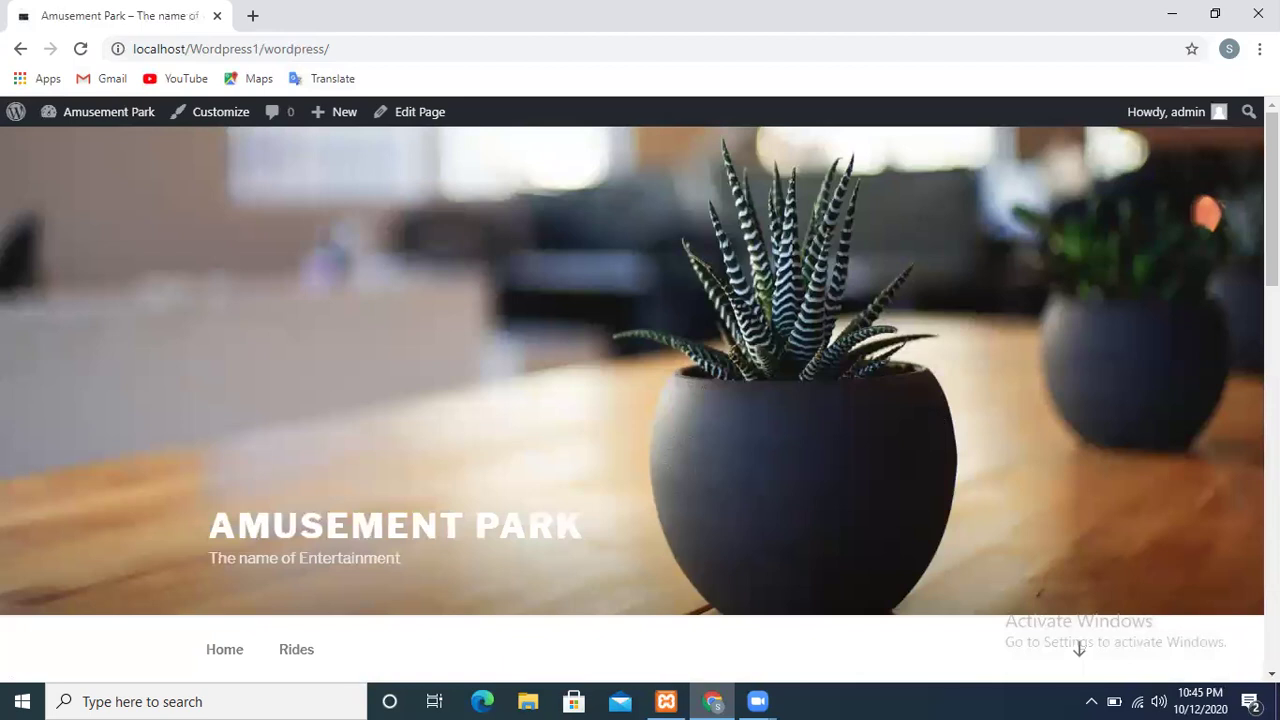
scroll(640, 400, down, 5)
scroll(640, 400, down, 8)
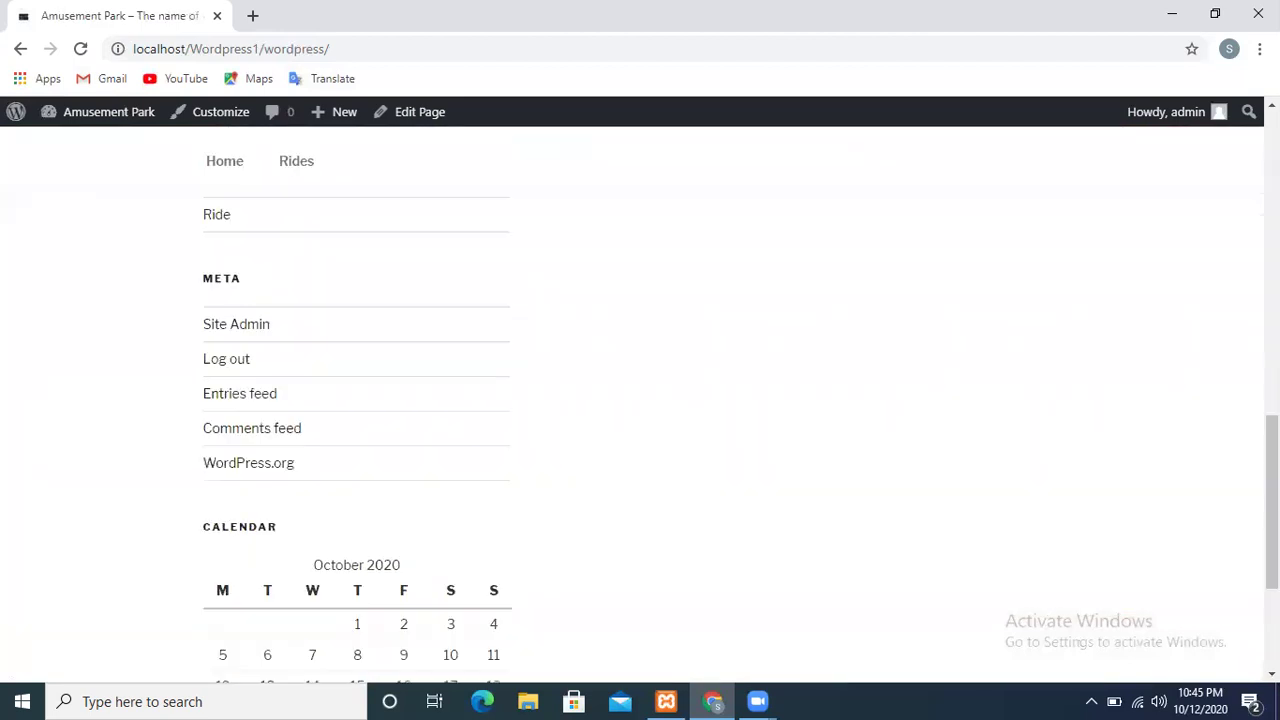
scroll(640, 400, up, 5)
scroll(640, 400, up, 10)
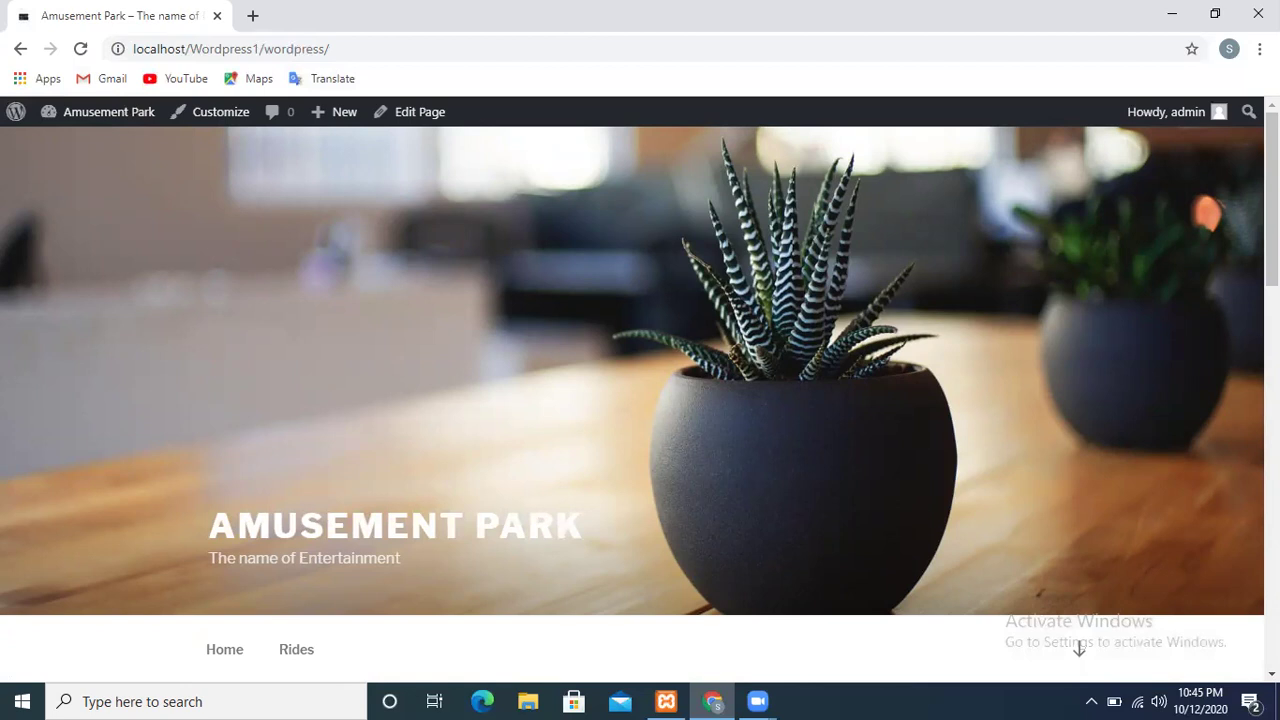
scroll(720, 266, down, 4)
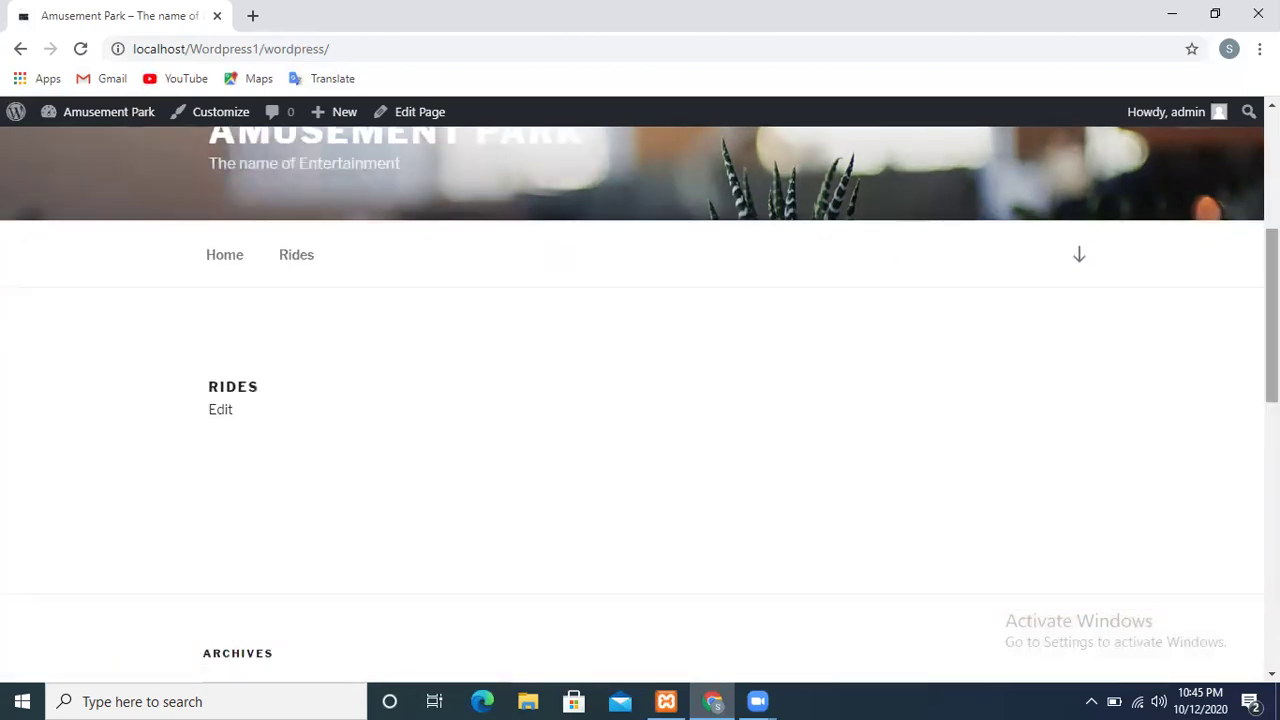
scroll(640, 400, down, 8)
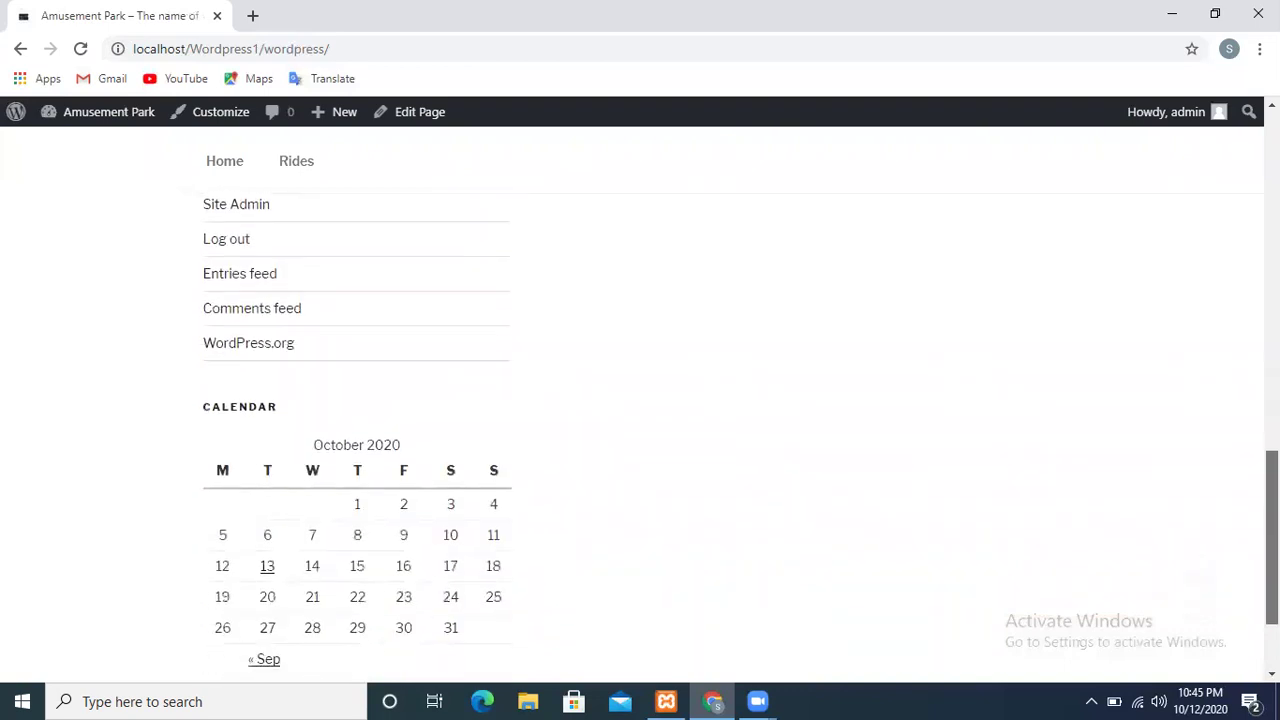
scroll(640, 400, down, 1)
scroll(640, 400, up, 4)
scroll(640, 400, up, 5)
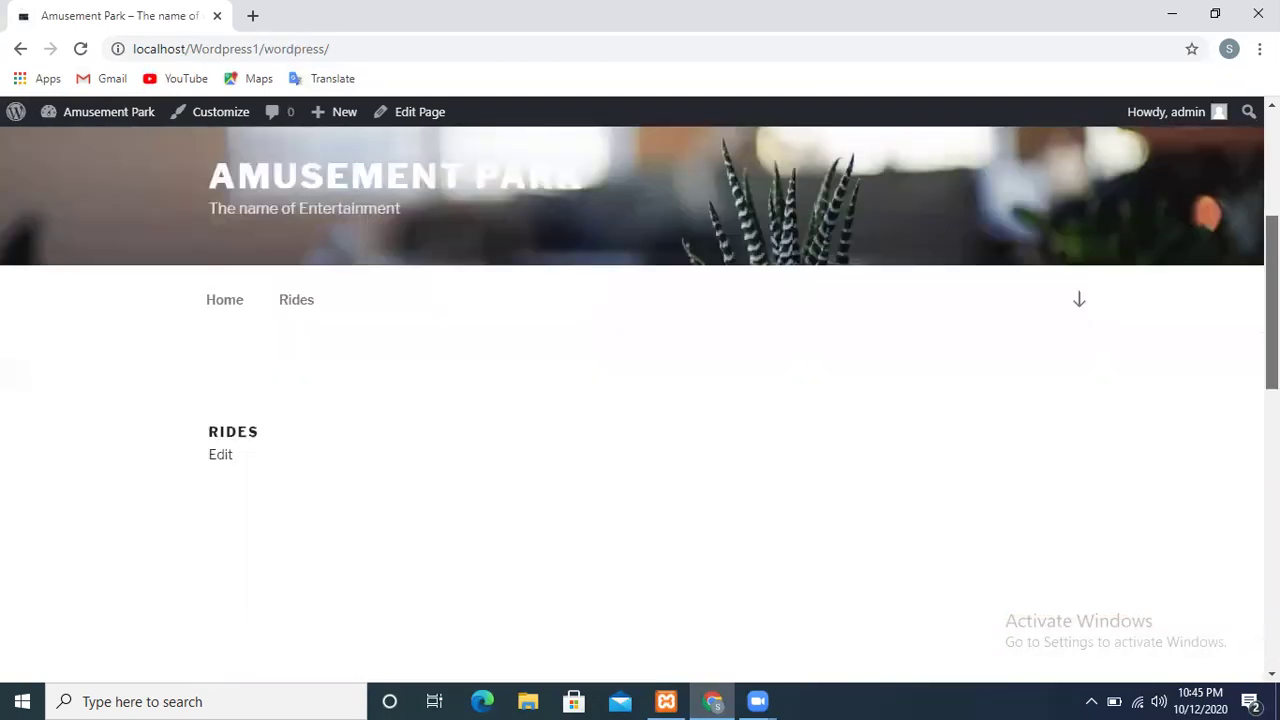
scroll(640, 400, up, 4)
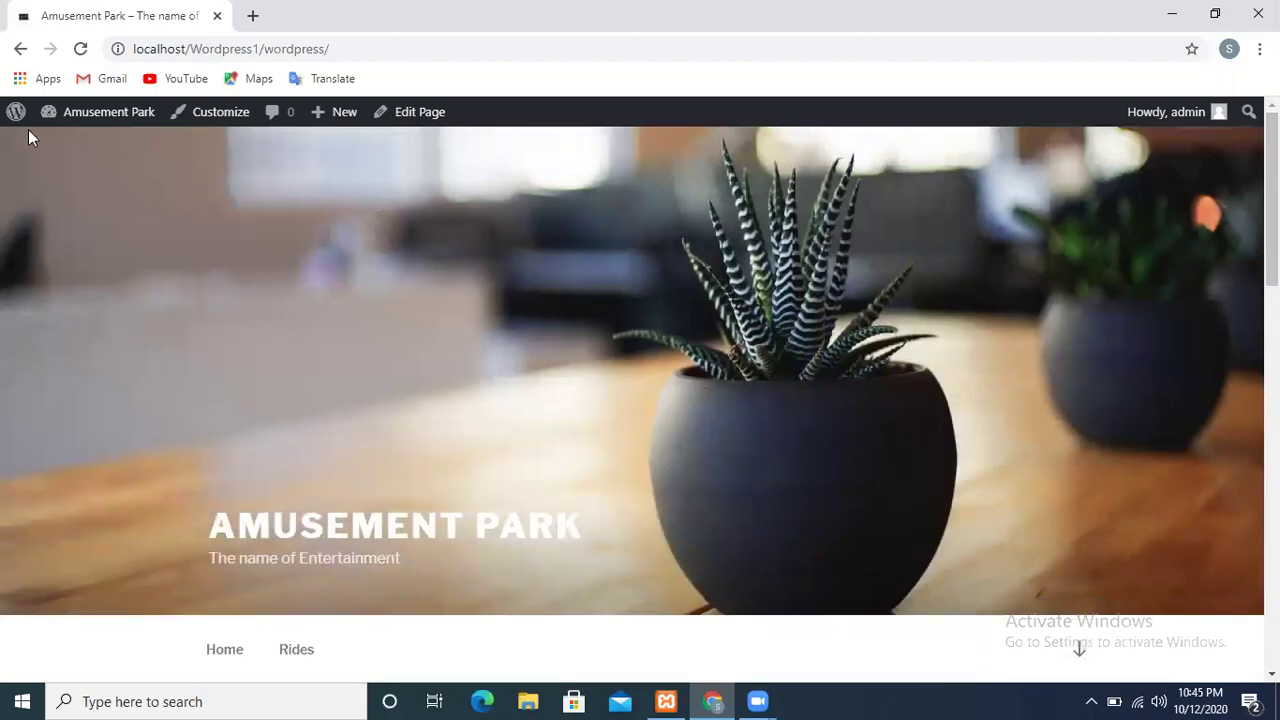
Go back to the Amusement Park admin Dashboard from the site menu in the admin bar
mouse_move(86, 122)
click(93, 155)
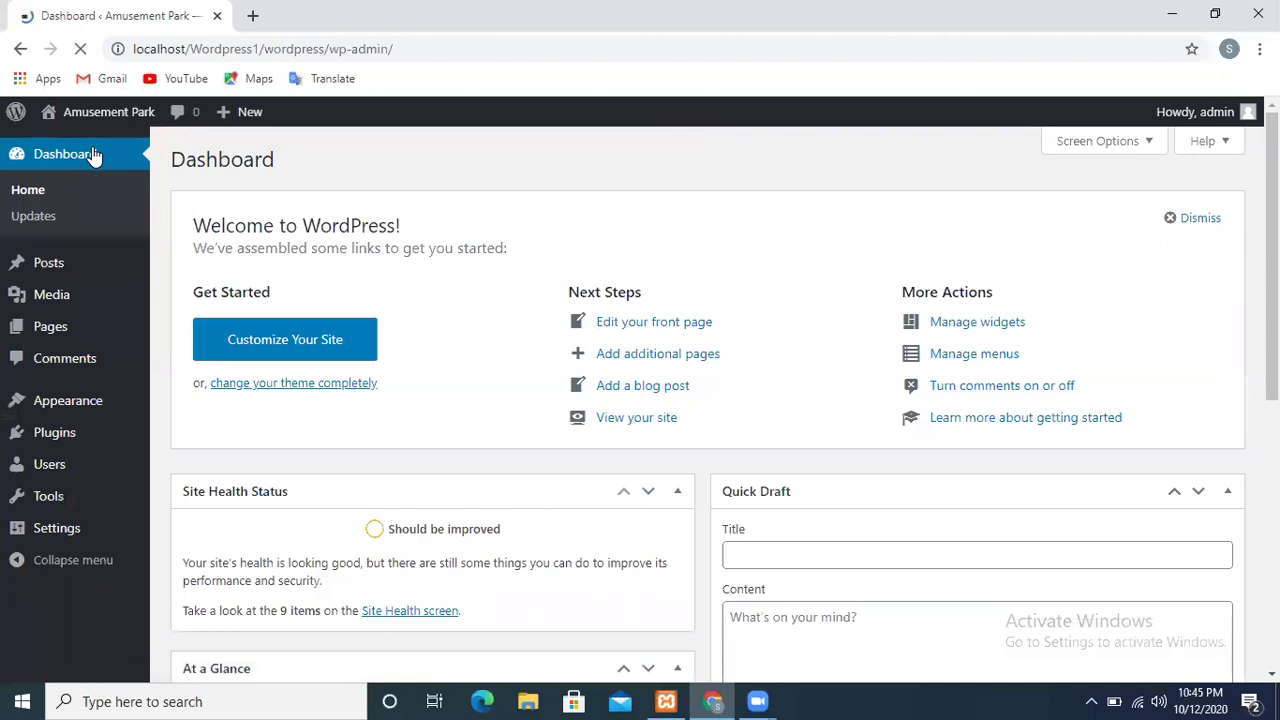
mouse_move(80, 412)
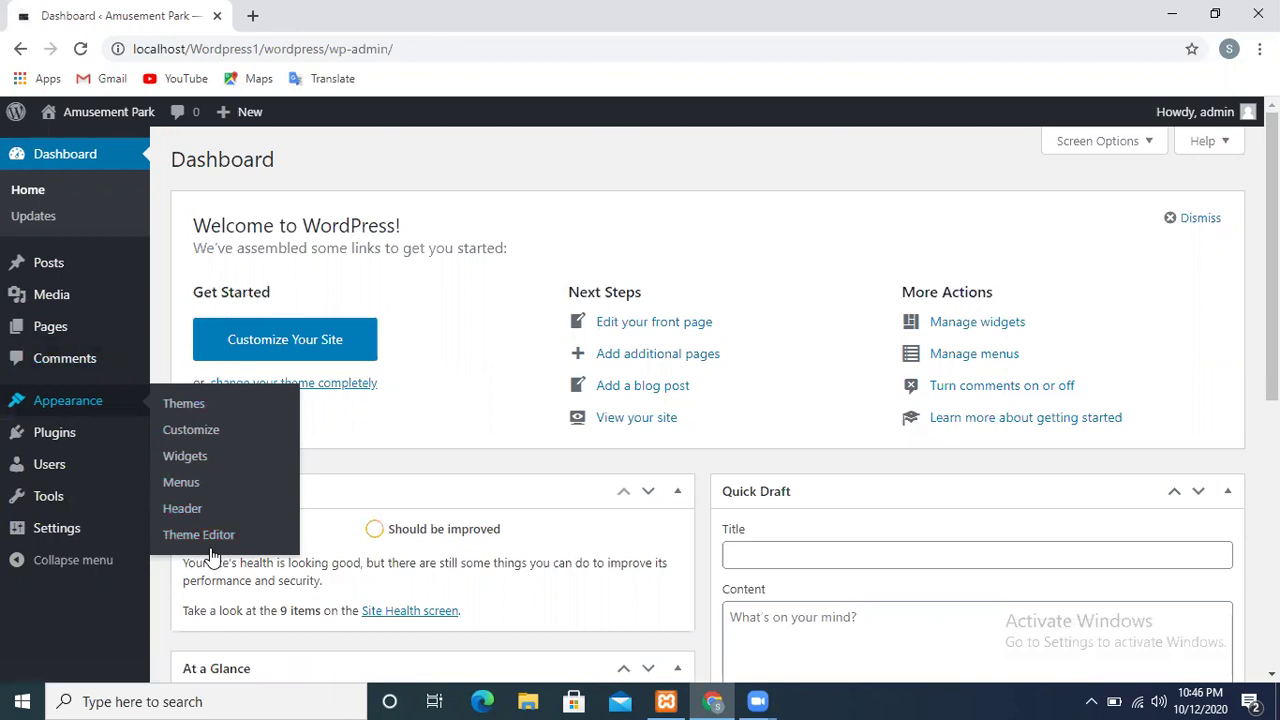
mouse_move(36, 446)
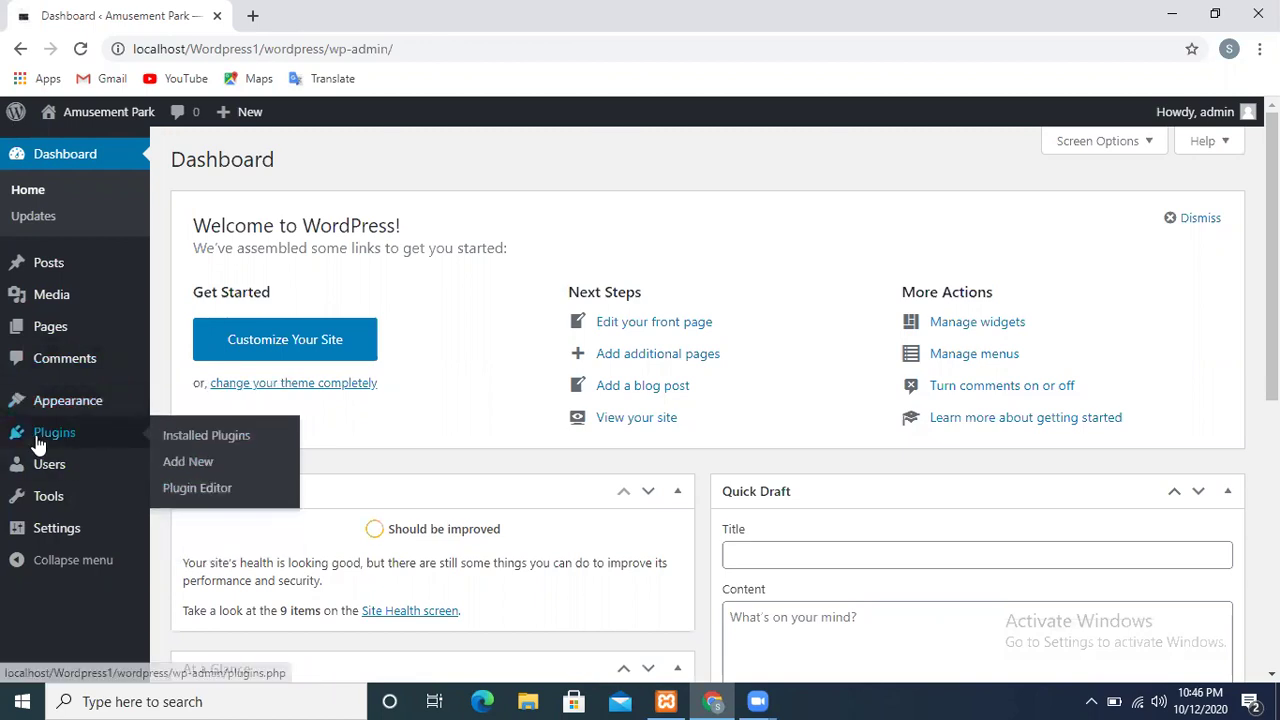
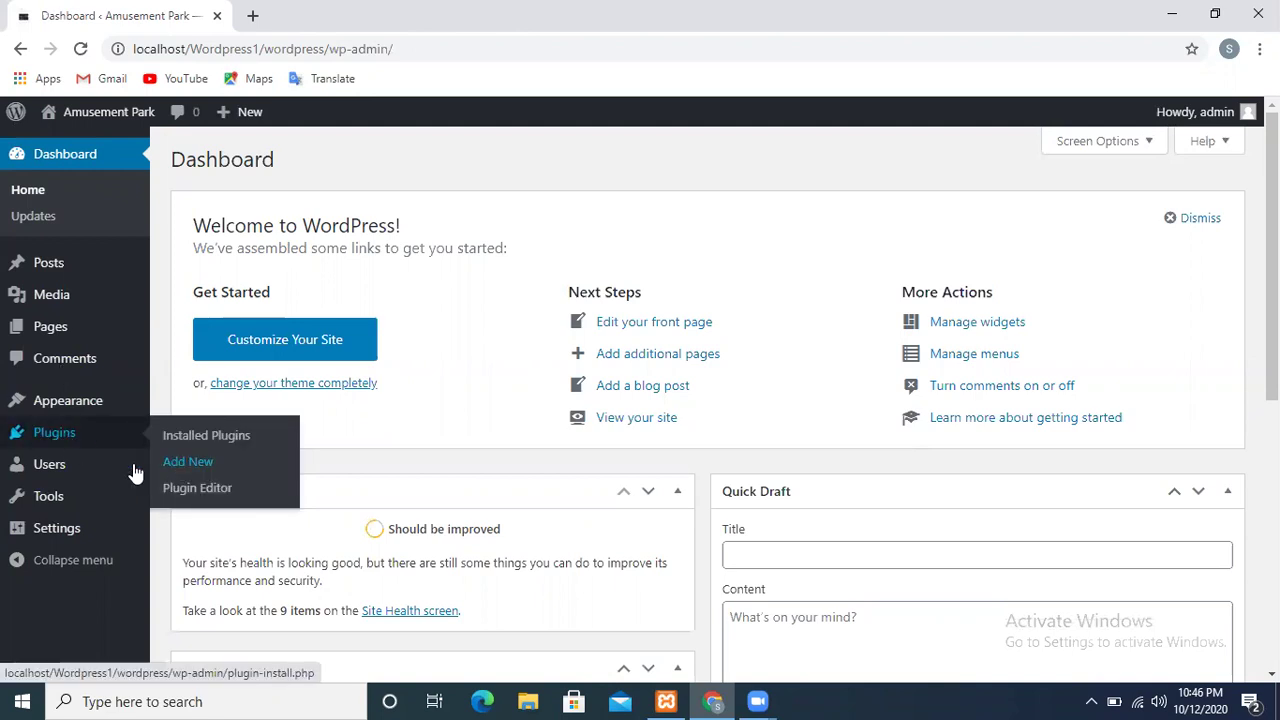
Review the General Settings with the Amusement Park title and tagline, then move to Writing
mouse_move(79, 476)
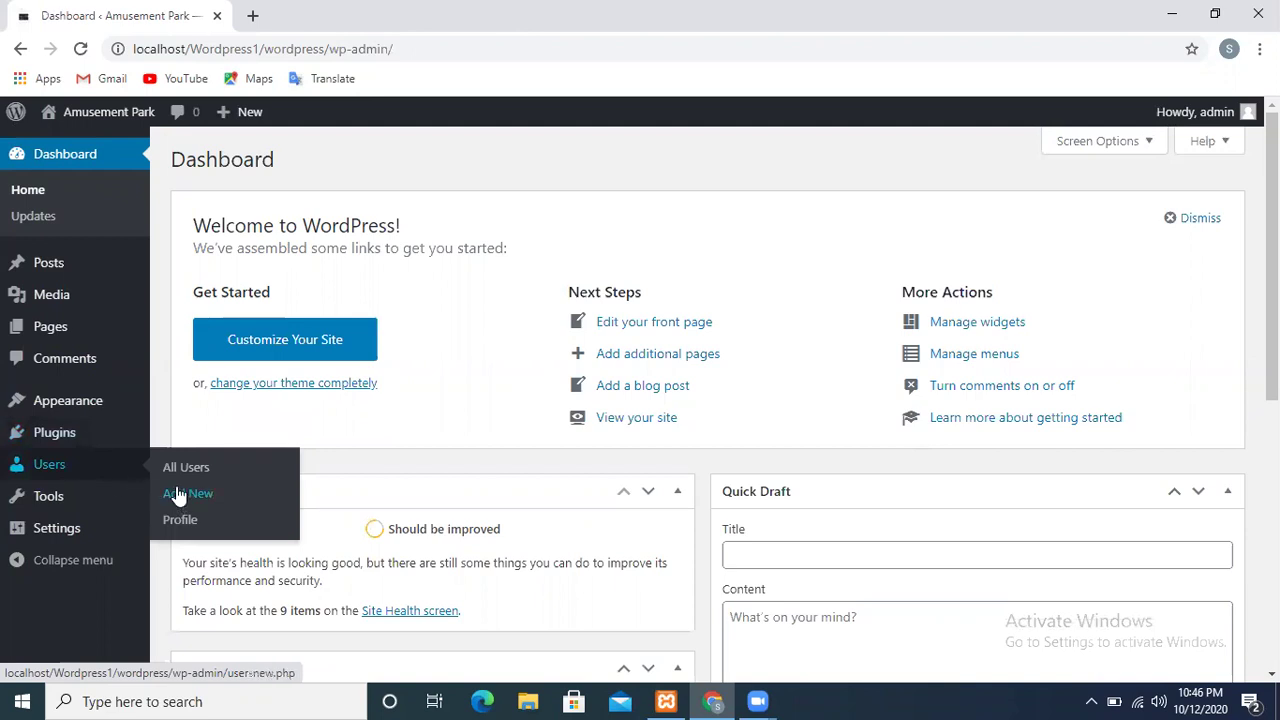
mouse_move(142, 512)
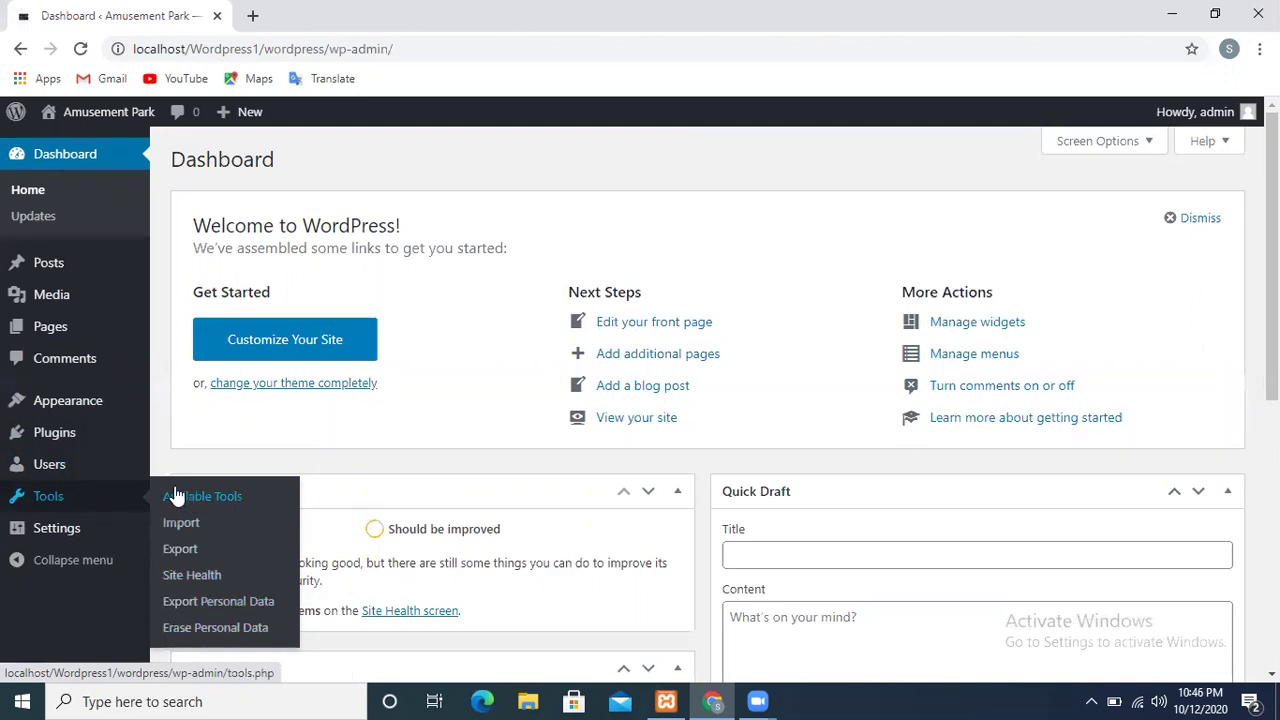
mouse_move(46, 538)
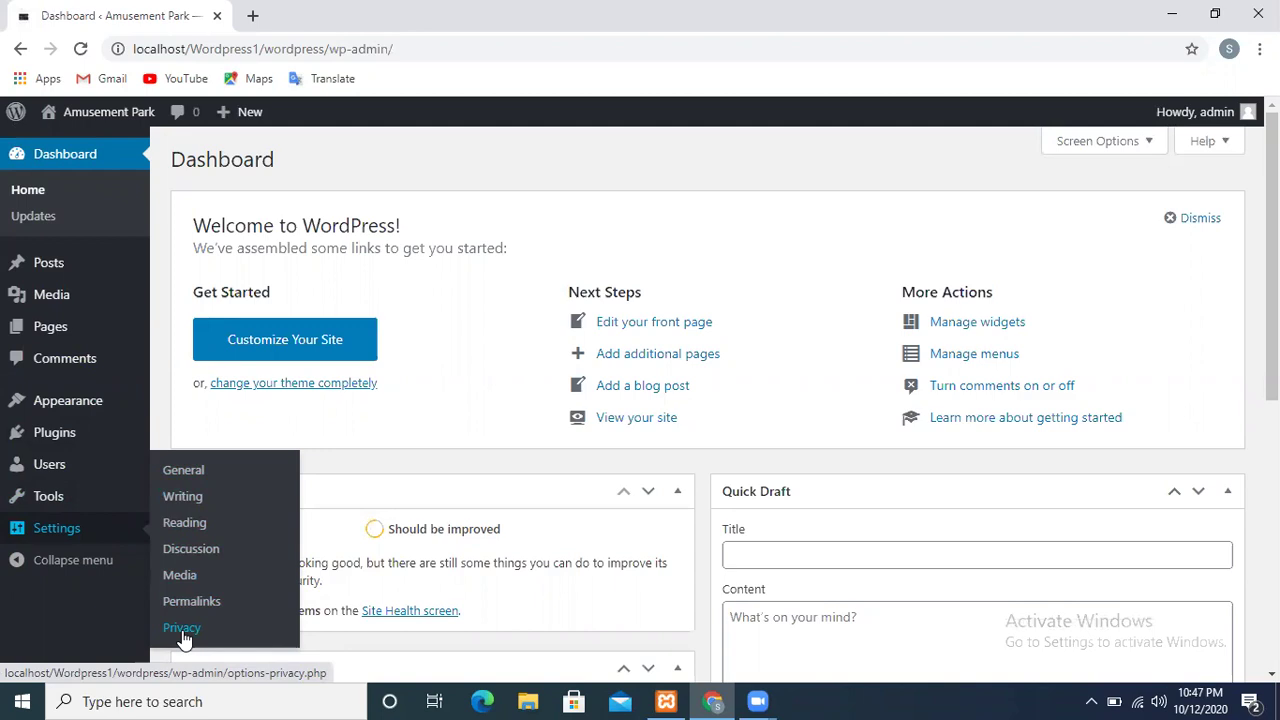
click(212, 475)
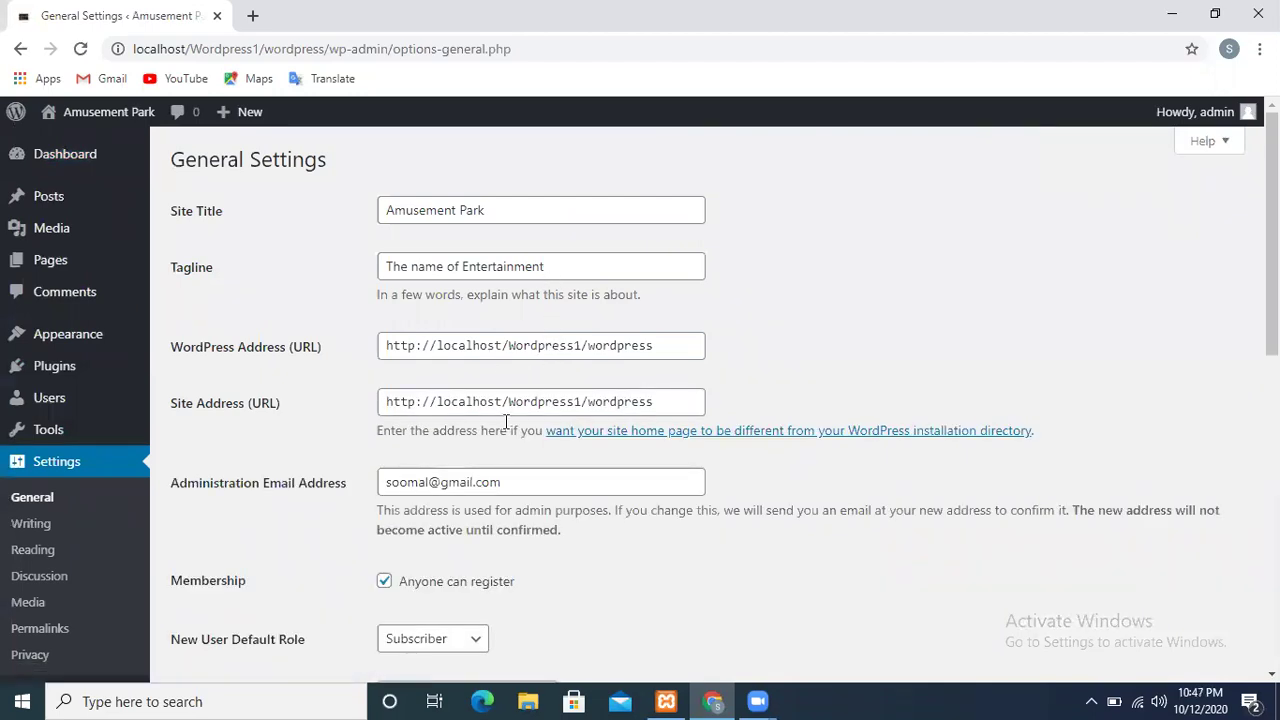
mouse_move(1271, 250)
mouse_down()
mouse_move(1271, 545)
mouse_move(1271, 249)
mouse_up()
click(31, 528)
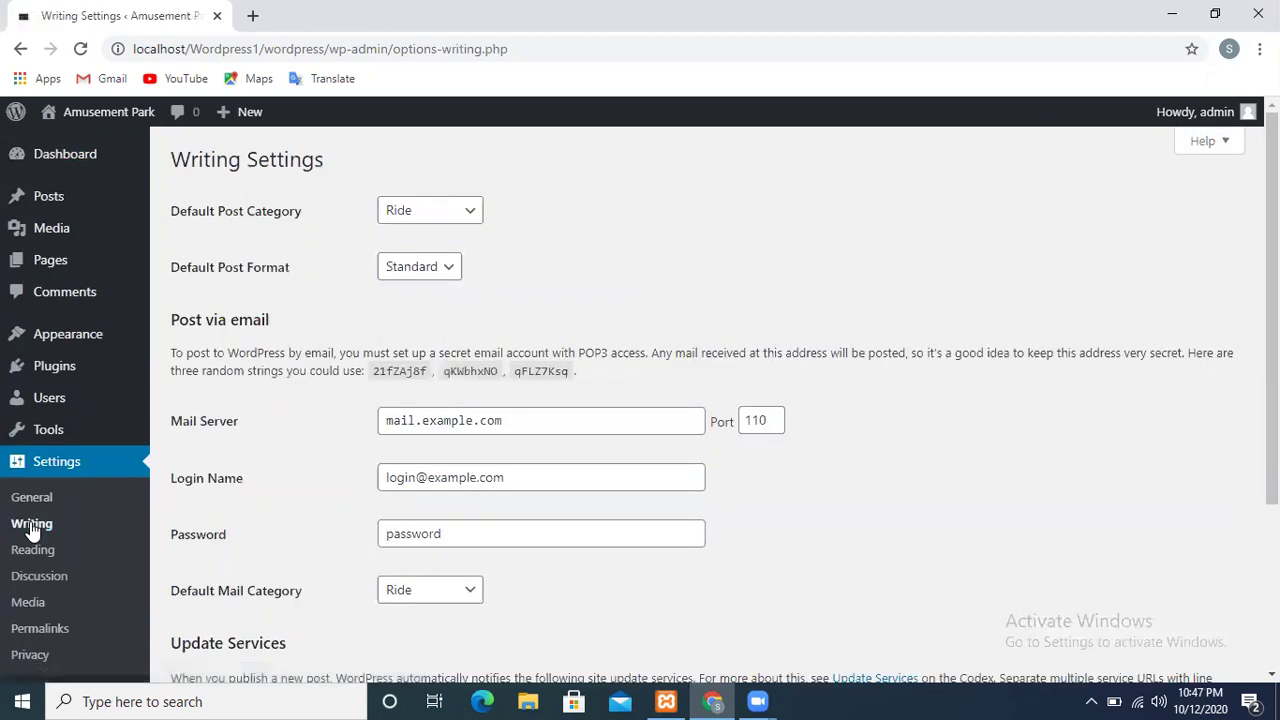
Set the default post format to Image and look over the Writing Settings page
click(454, 269)
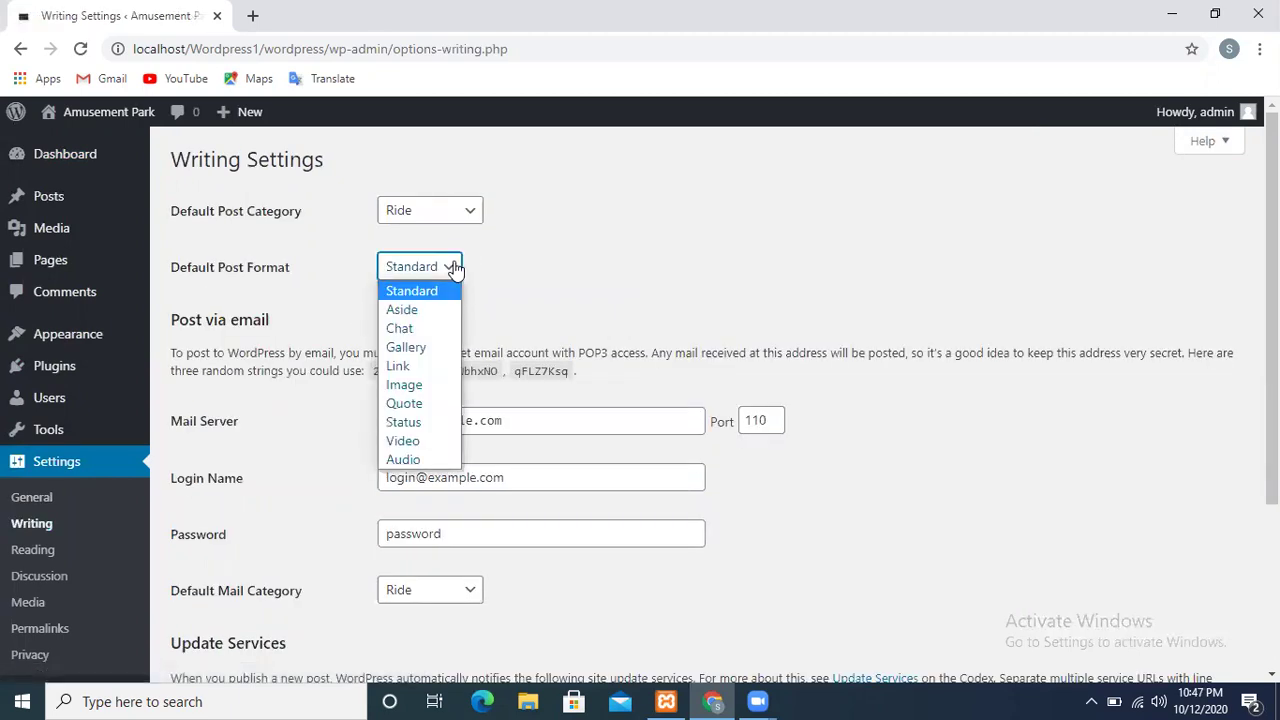
click(427, 384)
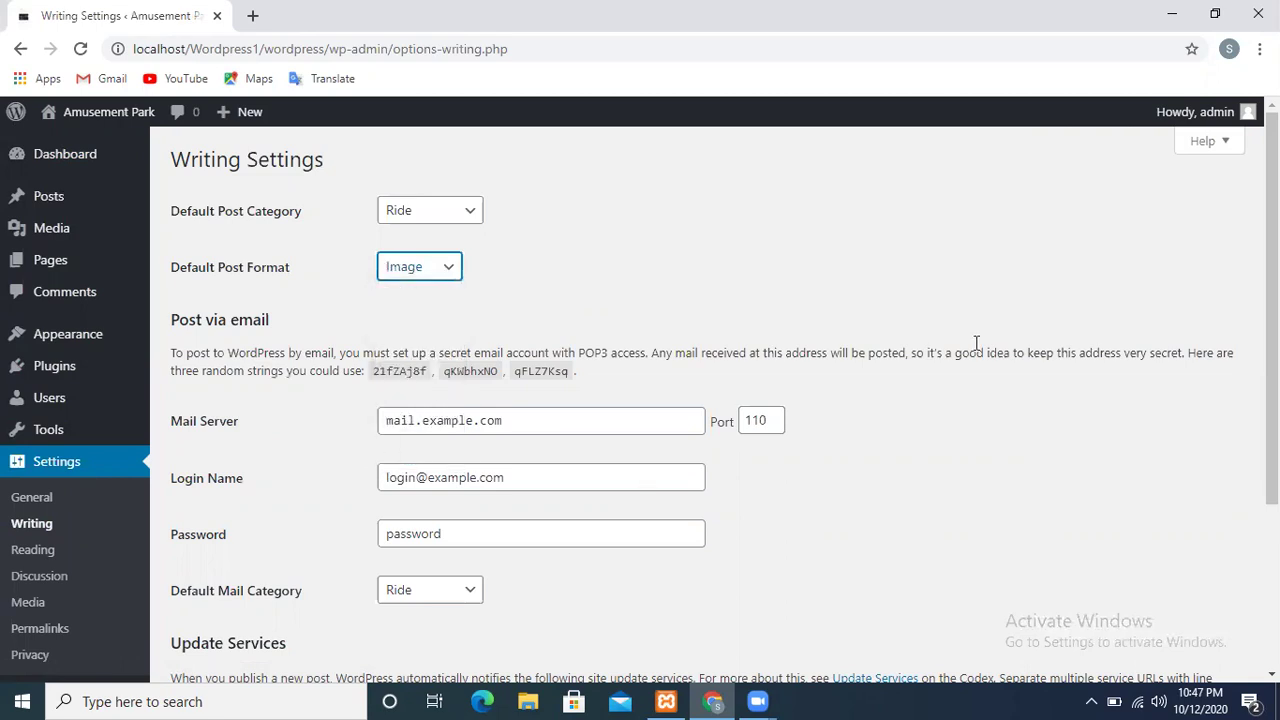
scroll(1272, 300, down, 2)
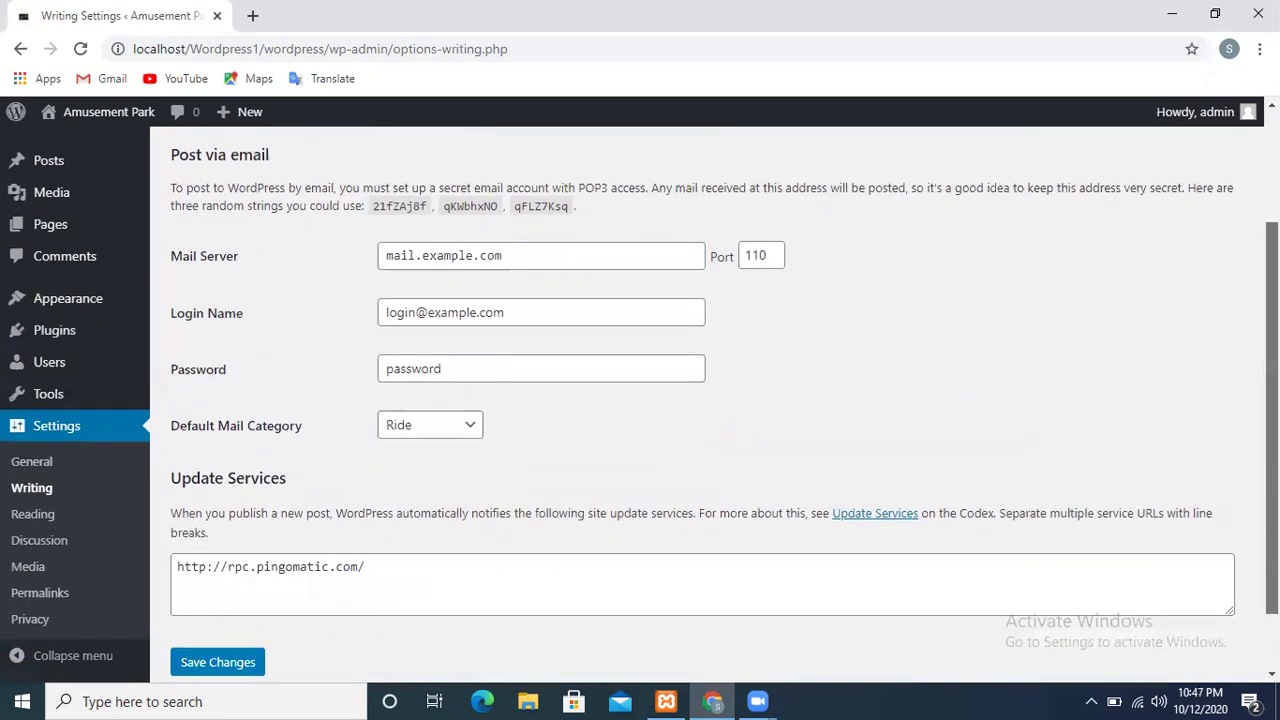
scroll(1272, 300, up, 2)
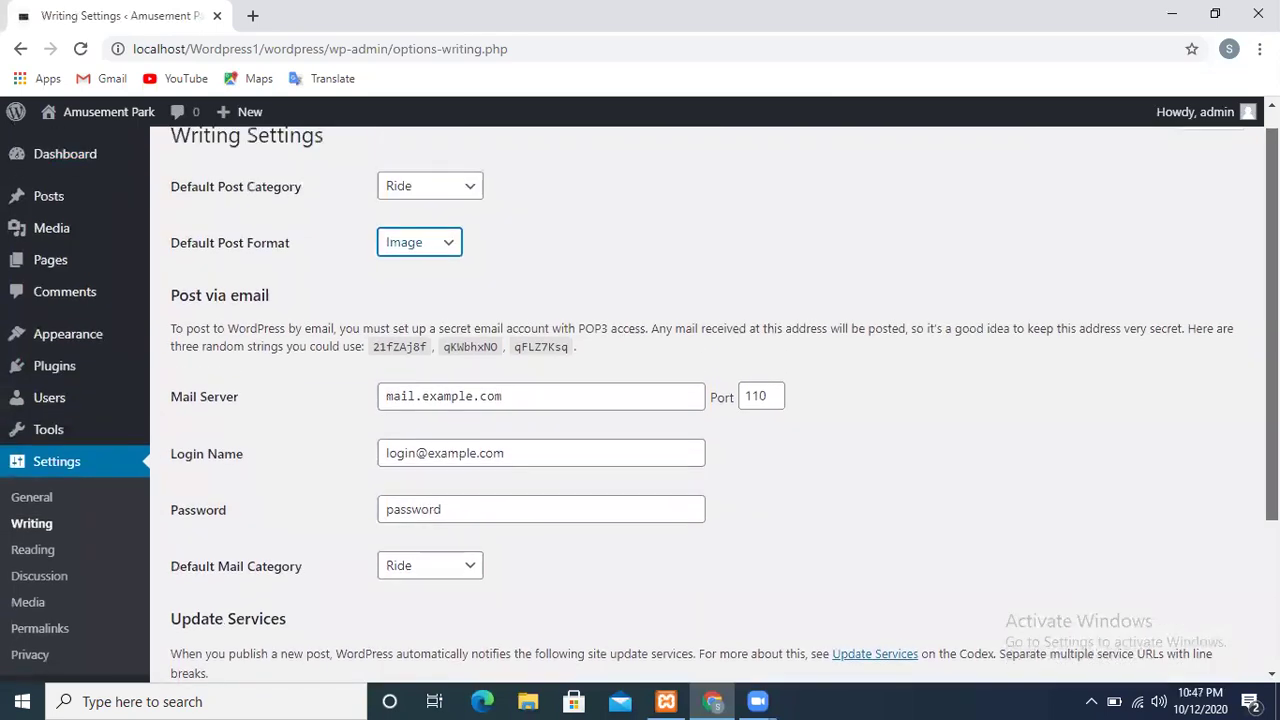
scroll(1272, 300, down, 2)
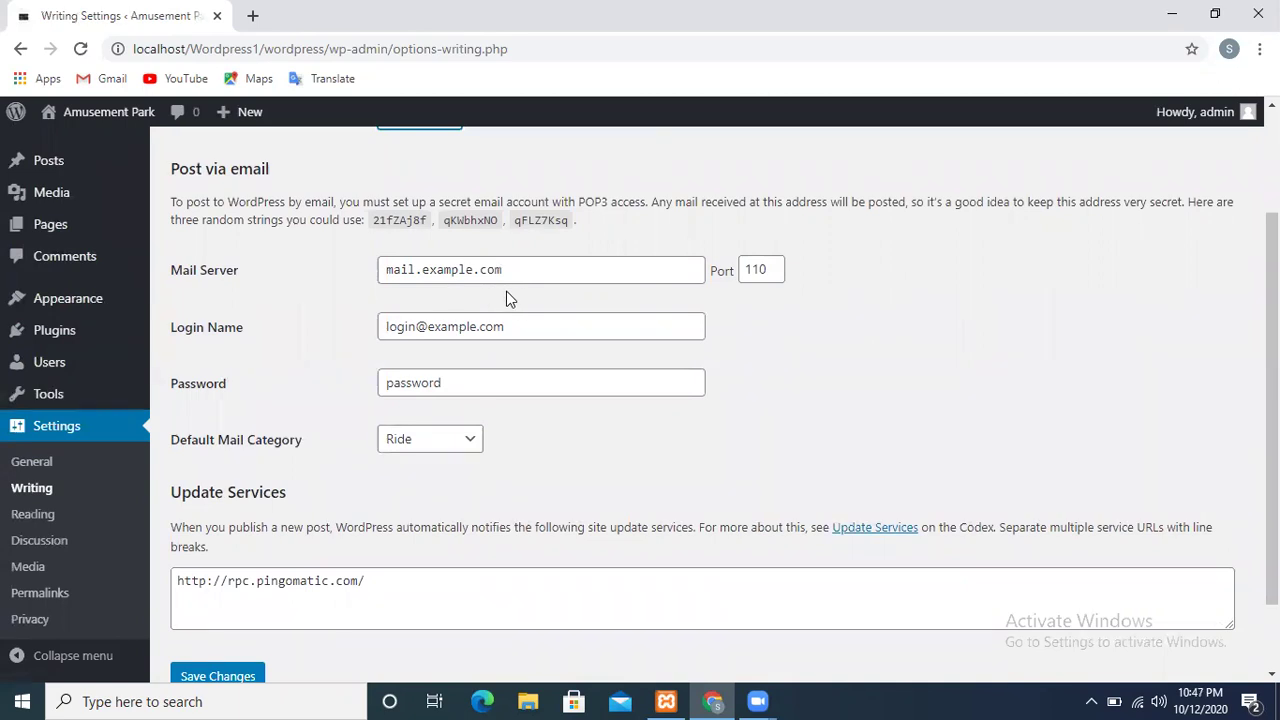
click(30, 513)
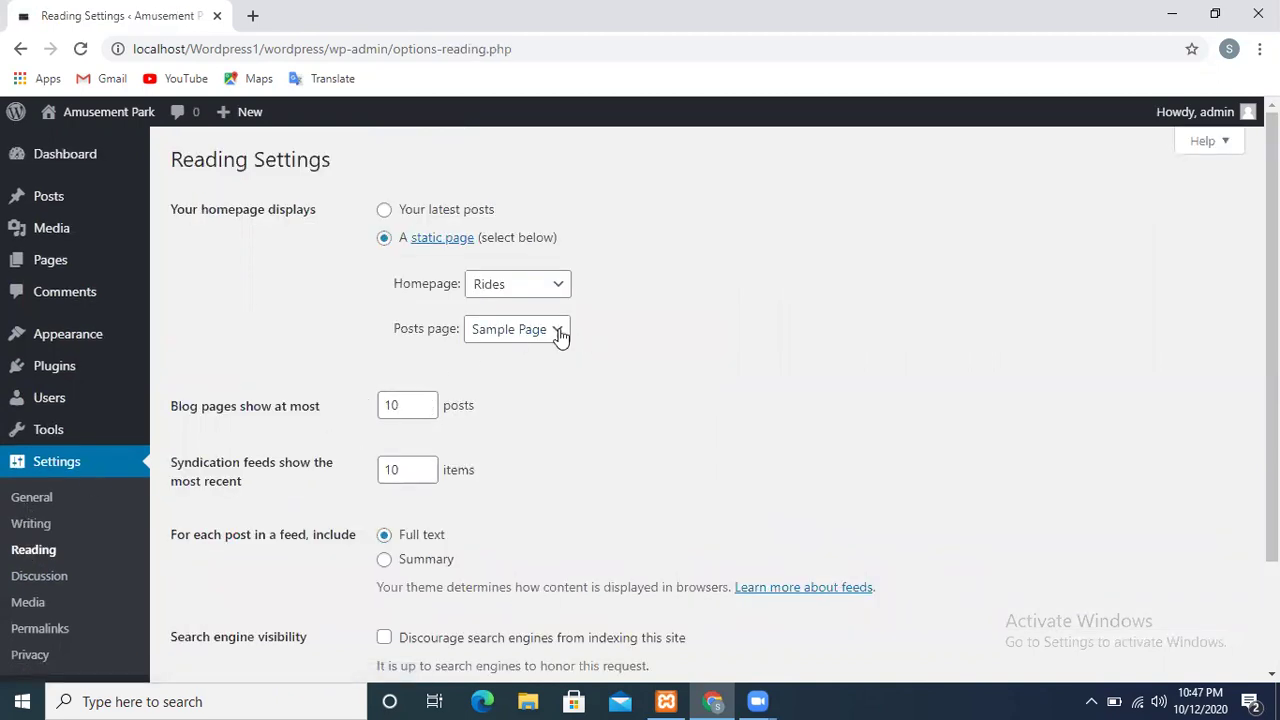
Check the Reading Settings homepage list, leaving Rides as the static homepage
scroll(700, 400, down, 2)
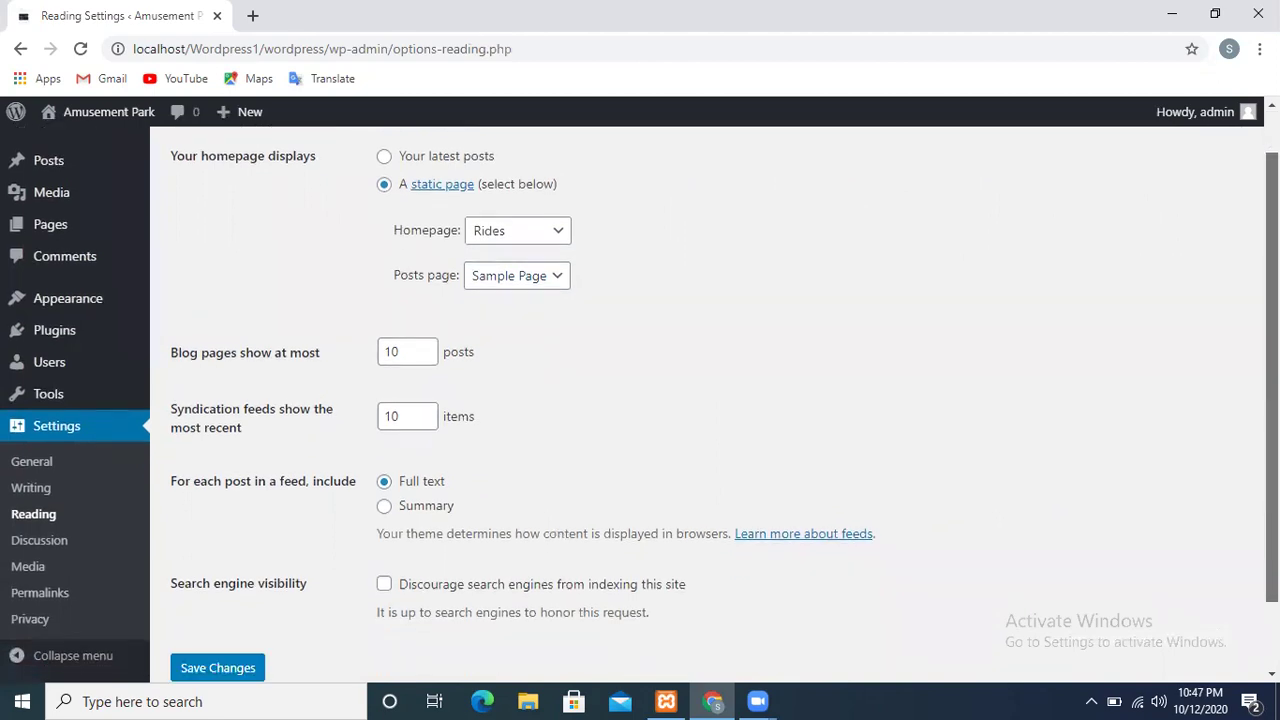
scroll(700, 400, up, 1)
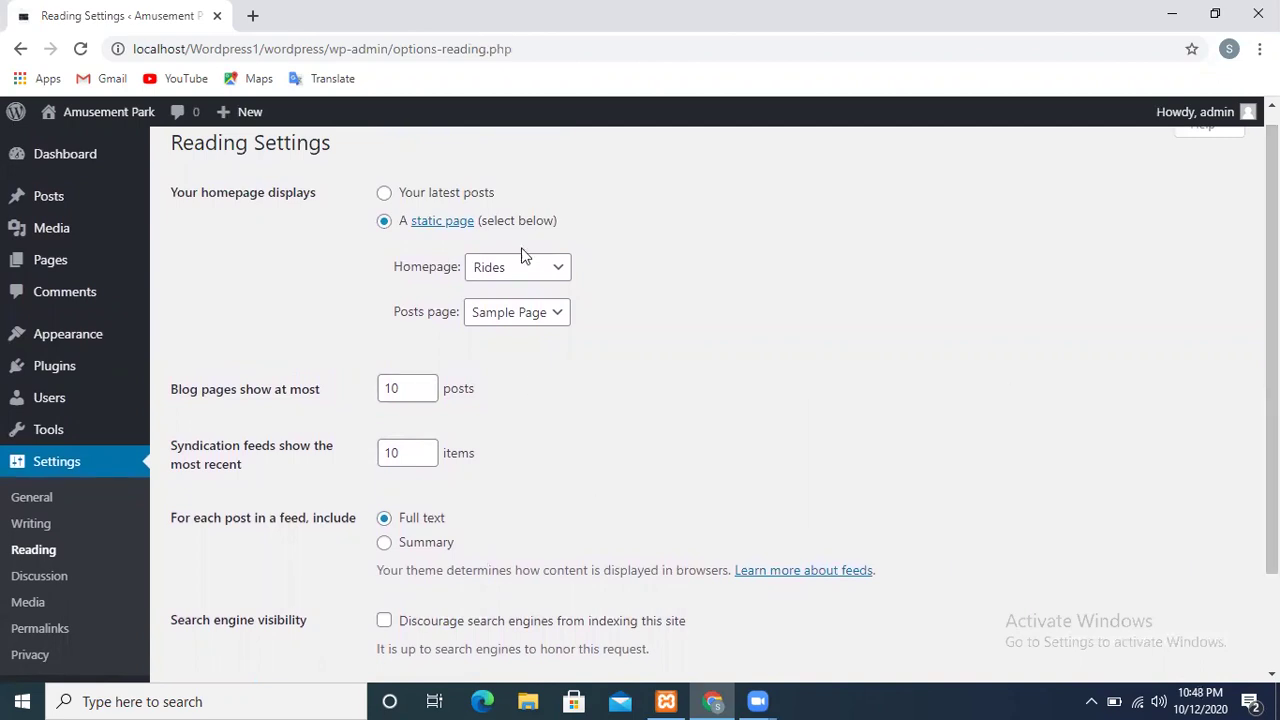
click(538, 266)
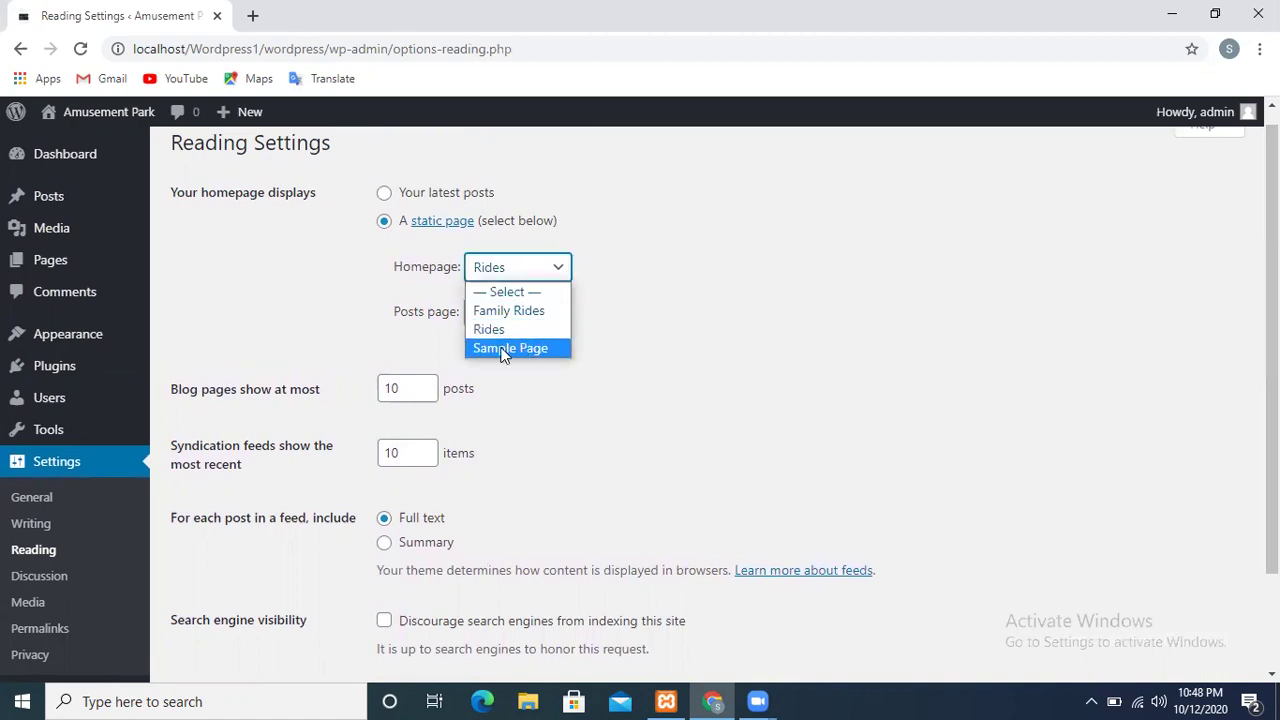
click(686, 283)
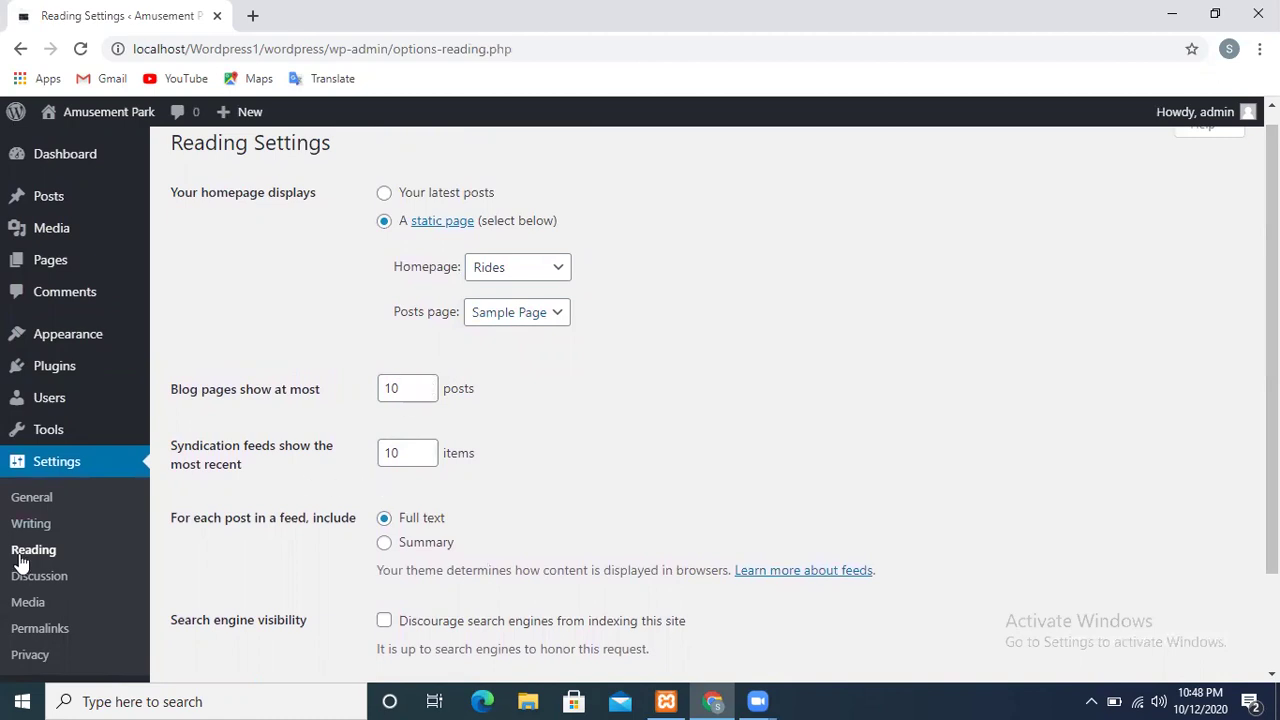
Scroll through the Discussion Settings down to Avatars and back to the top
click(45, 582)
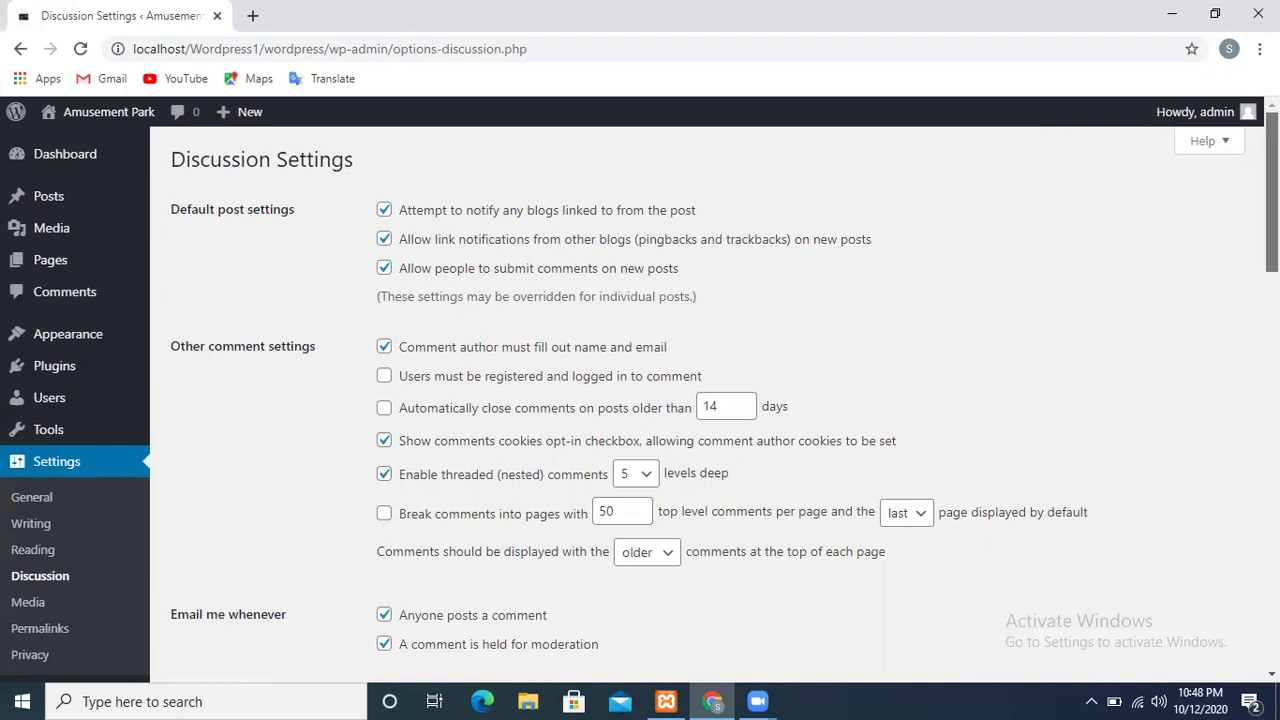
scroll(1272, 190, down, 6)
scroll(1272, 400, down, 5)
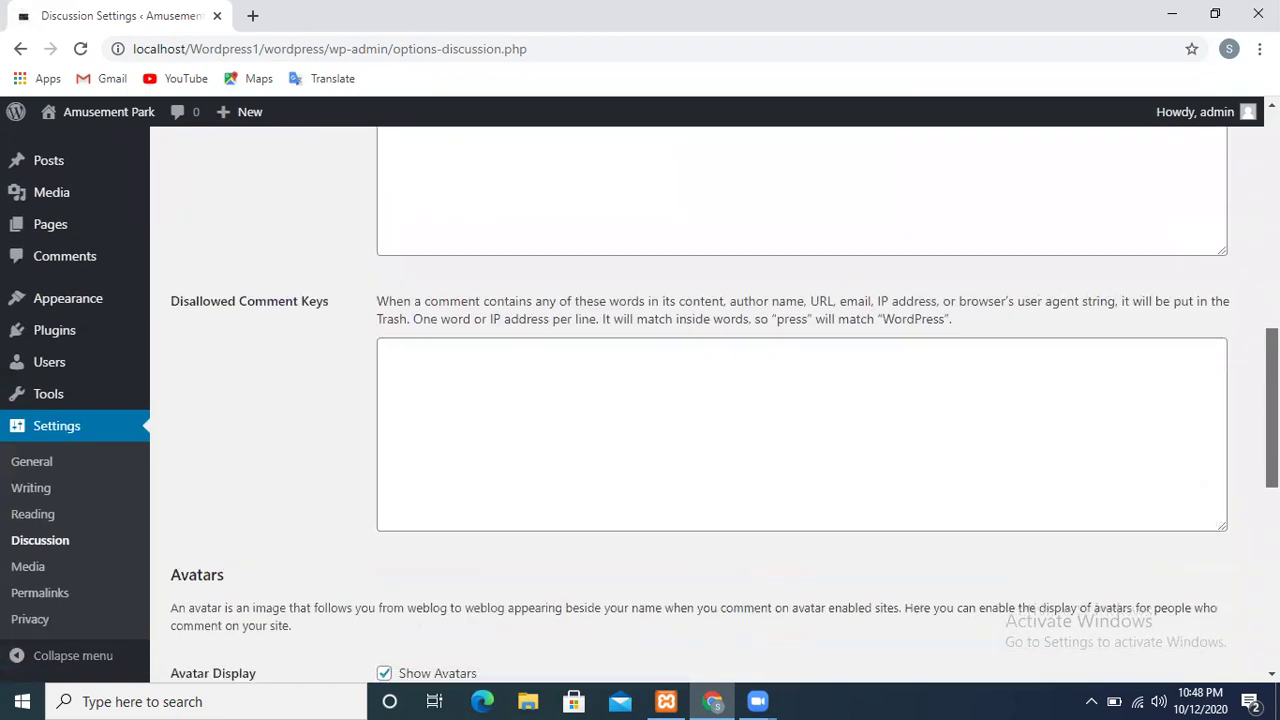
scroll(1272, 500, down, 2)
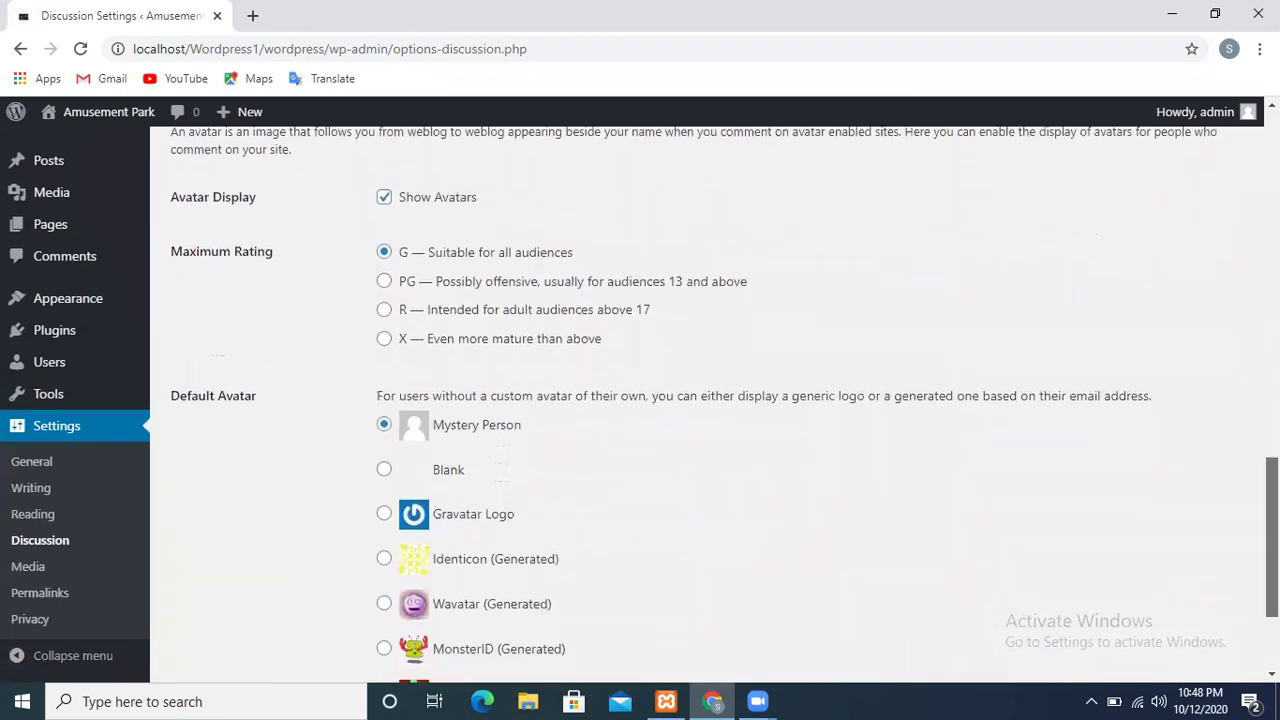
scroll(1272, 500, up, 2)
scroll(715, 400, up, 4)
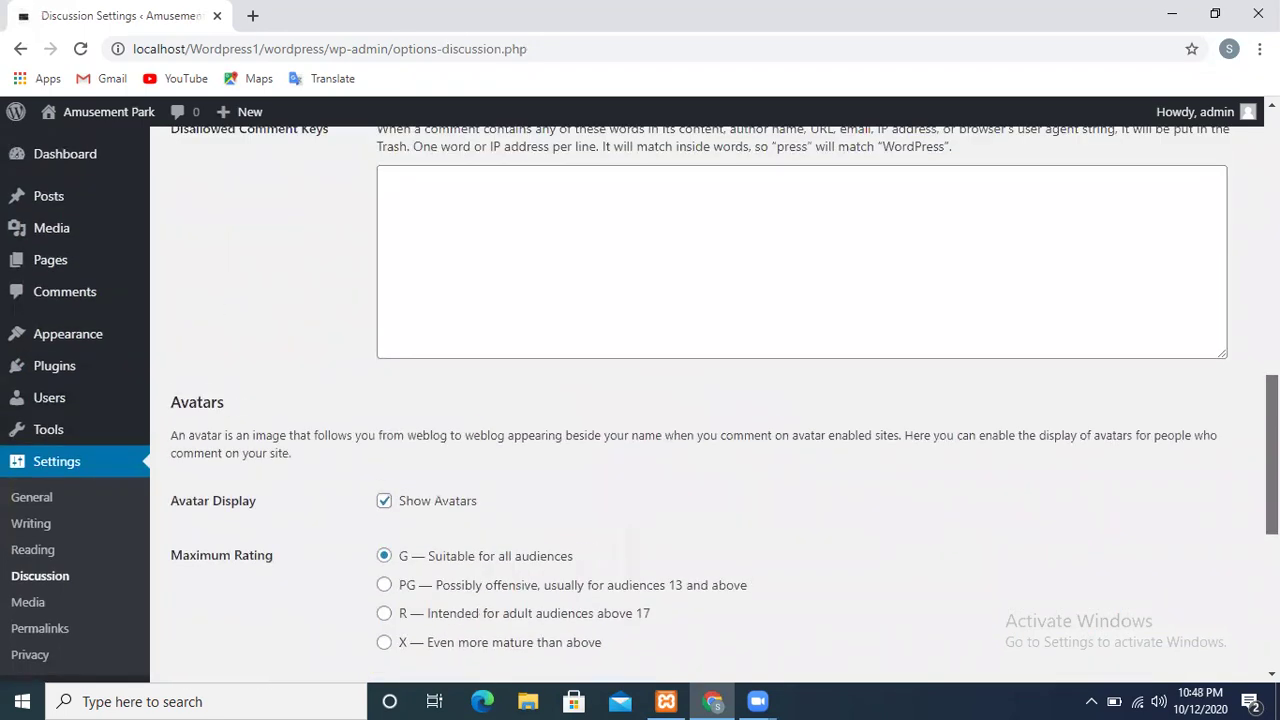
scroll(800, 400, up, 10)
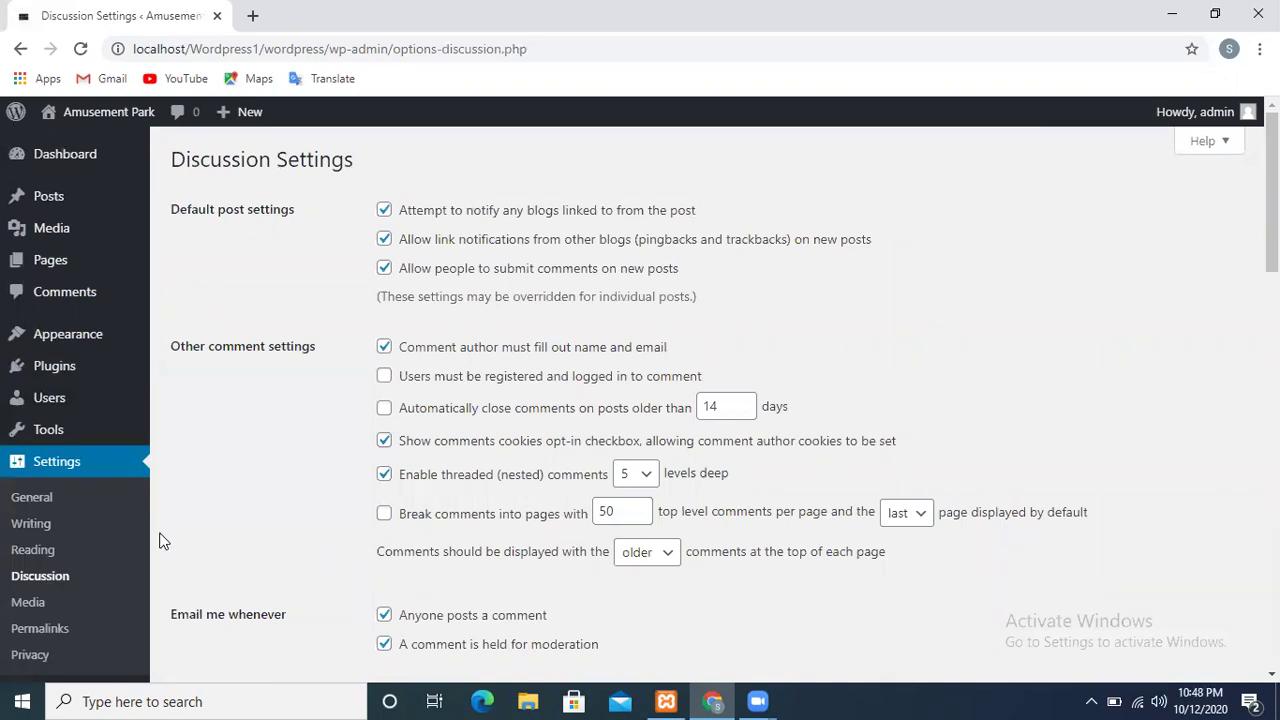
Review the Media Settings image sizes and Uploading Files option, then go to Permalinks
click(39, 610)
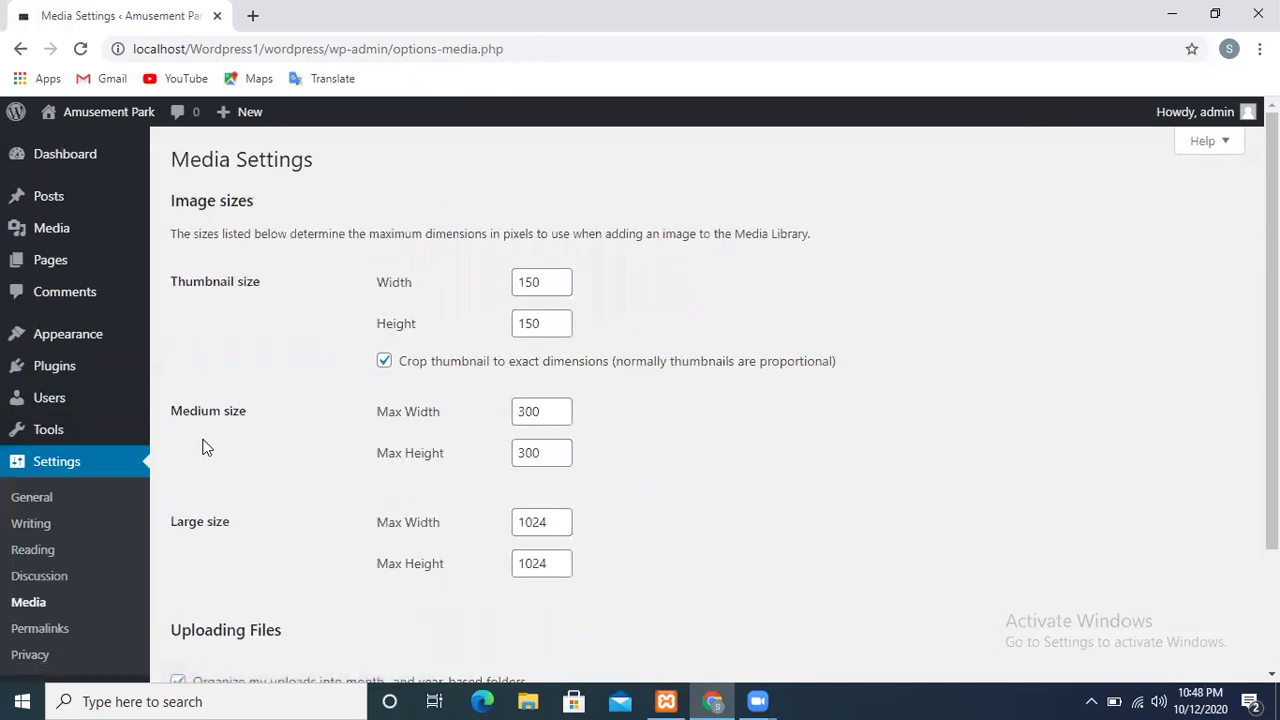
mouse_move(63, 240)
scroll(1199, 555, down, 2)
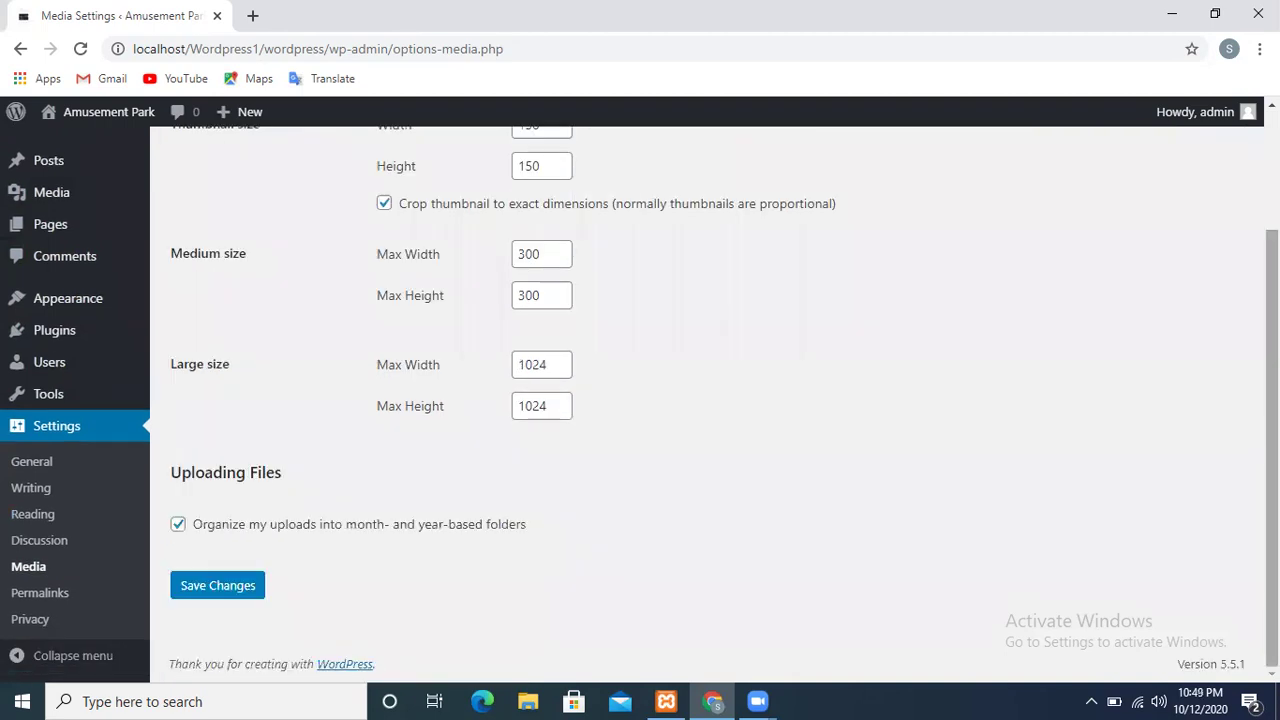
scroll(358, 467, up, 2)
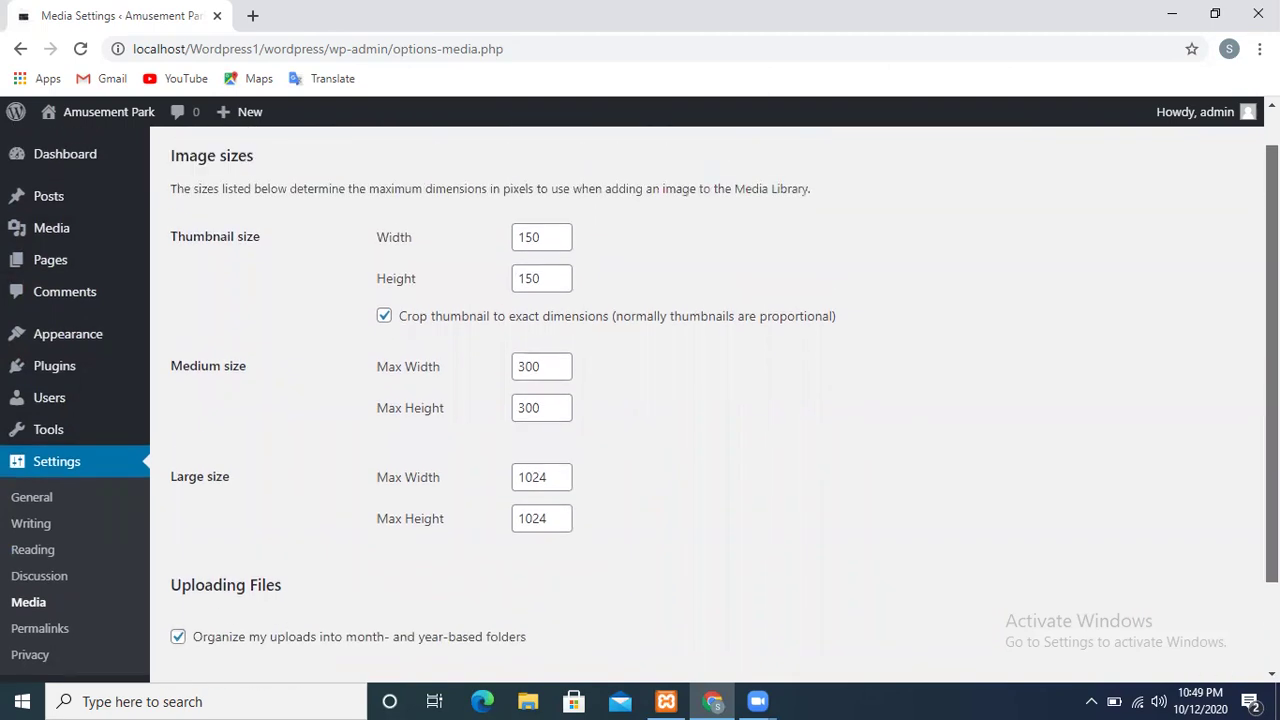
click(40, 630)
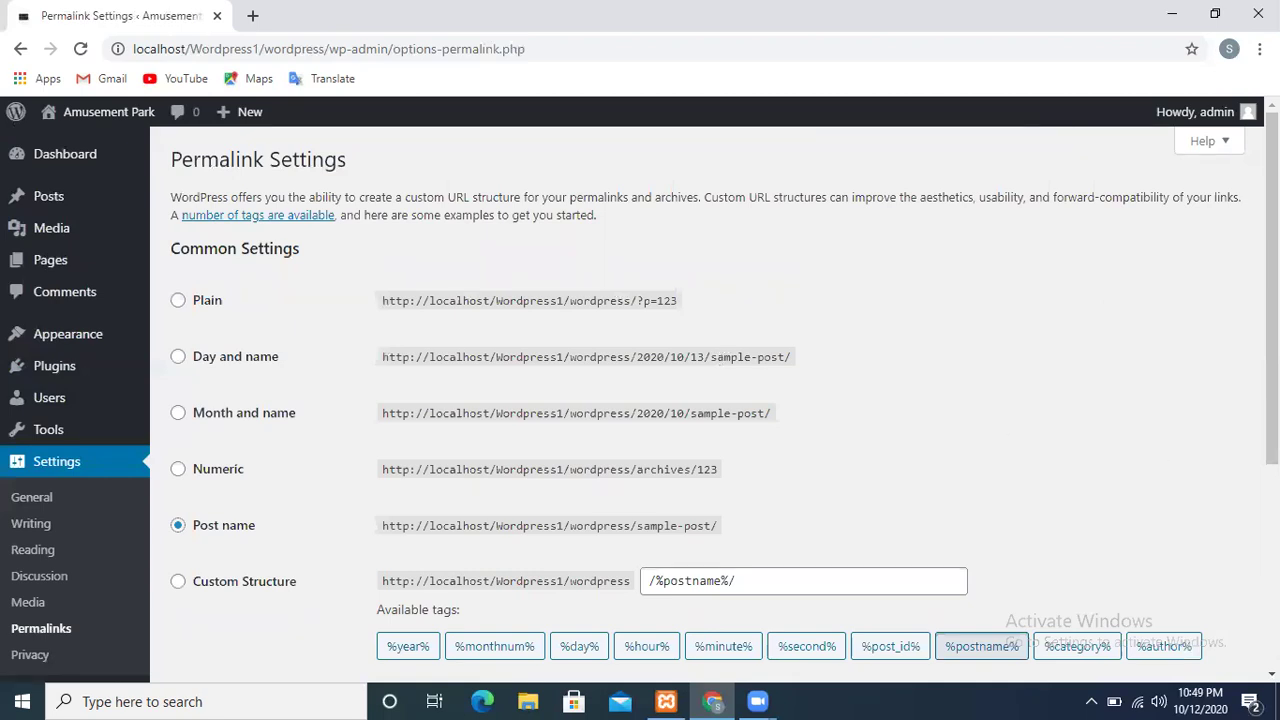
Try the Plain, Day and name, Month and name, Numeric and Post name permalink structures
scroll(724, 396, down, 2)
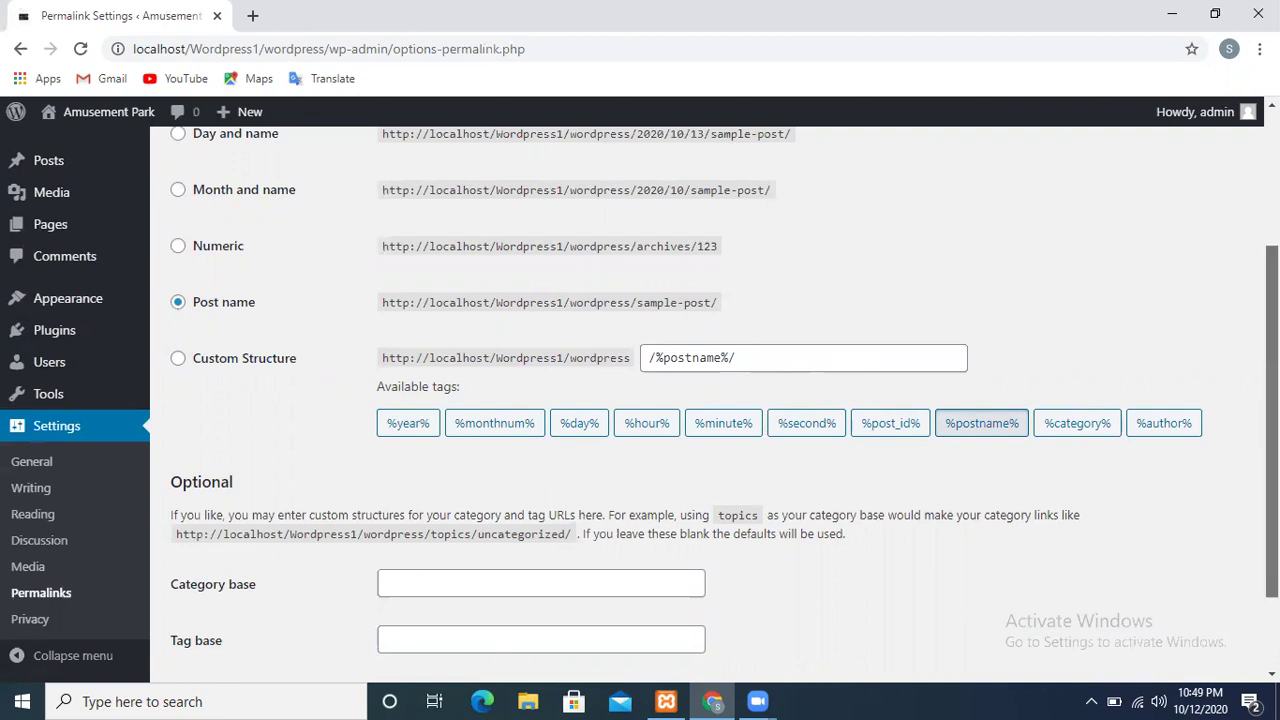
scroll(1272, 420, up, 2)
scroll(1272, 420, up, 1)
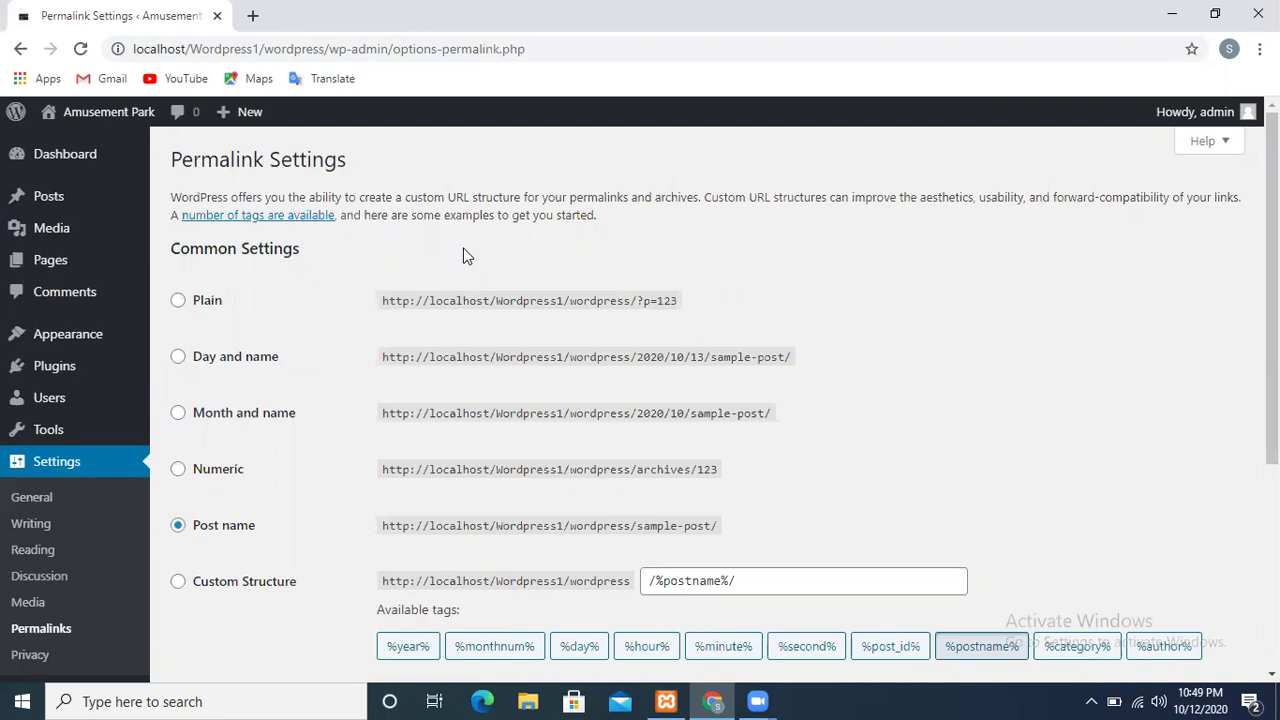
click(178, 301)
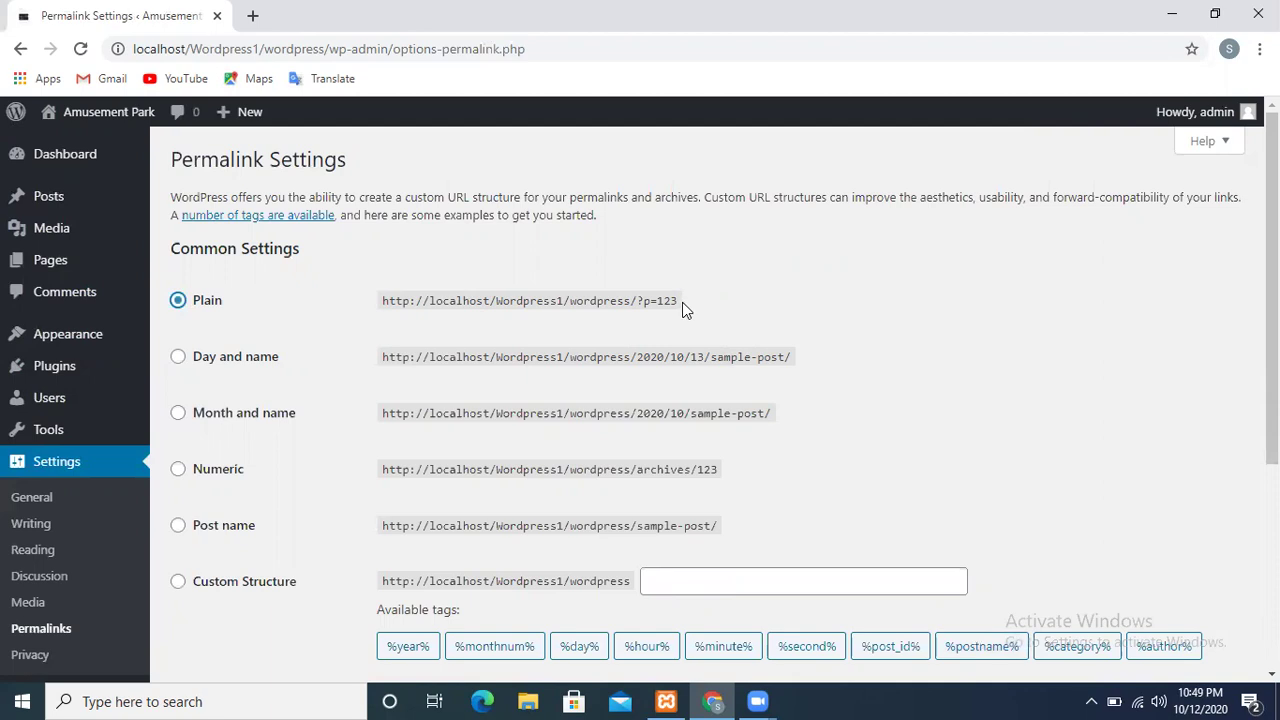
click(176, 360)
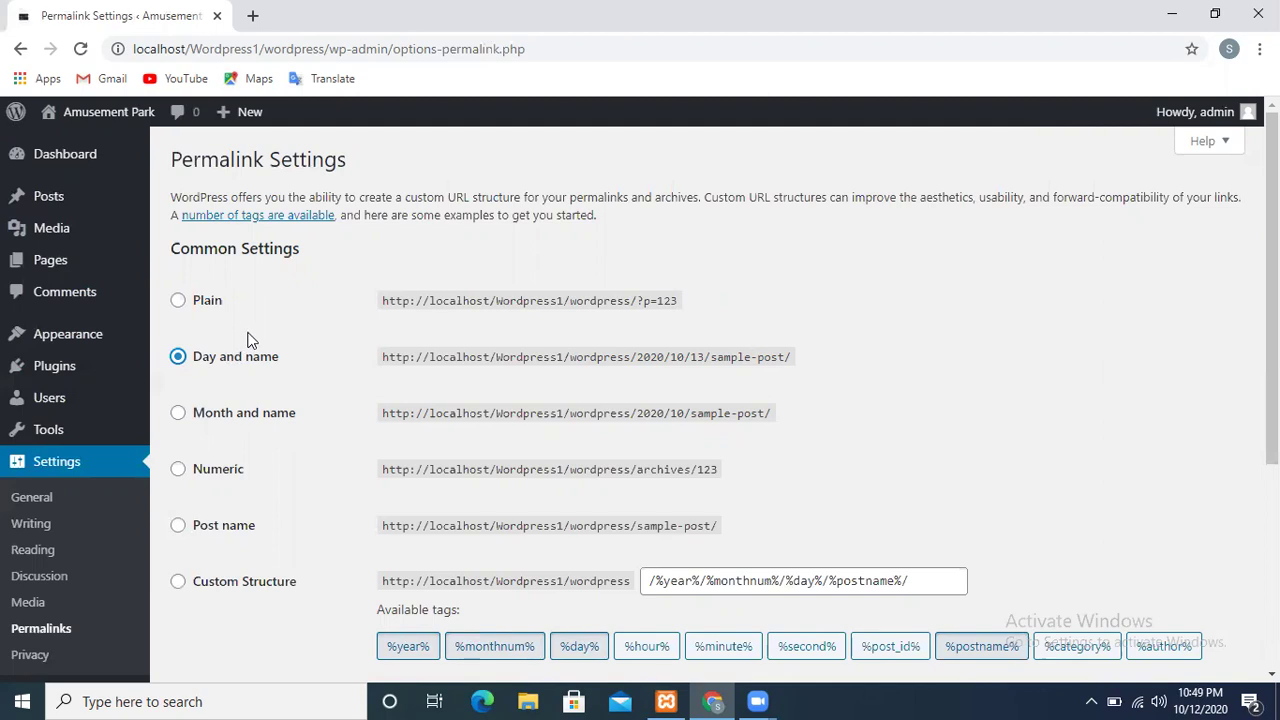
click(178, 422)
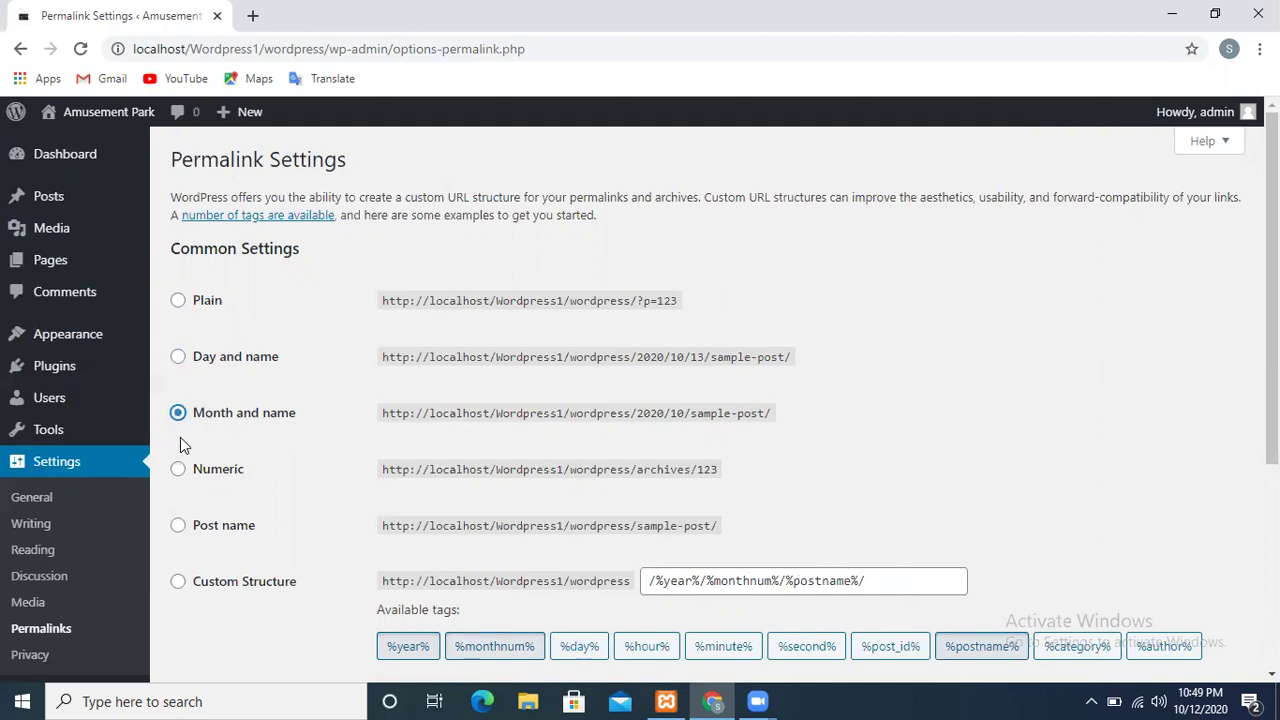
click(173, 480)
click(179, 529)
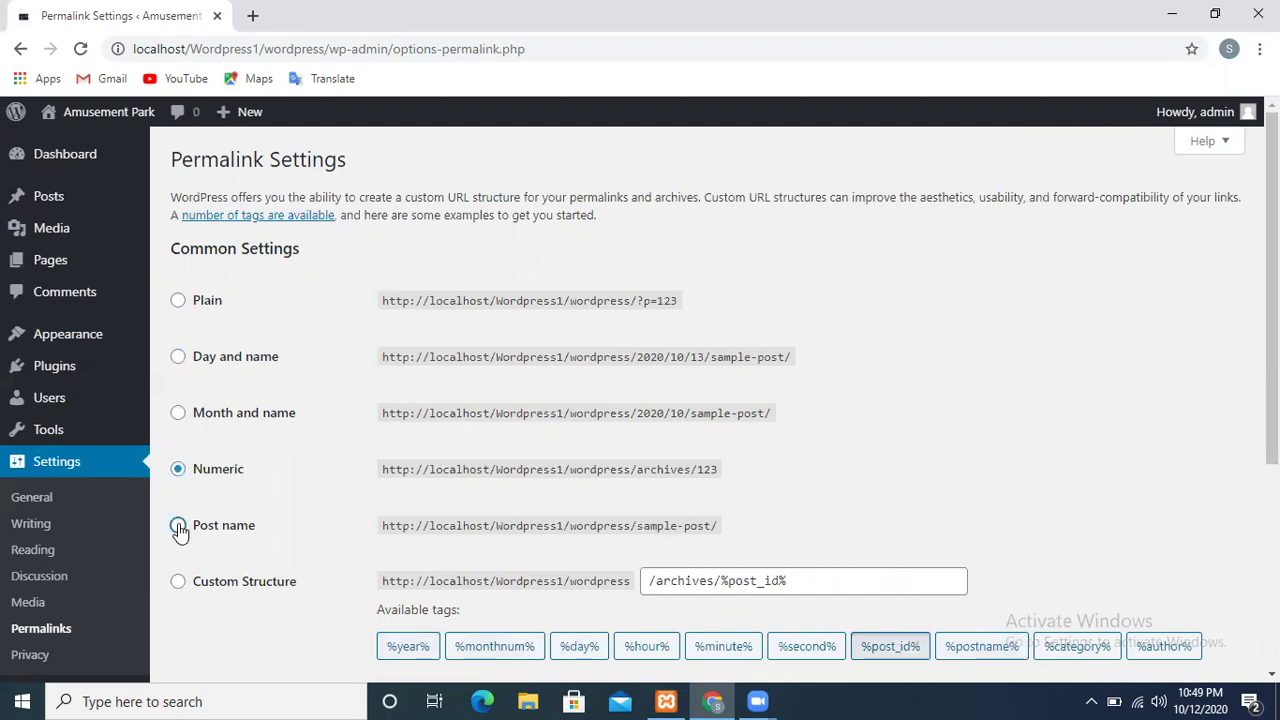
Select Custom Structure and replace its text with the %post_id% tag
click(176, 586)
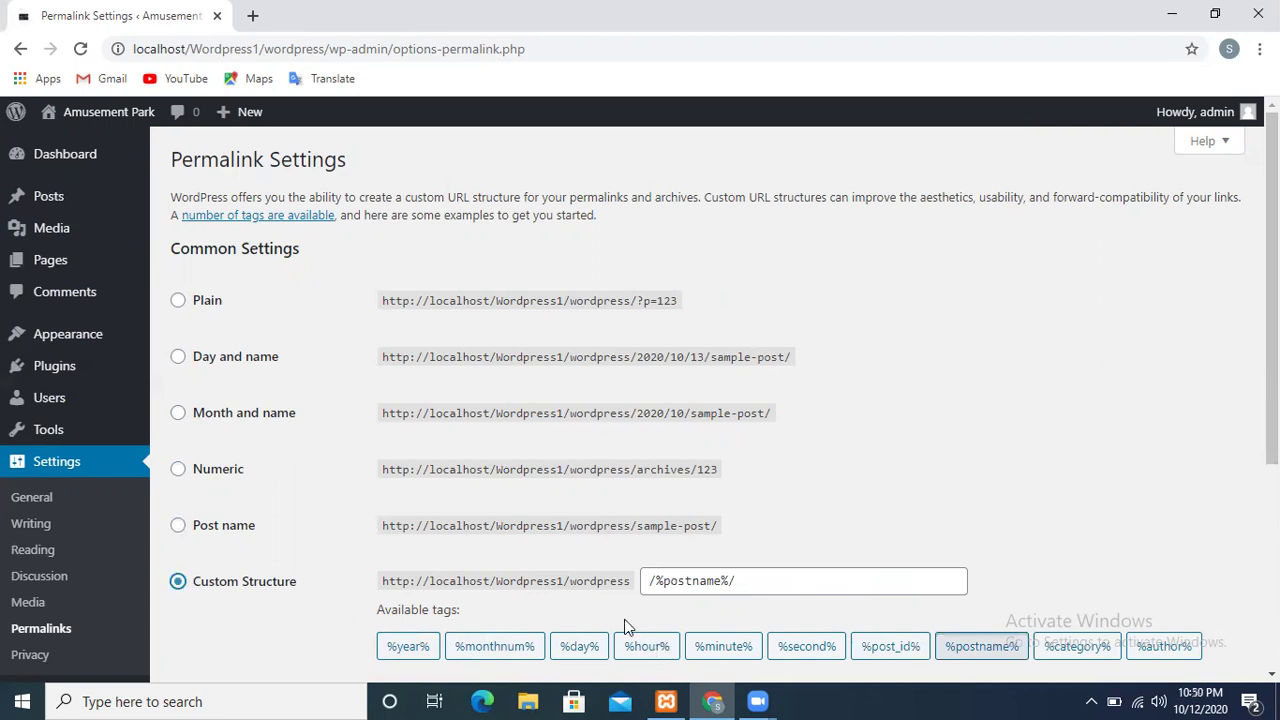
drag(740, 586, 643, 586)
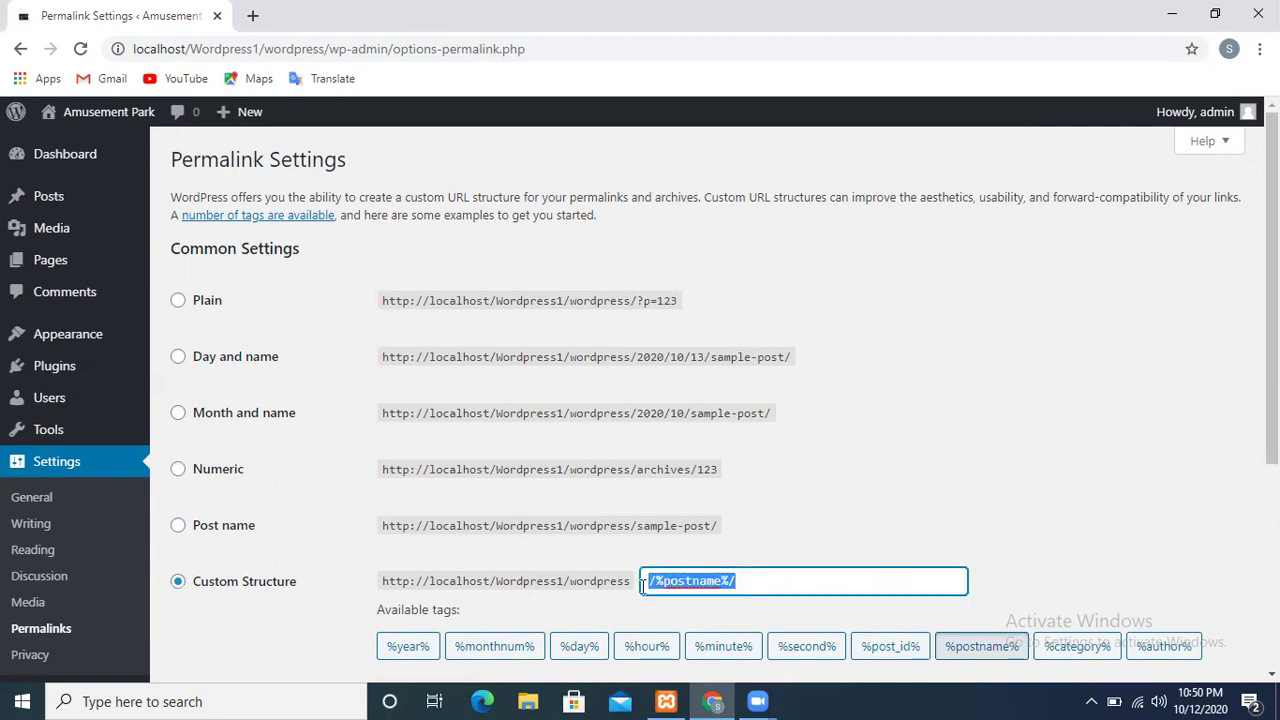
key(BackSpace)
click(900, 655)
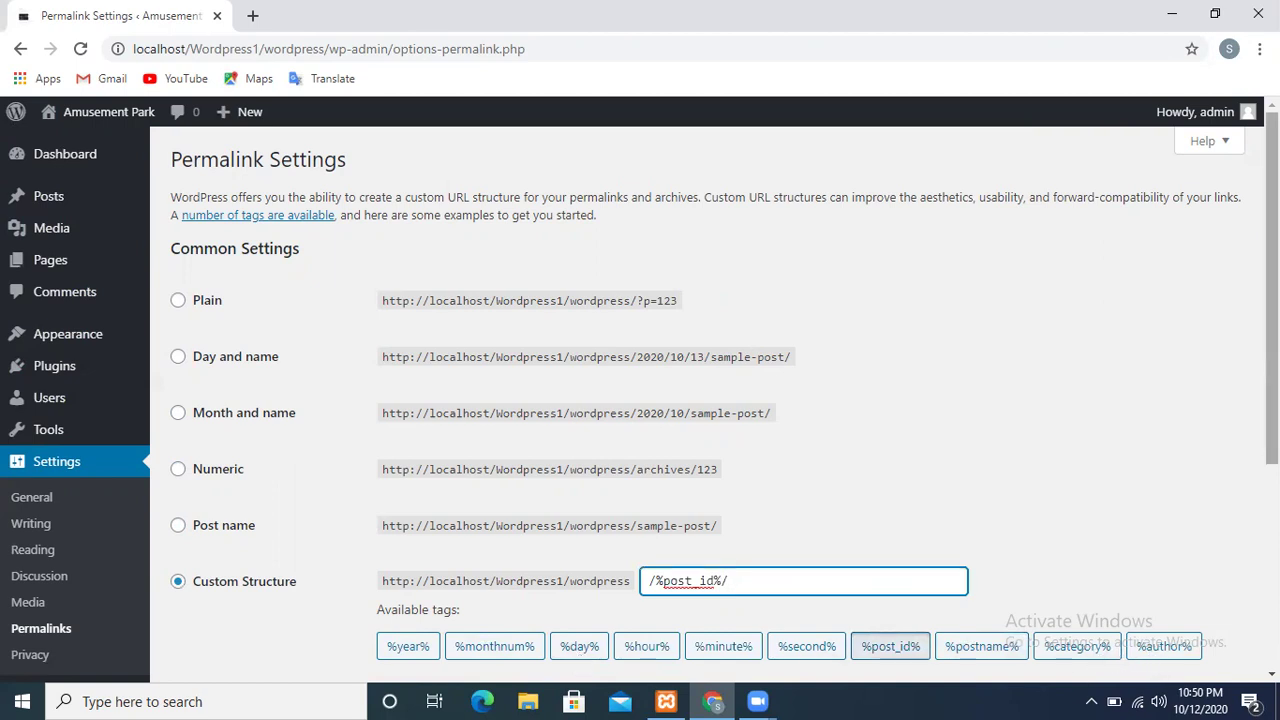
scroll(724, 412, down, 2)
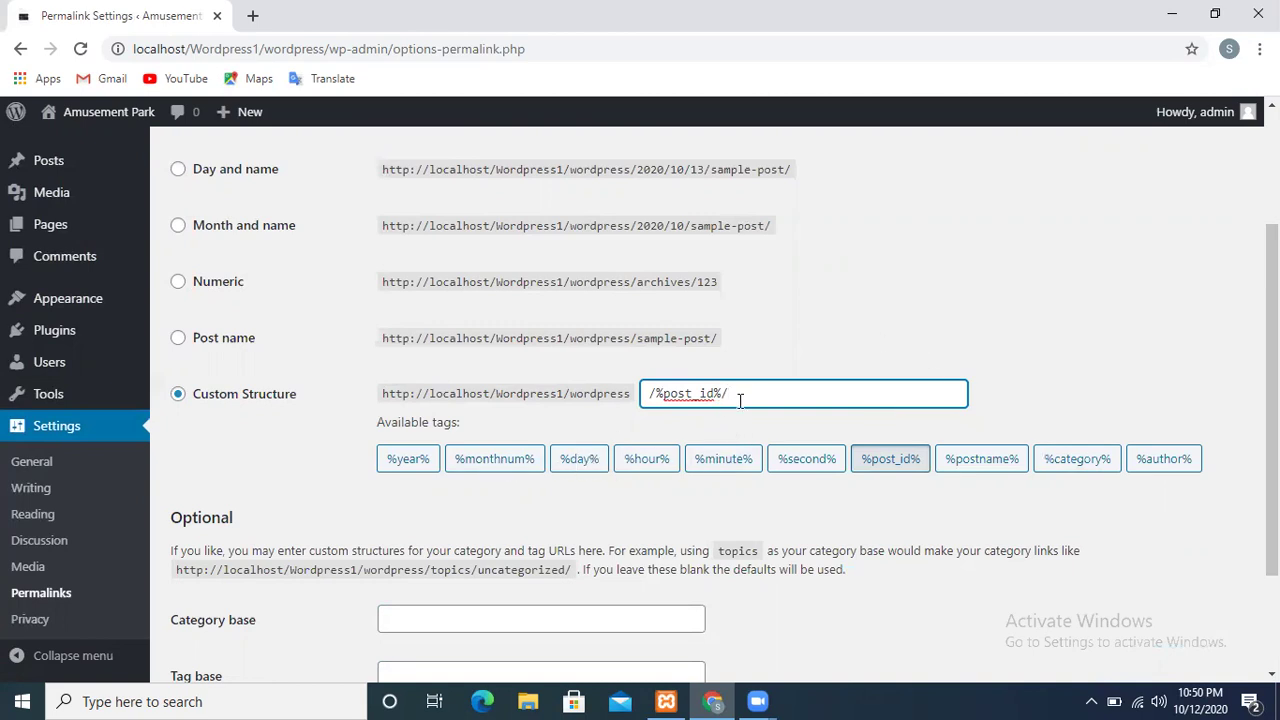
Try the minute and hour tags, then rebuild the structure with the post ID and post name tags
drag(740, 400, 632, 410)
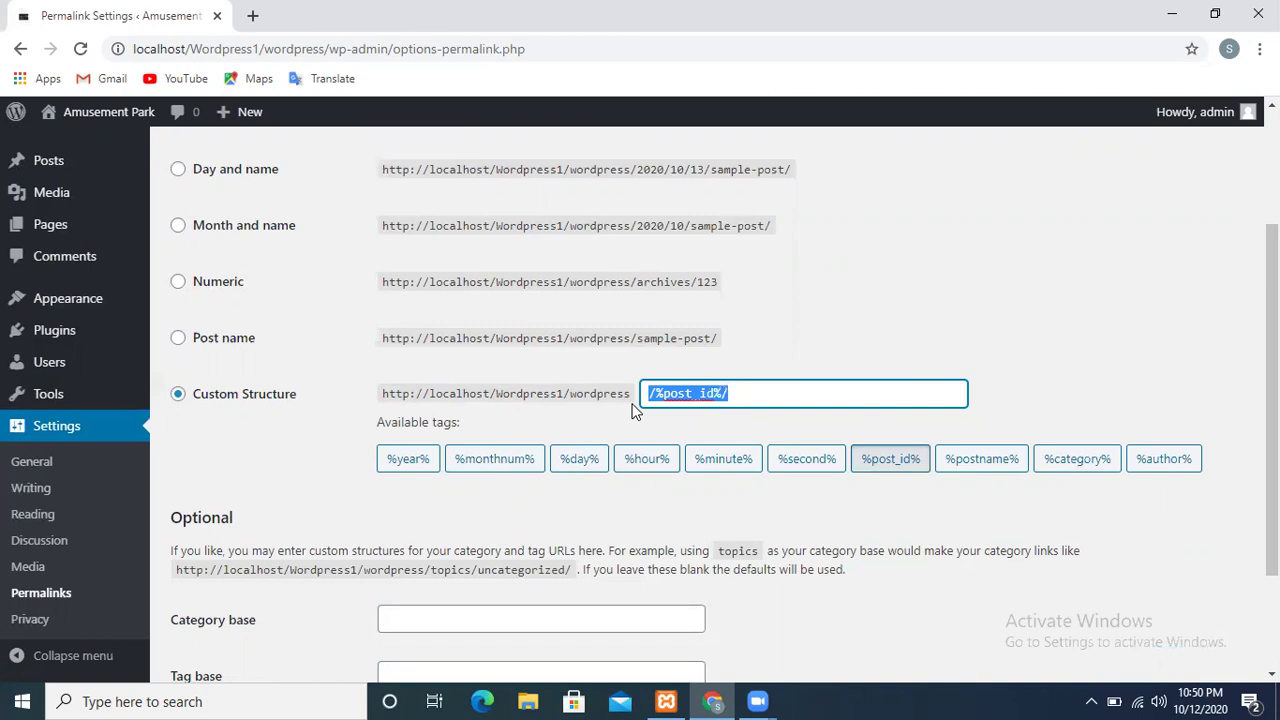
key(BackSpace)
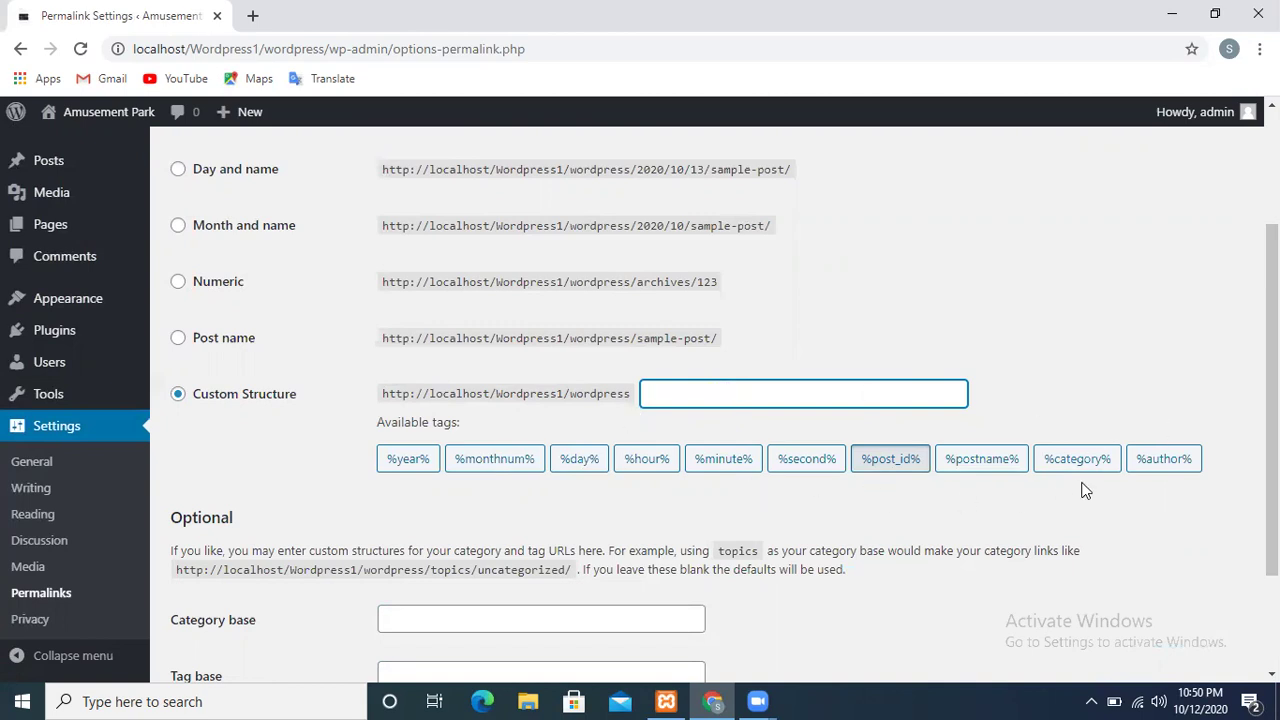
click(712, 468)
click(648, 472)
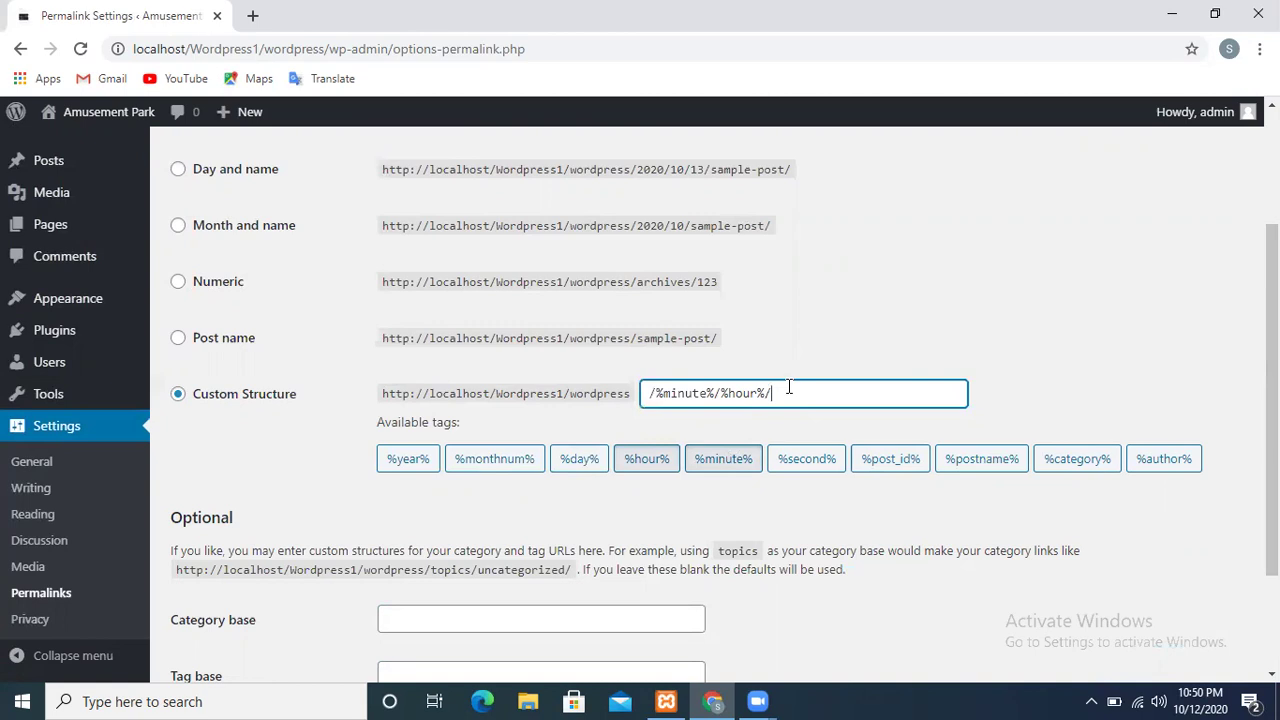
drag(789, 392, 639, 409)
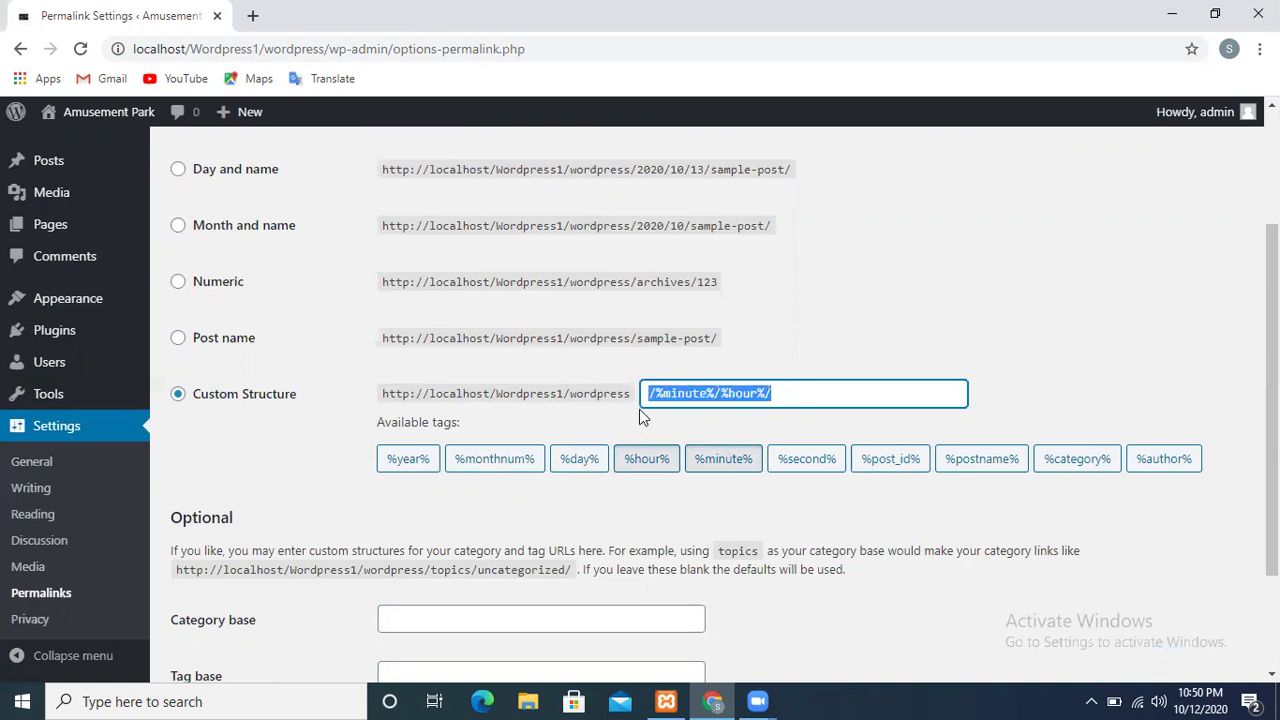
key(BackSpace)
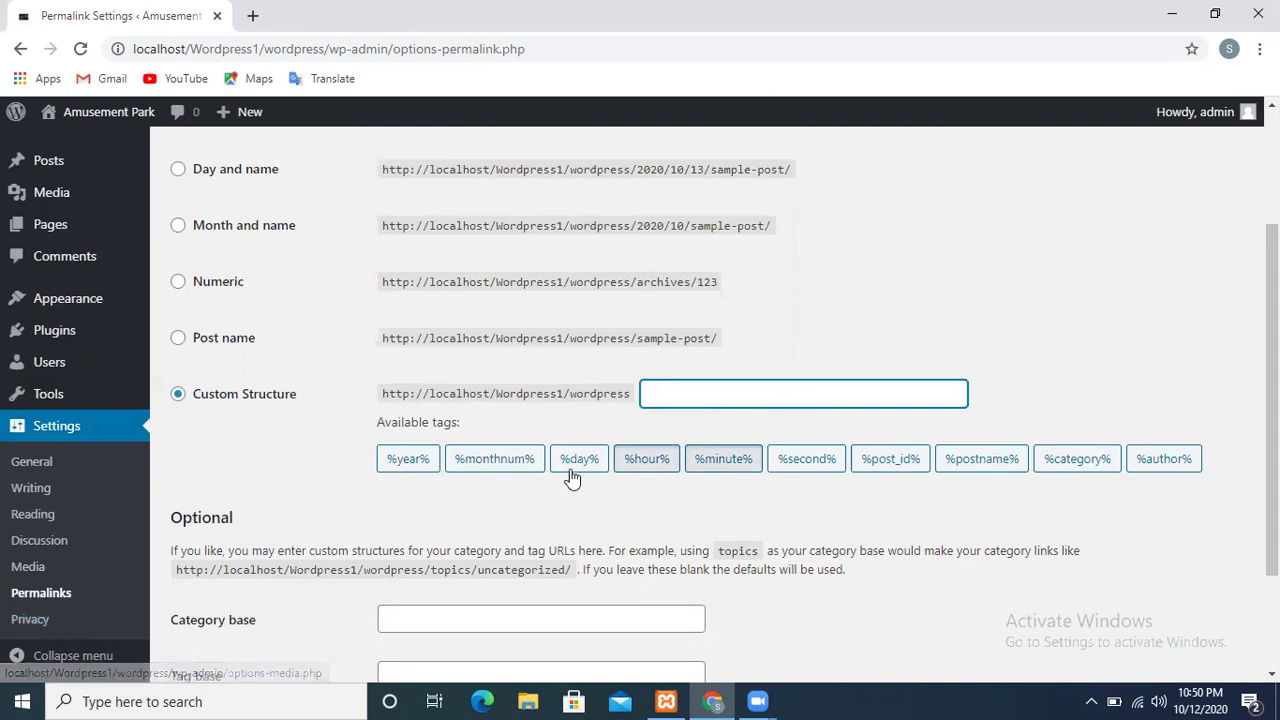
click(890, 473)
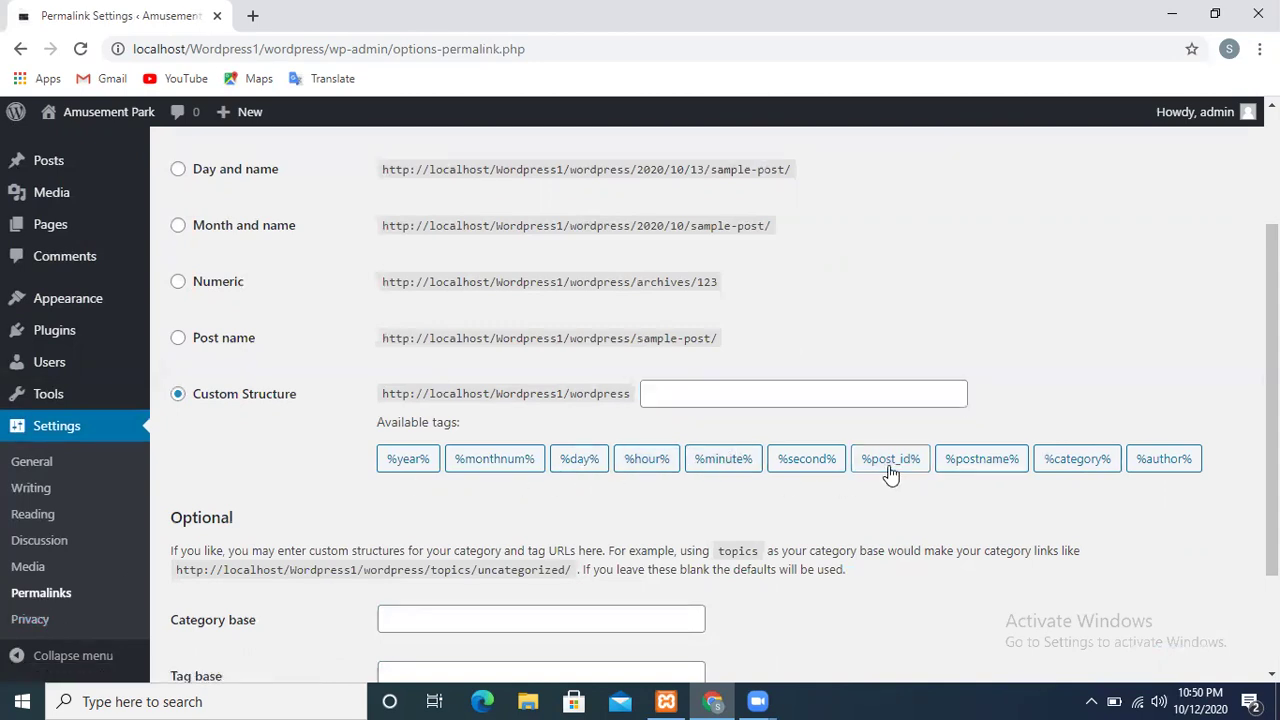
click(966, 468)
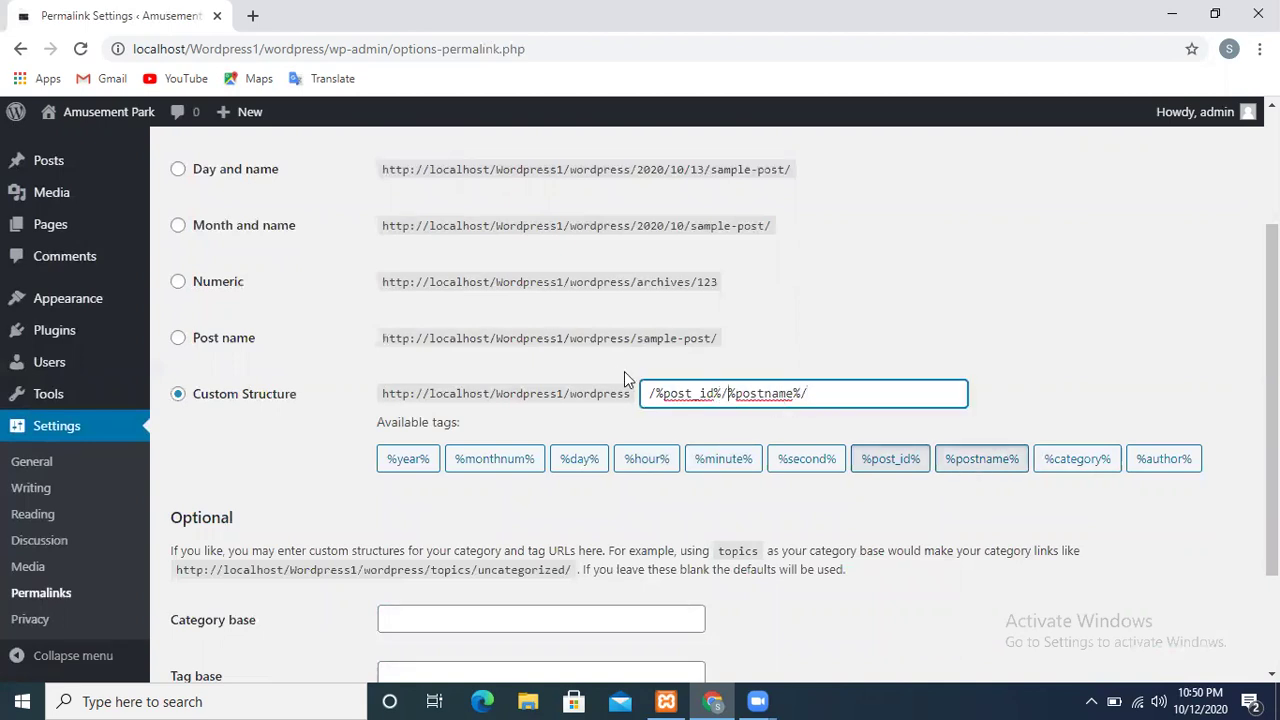
Delete the post ID part, leaving %postname%/, and save the permalink settings
right_click(660, 393)
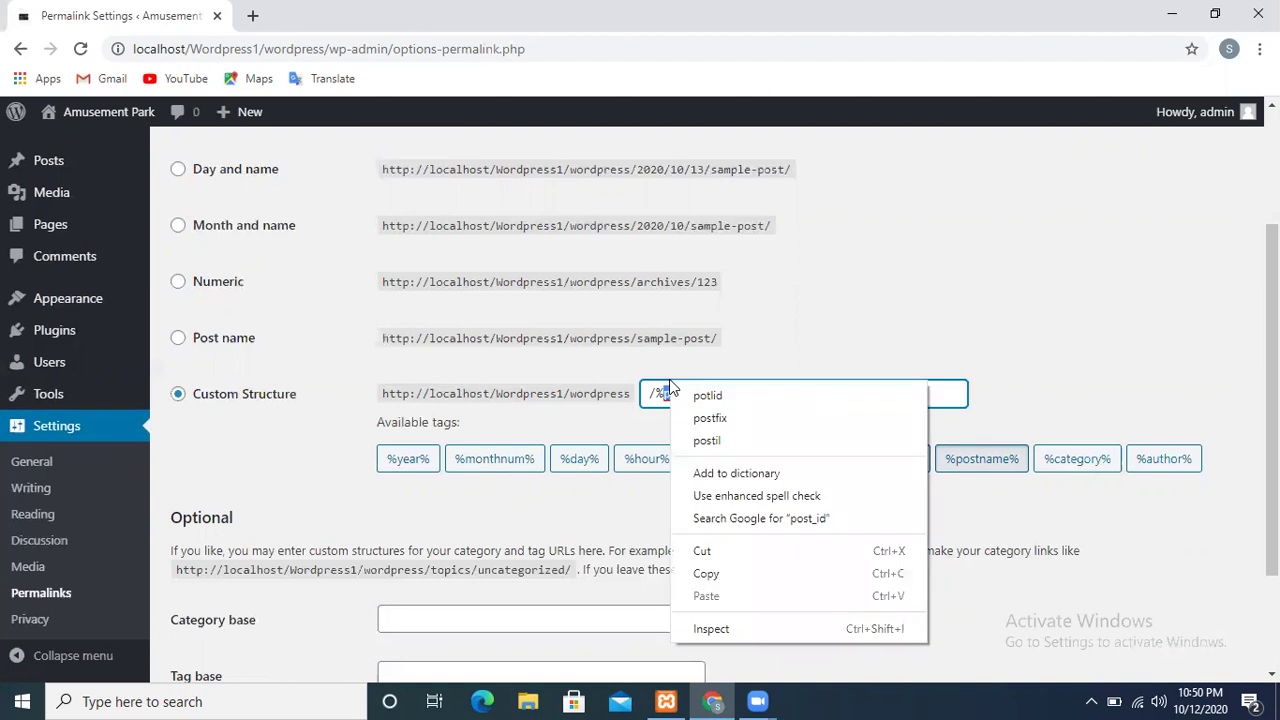
click(670, 388)
click(669, 389)
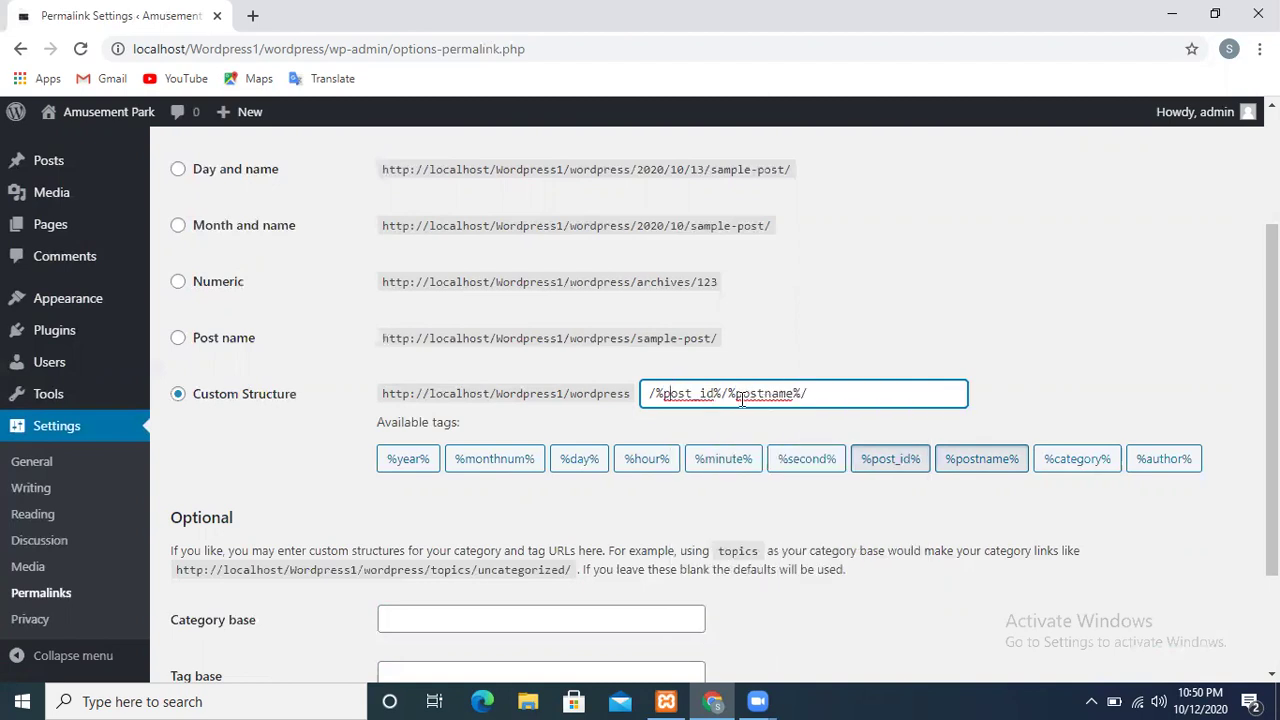
drag(727, 393, 646, 397)
key(BackSpace)
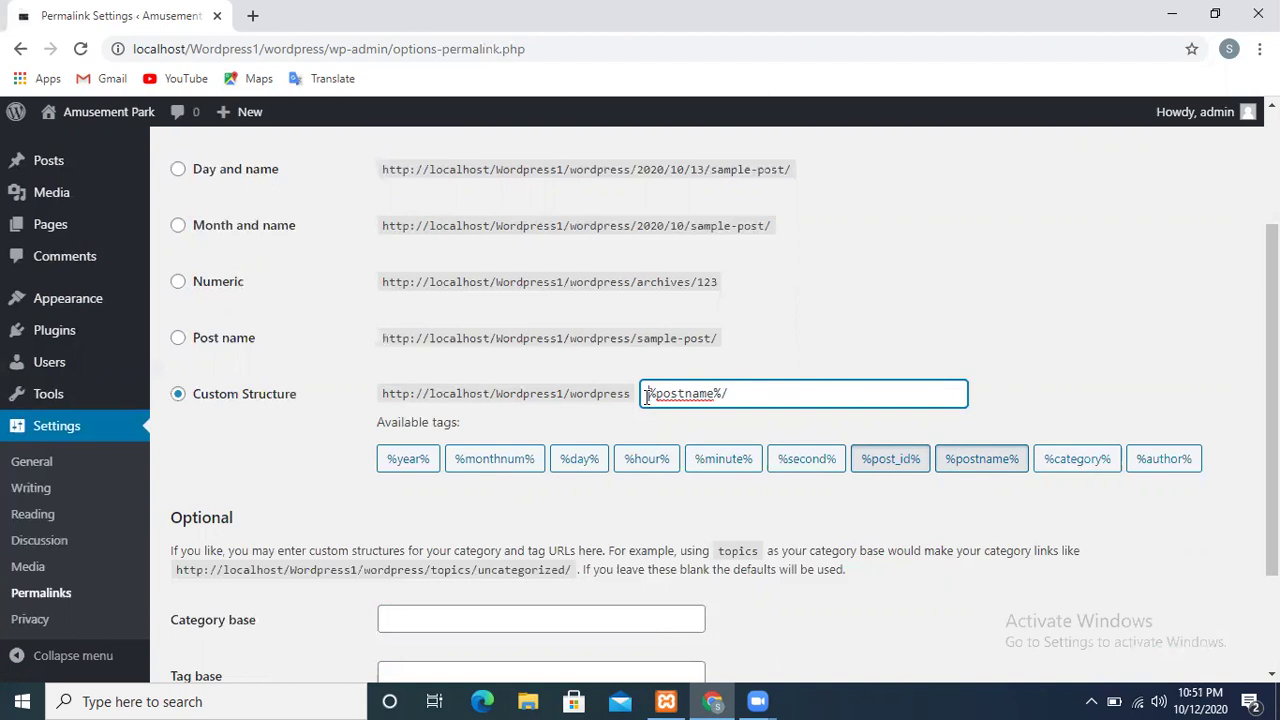
scroll(648, 393, down, 2)
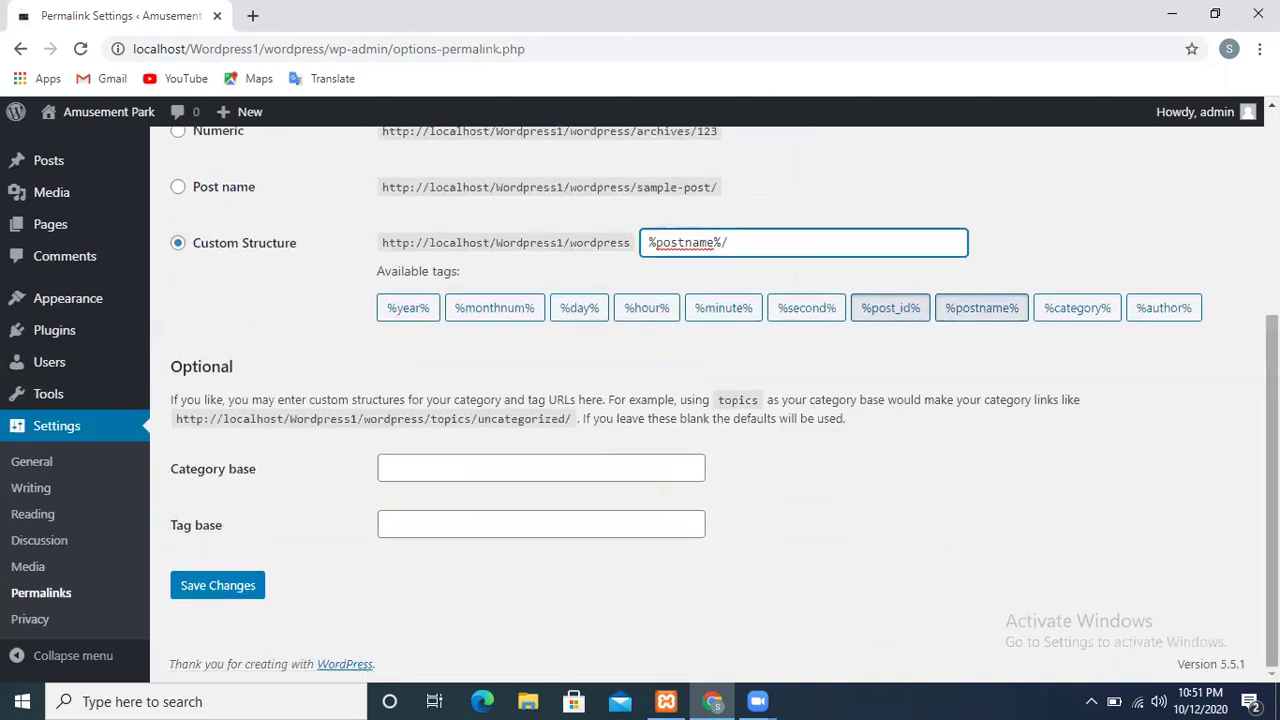
click(203, 590)
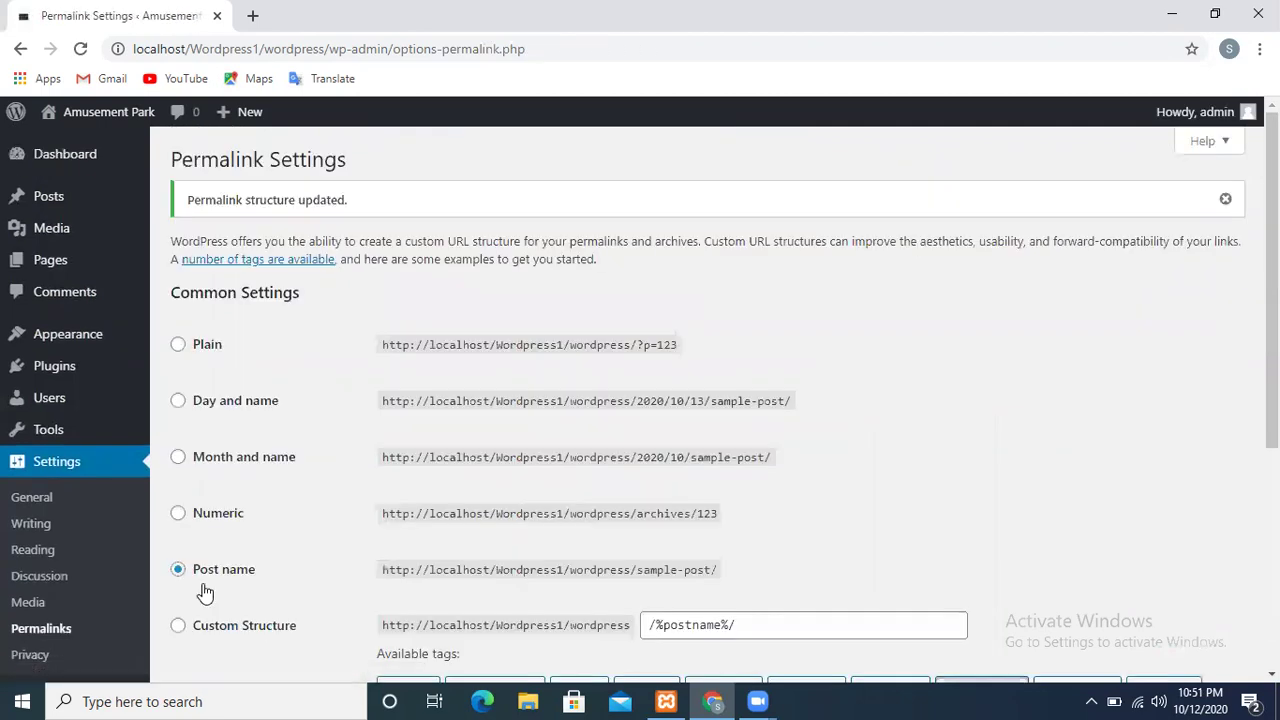
click(26, 660)
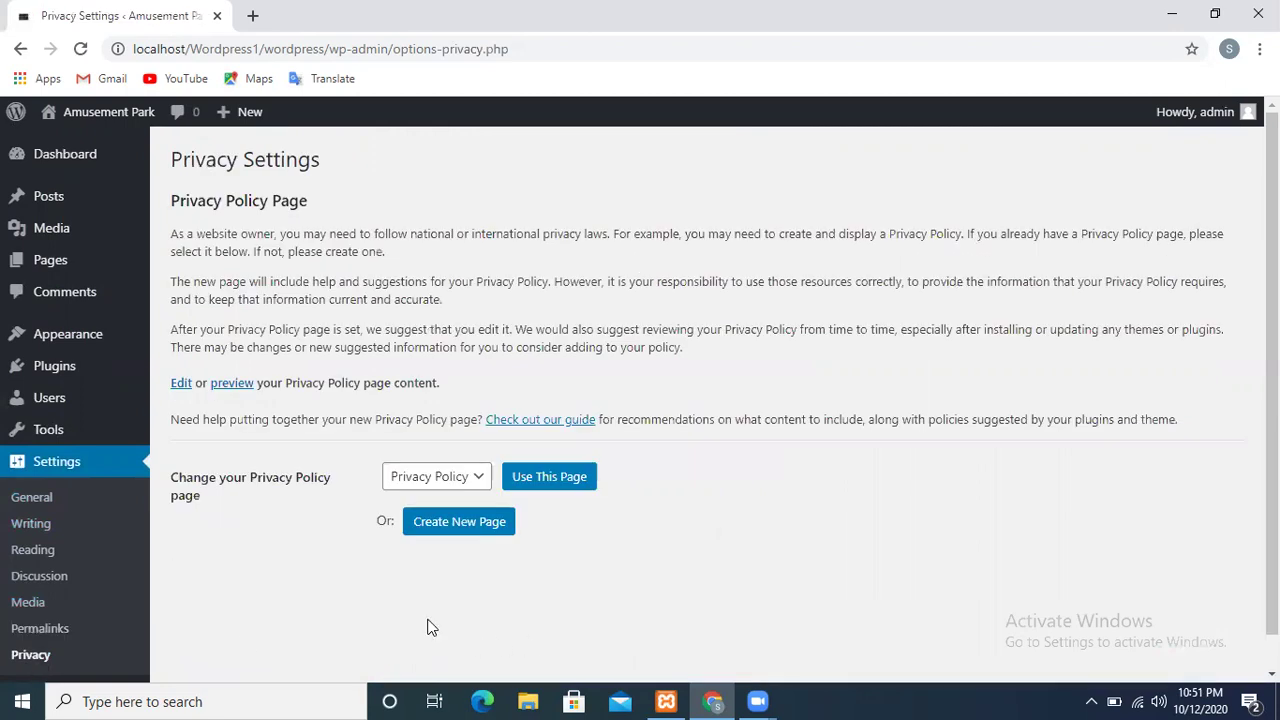
Keep Privacy Policy as the privacy page, then return to the Dashboard
click(455, 480)
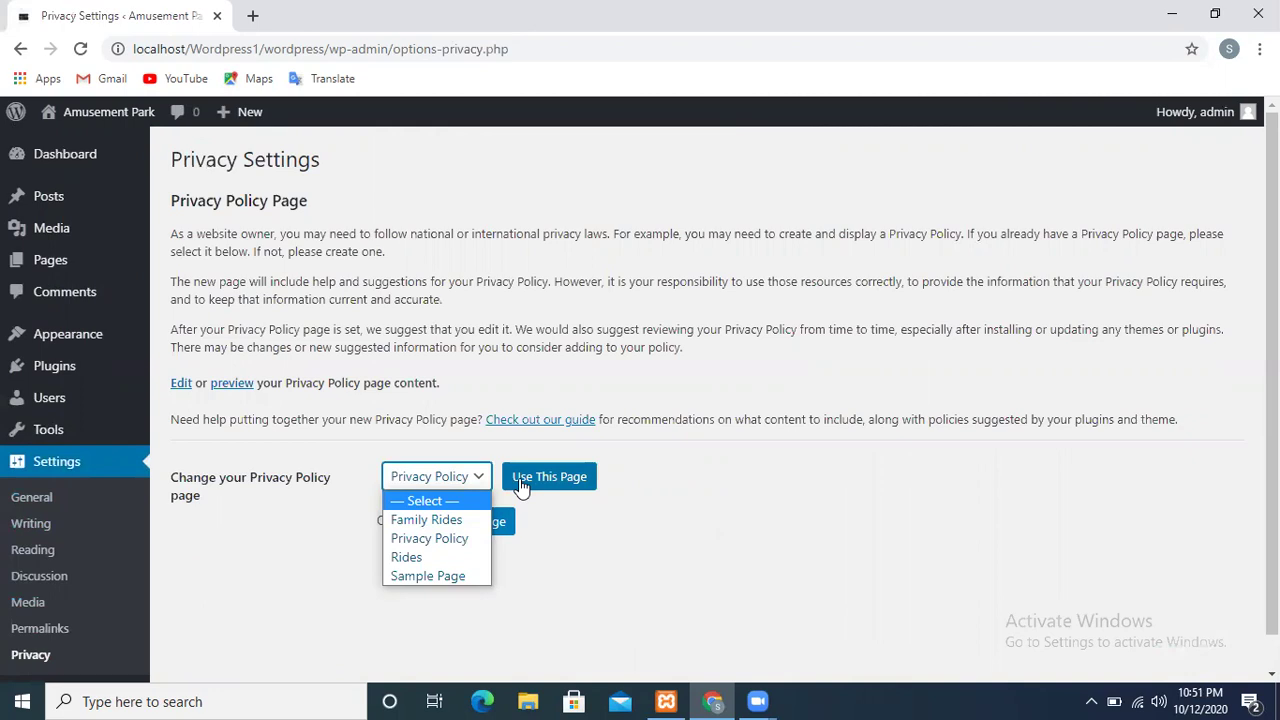
click(577, 611)
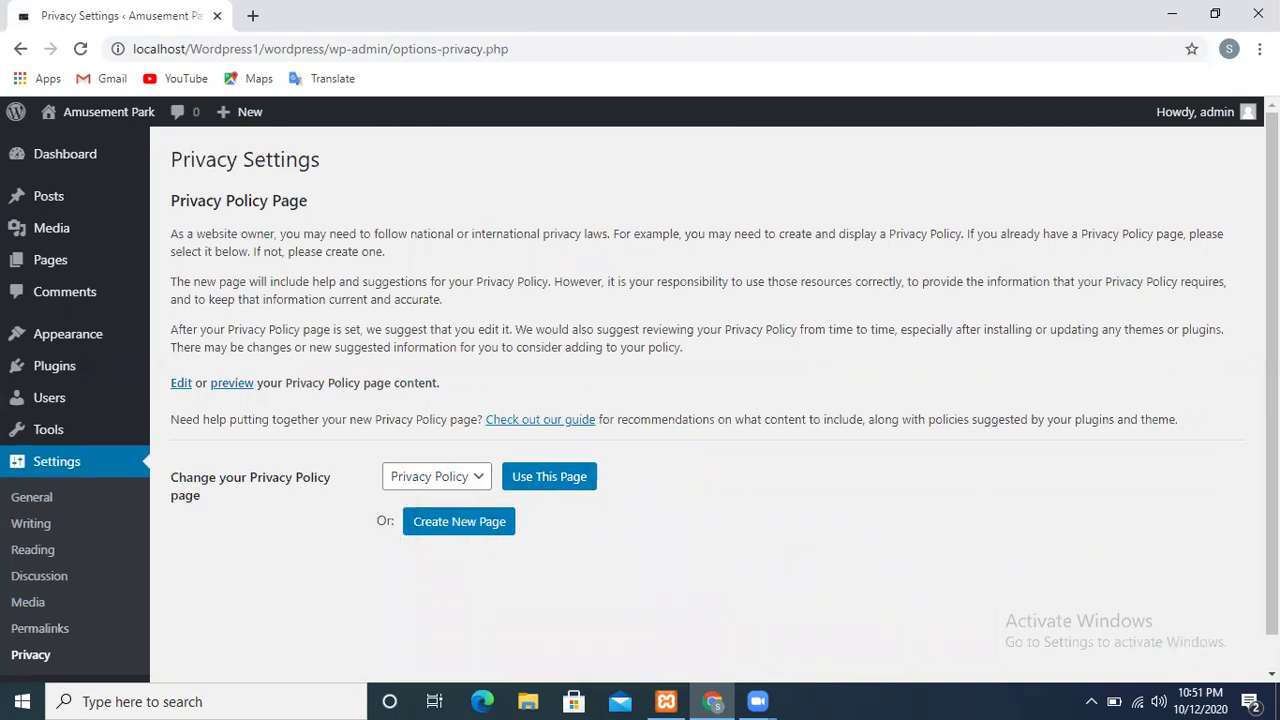
scroll(463, 650, down, 1)
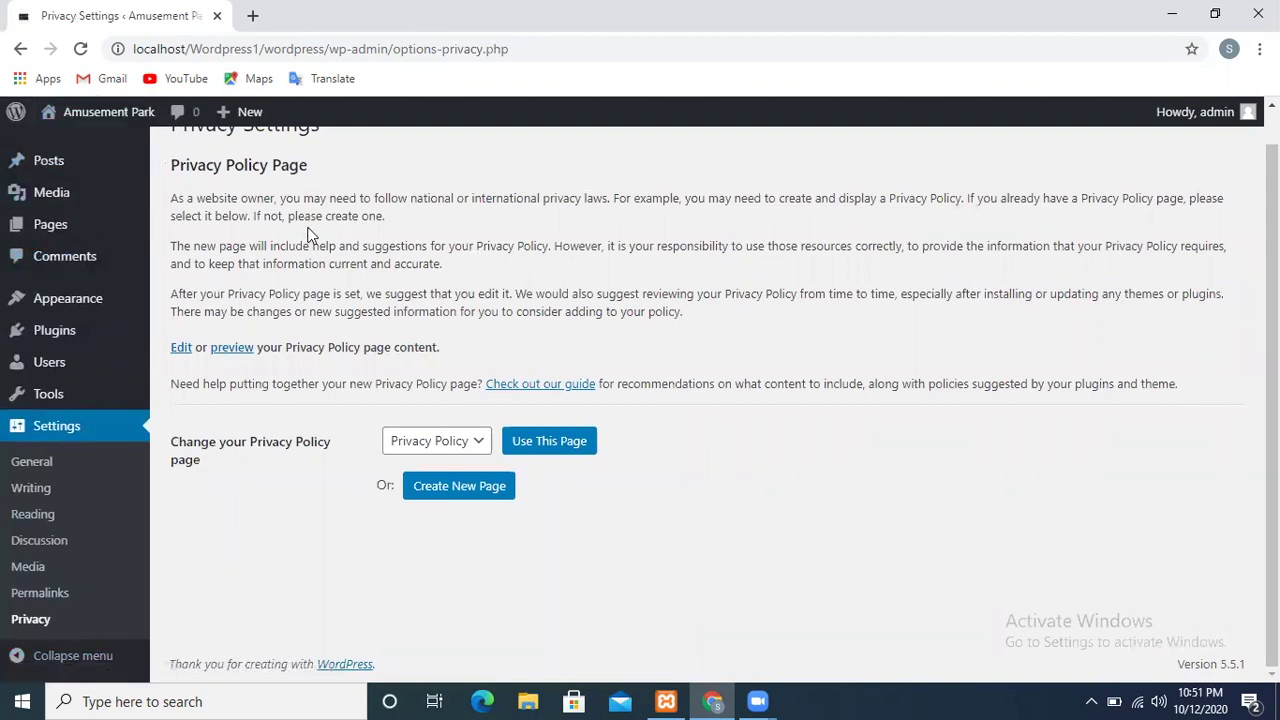
scroll(119, 428, up, 1)
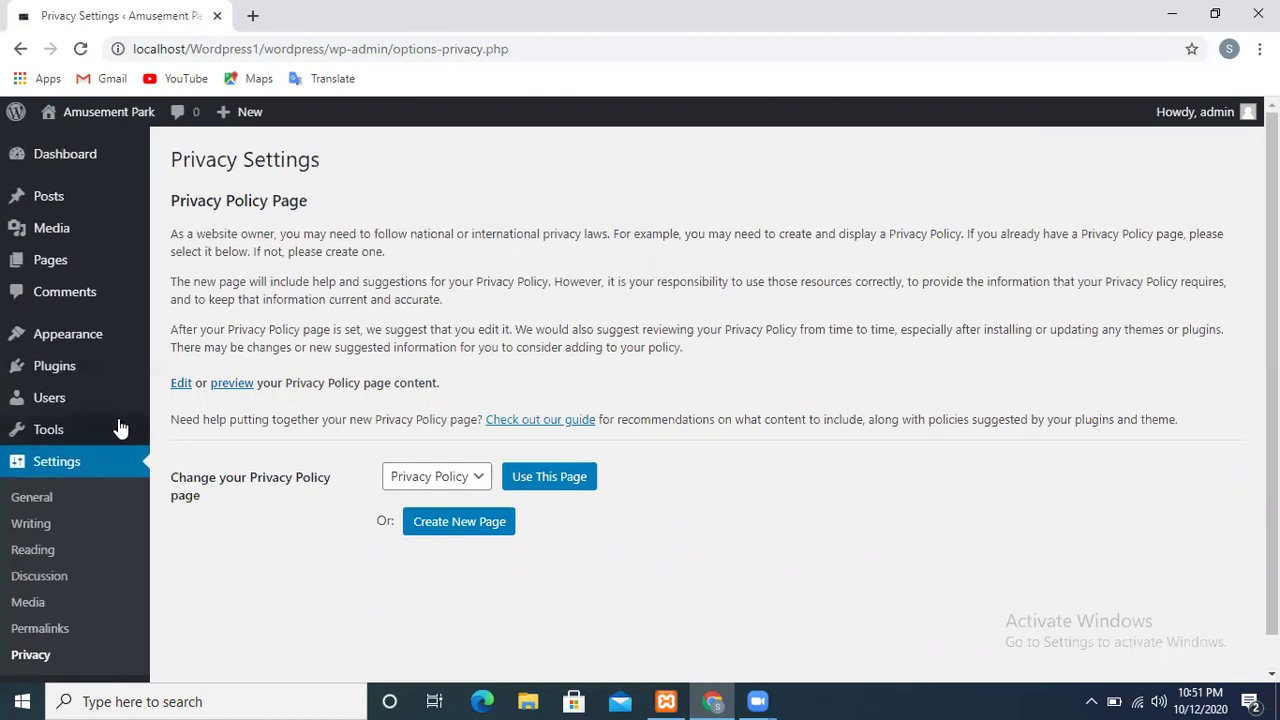
click(60, 176)
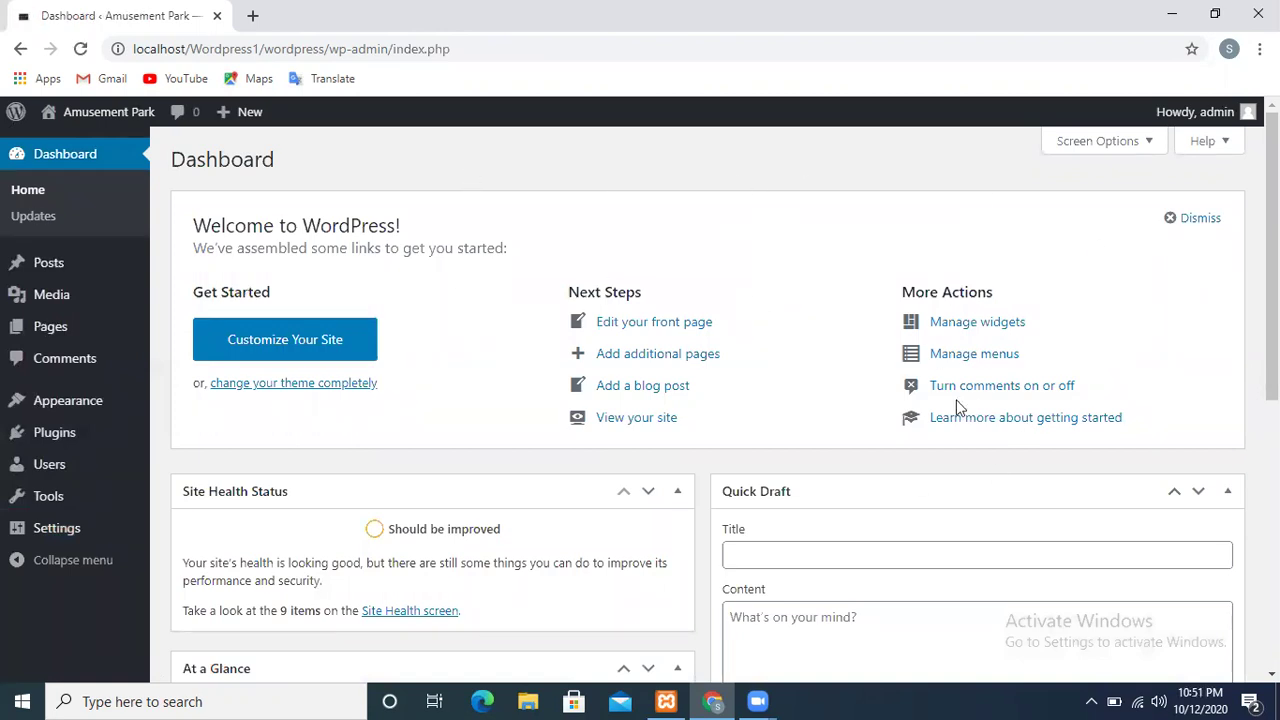
click(1133, 153)
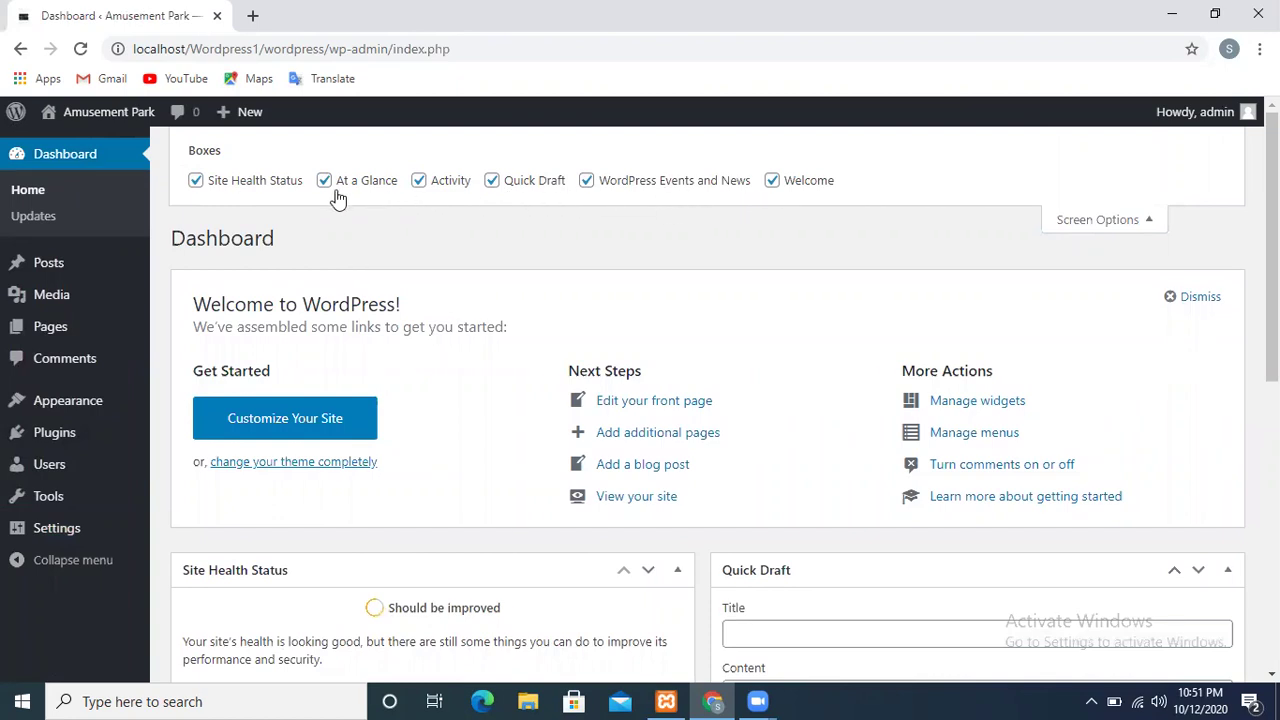
click(773, 183)
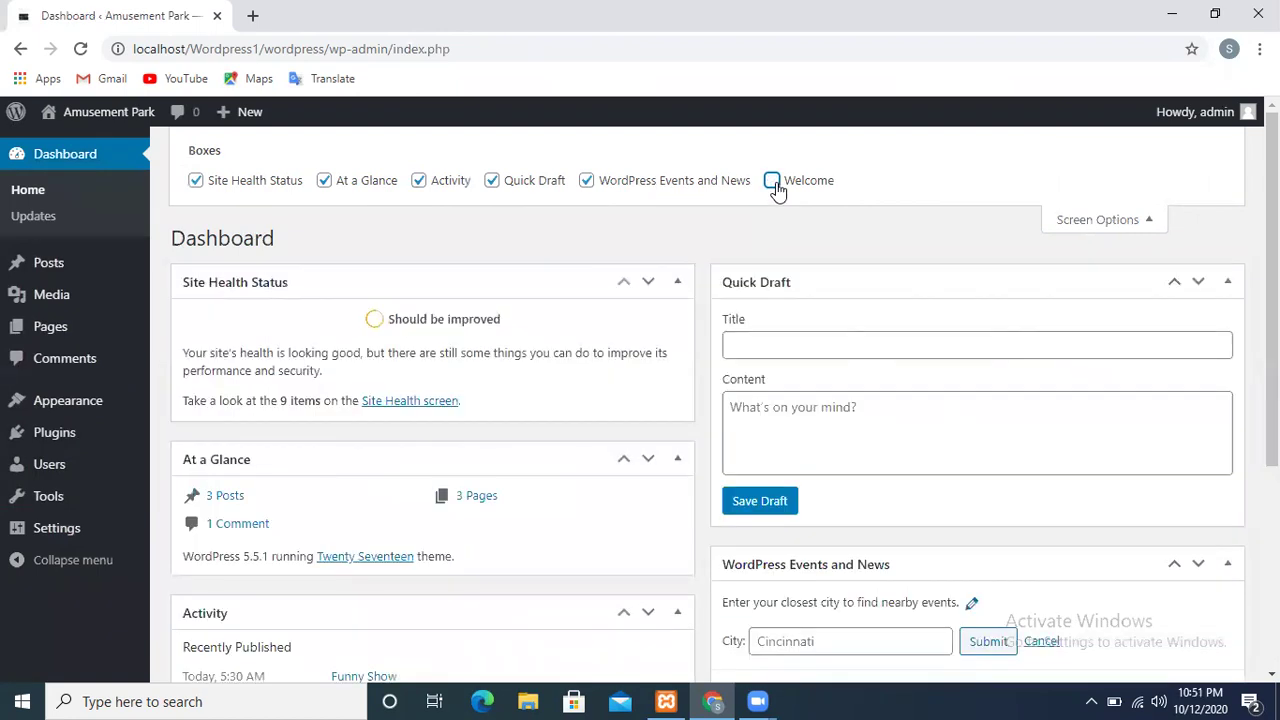
click(773, 183)
click(773, 183)
click(773, 183)
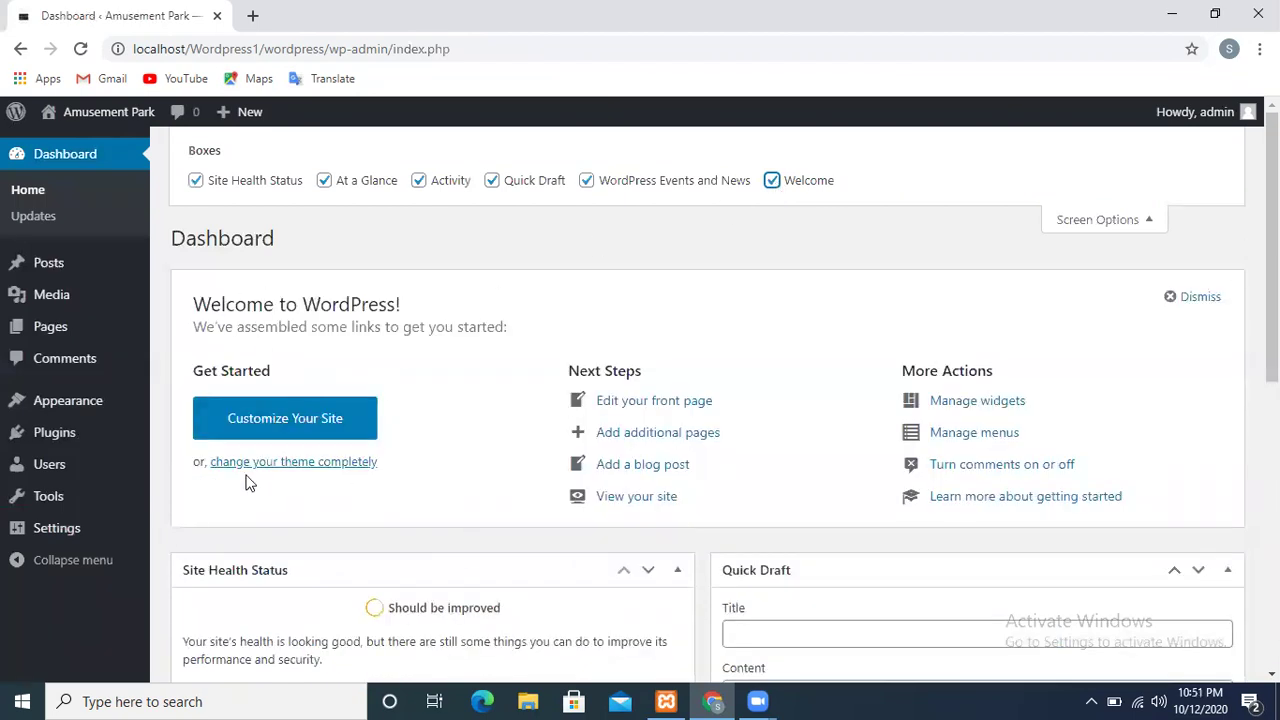
click(585, 186)
click(420, 184)
click(490, 190)
click(490, 190)
click(1080, 222)
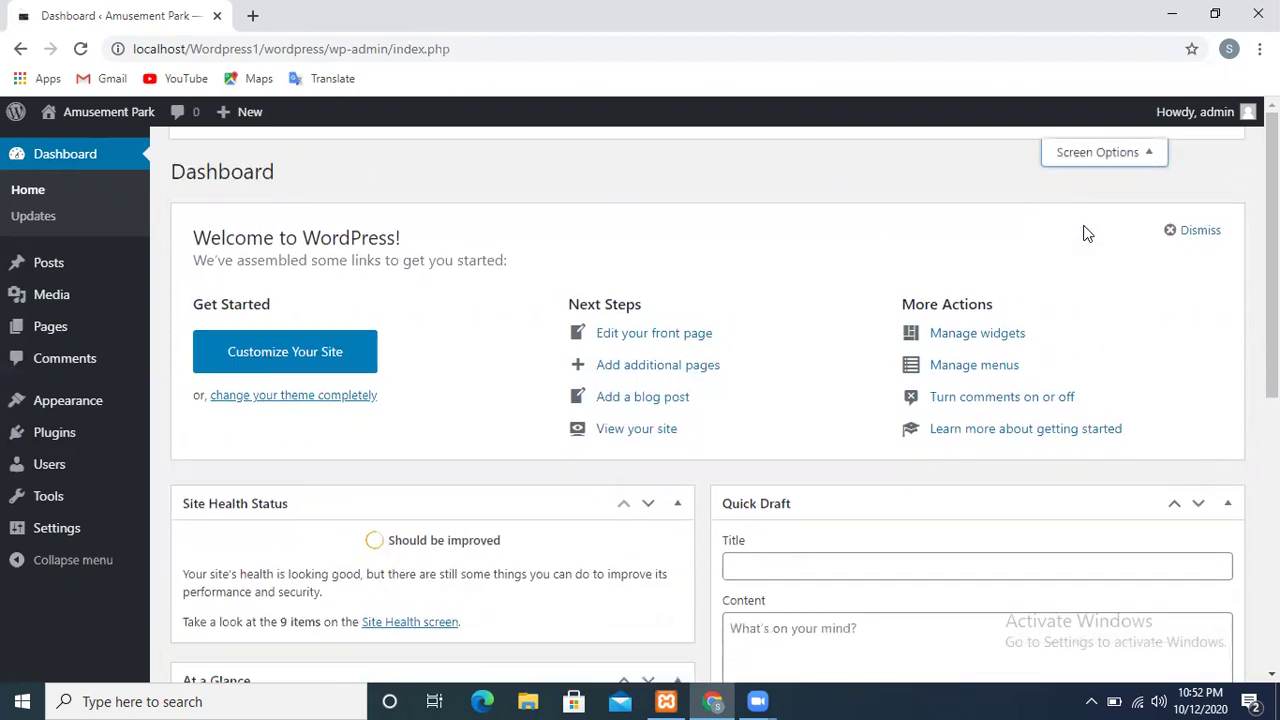
click(1203, 145)
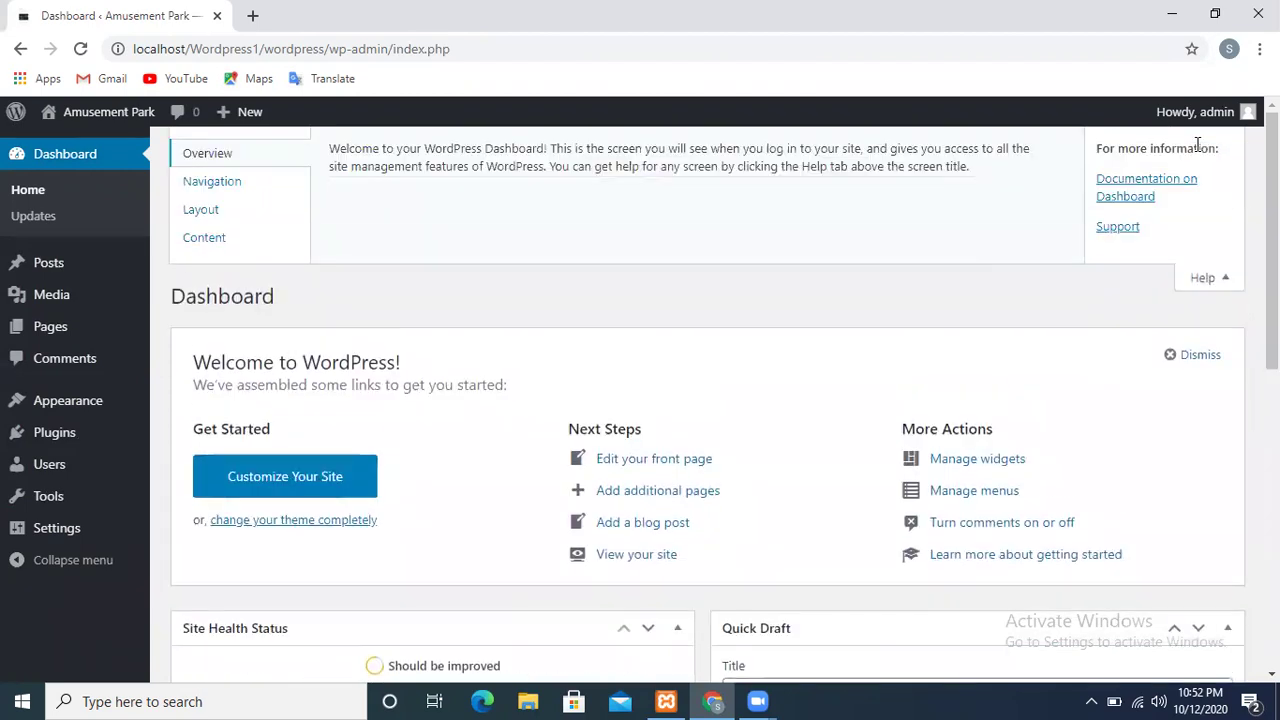
Read the Dashboard Layout help in the Help panel, then close it
click(210, 216)
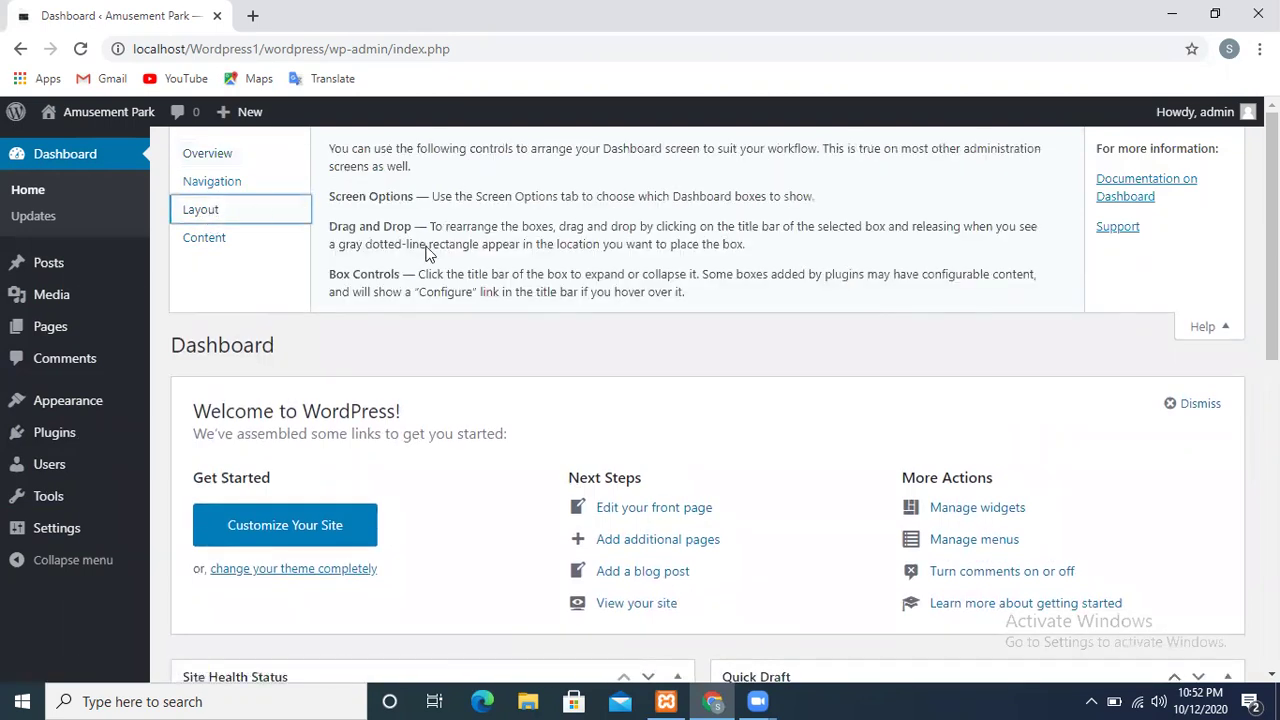
drag(446, 240, 514, 223)
click(514, 223)
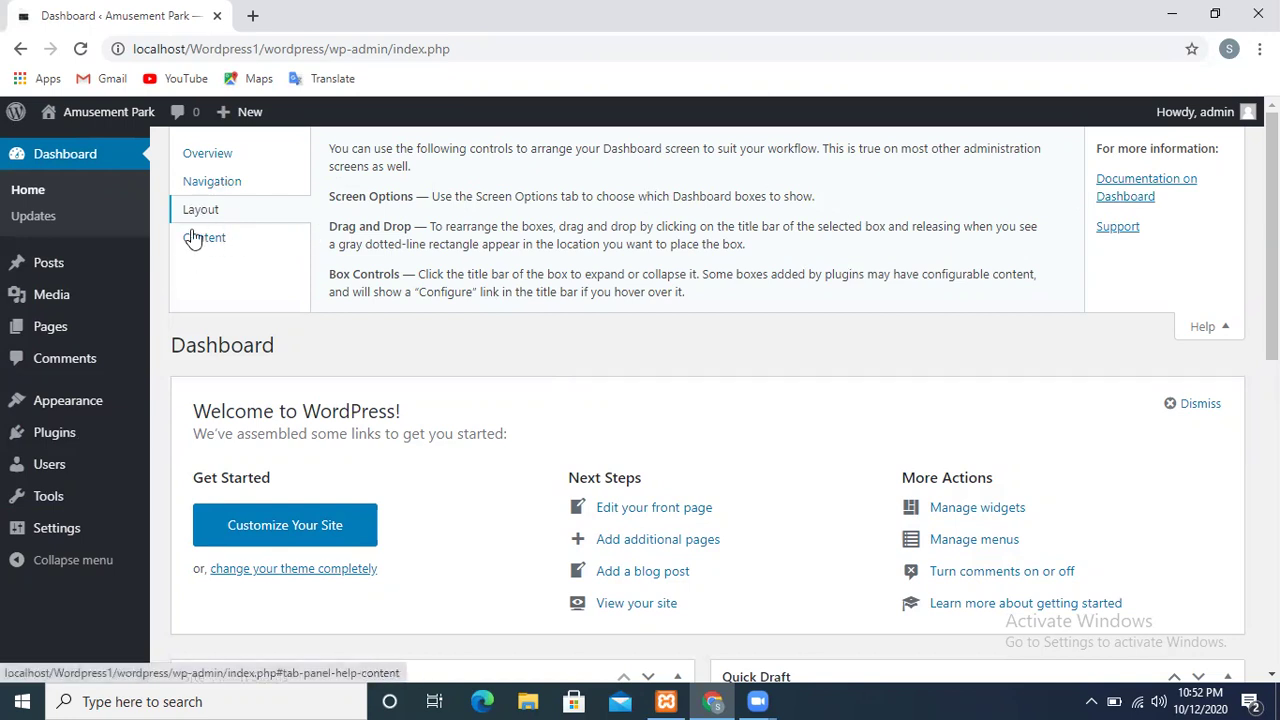
click(1203, 328)
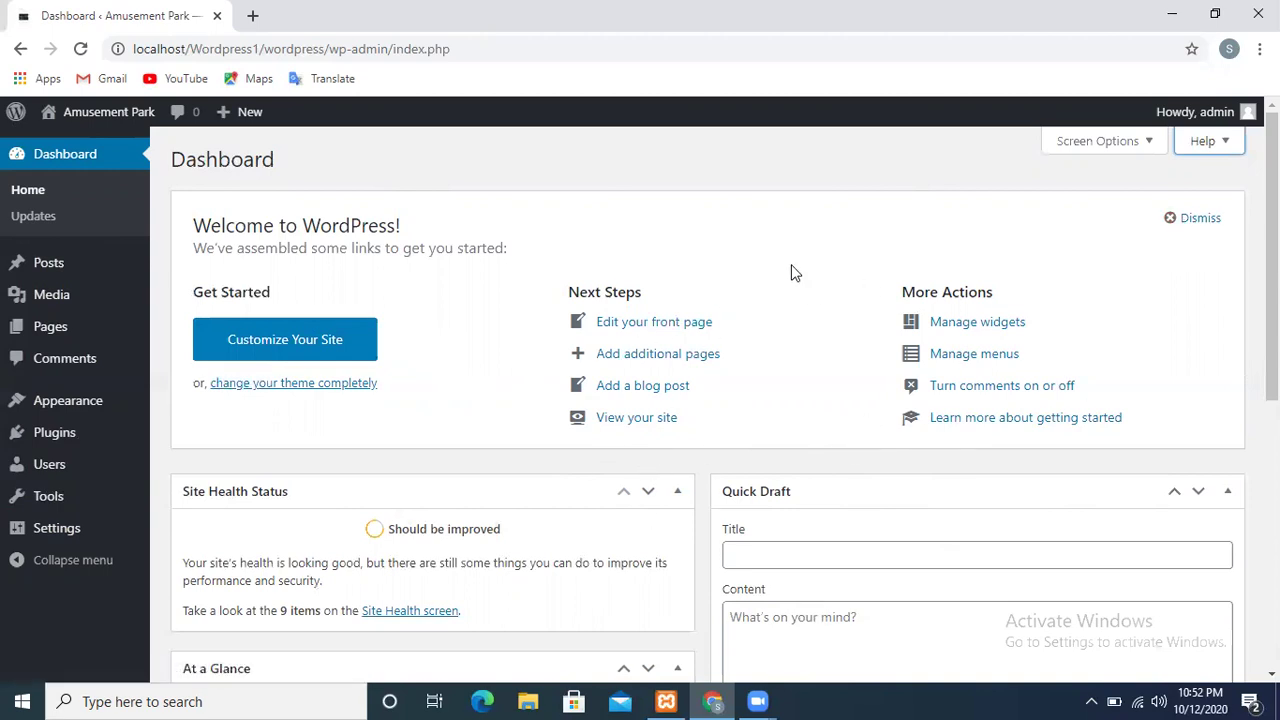
Move the Activity and At a Glance boxes into the right column, At a Glance on top
drag(1272, 250, 1272, 365)
mouse_move(483, 263)
mouse_down()
mouse_move(900, 303)
mouse_move(966, 273)
mouse_move(917, 483)
mouse_move(952, 486)
mouse_up()
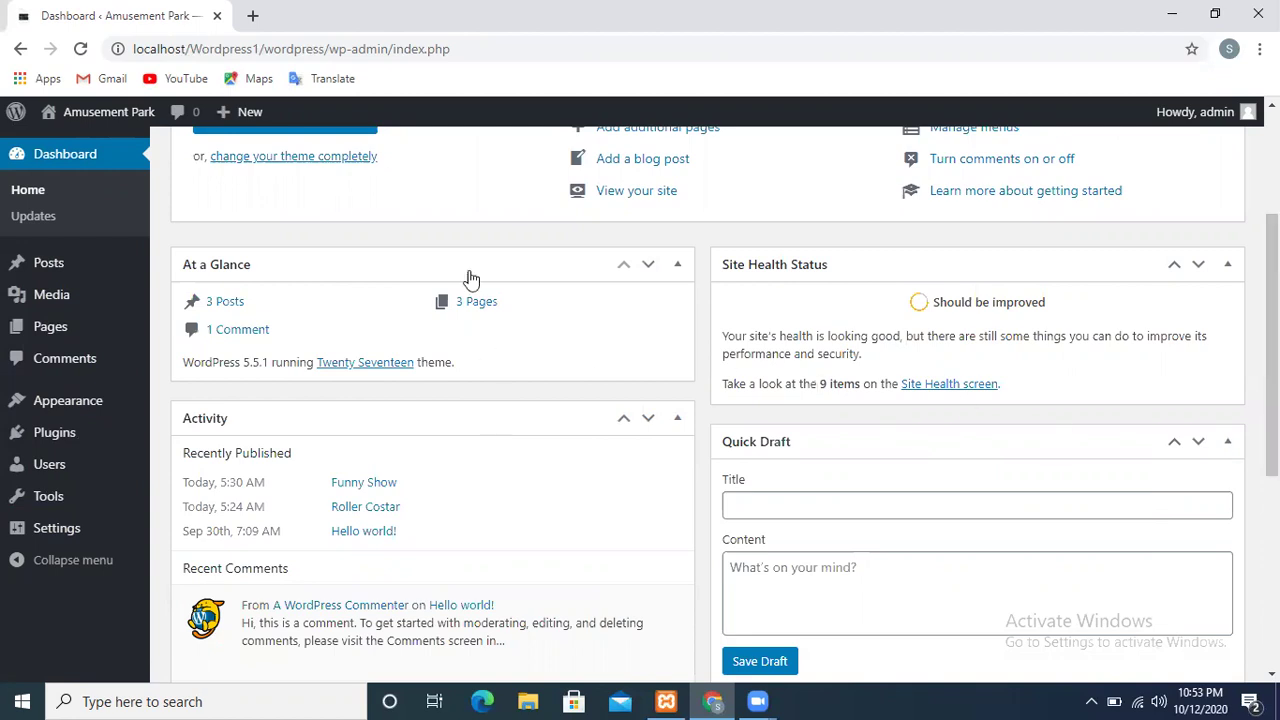
click(648, 268)
click(648, 268)
click(655, 425)
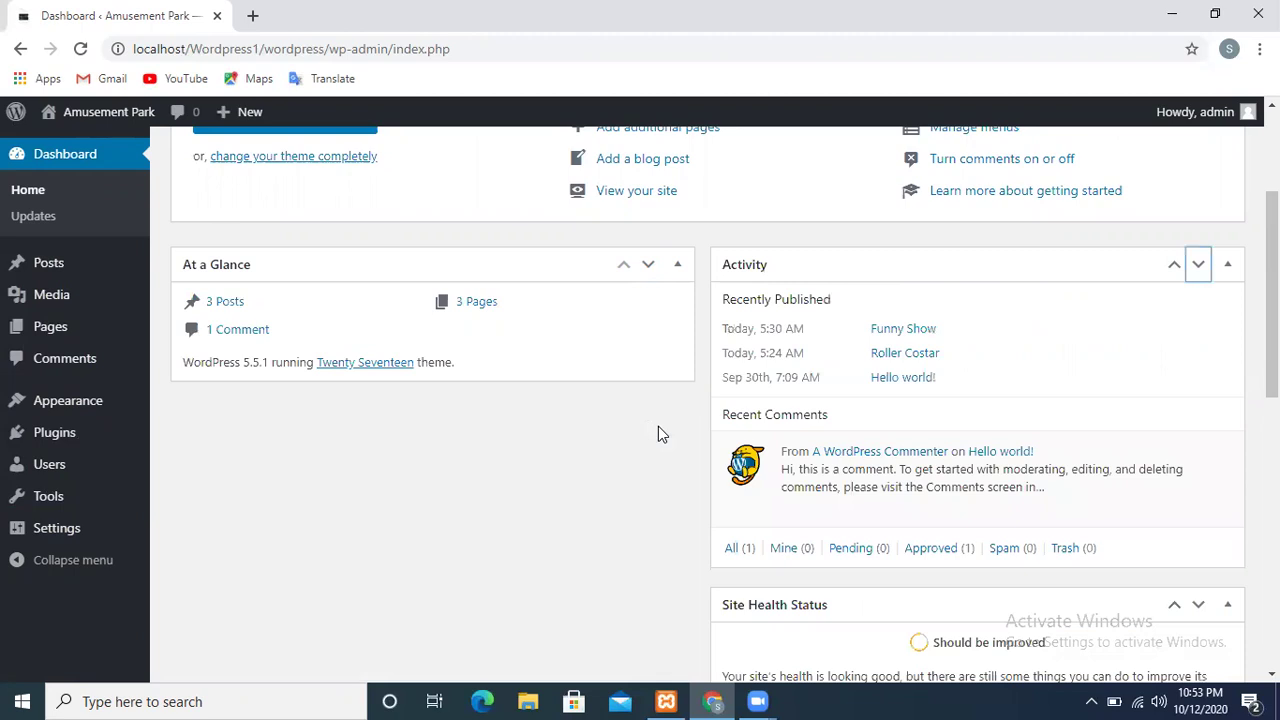
click(649, 266)
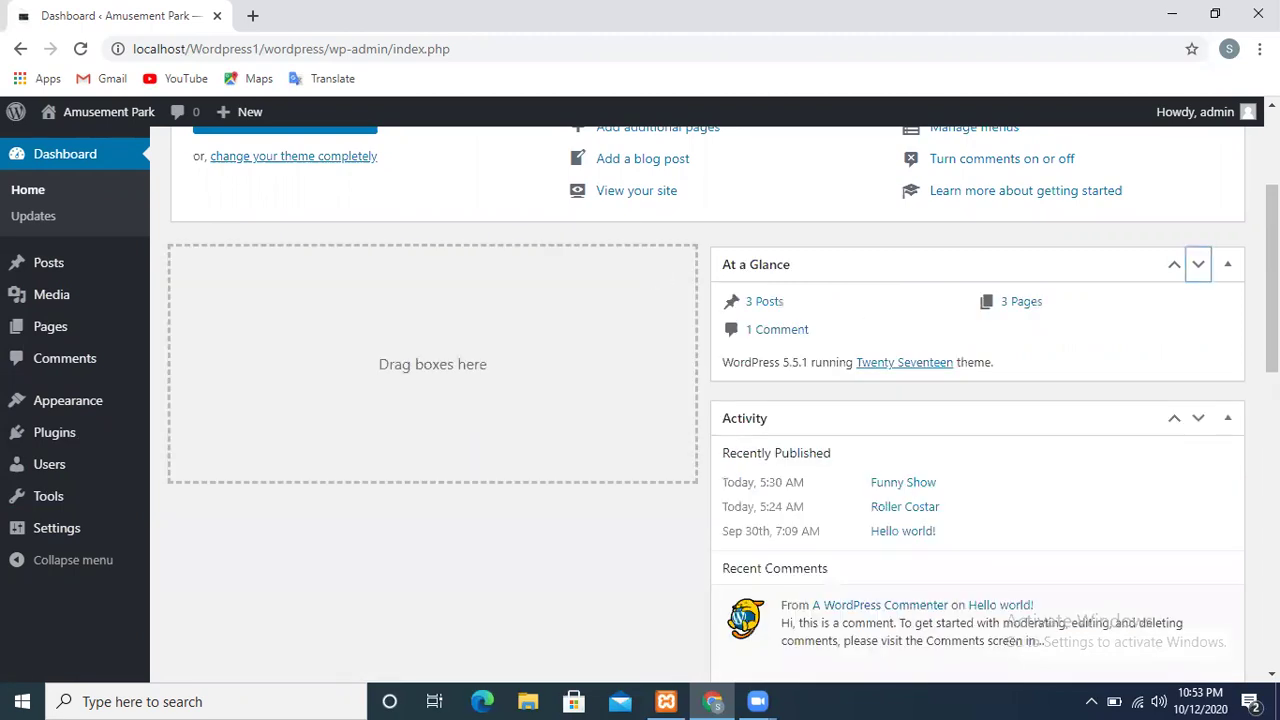
scroll(1272, 280, down, 4)
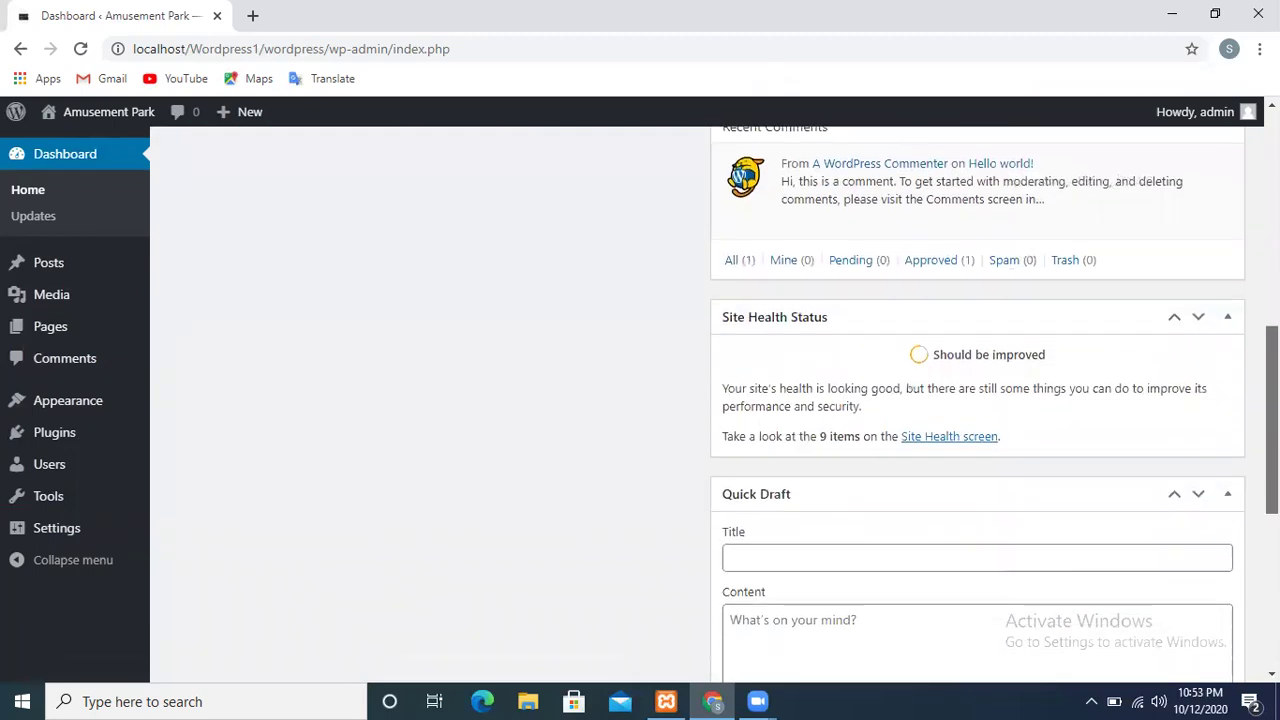
scroll(978, 400, down, 5)
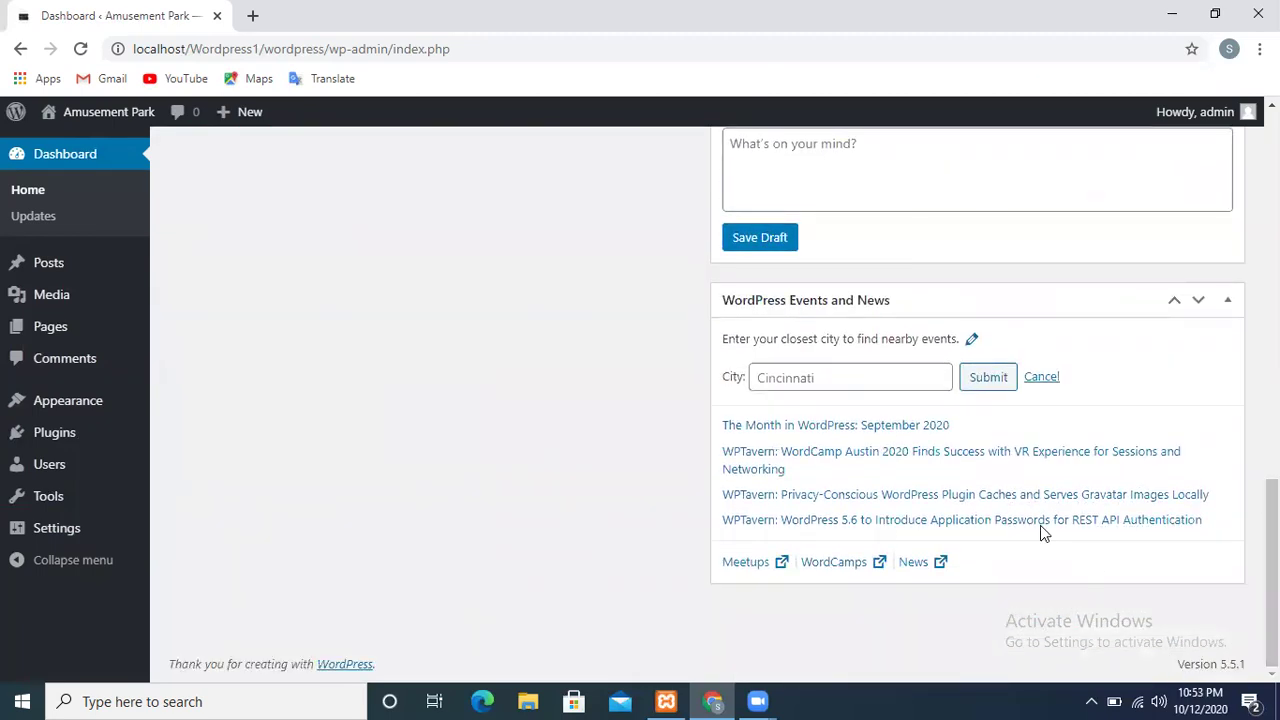
Drag Events and News to the top left and Quick Draft into the left column
drag(1083, 297, 548, 250)
drag(980, 303, 407, 94)
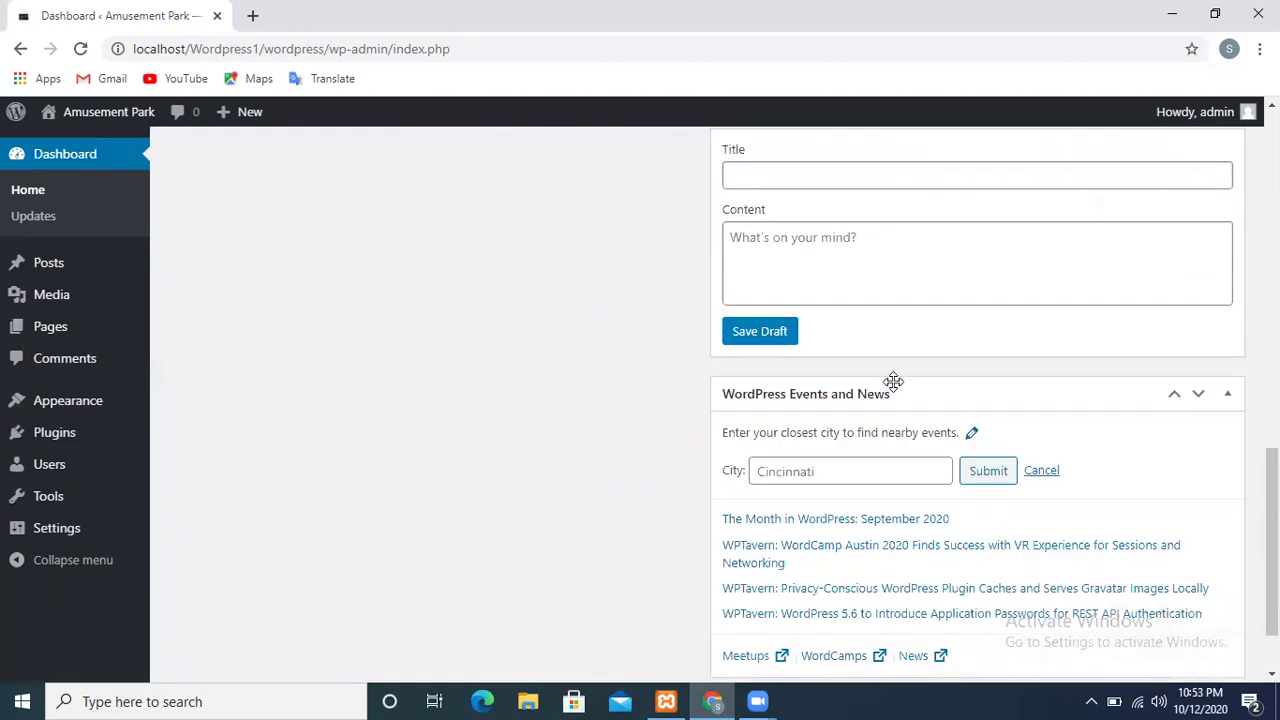
drag(877, 397, 340, 434)
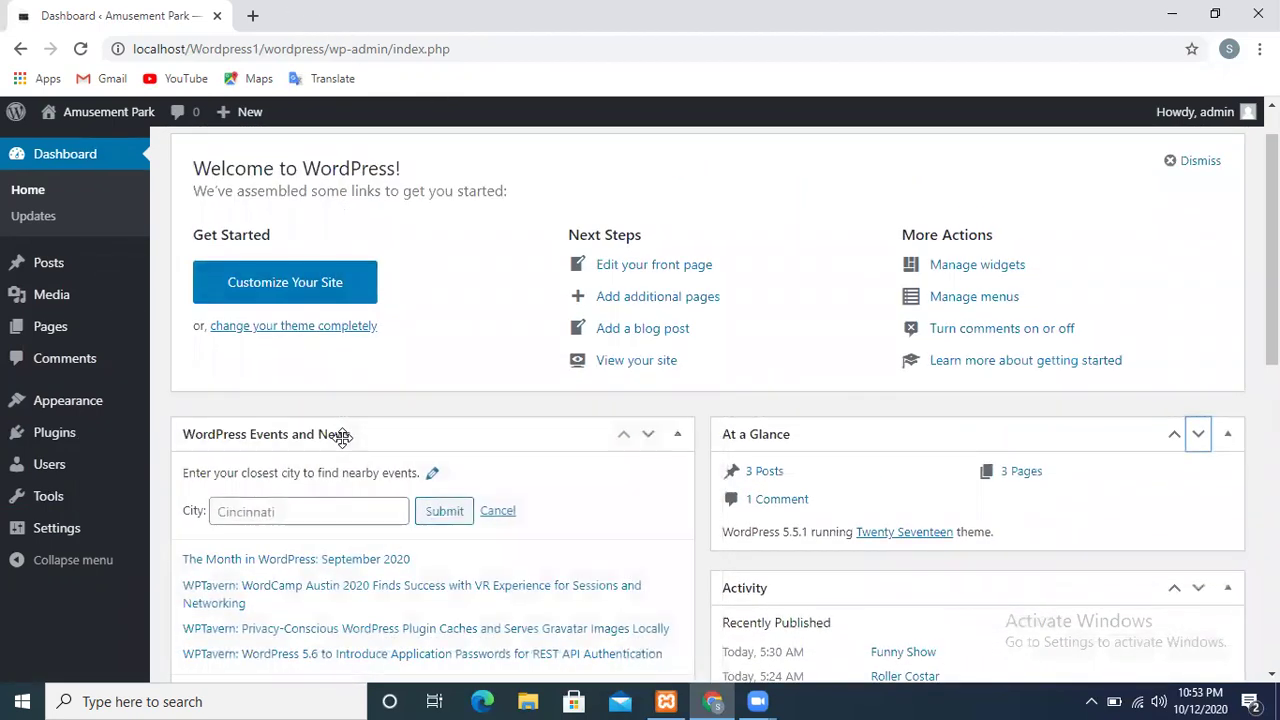
click(1198, 434)
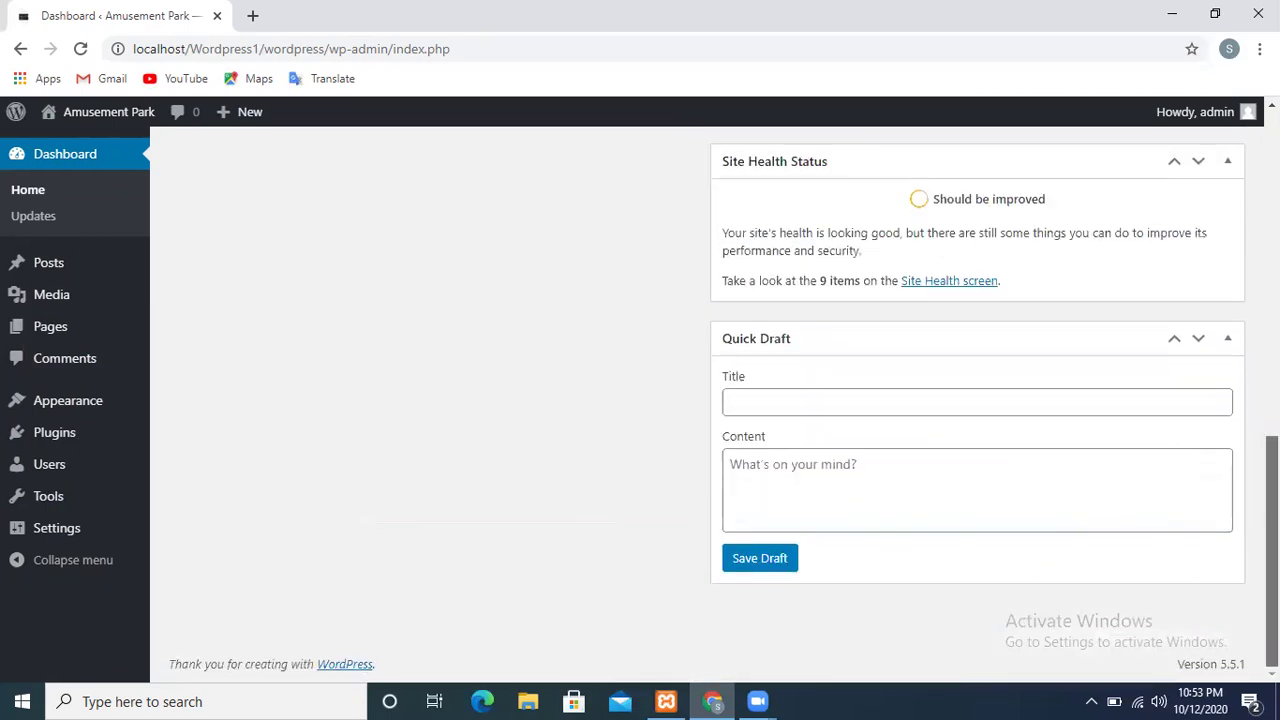
drag(1020, 430, 470, 473)
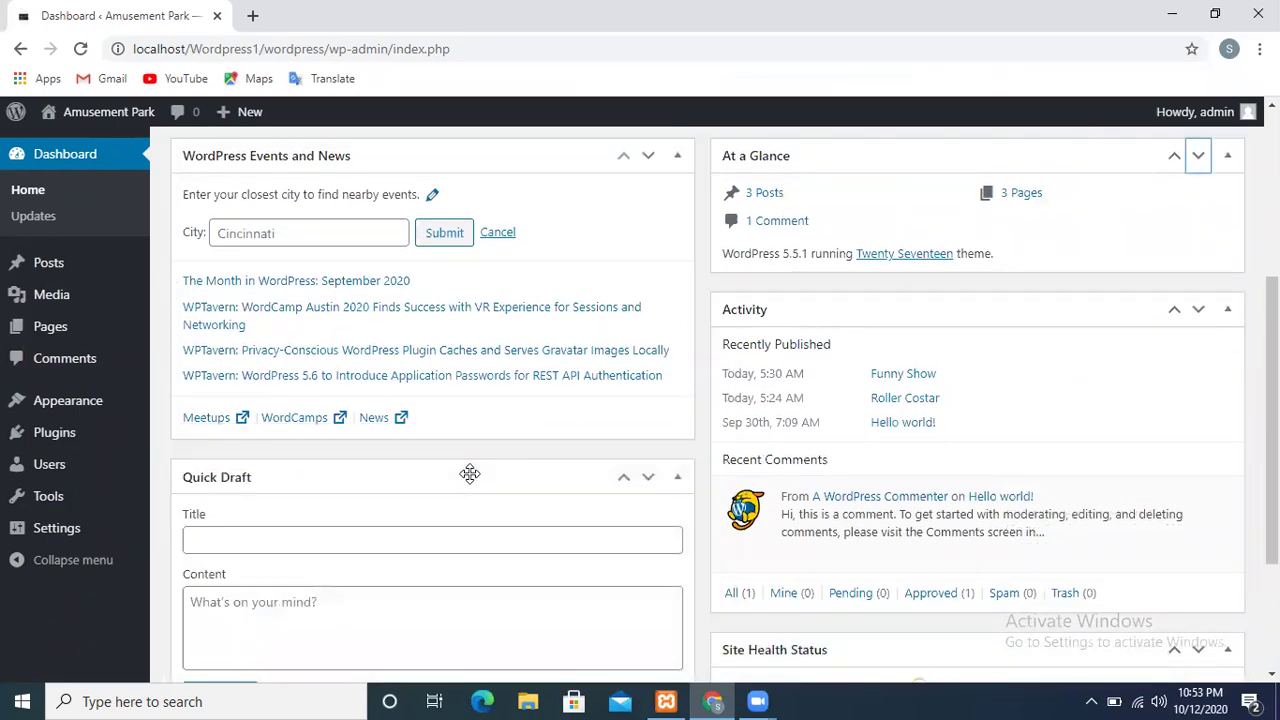
mouse_move(1272, 420)
mouse_down()
mouse_move(1272, 523)
mouse_move(1272, 325)
mouse_up()
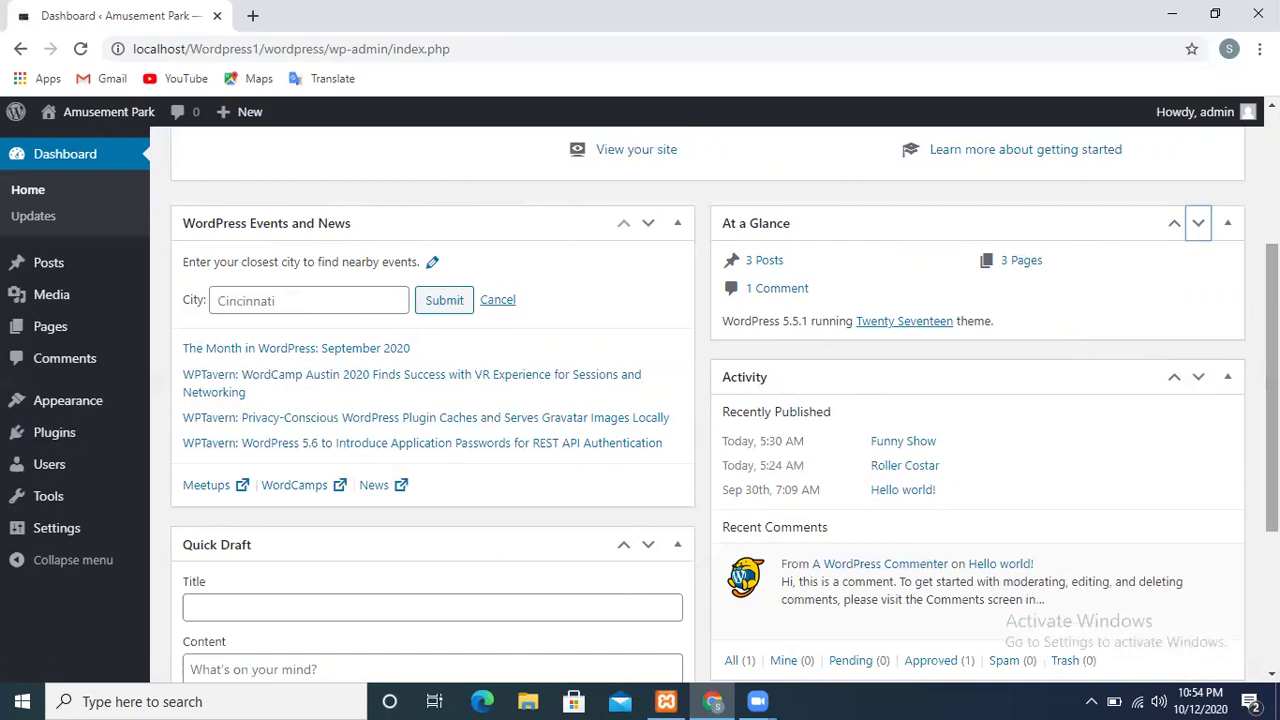
scroll(1272, 400, down, 1)
Save a quick draft titled 'the rule book for the park', then open the full Site Health report
scroll(1272, 400, down, 1)
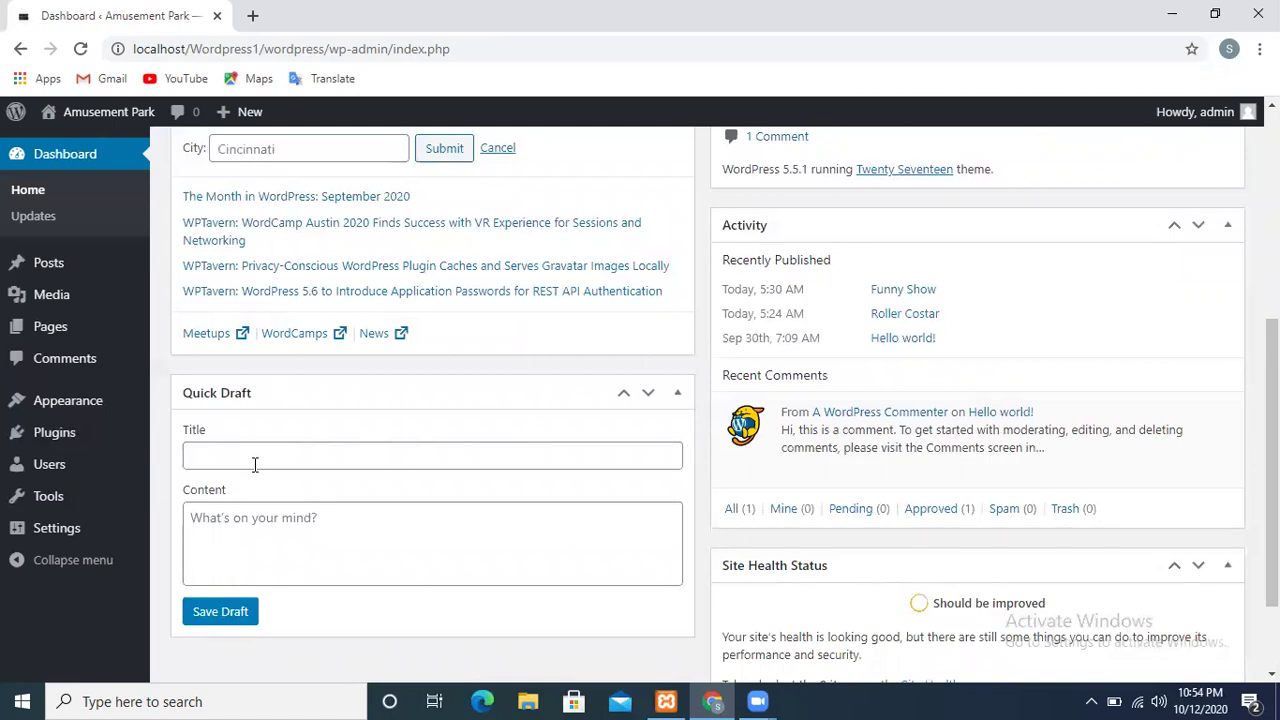
click(255, 464)
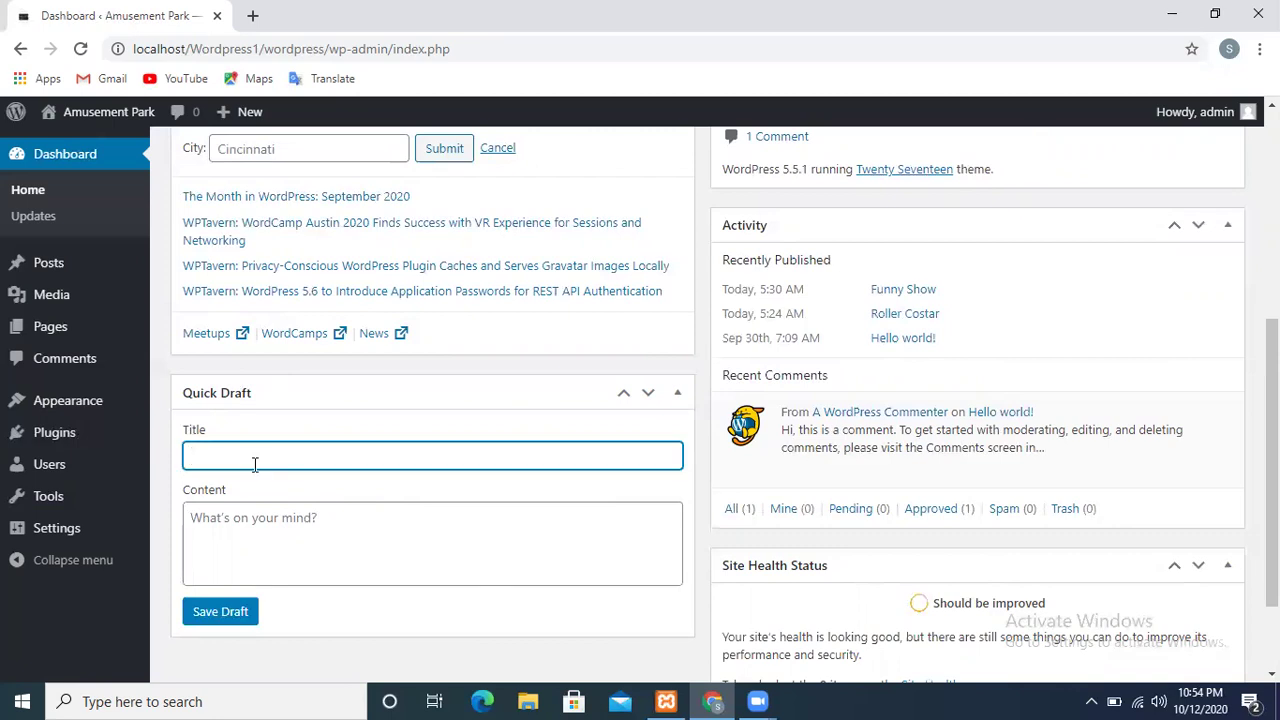
text(the rule book for the park)
click(414, 550)
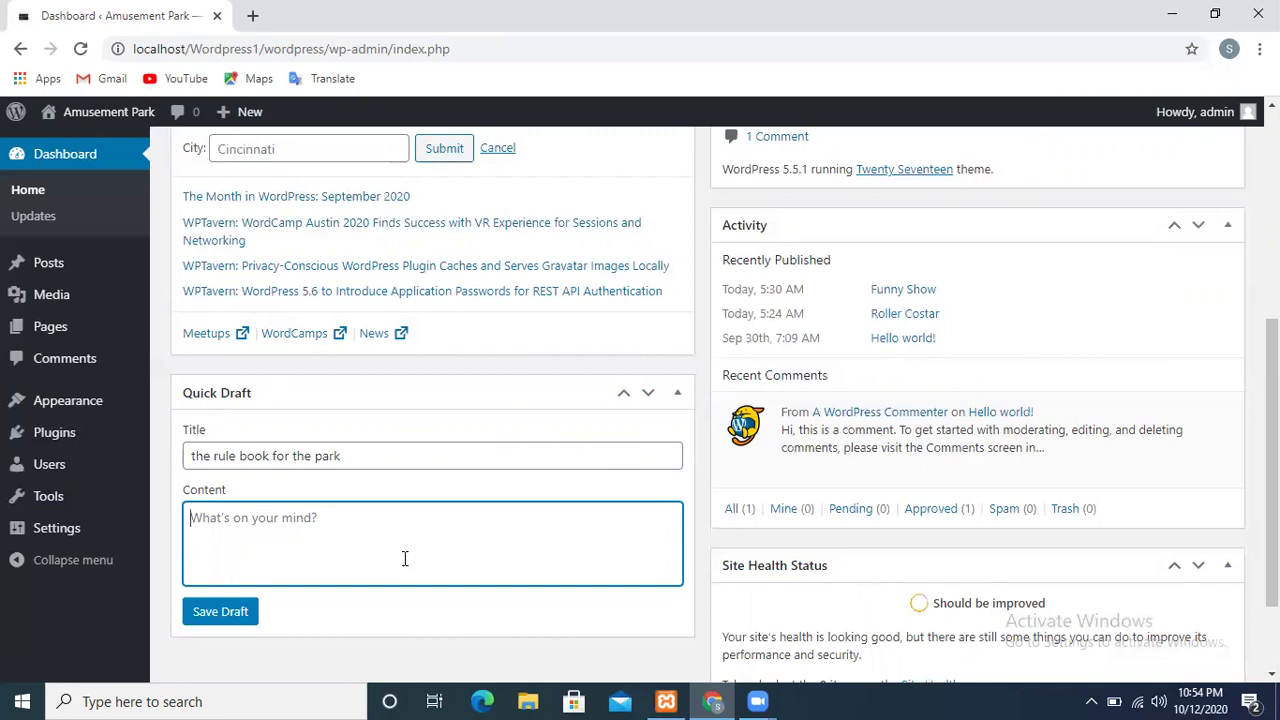
click(238, 611)
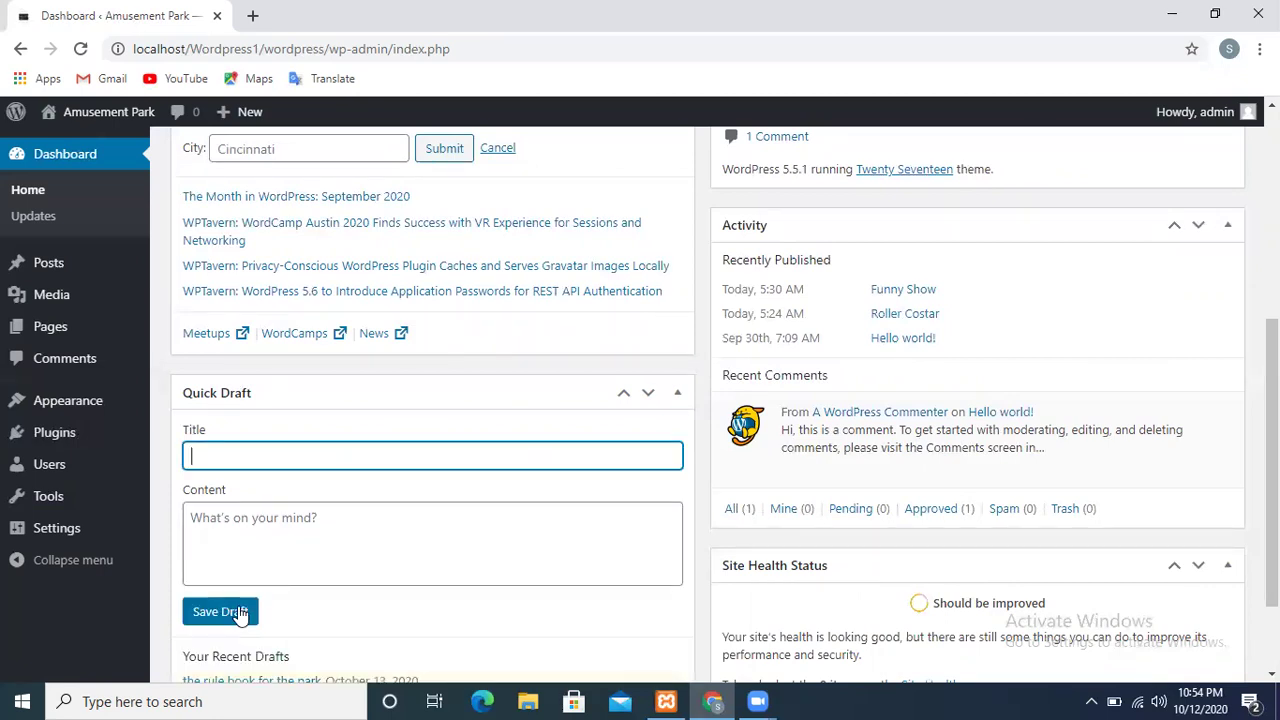
scroll(320, 630, down, 2)
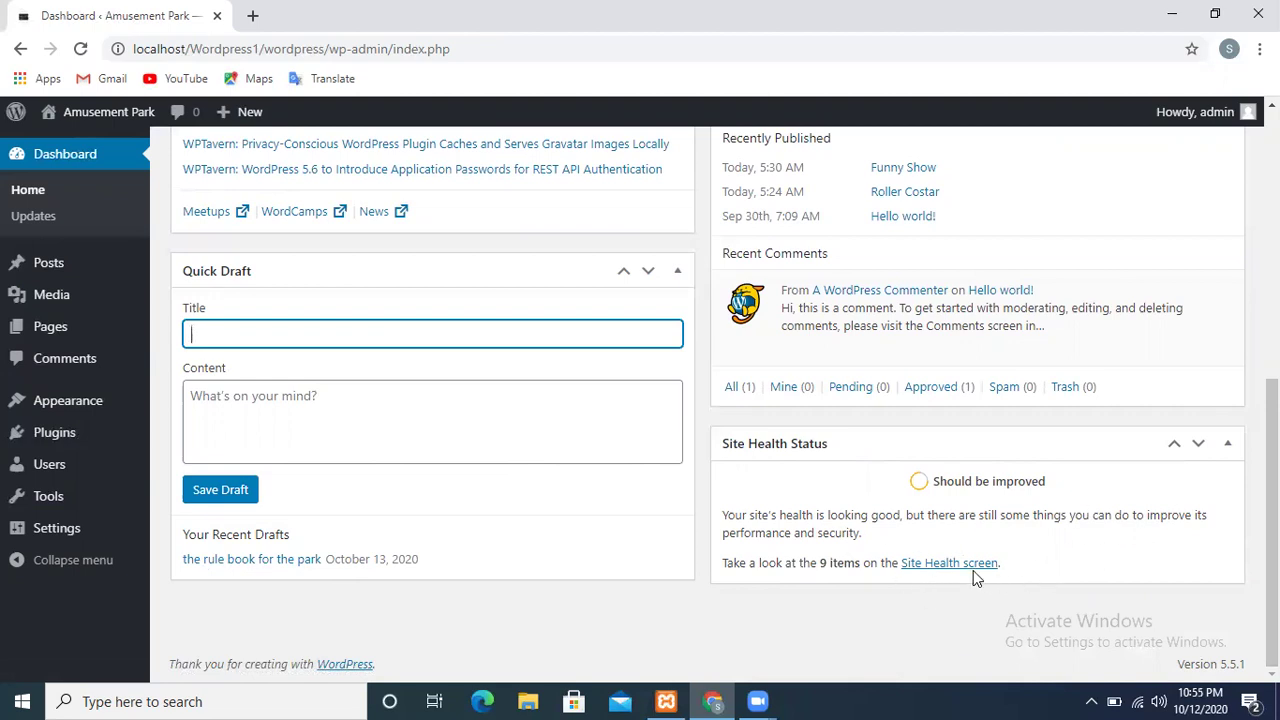
click(968, 566)
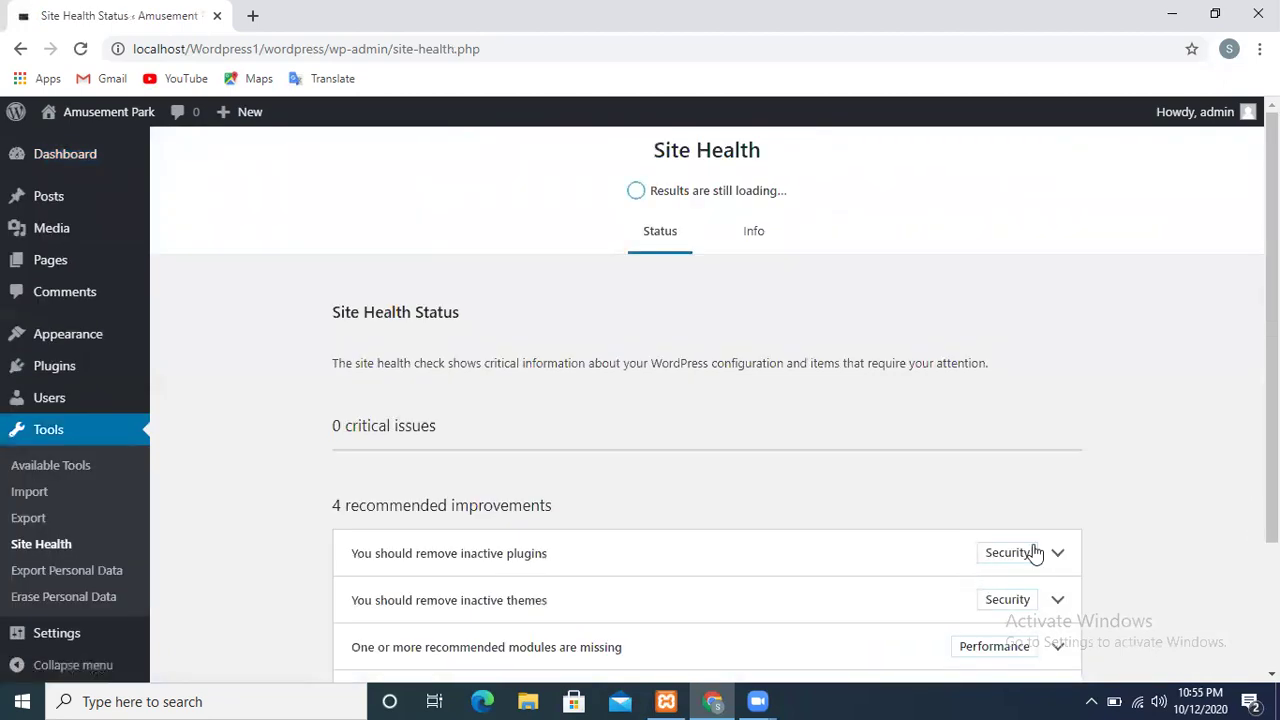
Scroll through the Site Health report to review its four recommended improvements
scroll(707, 400, down, 2)
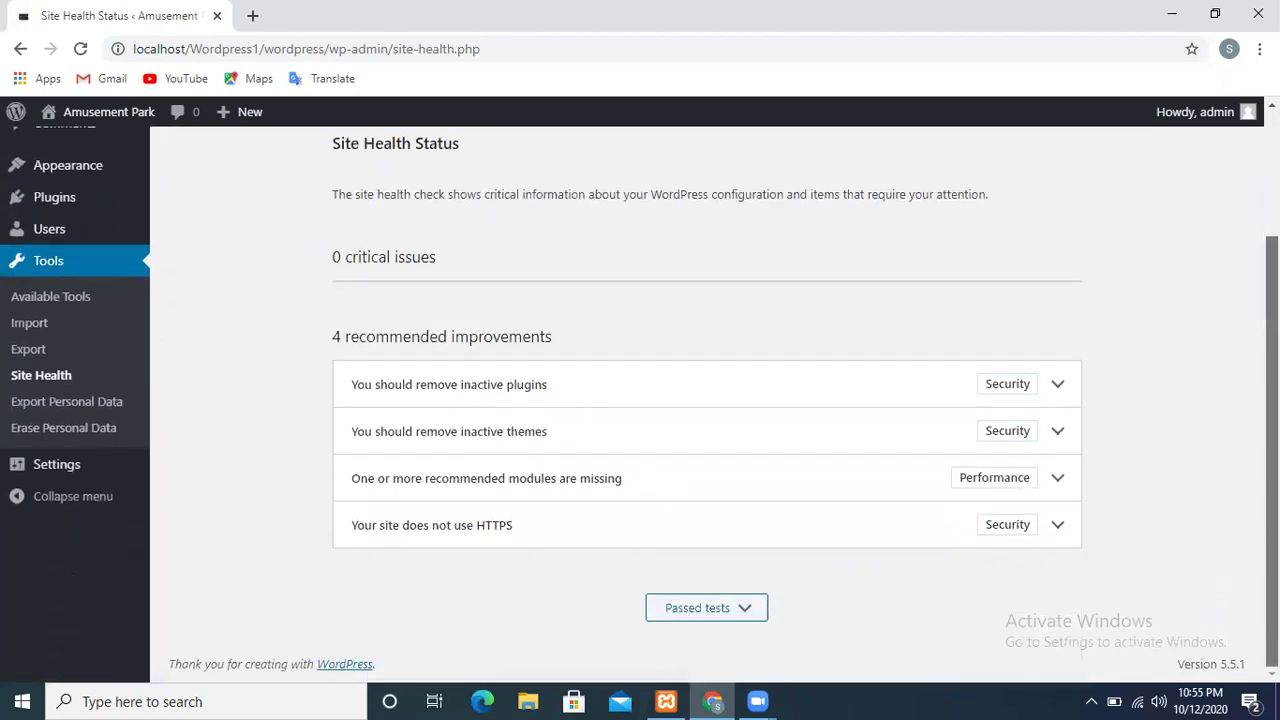
scroll(707, 400, up, 1)
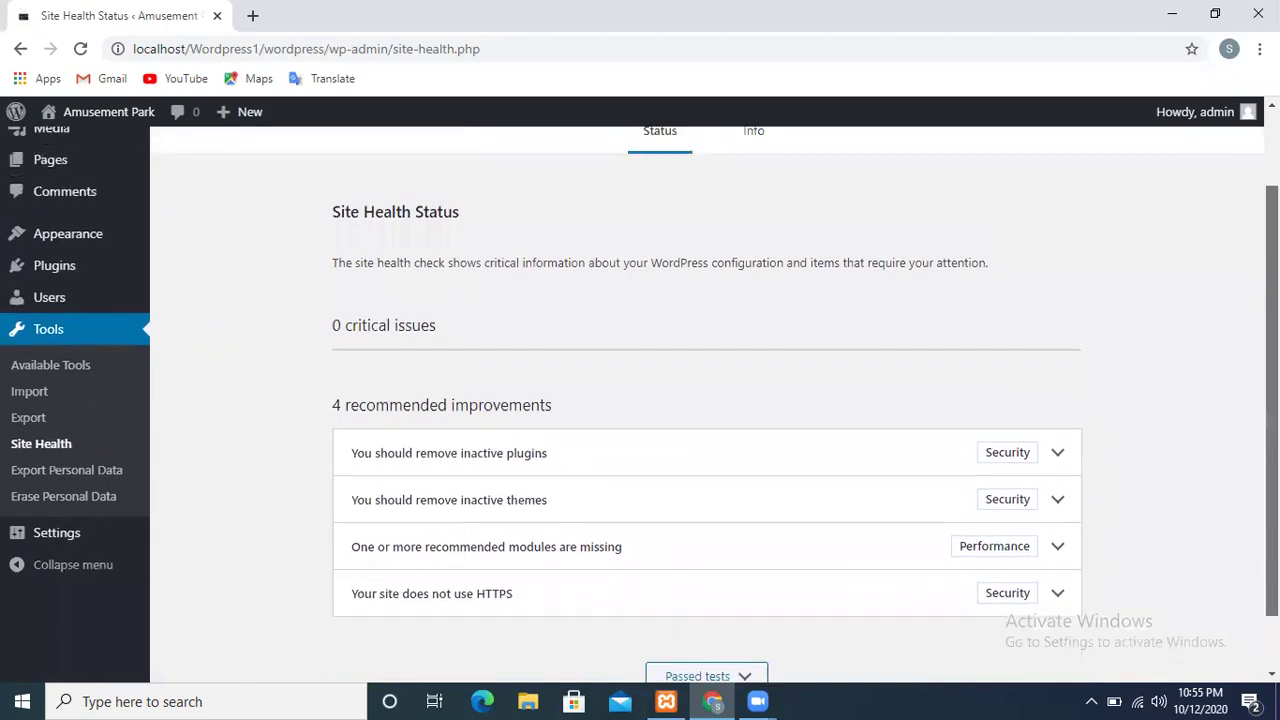
scroll(707, 400, up, 1)
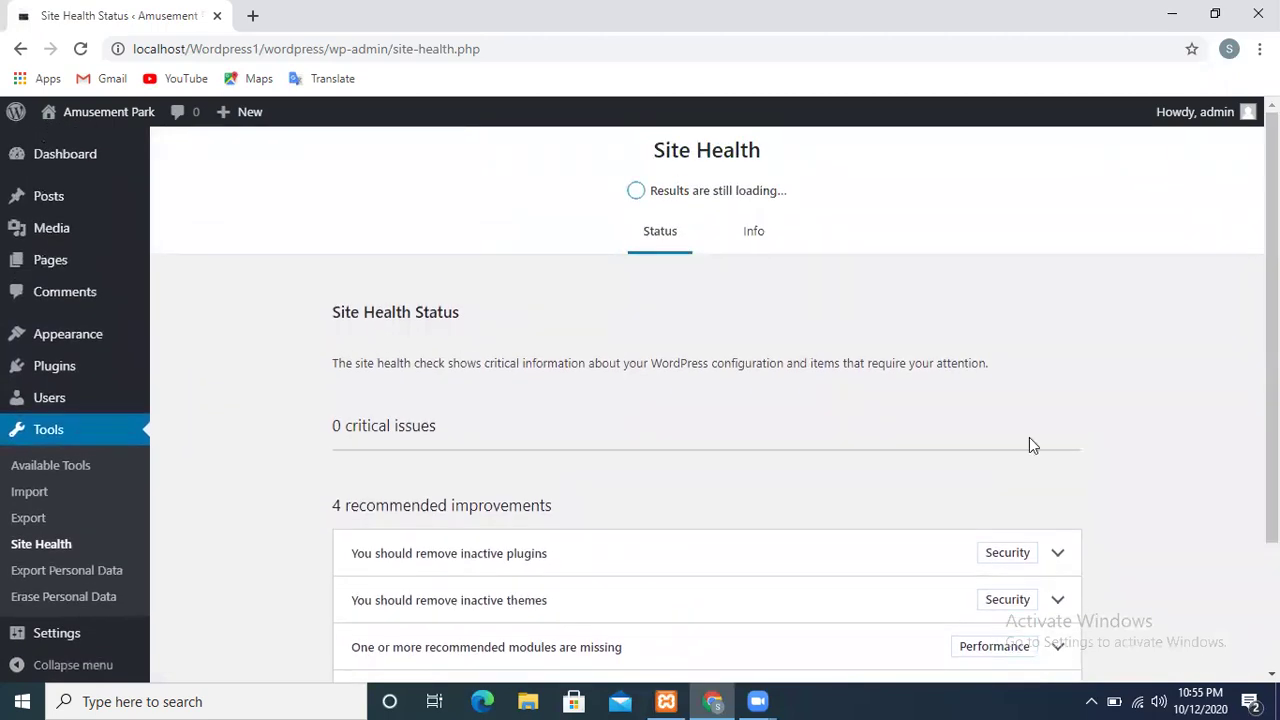
mouse_move(37, 337)
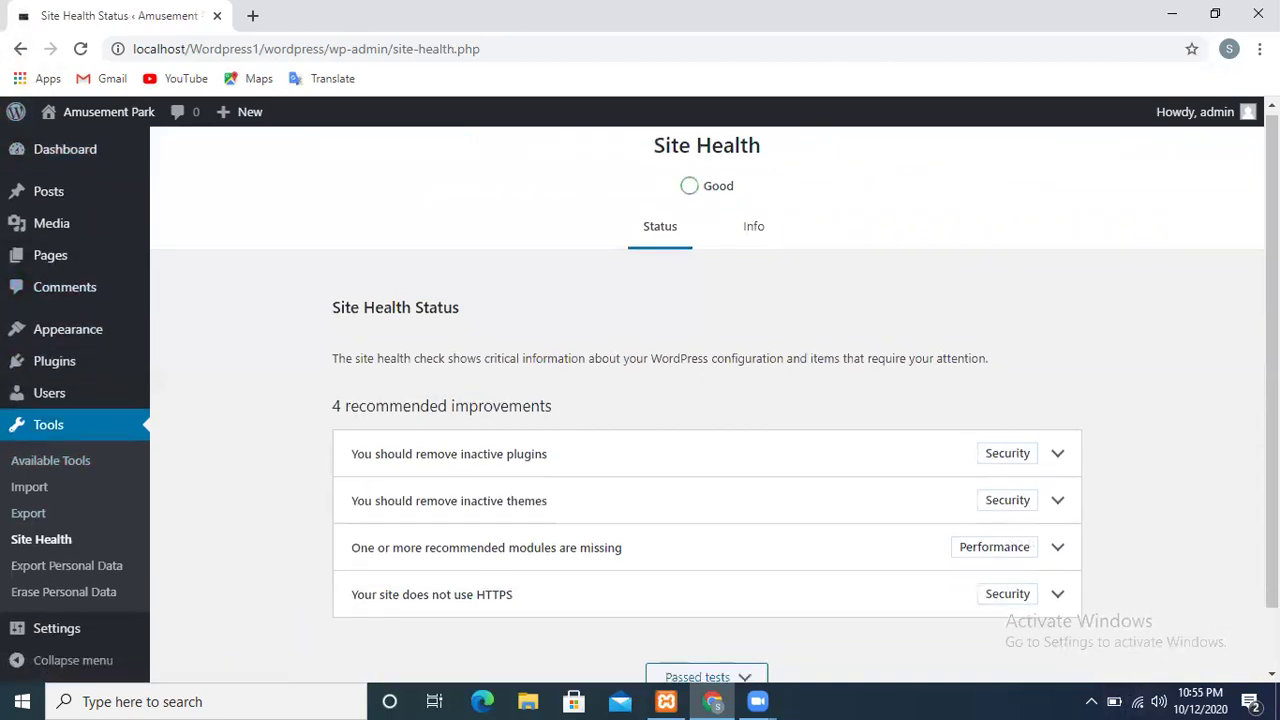
scroll(706, 400, down, 1)
mouse_move(74, 570)
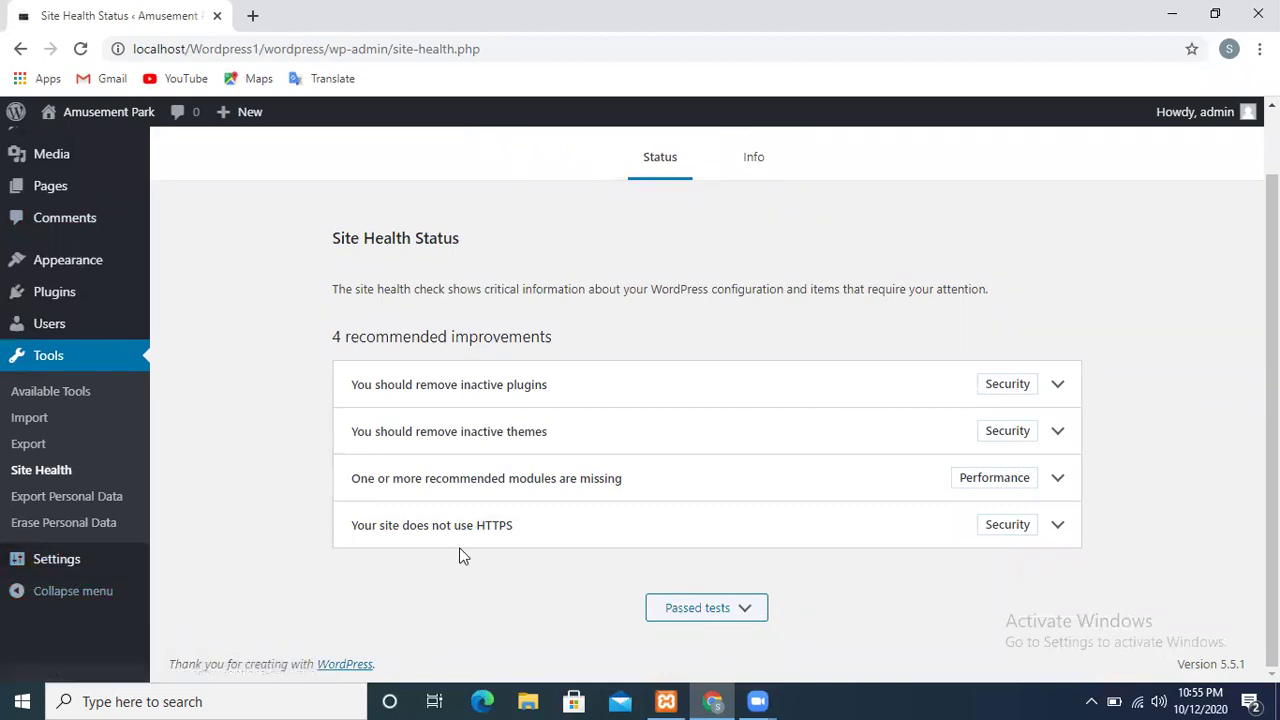
Go back to the admin Dashboard and scroll up to its top
mouse_move(16, 112)
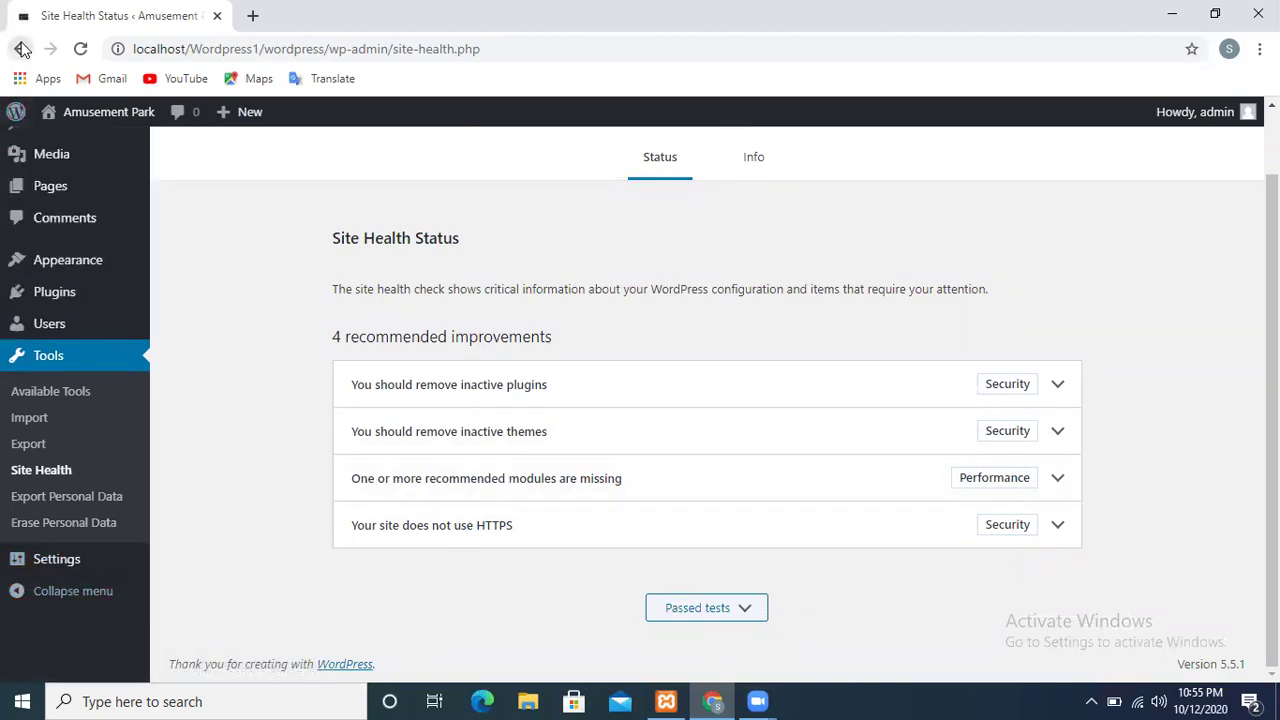
click(20, 48)
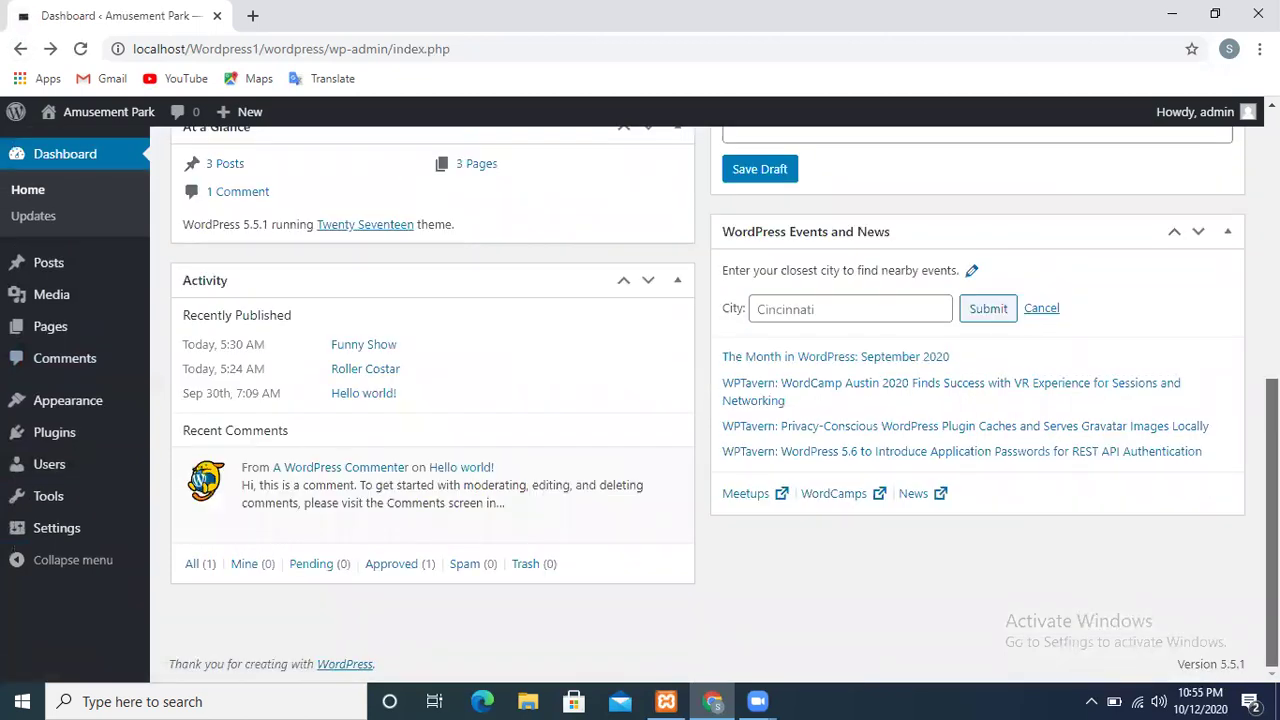
scroll(725, 400, up, 2)
scroll(725, 400, up, 1)
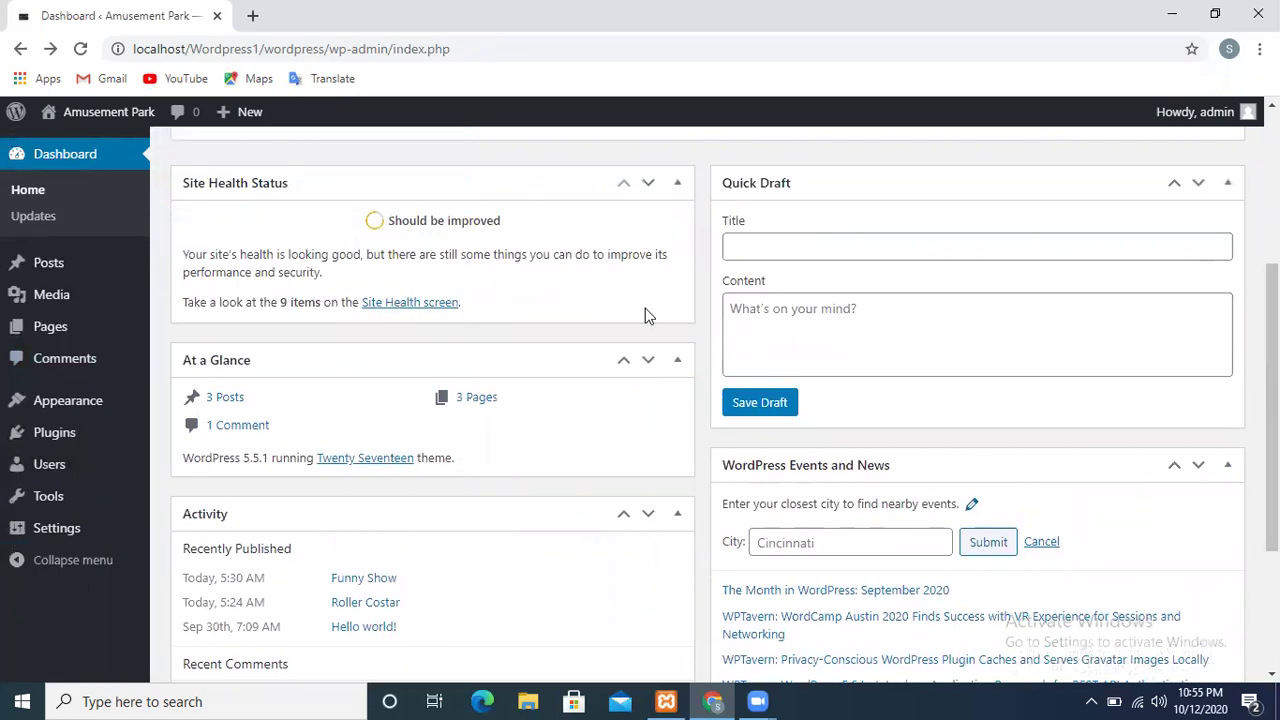
scroll(708, 400, up, 2)
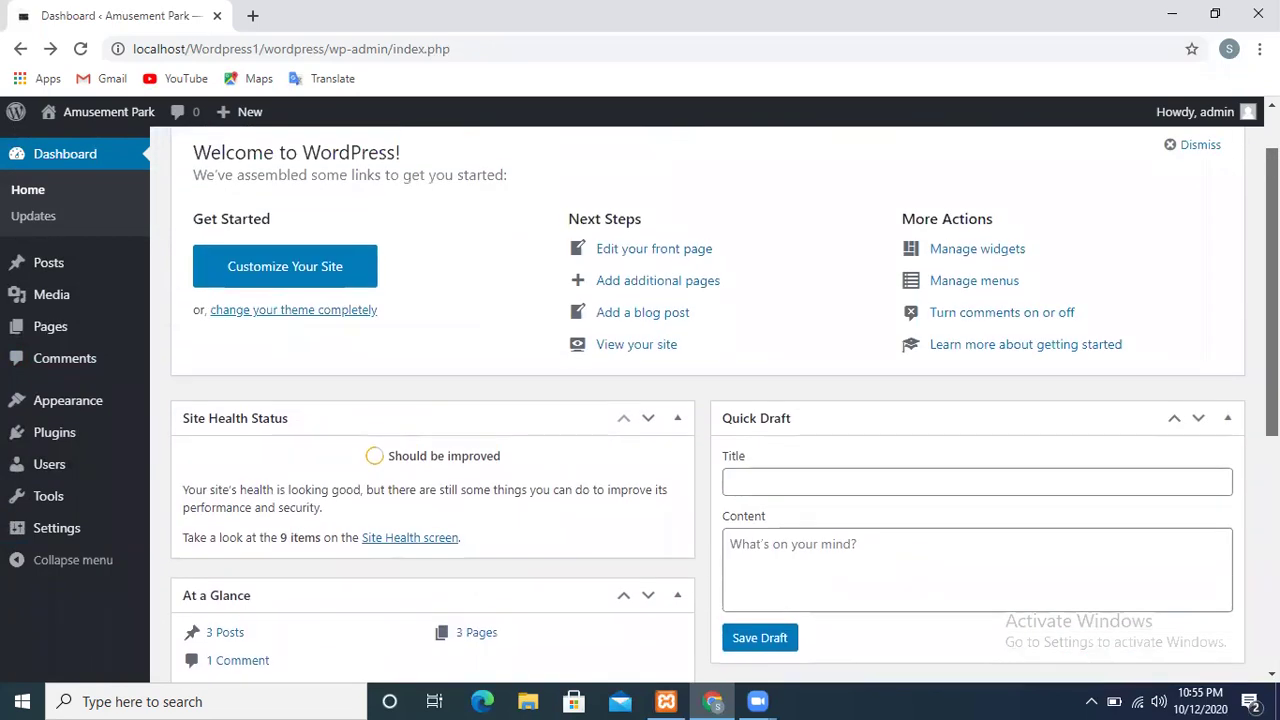
scroll(708, 400, up, 1)
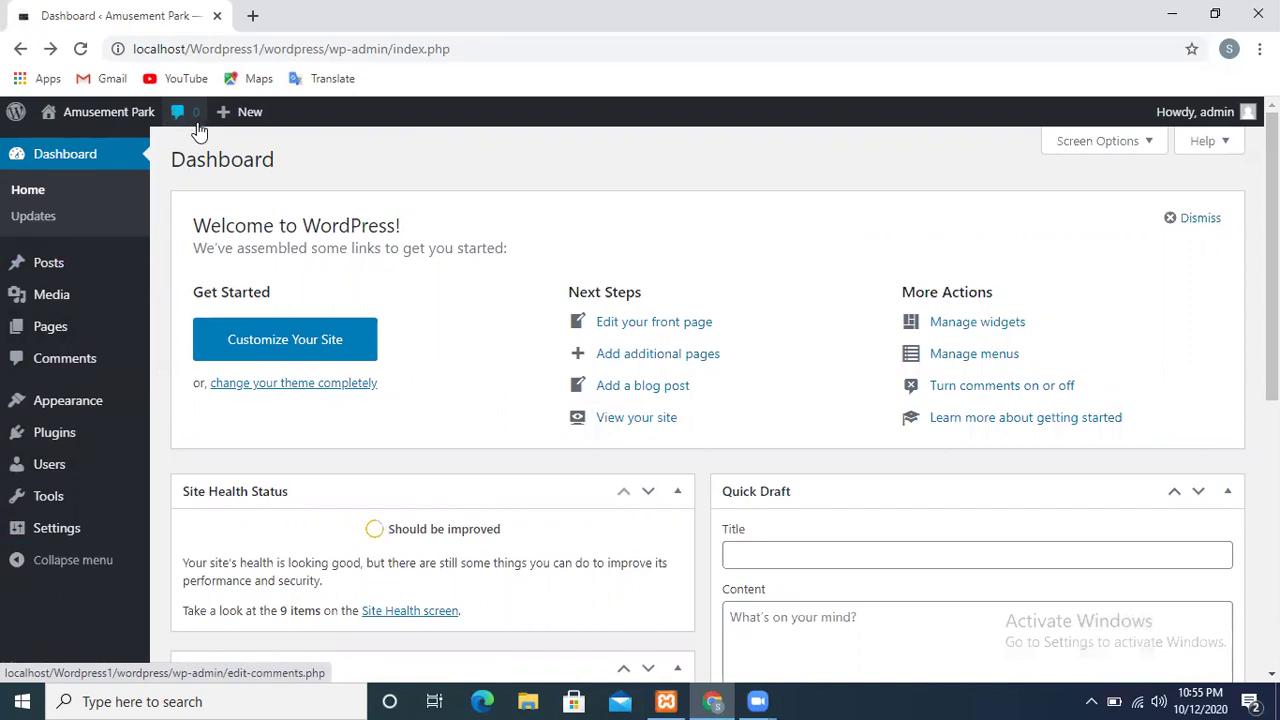
mouse_move(238, 130)
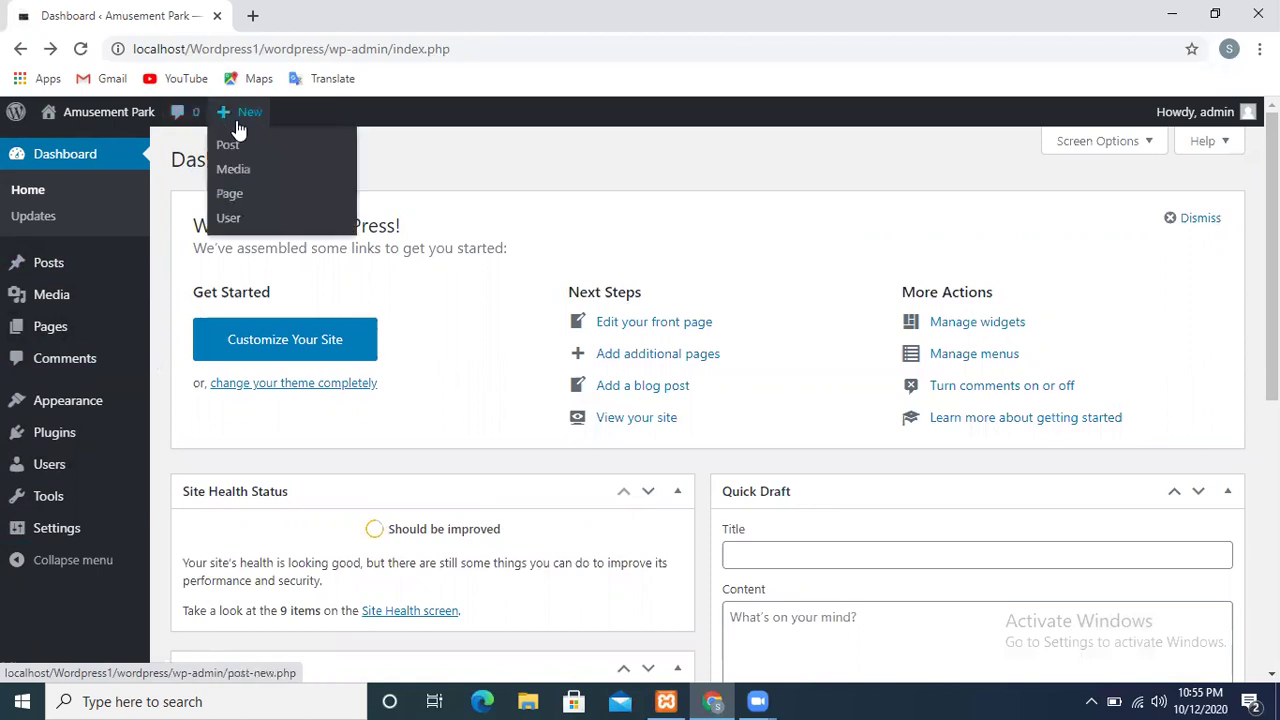